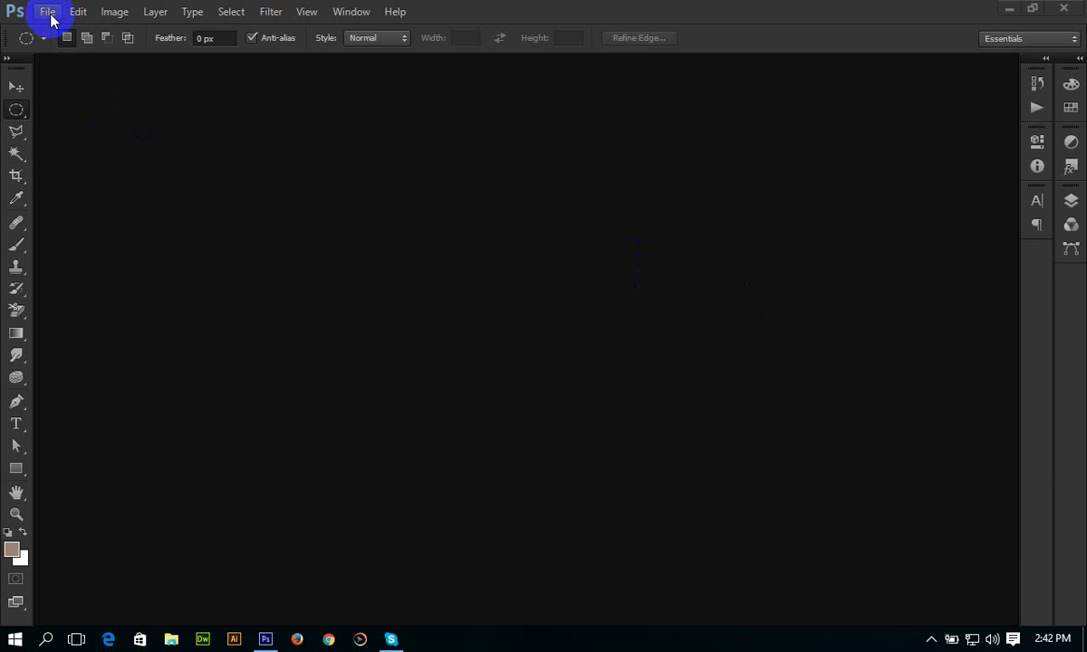
Step: Create a new white document 3.25 × 2 inches at 300 ppi
left_click(47, 12)
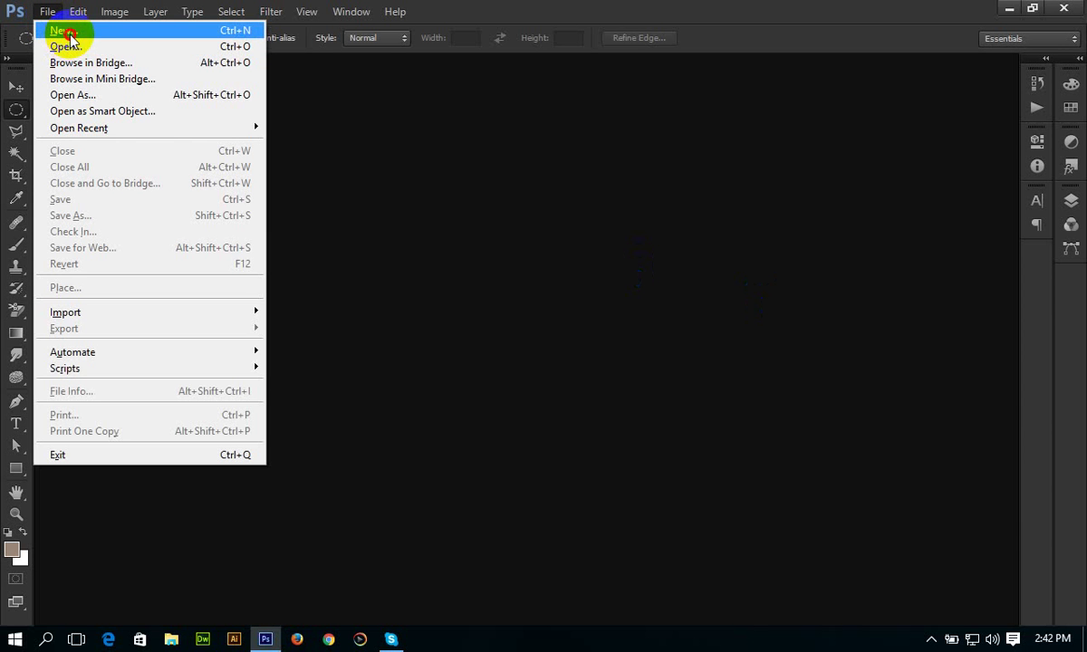
left_click(65, 31)
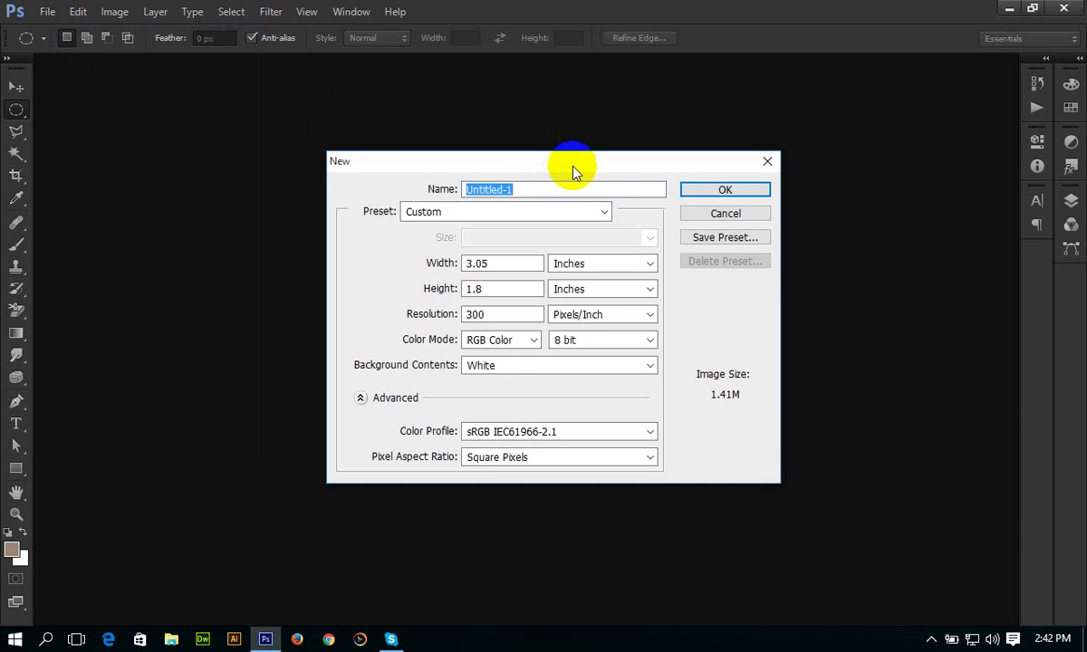
mouse_move(564, 163)
left_mouse_down()
mouse_move(548, 163)
mouse_move(550, 184)
left_mouse_up()
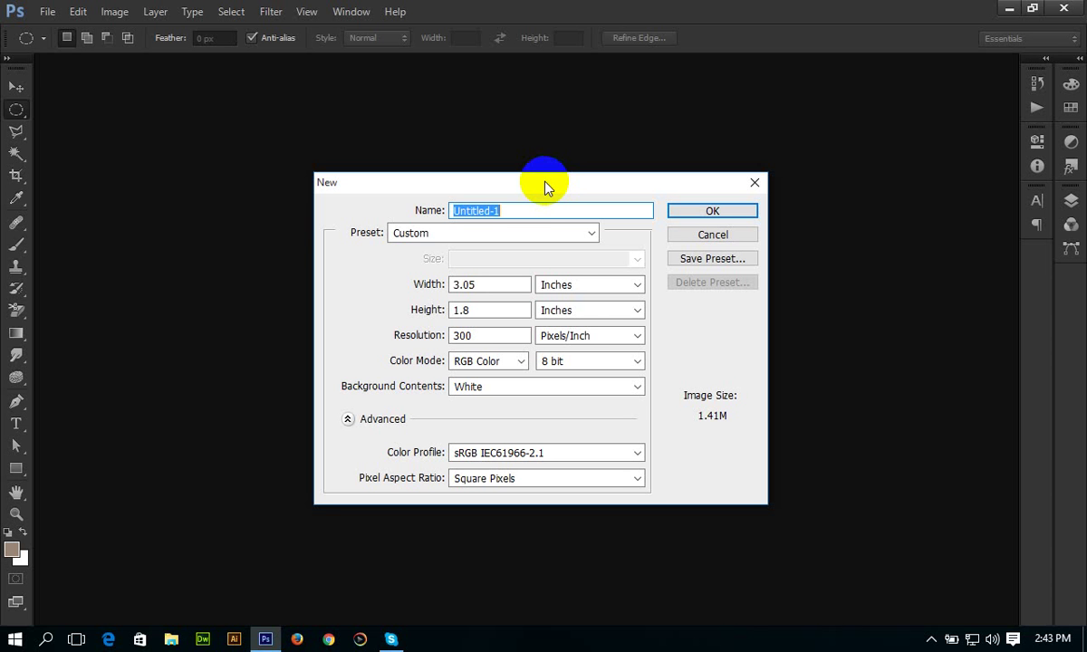
left_click(497, 285)
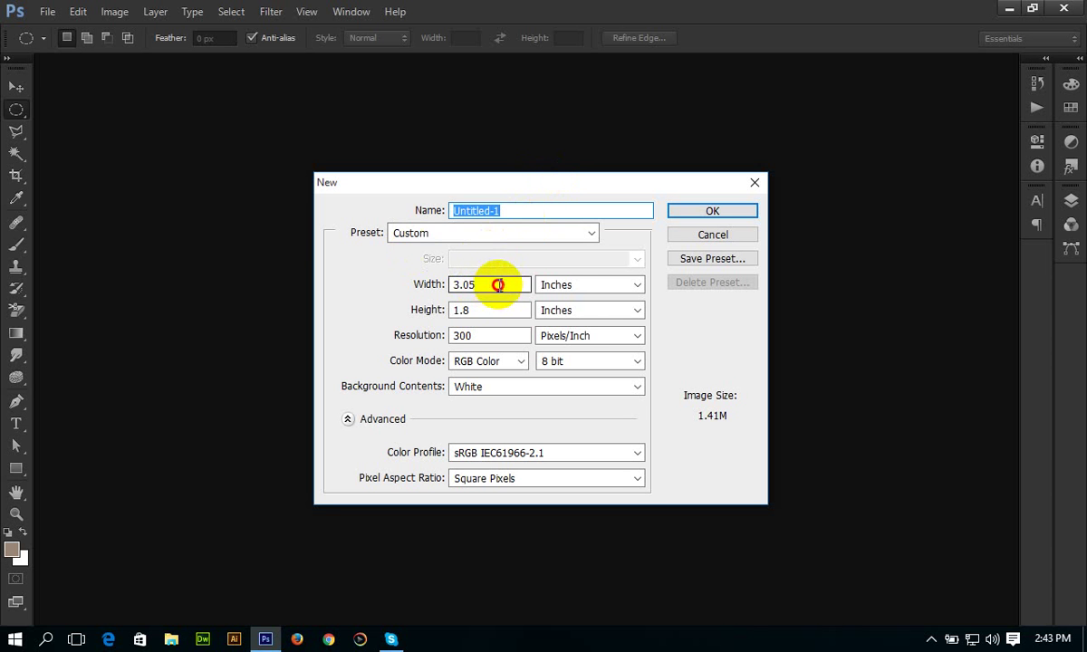
type("3.2")
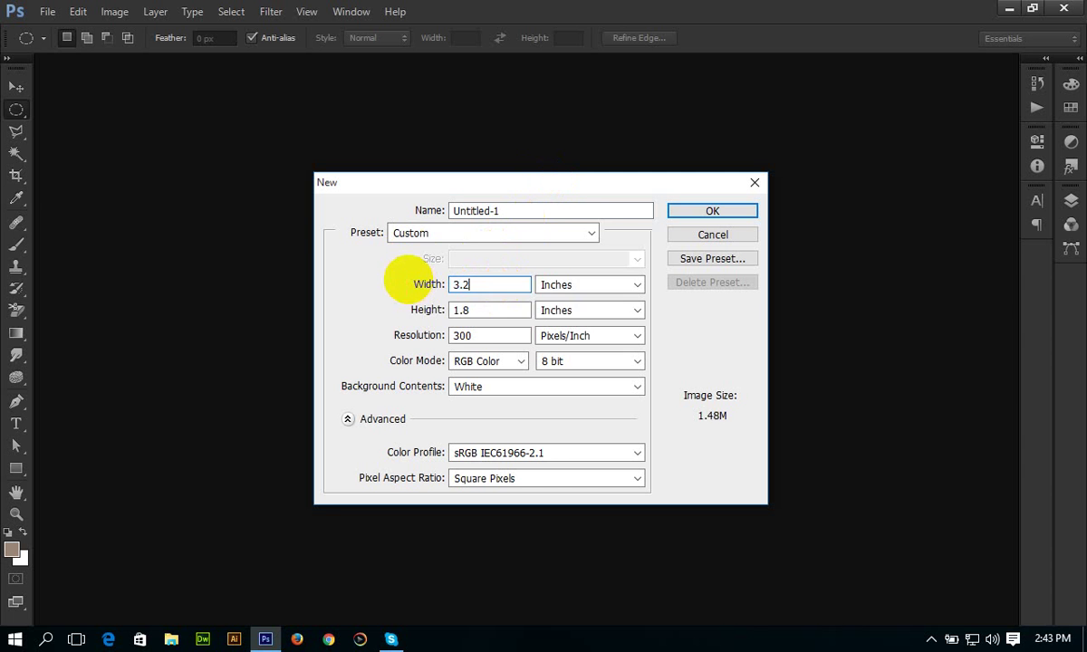
type("5")
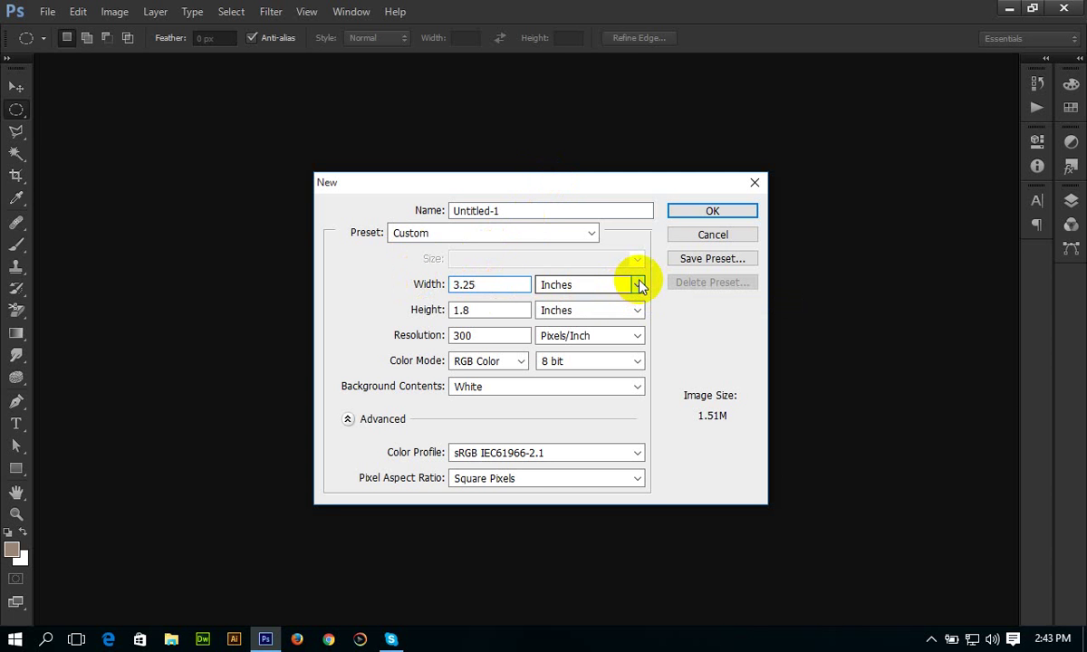
left_click(435, 310)
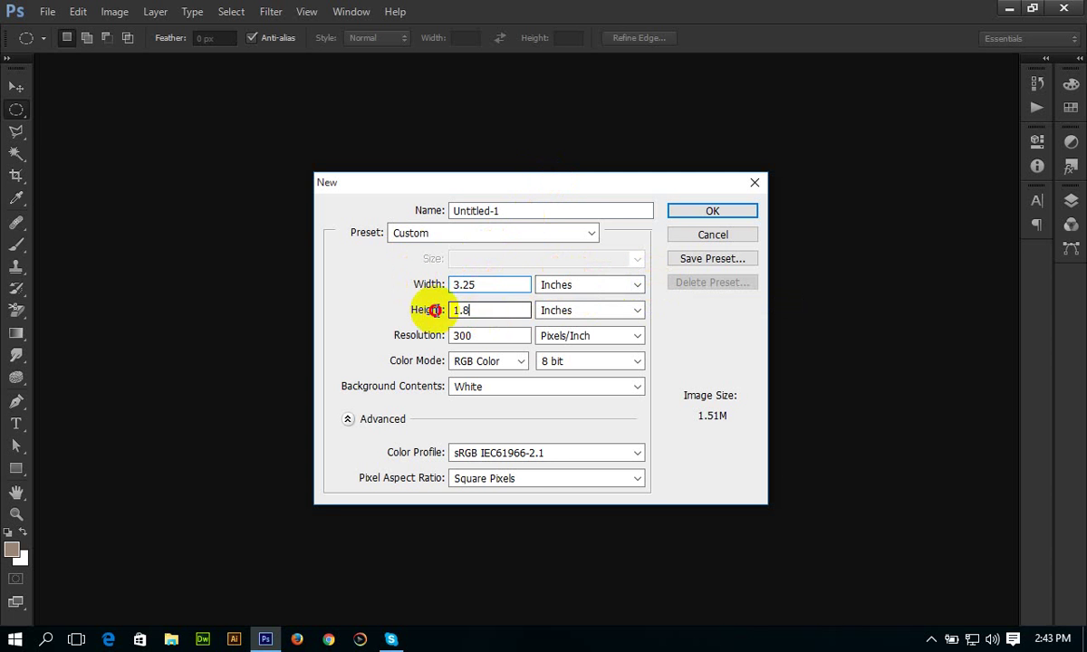
type("2")
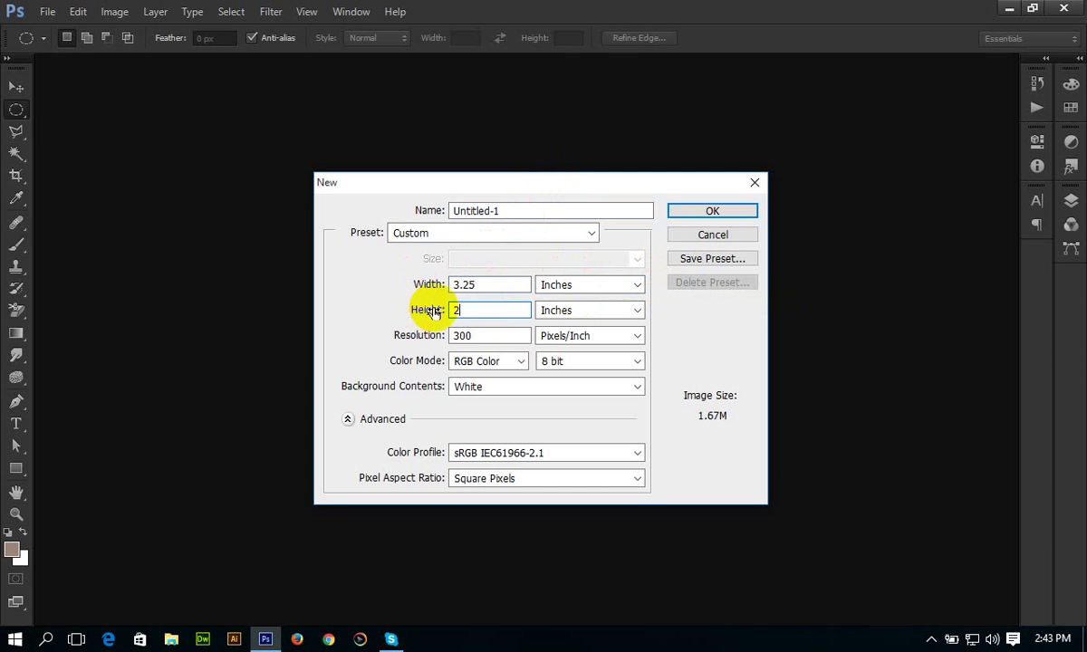
left_click(712, 211)
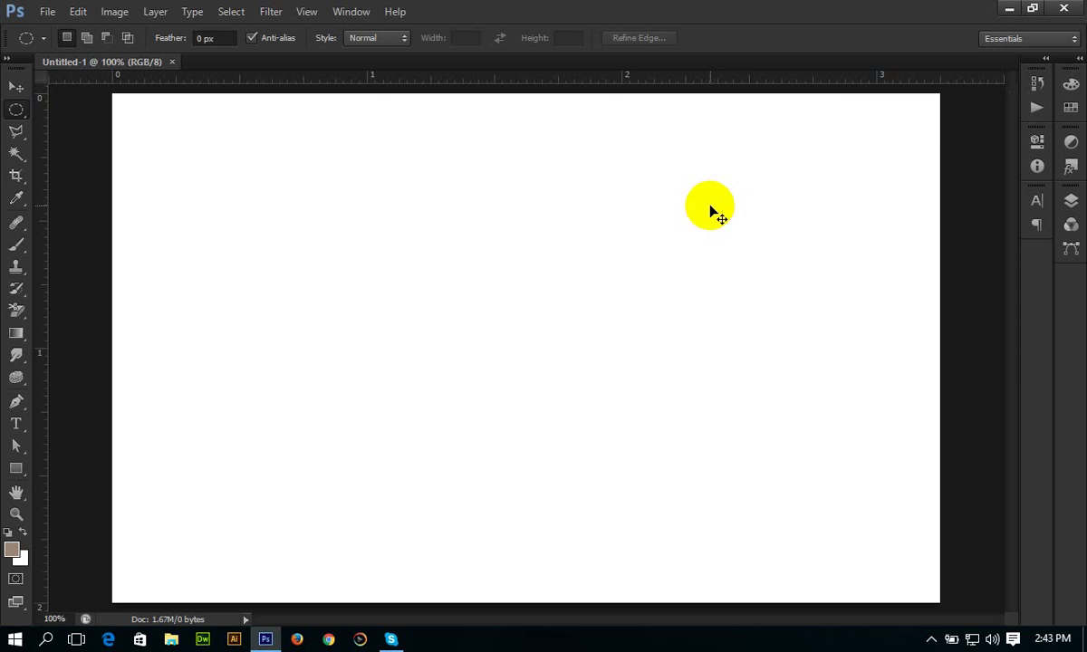
key("ctrl+minus")
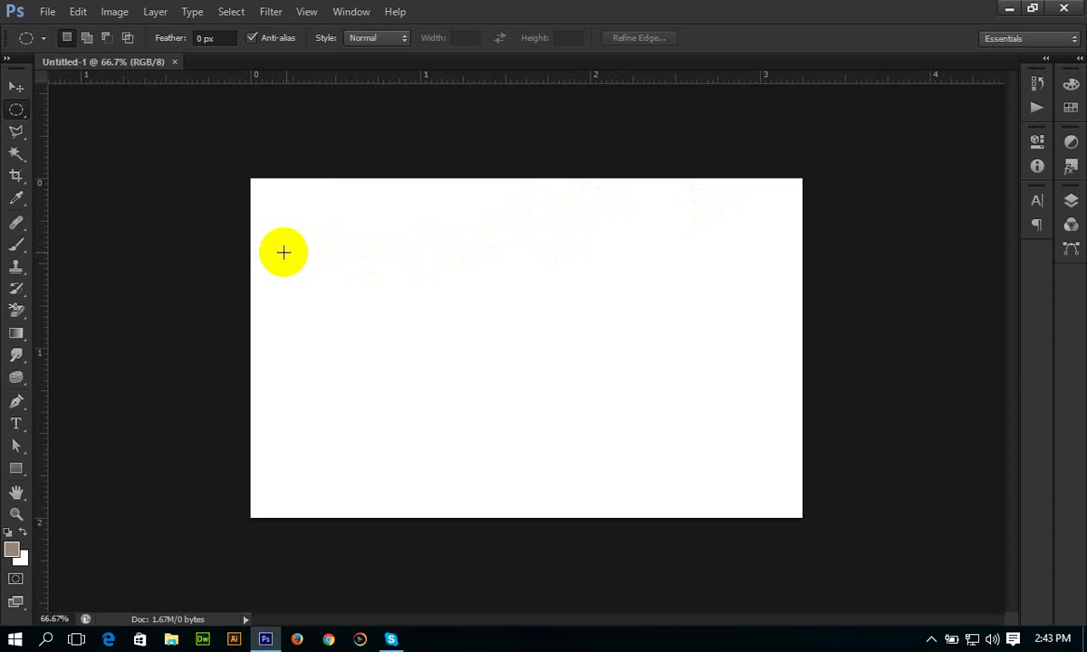
left_click(264, 186)
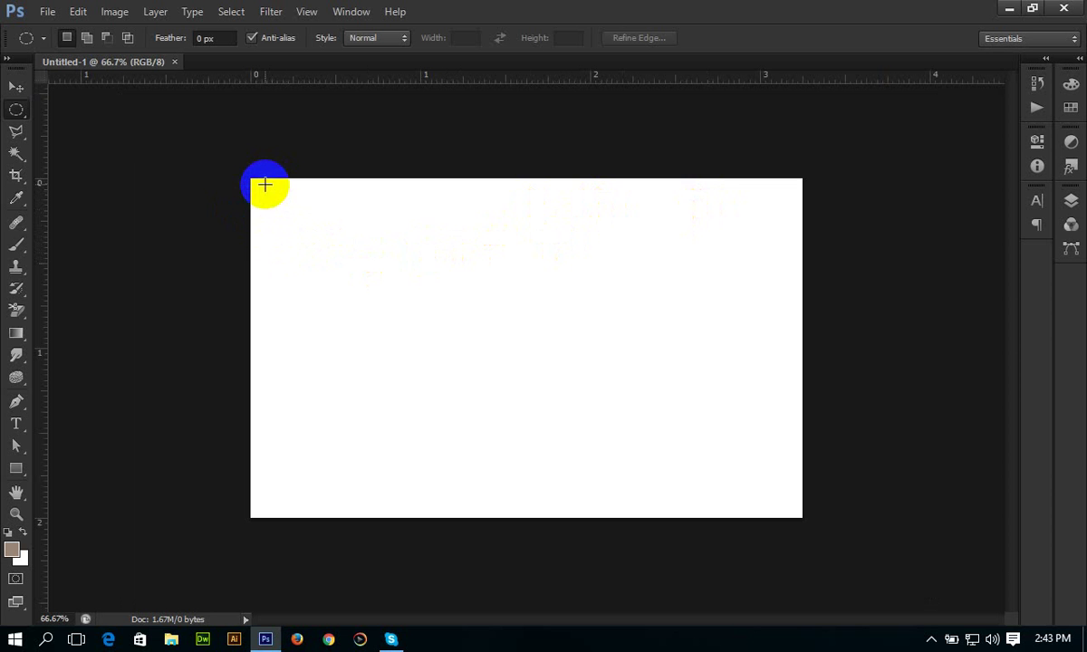
mouse_move(250, 208)
left_mouse_down()
mouse_move(301, 287)
mouse_move(512, 344)
mouse_move(542, 444)
left_mouse_up()
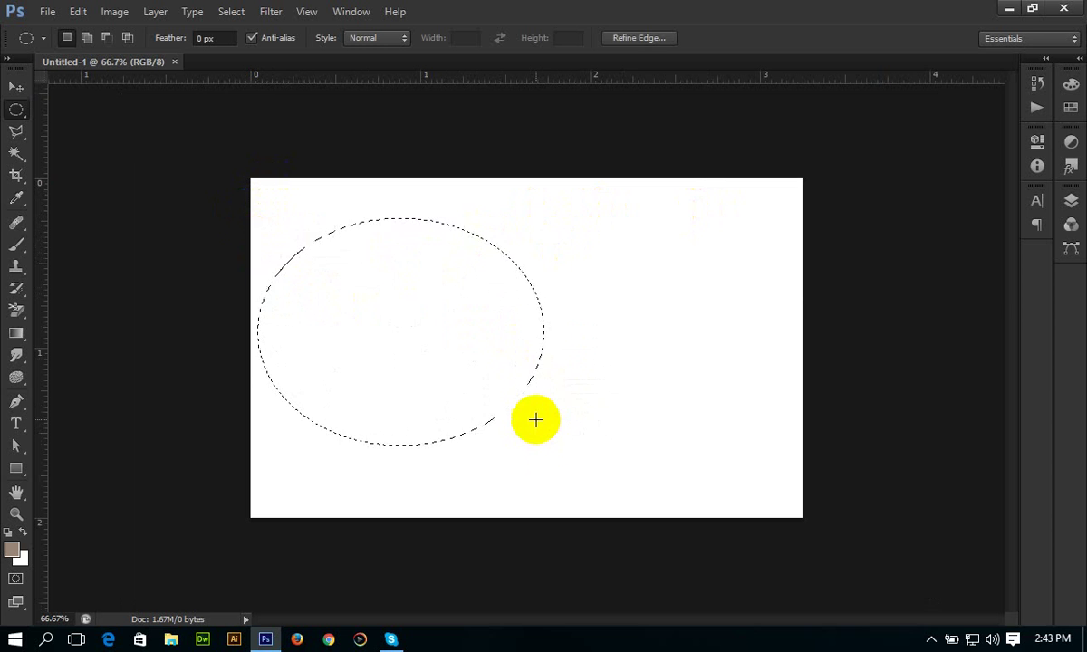
left_click(536, 421)
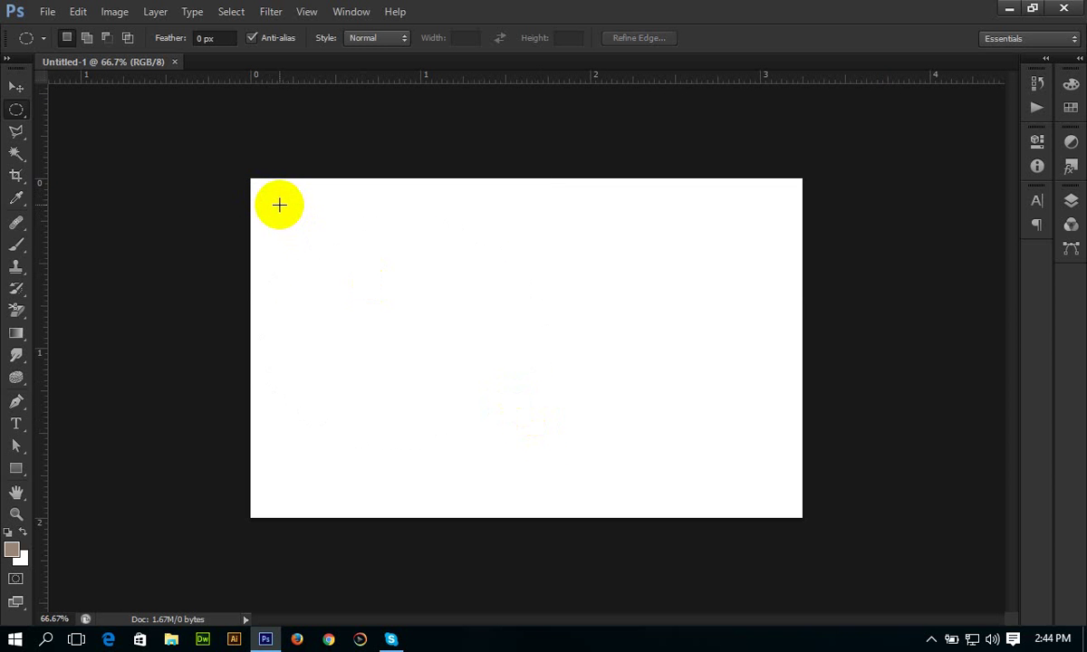
left_click_drag(276, 204, 746, 476)
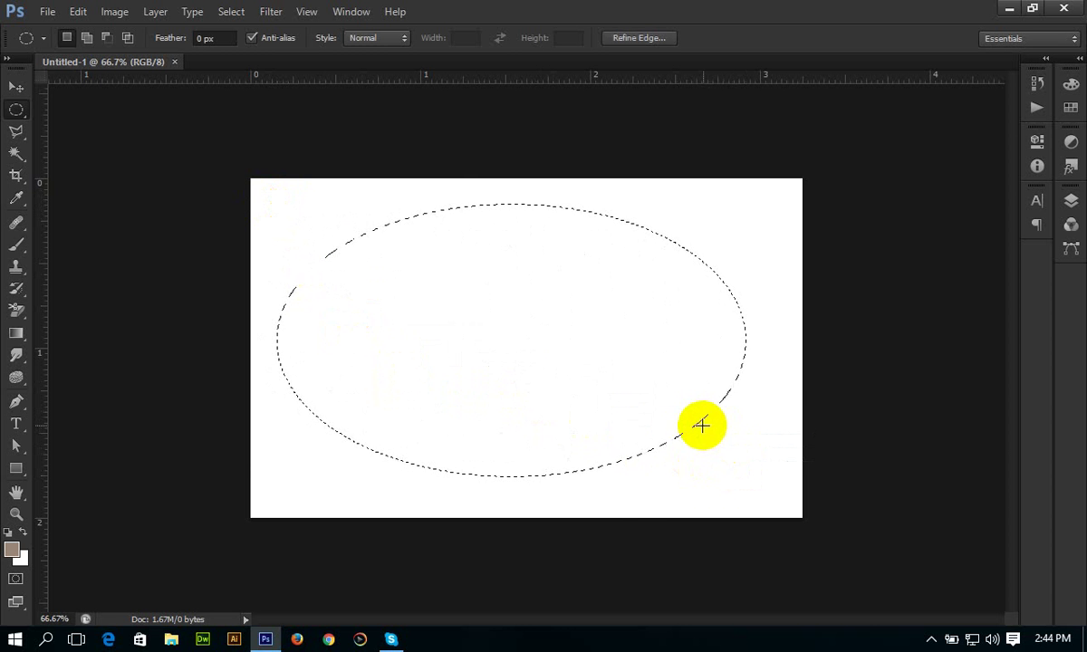
left_click(333, 218)
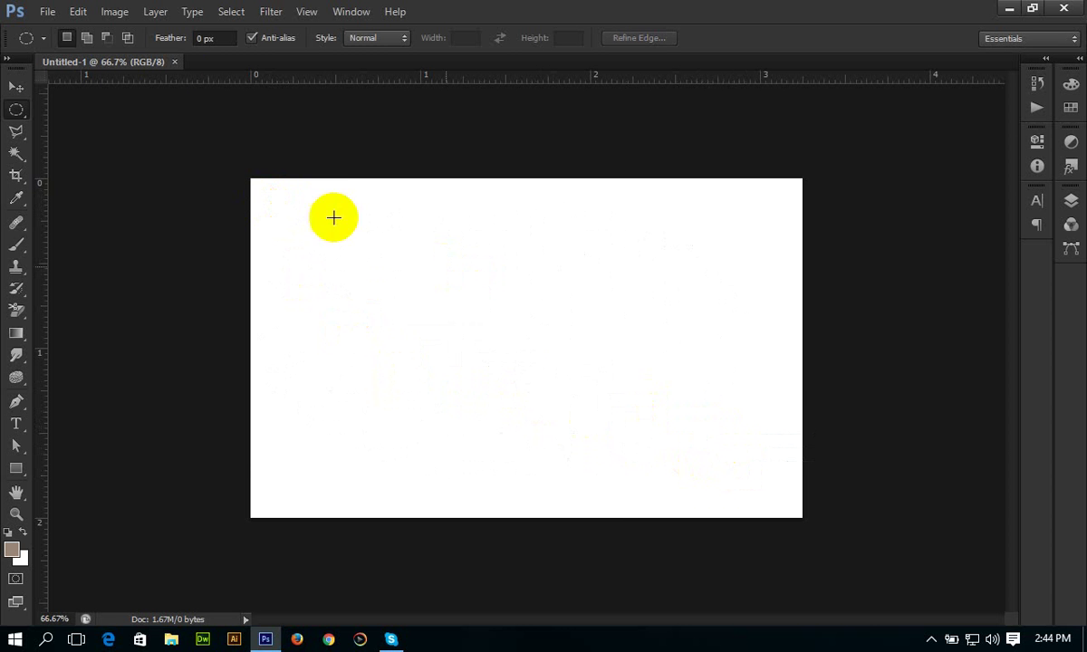
left_click(46, 12)
Step: Create a second white document 3.05 × 1.8 inches, keeping 300 ppi
left_click(63, 31)
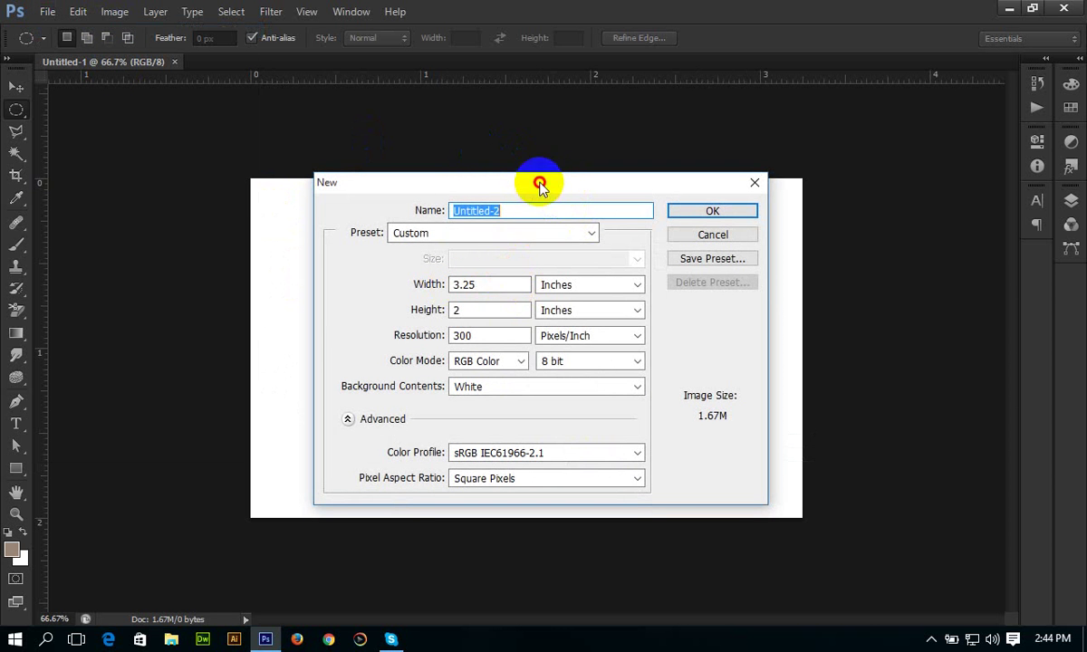
mouse_move(539, 182)
left_mouse_down()
mouse_move(562, 194)
mouse_move(547, 190)
left_mouse_up()
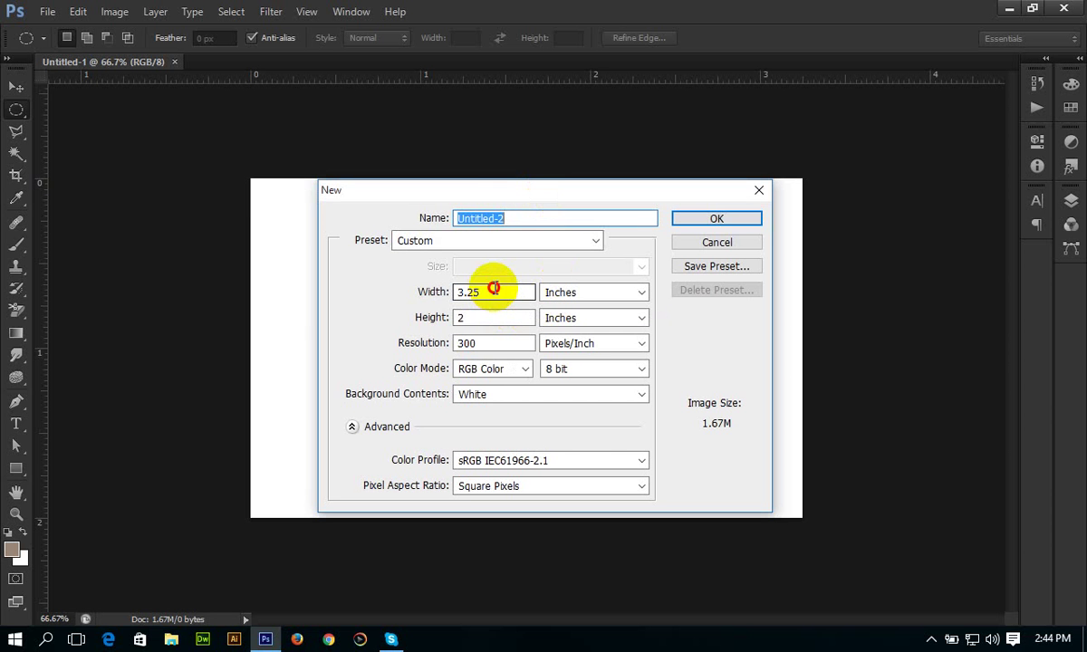
double_click(494, 290)
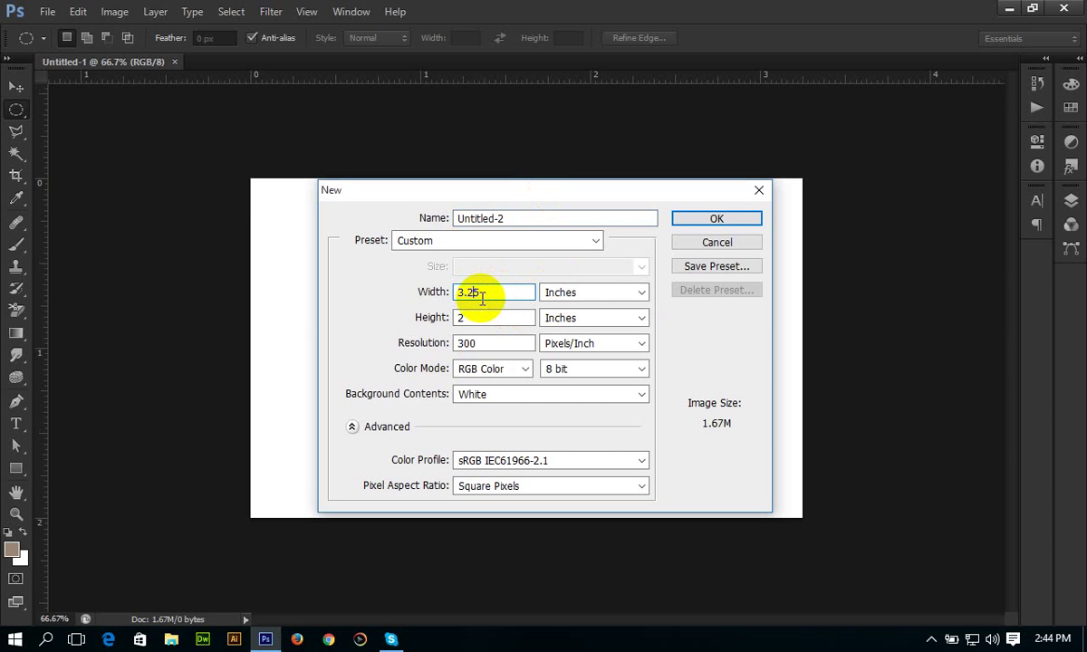
type("3.50")
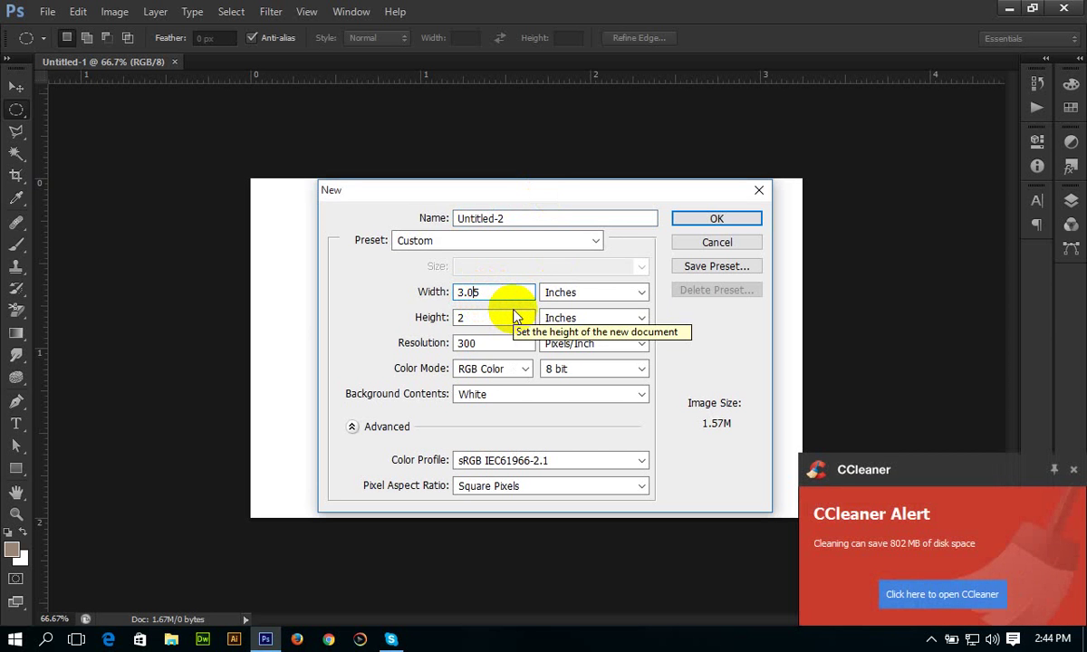
left_click(442, 316)
type("1")
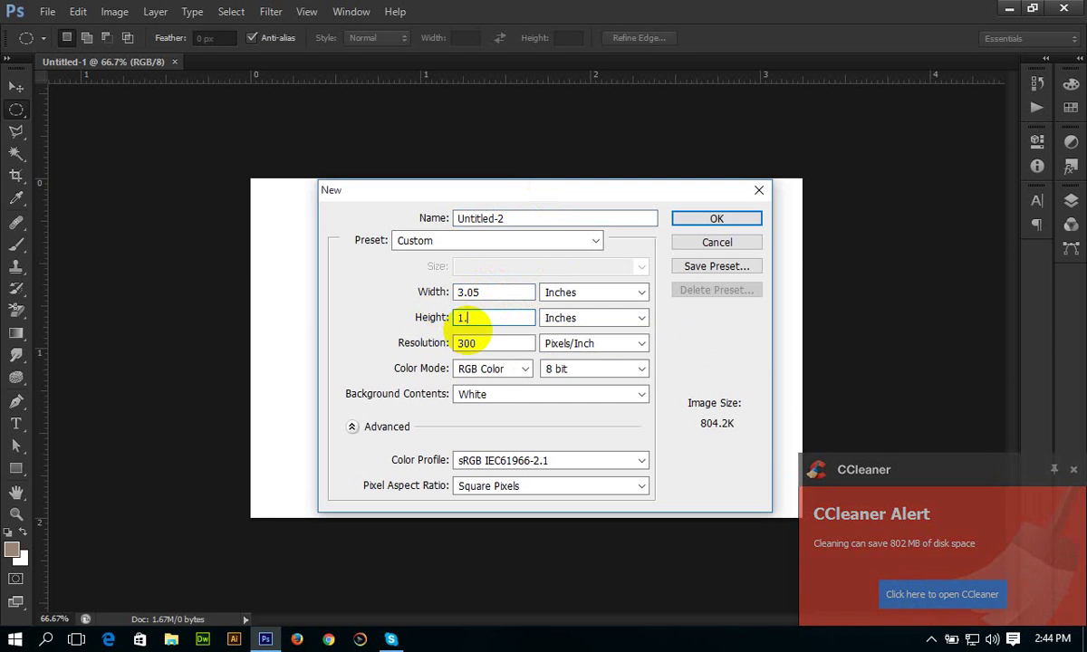
type(".8")
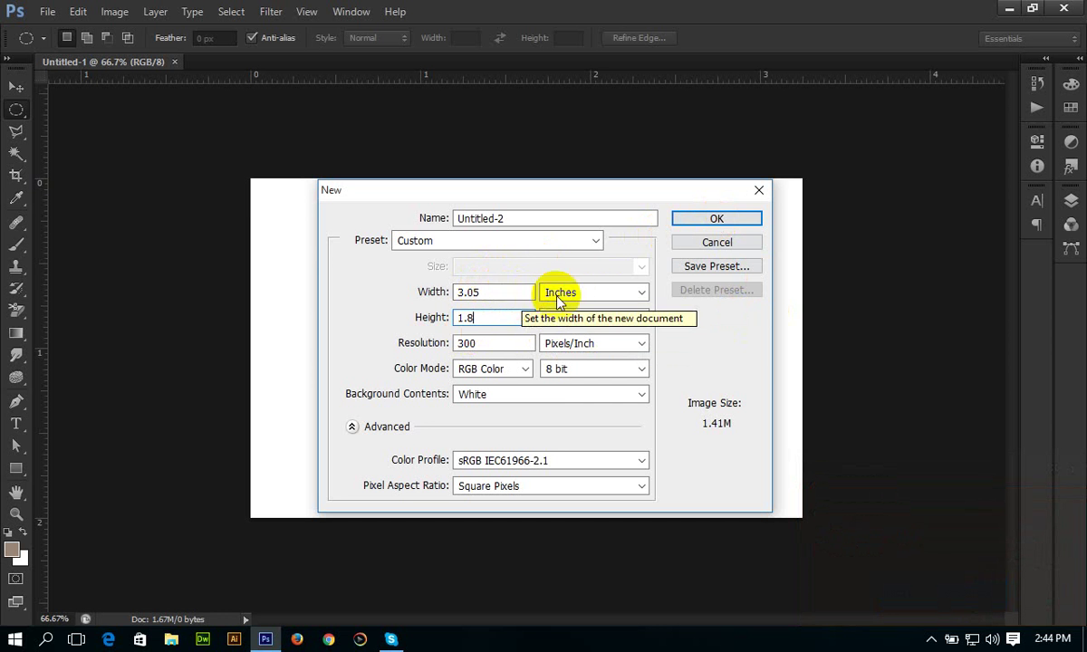
left_click(736, 220)
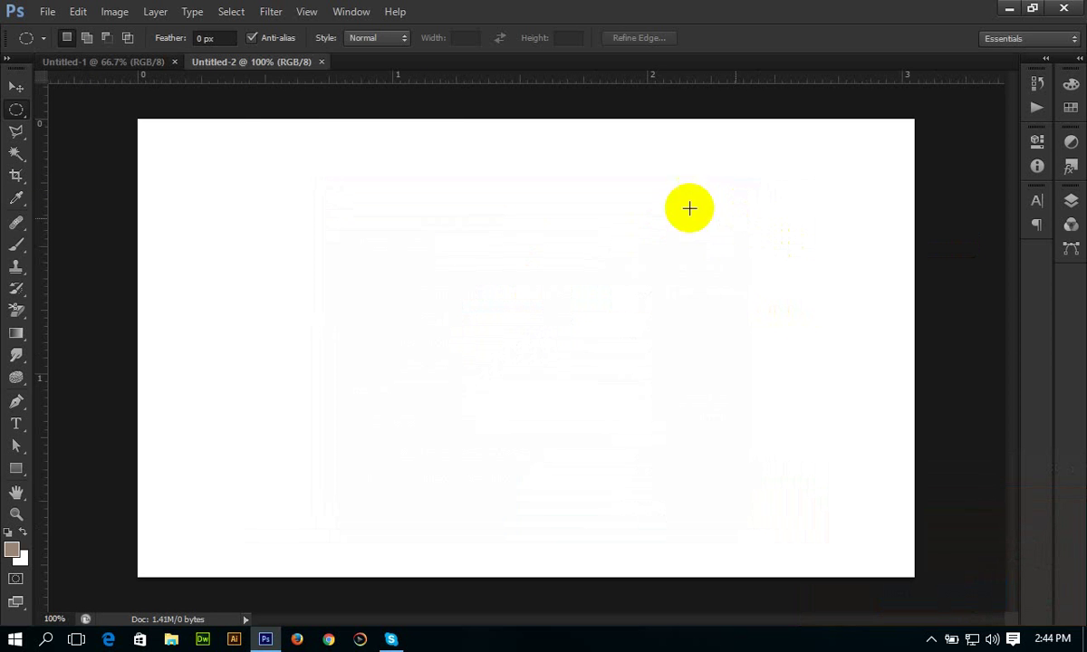
Step: Switch back and forth between Untitled-1 and Untitled-2, ending on Untitled-2
left_click(99, 64)
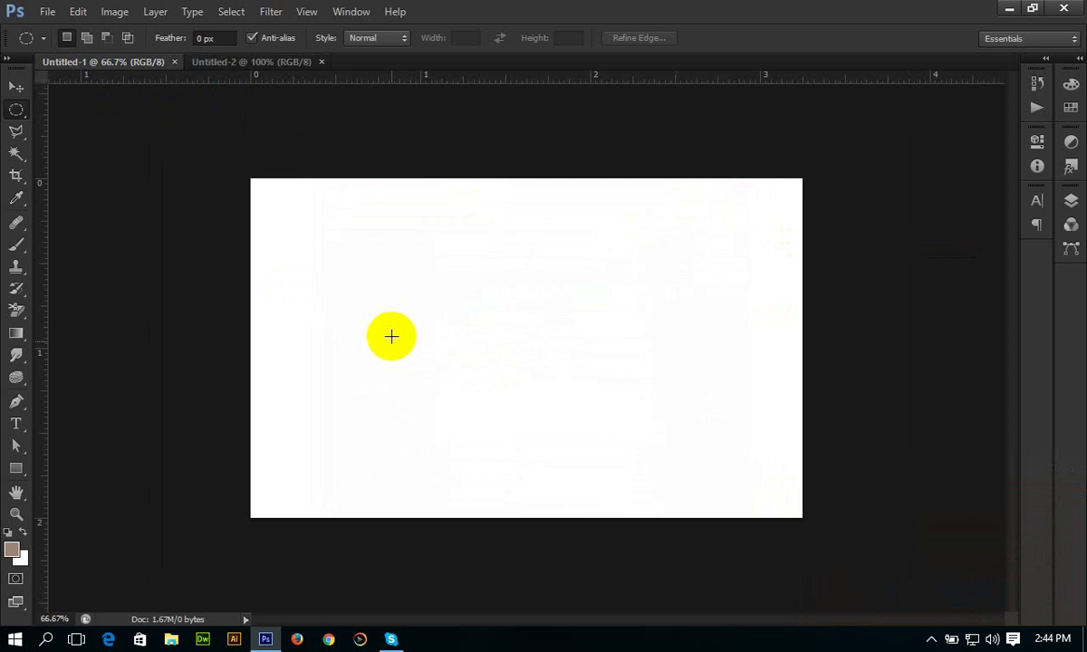
left_click(270, 65)
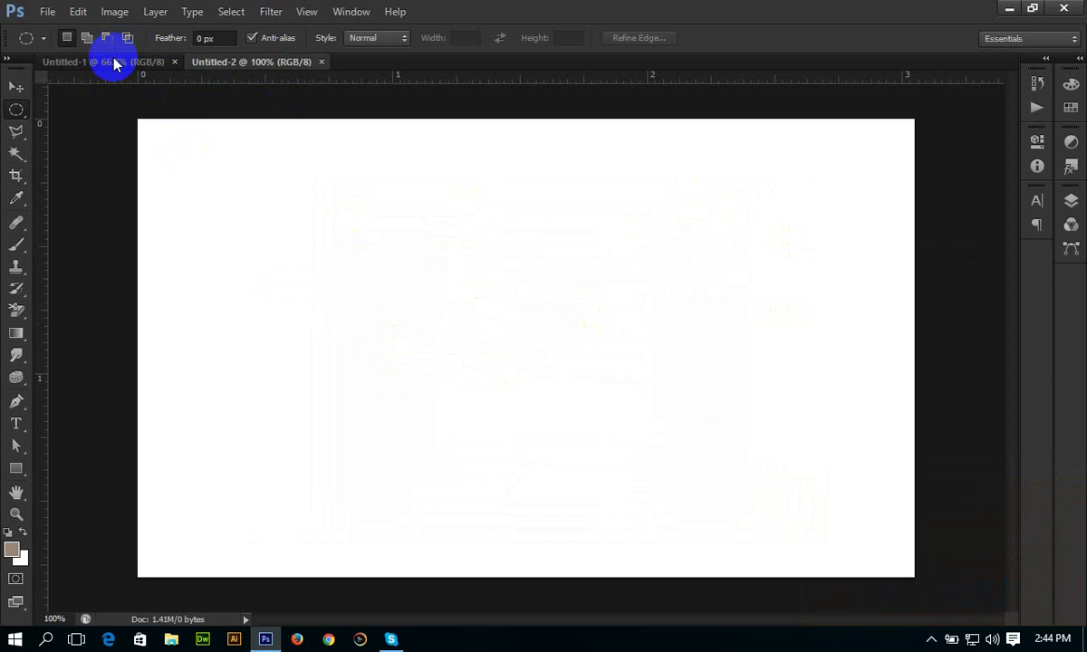
left_click(110, 61)
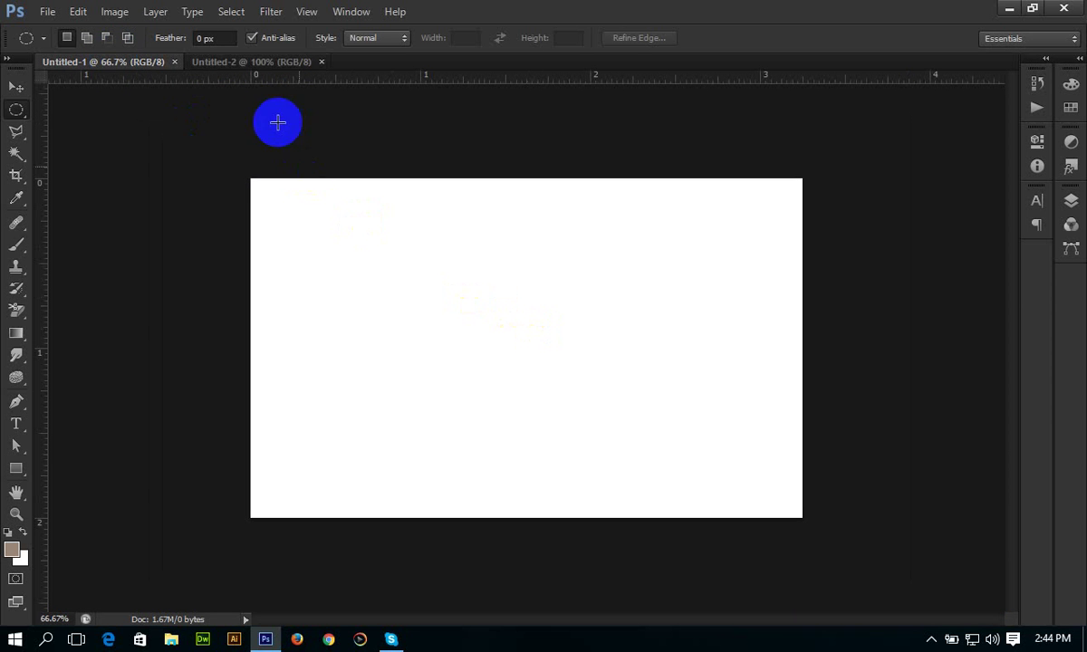
left_click(243, 64)
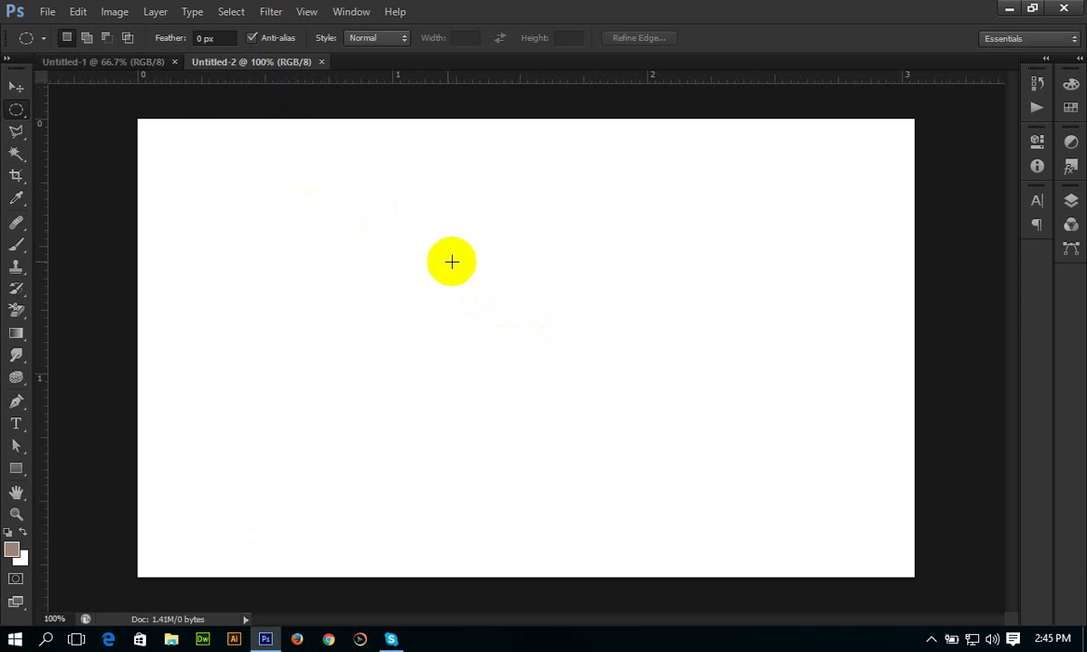
left_click(144, 63)
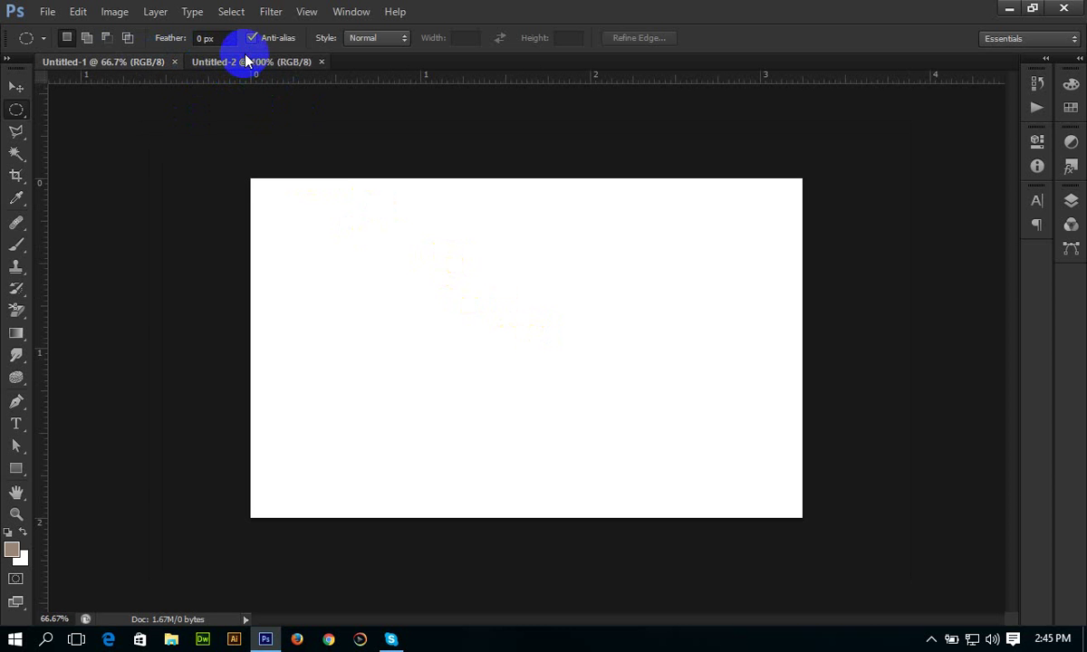
left_click(243, 59)
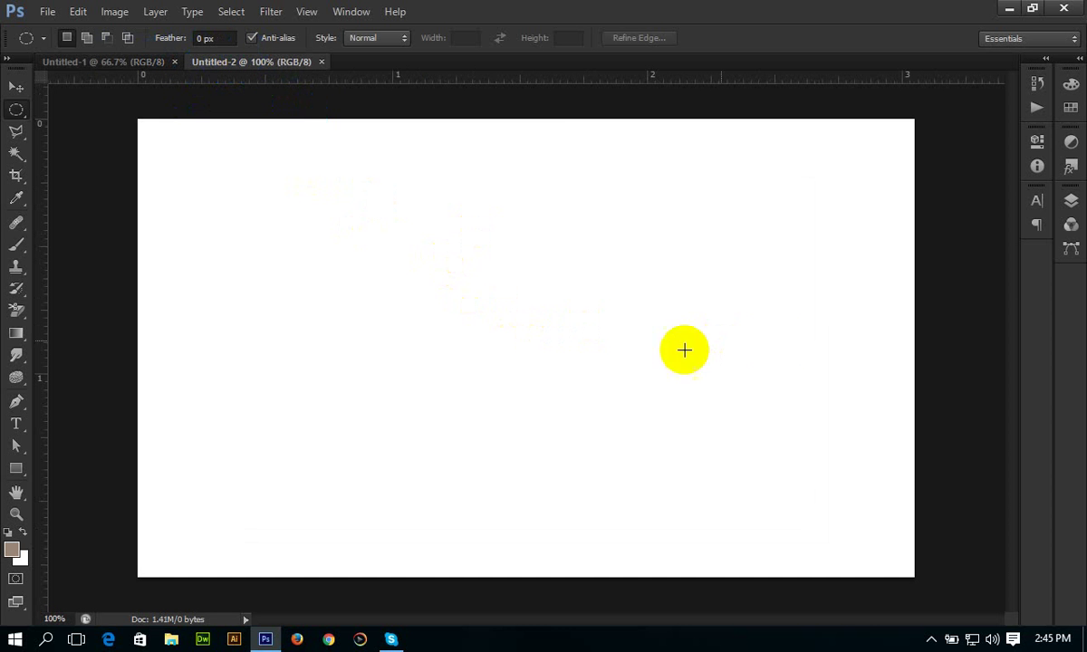
Step: Set the foreground colour to orange ff7900 and fill the Untitled-2 canvas with it
left_click(12, 550)
left_click(857, 419)
left_click_drag(857, 420, 866, 204)
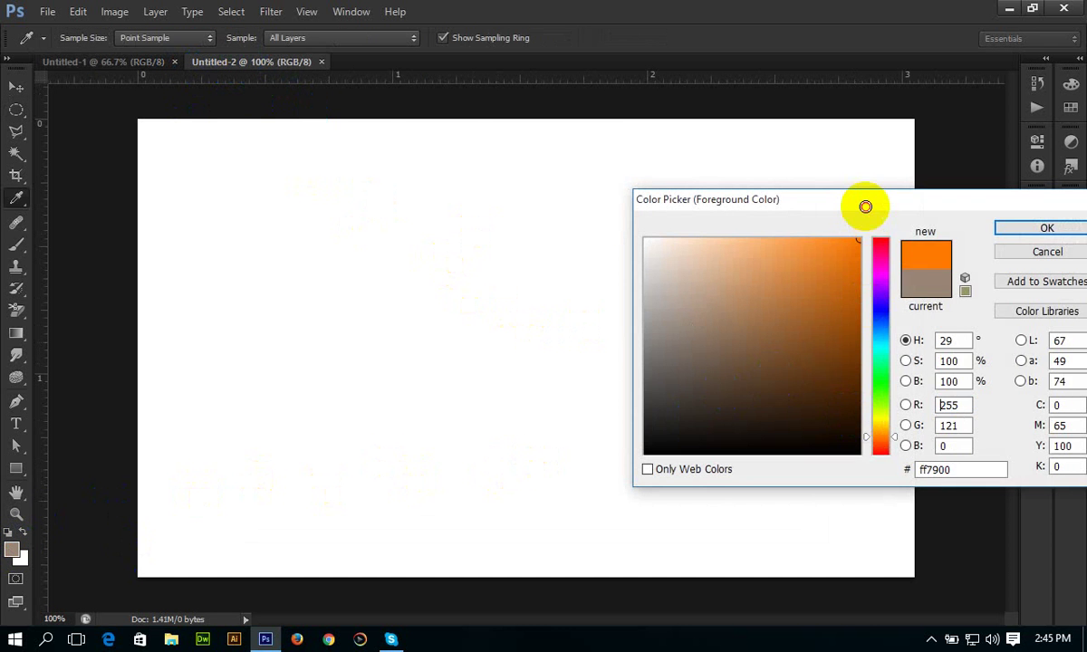
left_click(1061, 228)
key("m")
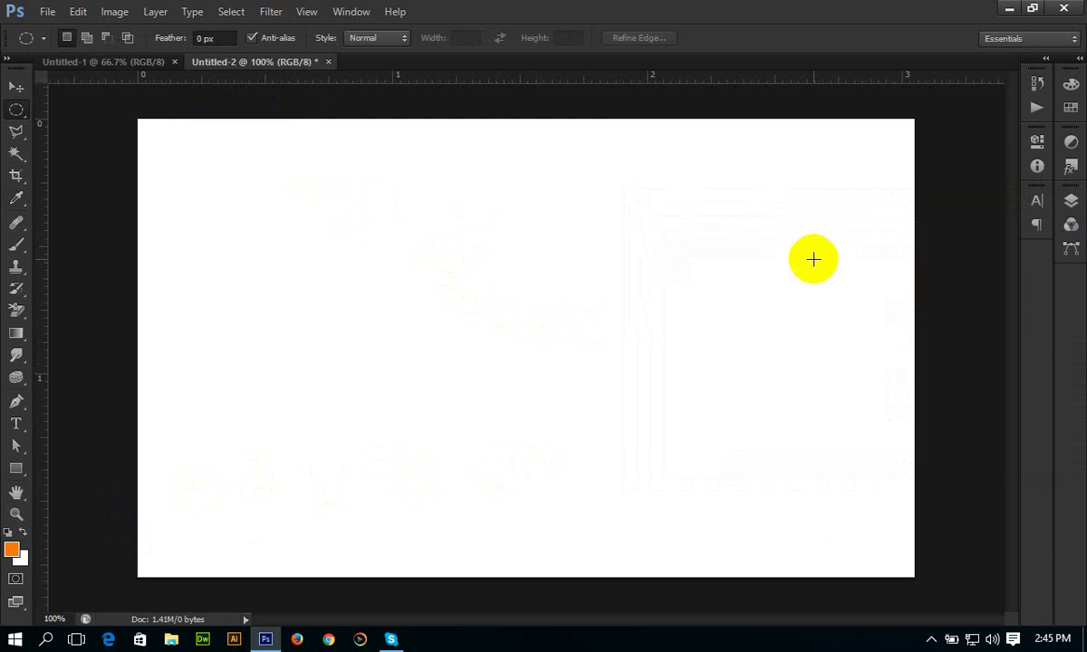
key("alt+BackSpace")
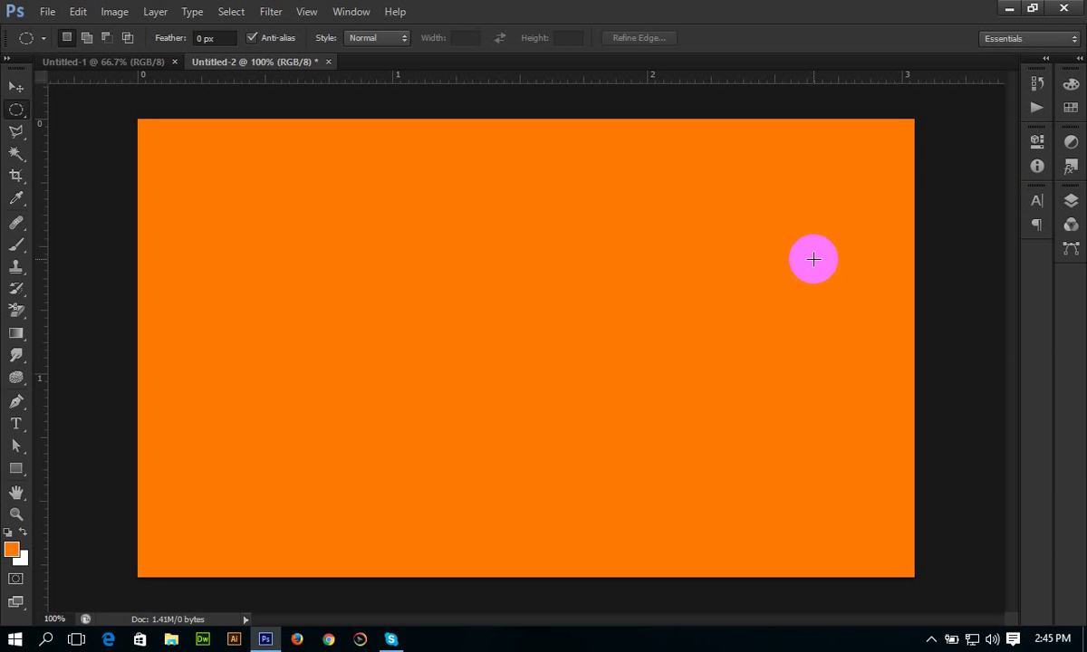
Step: Select all of Untitled-2's orange canvas and copy it
left_click_drag(139, 514, 127, 524)
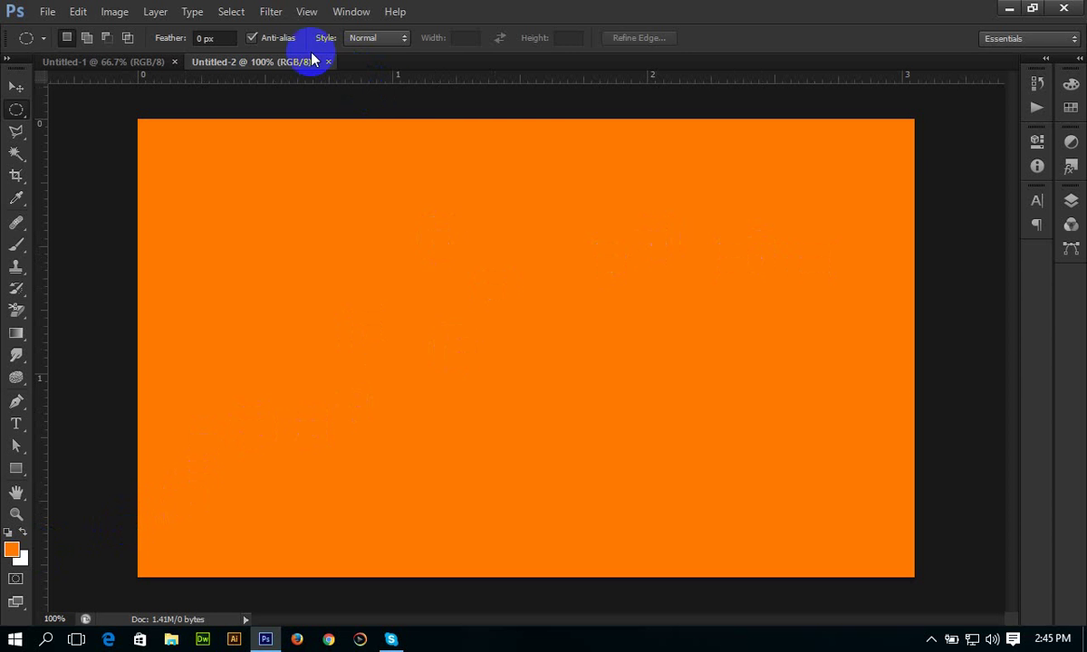
left_click(243, 18)
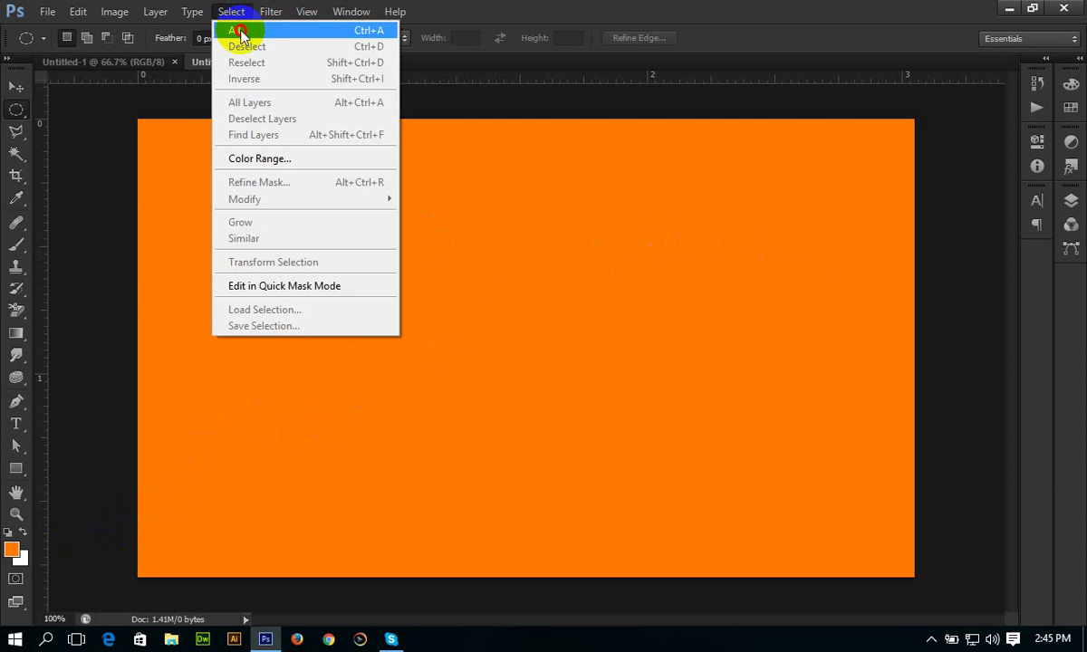
left_click(240, 32)
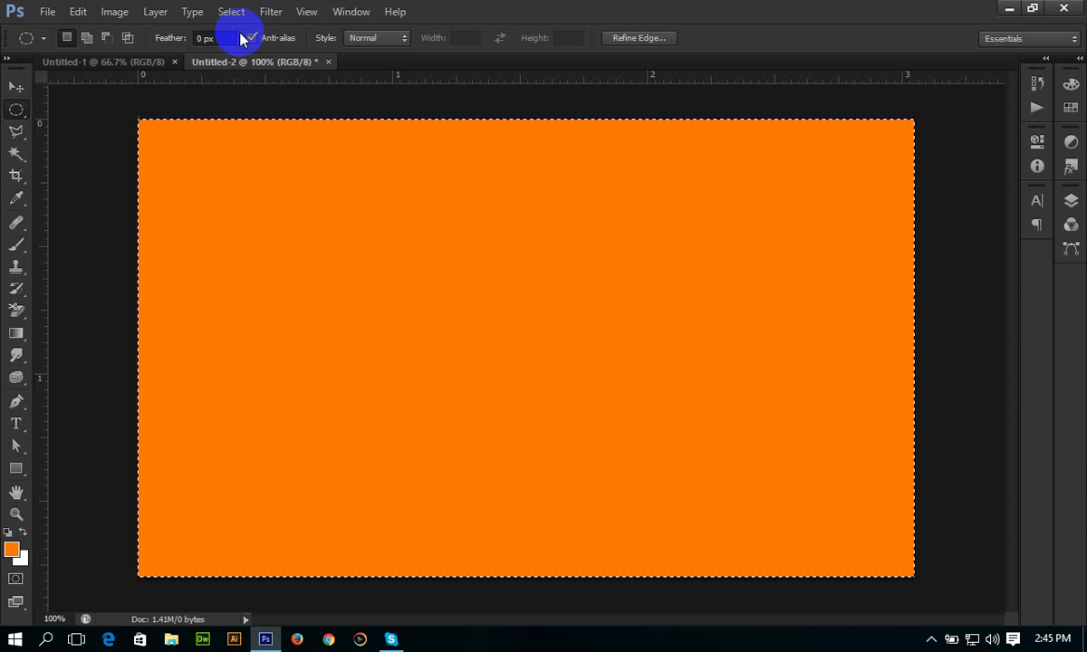
left_click(77, 12)
left_click(122, 120)
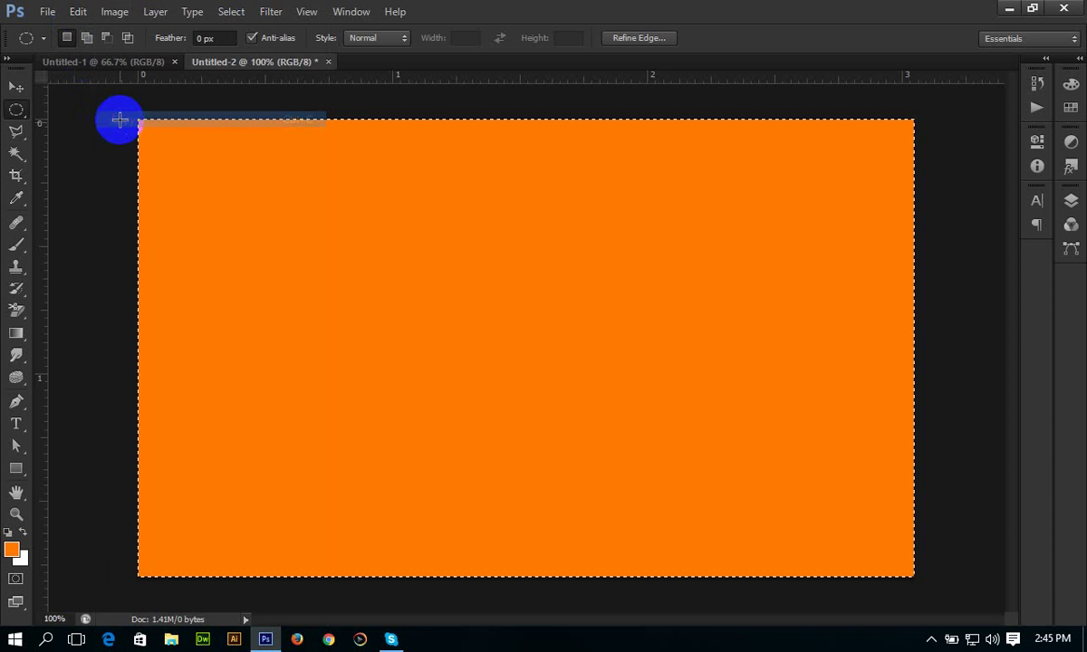
Step: Paste the orange fill into Untitled-1 as a new layer
left_click(108, 62)
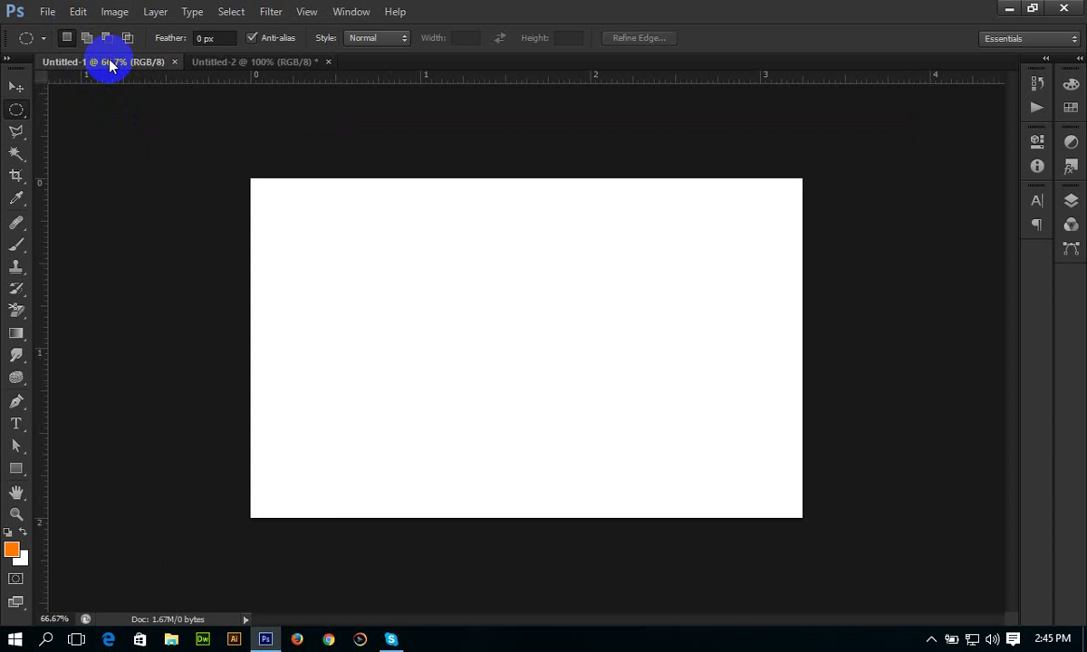
left_click(80, 13)
left_click(124, 151)
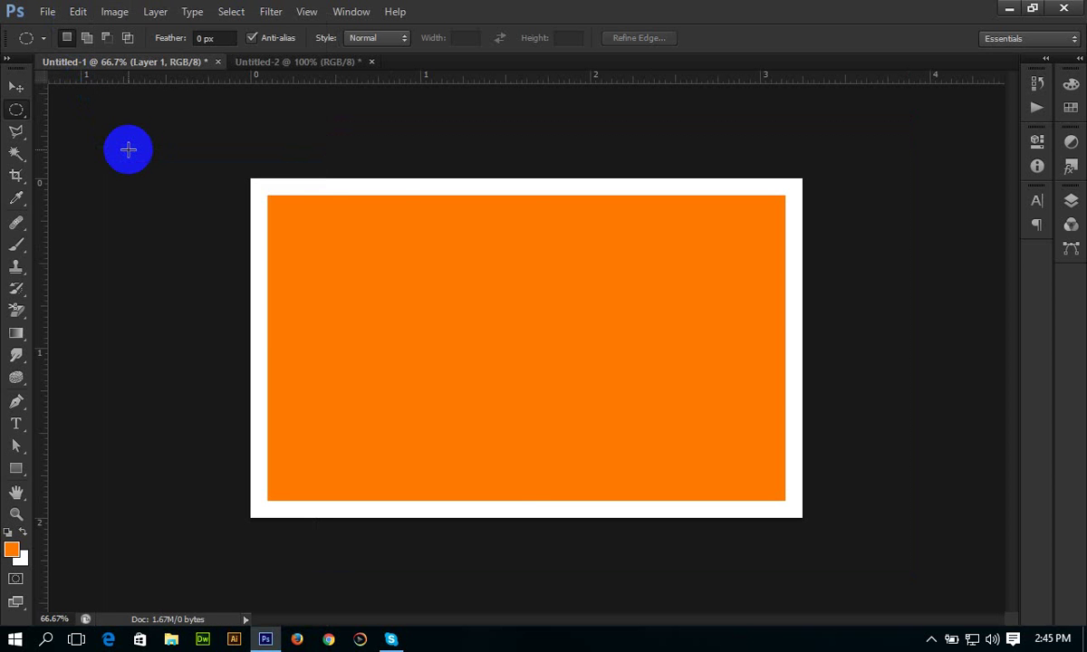
Step: With the Move tool, drag the orange layer right and down
left_click(175, 65)
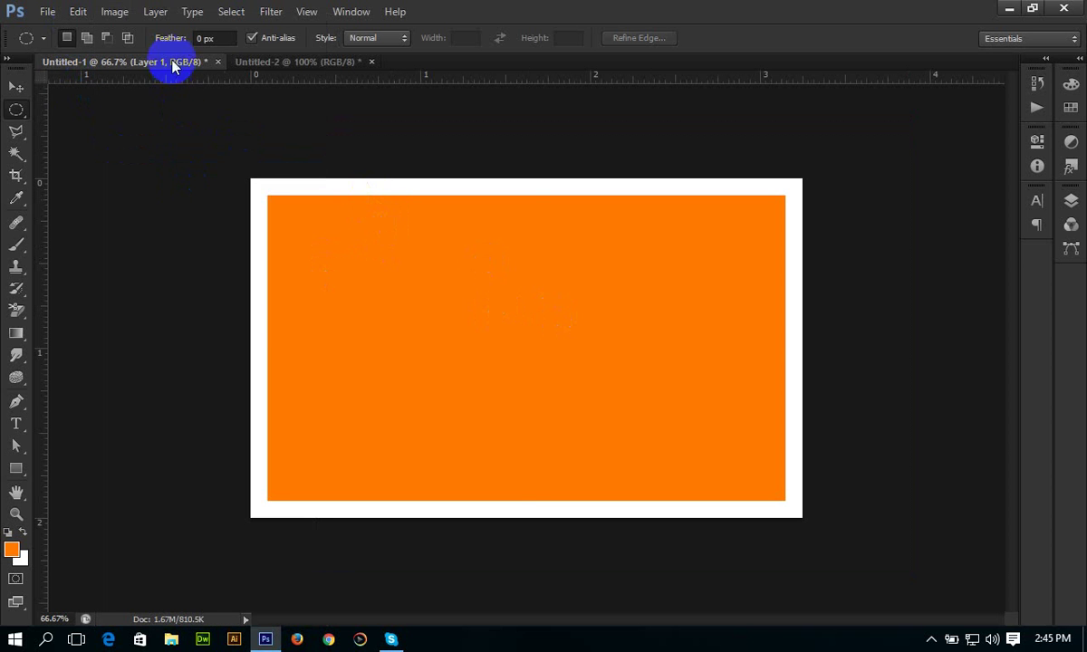
left_click(15, 87)
left_click(1071, 201)
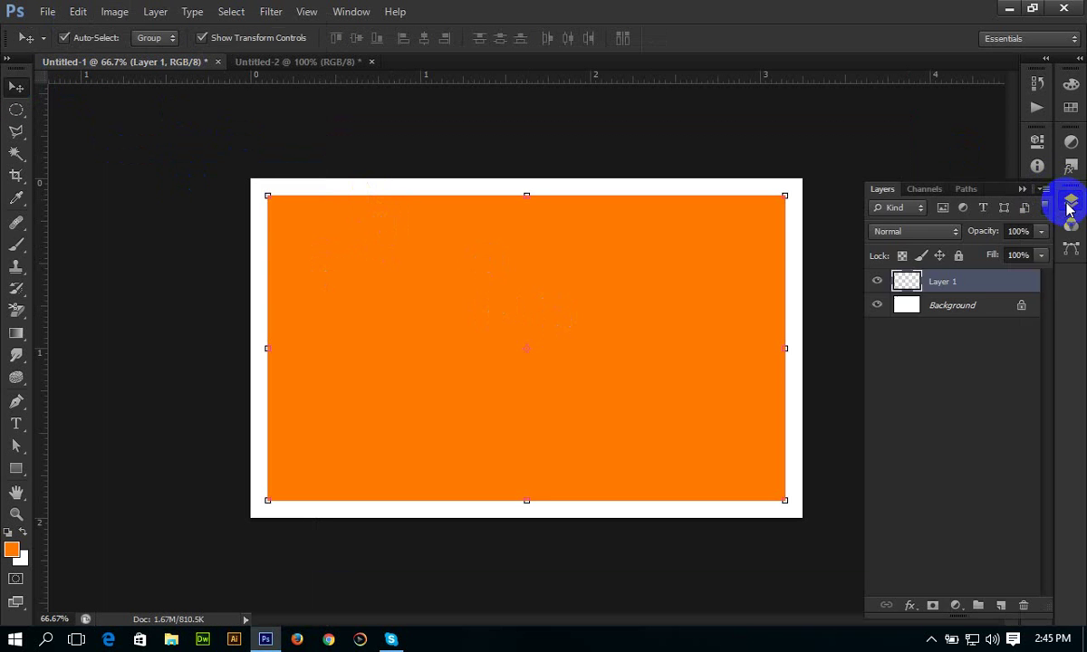
left_click_drag(724, 354, 766, 371)
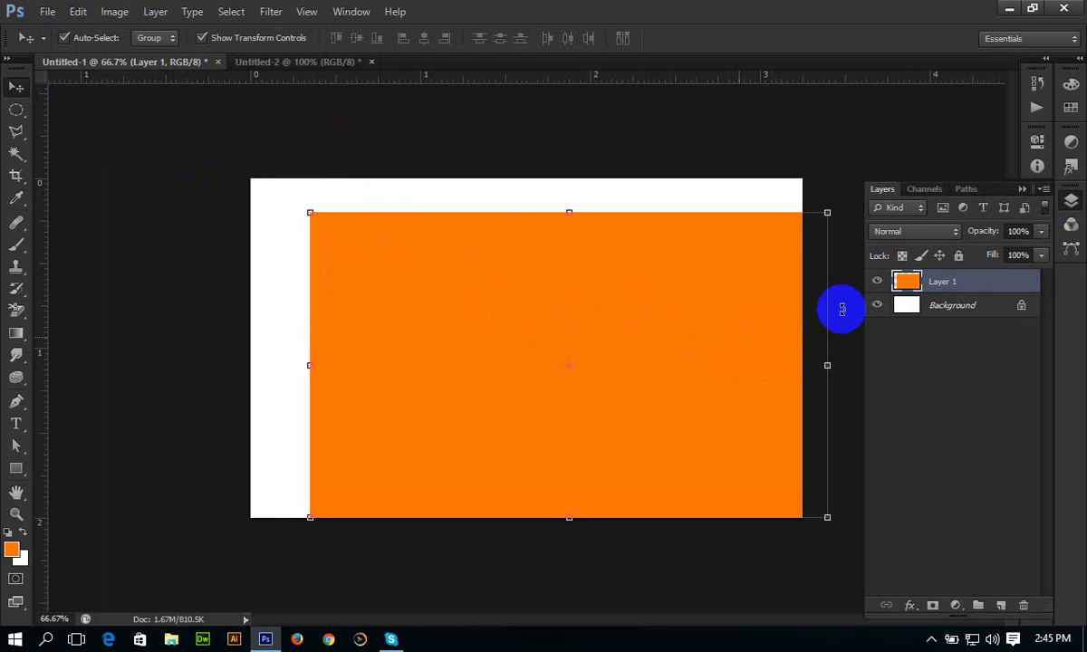
Step: Align the orange layer to the Background's vertical and horizontal centres
left_click(961, 310, "shift")
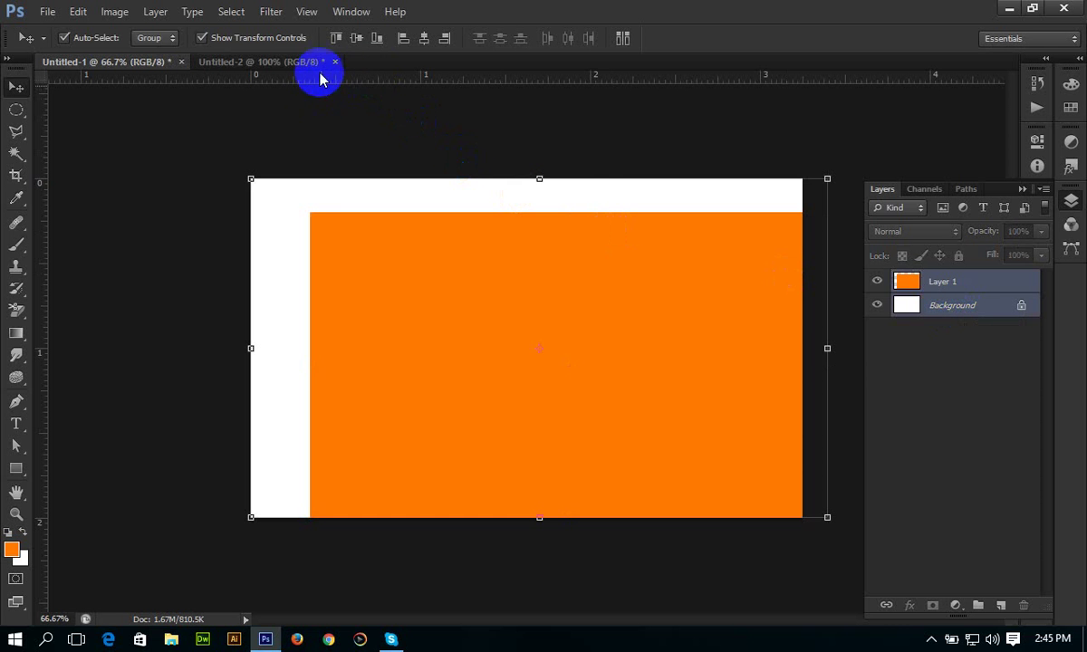
left_click(356, 38)
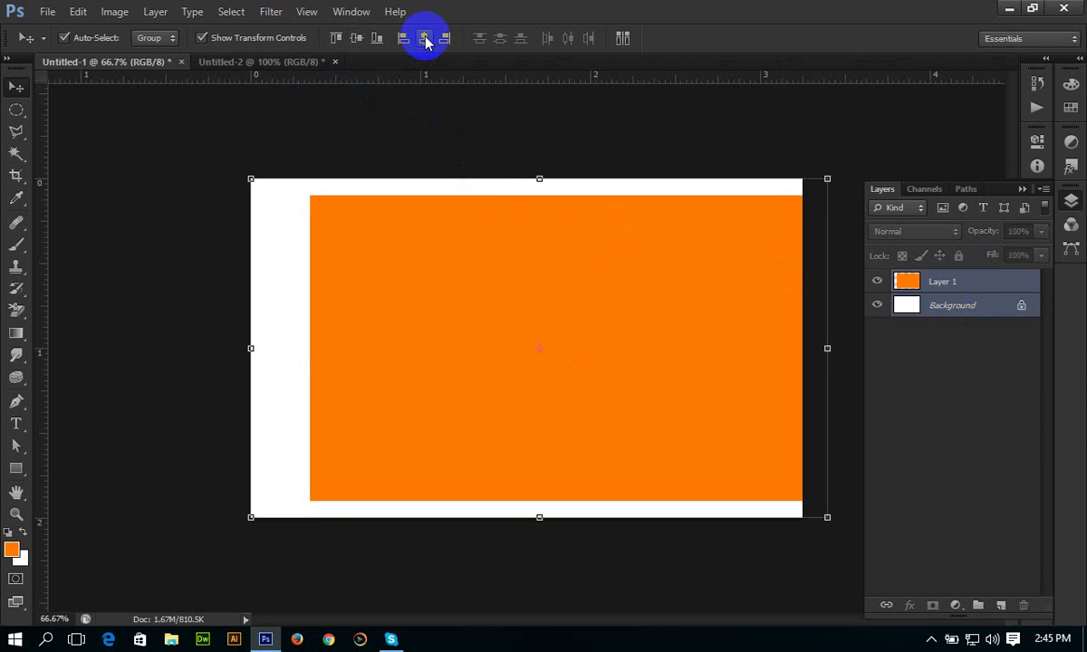
left_click(425, 38)
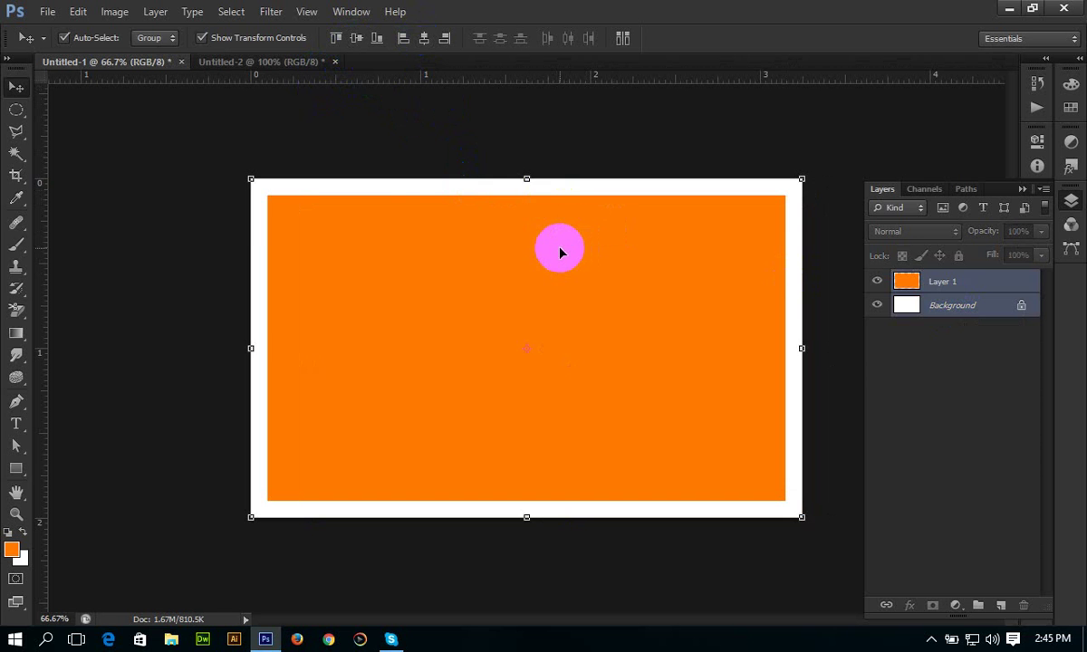
left_click(204, 232)
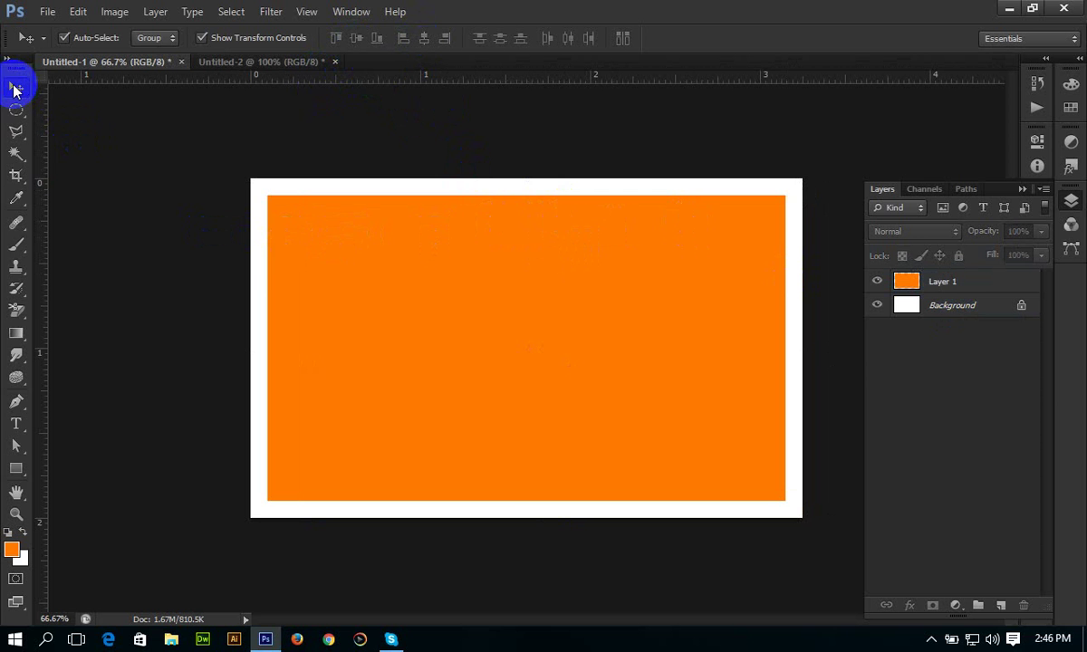
left_click(404, 298)
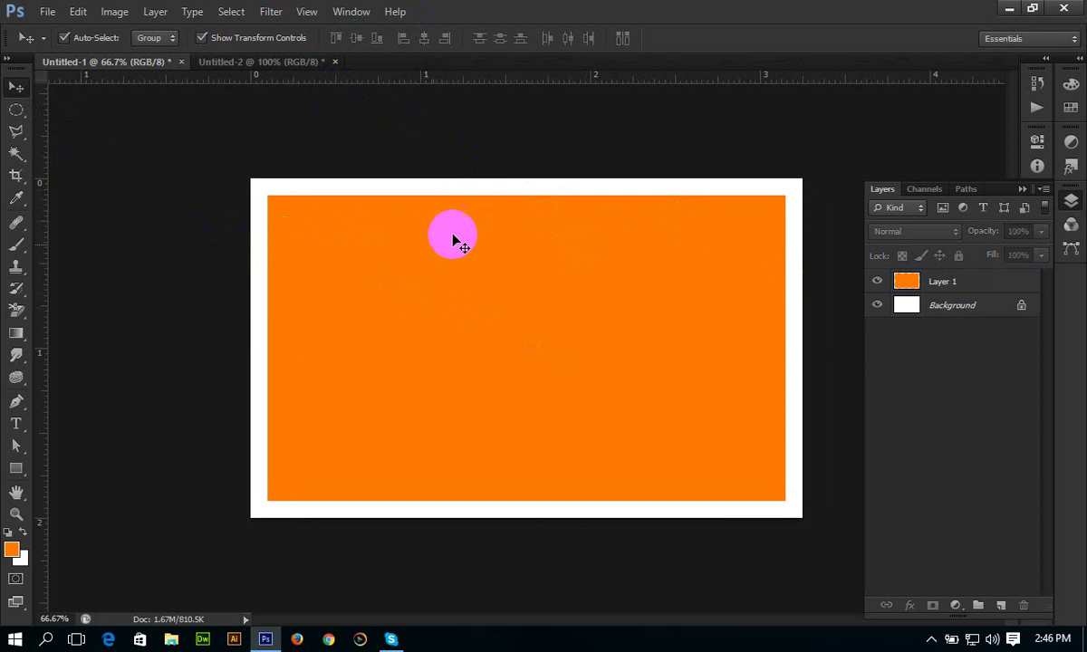
left_click(471, 210)
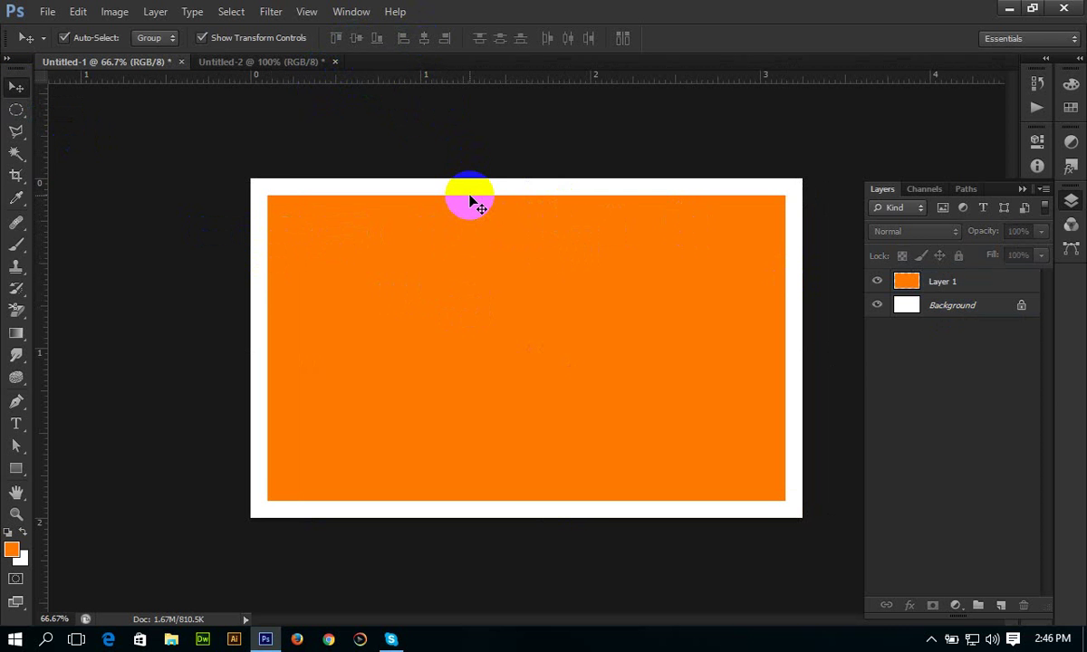
left_click(350, 11)
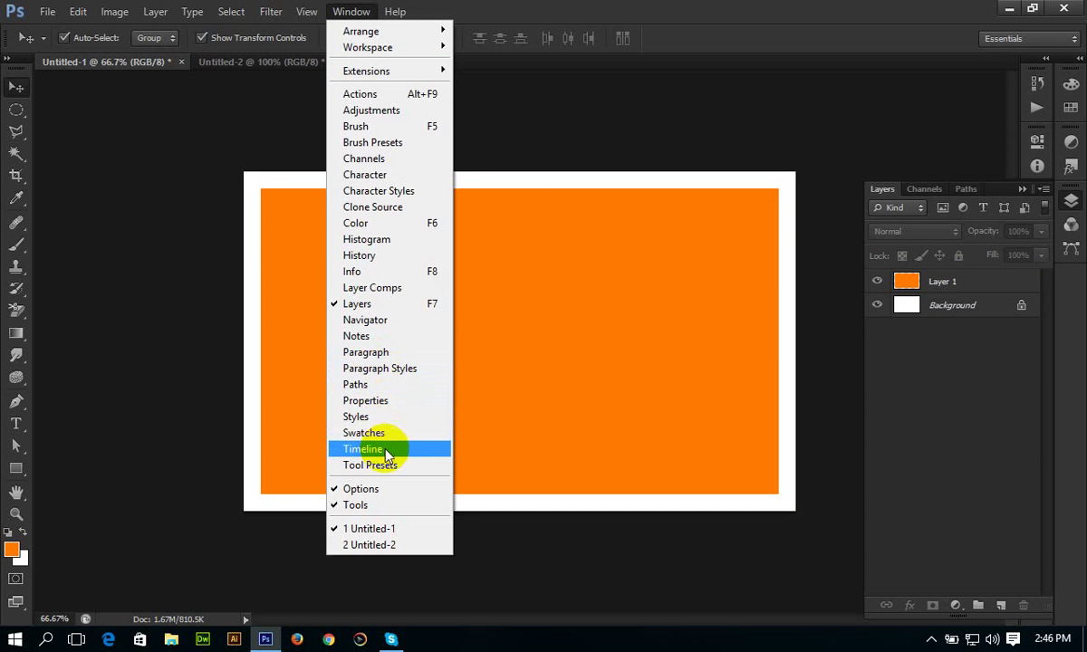
left_click(349, 11)
left_click(308, 11)
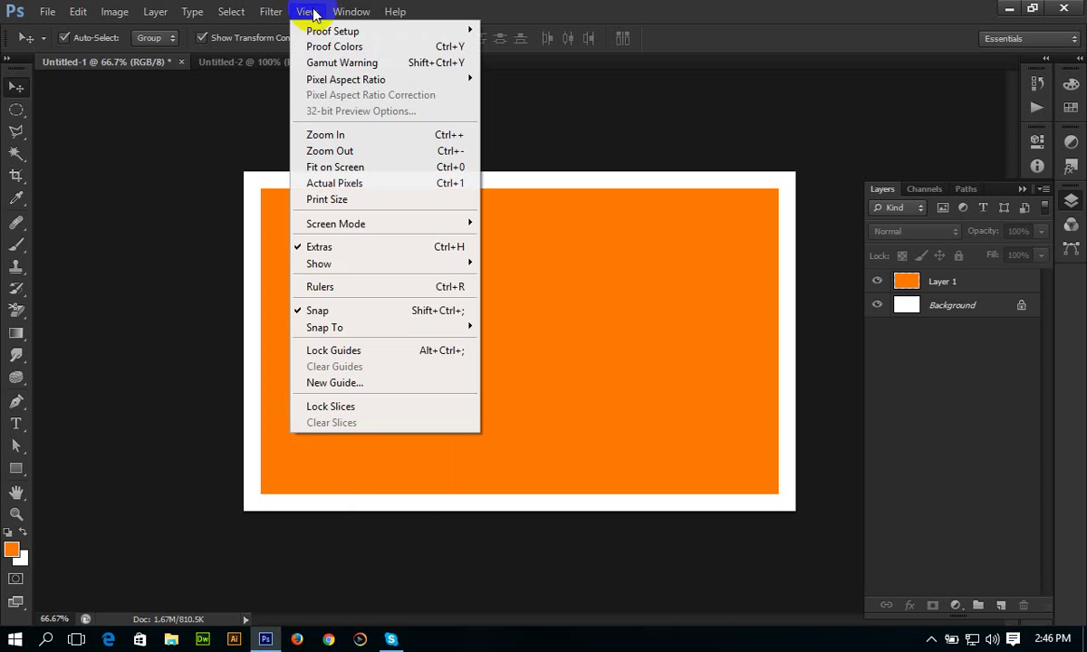
Step: Show rulers and add guides at the orange layer's four edges and both centre lines
left_click(378, 288)
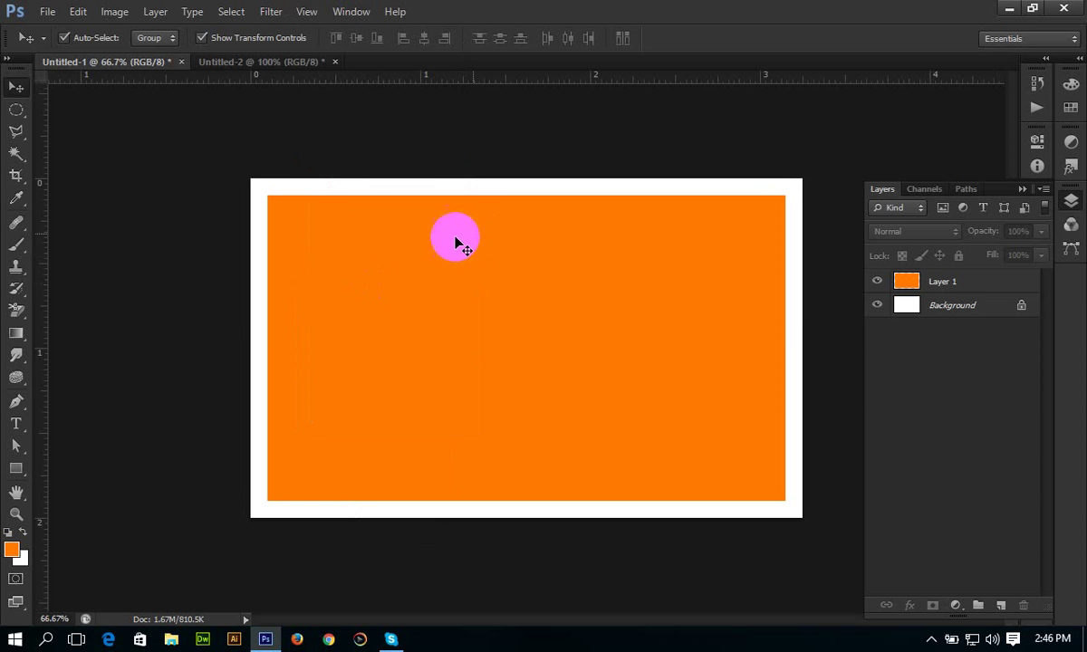
left_click(947, 282)
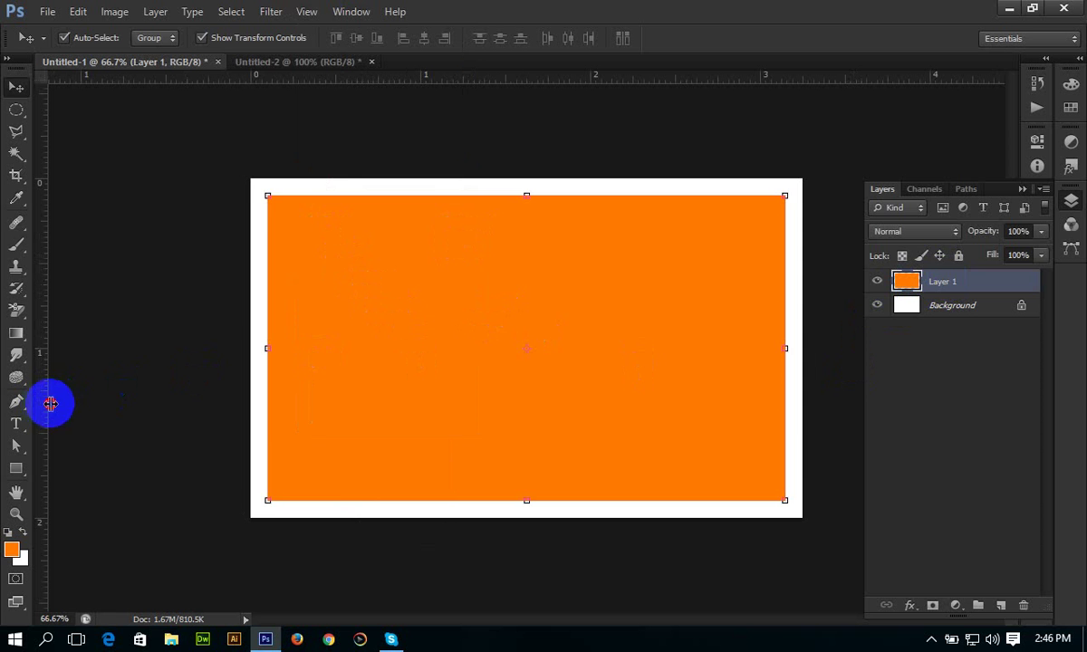
left_click_drag(50, 404, 267, 404)
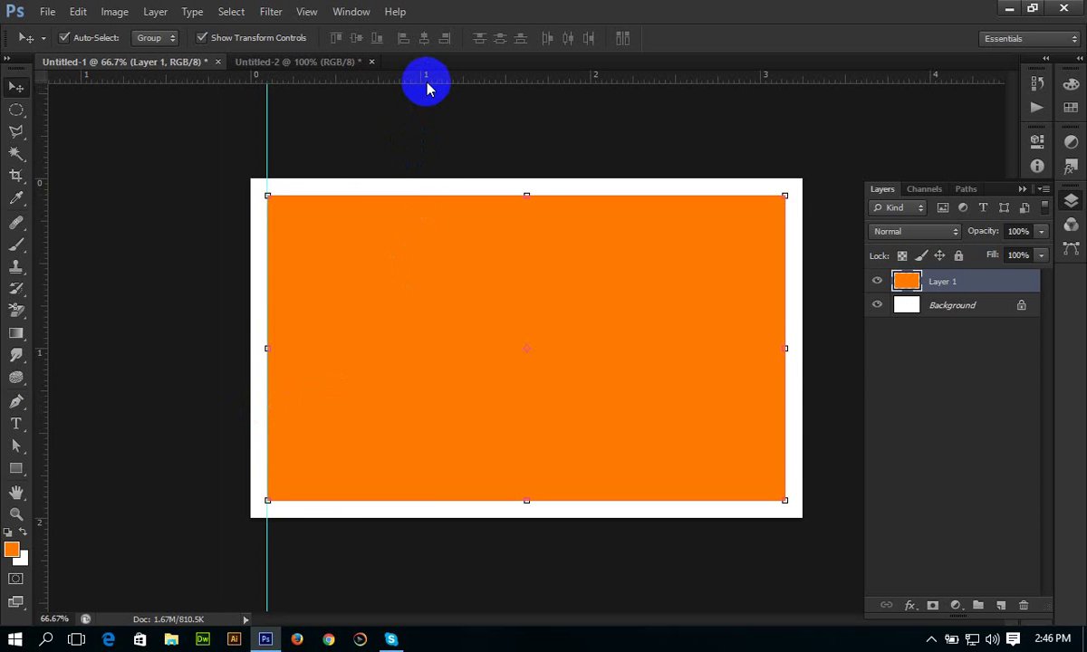
left_click_drag(427, 80, 425, 500)
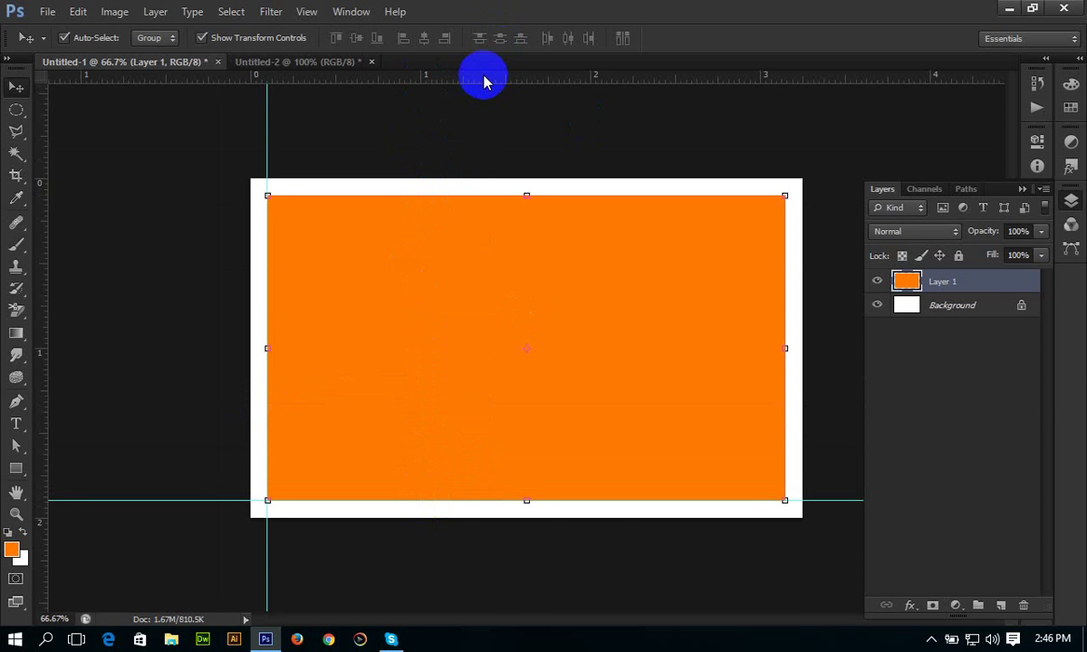
left_click_drag(483, 82, 493, 195)
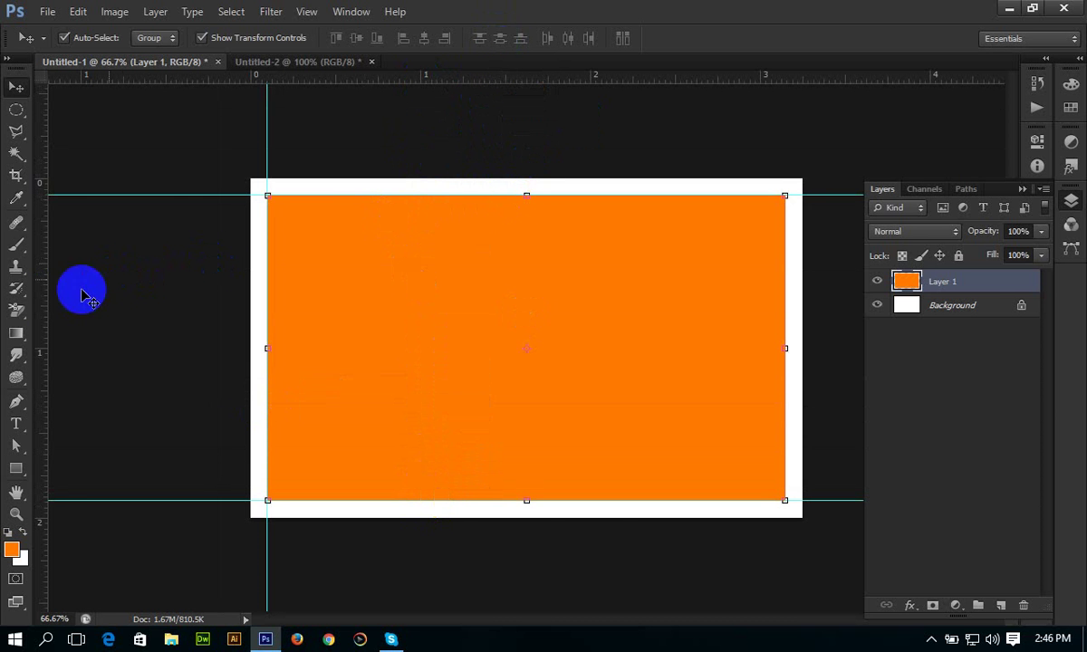
left_click_drag(41, 296, 788, 433)
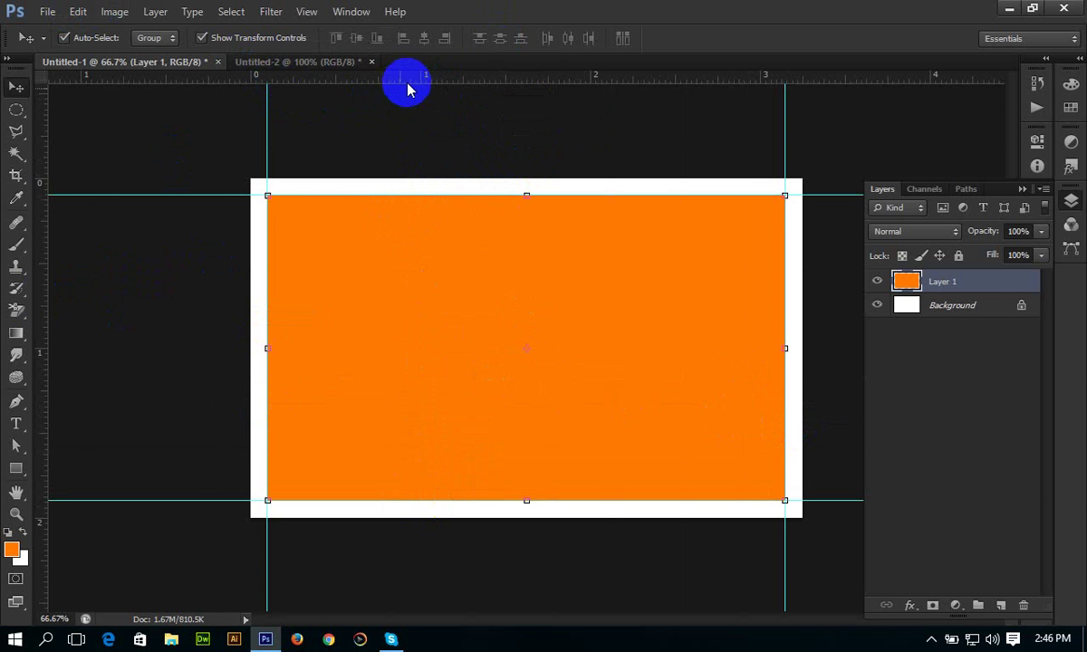
left_click_drag(413, 84, 444, 346)
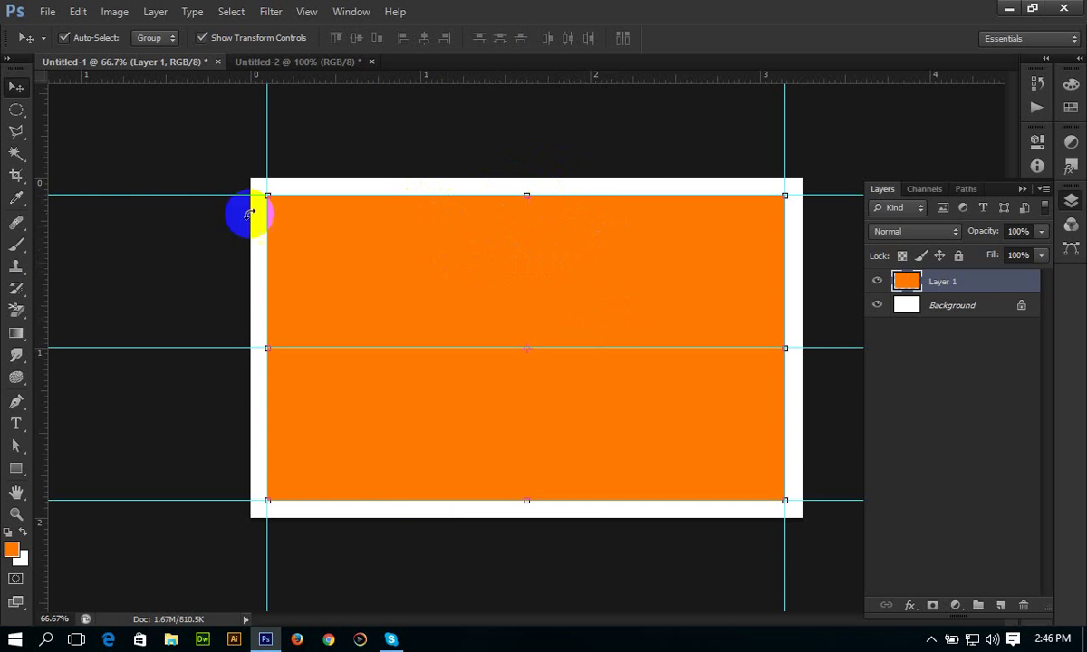
left_click_drag(43, 166, 525, 197)
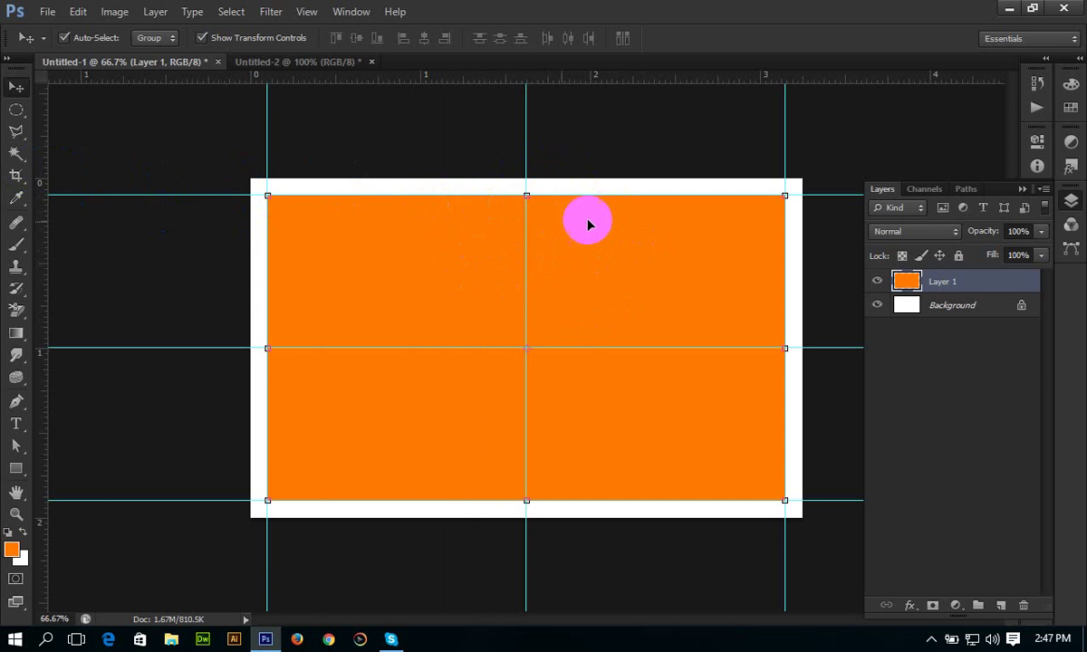
left_click(403, 127)
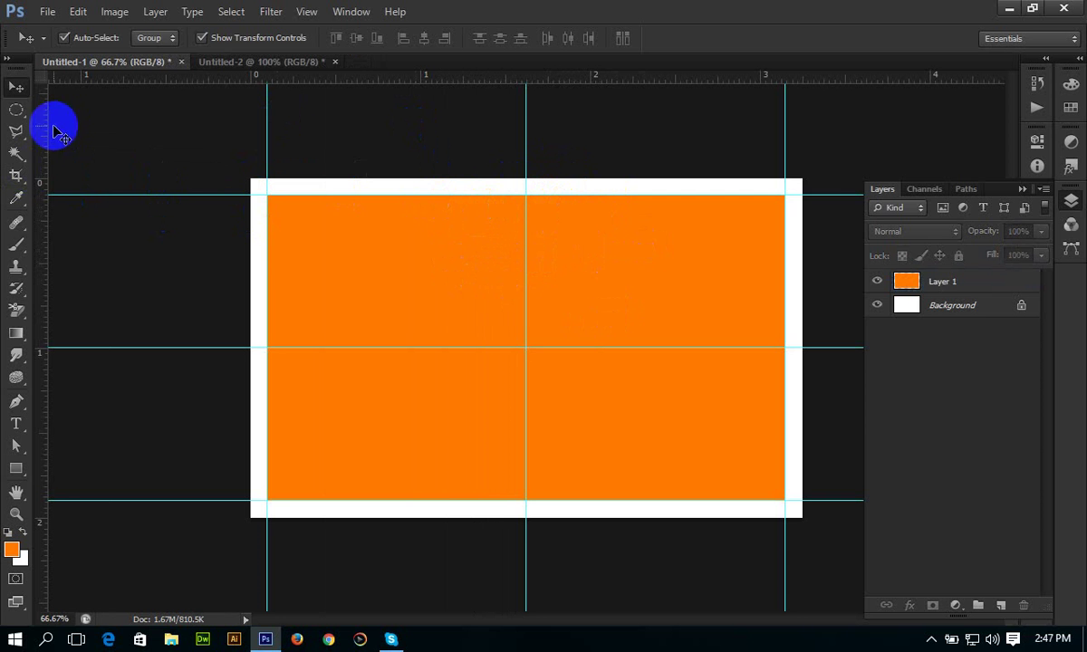
Step: Hide the orange Layer 1, then delete it and confirm the deletion
left_click(951, 285)
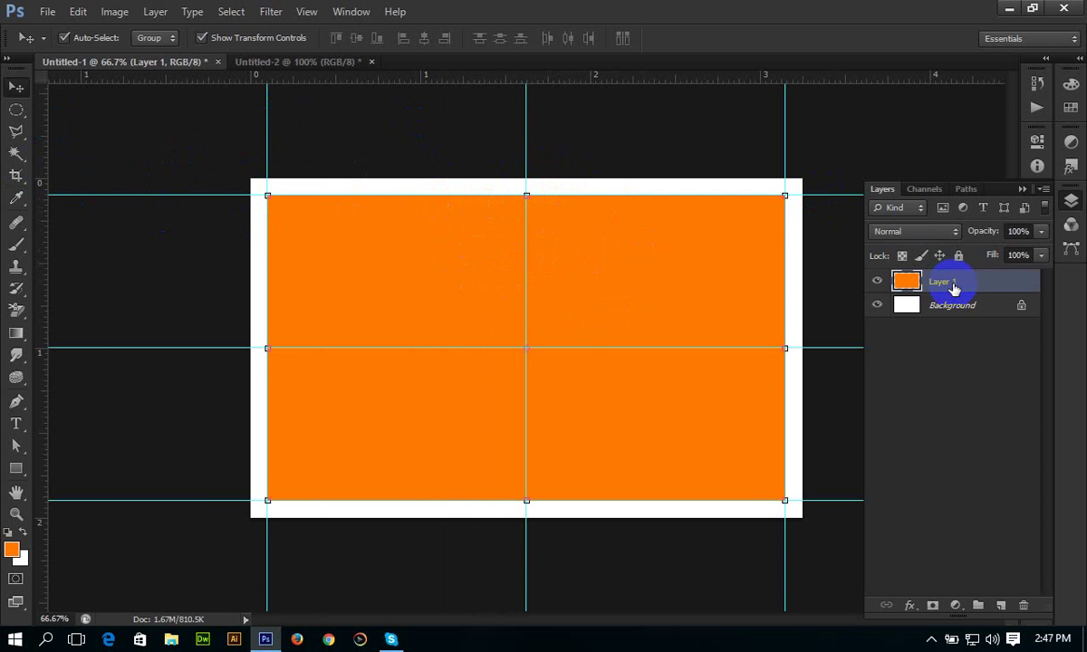
left_click(877, 284)
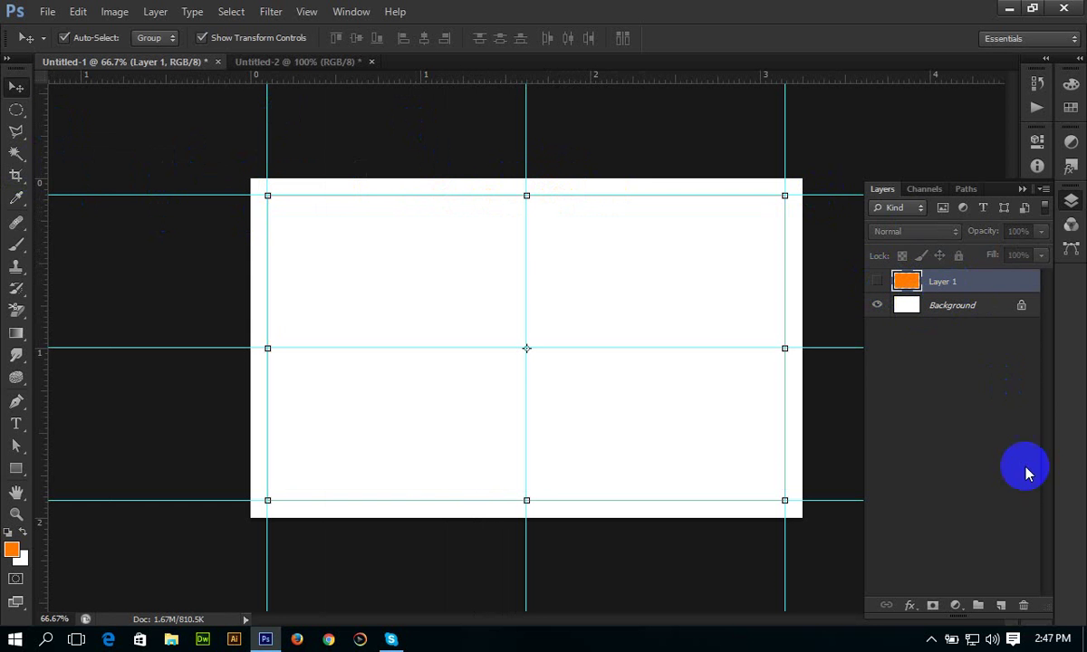
left_click(1027, 607)
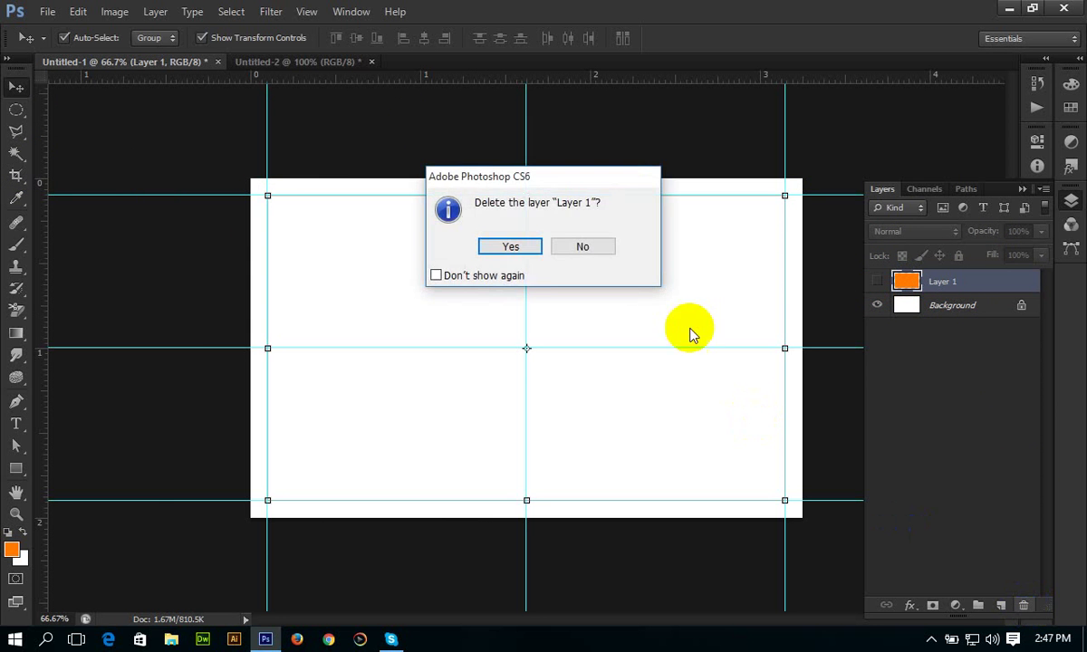
left_click(510, 246)
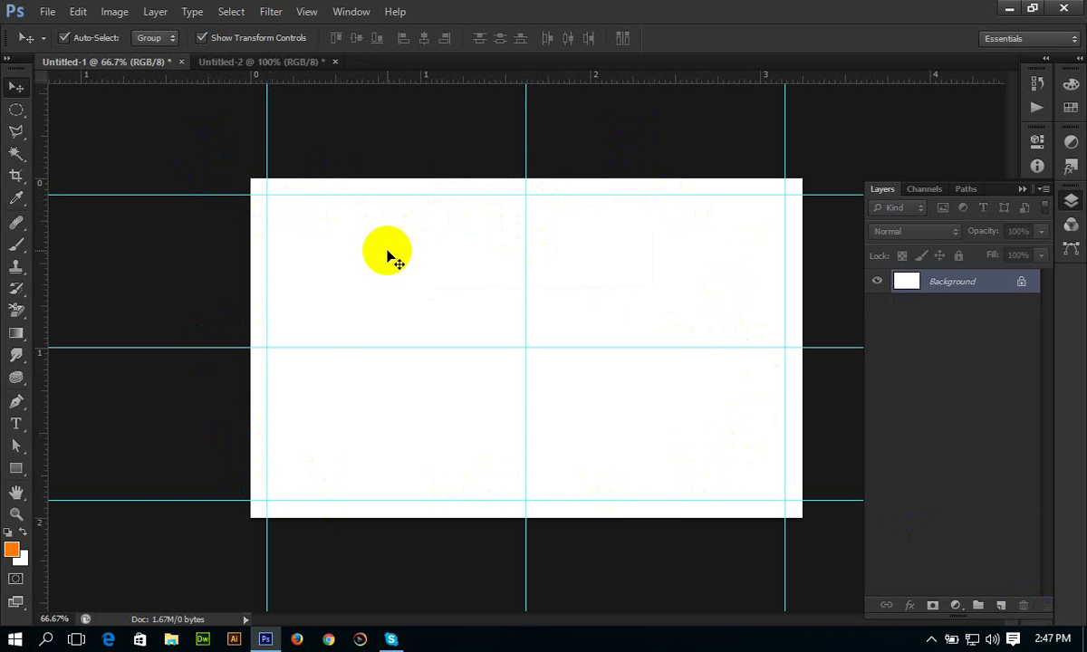
left_click(254, 182)
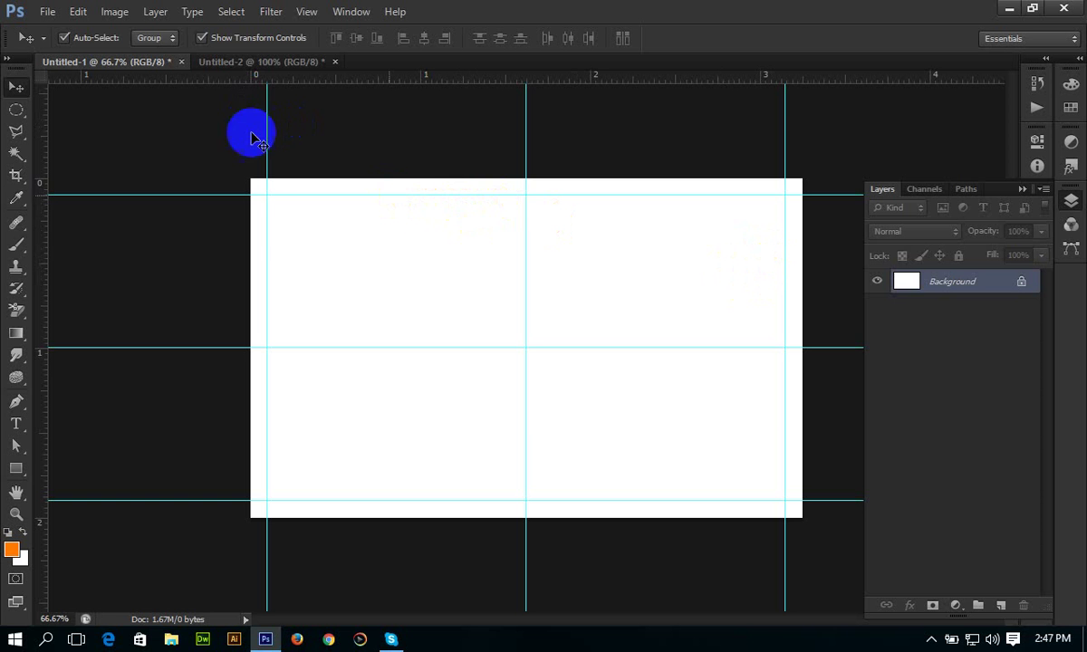
left_click_drag(272, 189, 261, 184)
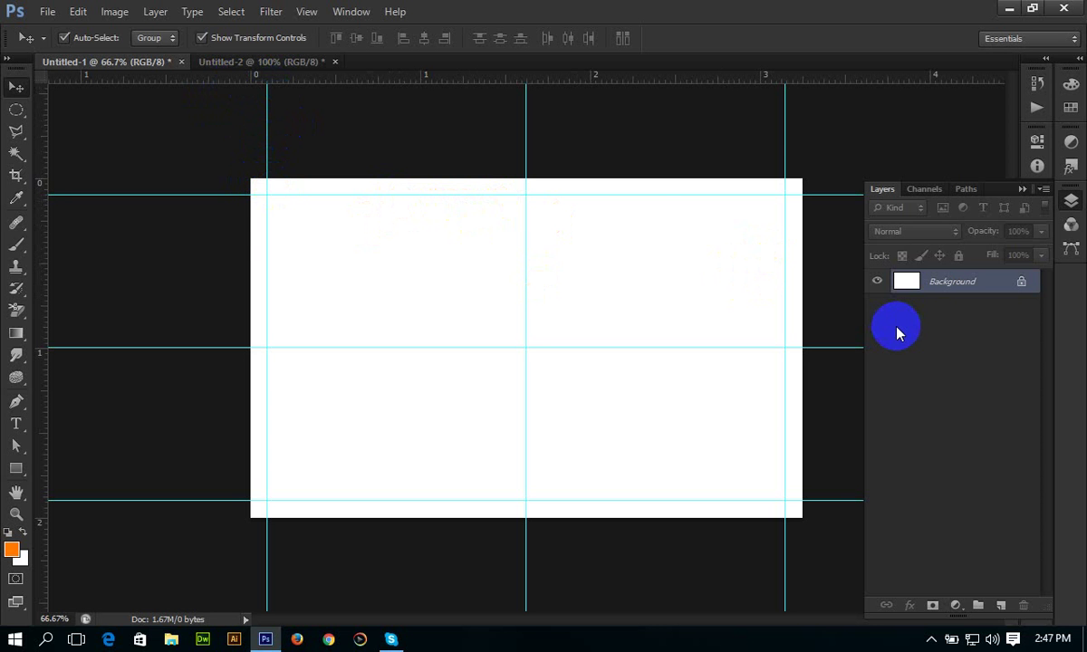
left_click_drag(344, 240, 177, 238)
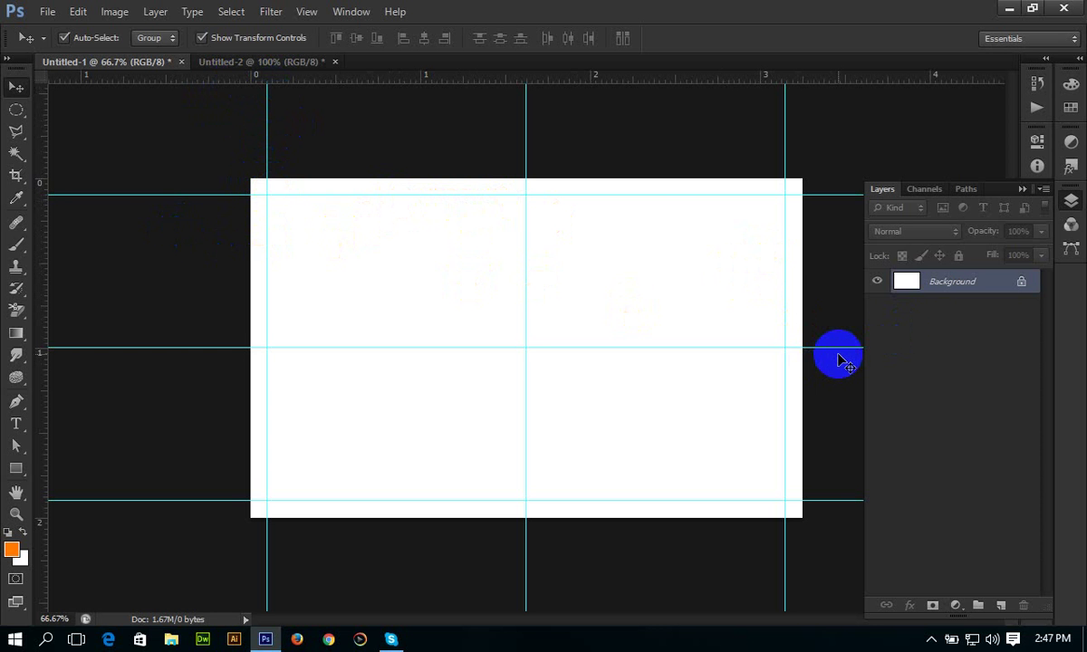
left_click(516, 250)
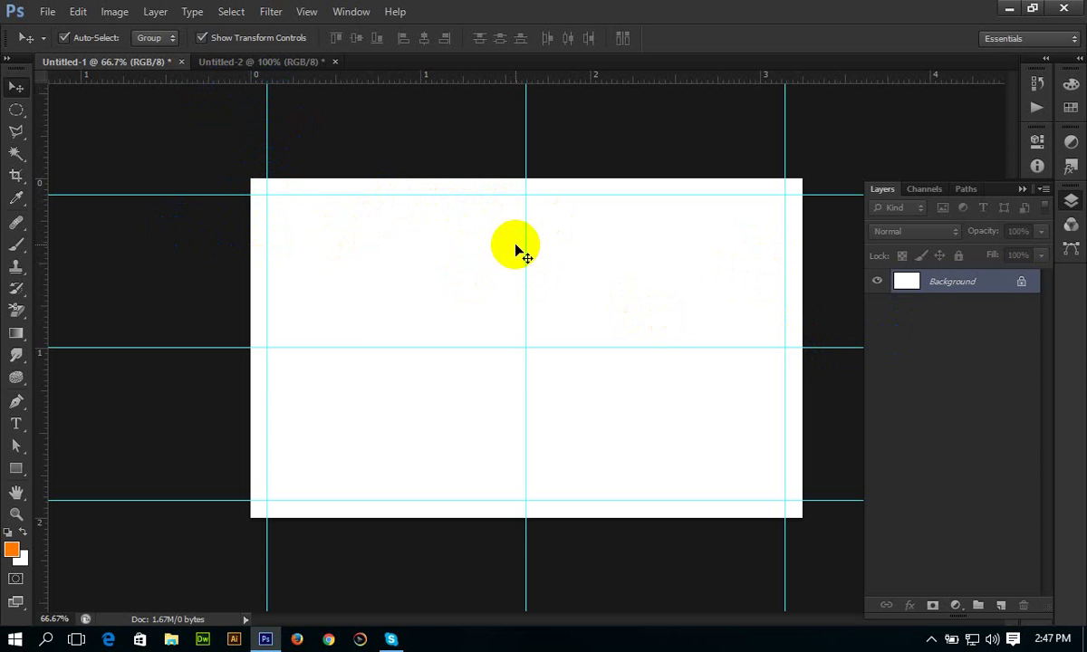
key("ctrl+semicolon")
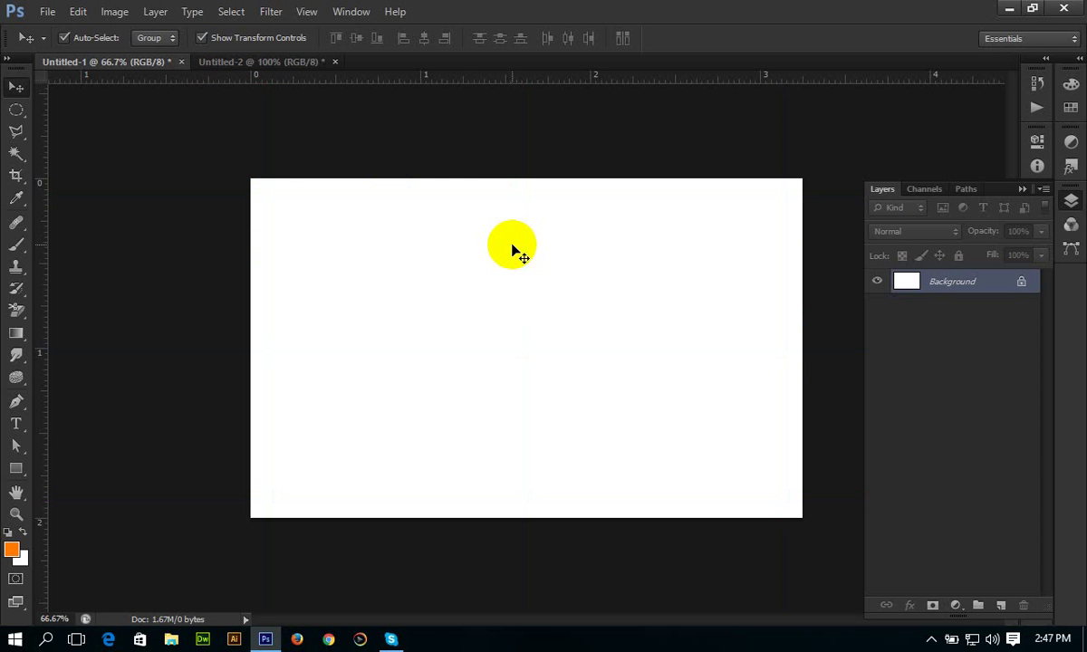
mouse_move(516, 250)
left_mouse_down()
mouse_move(355, 424)
mouse_move(204, 388)
left_mouse_up()
key("ctrl+semicolon")
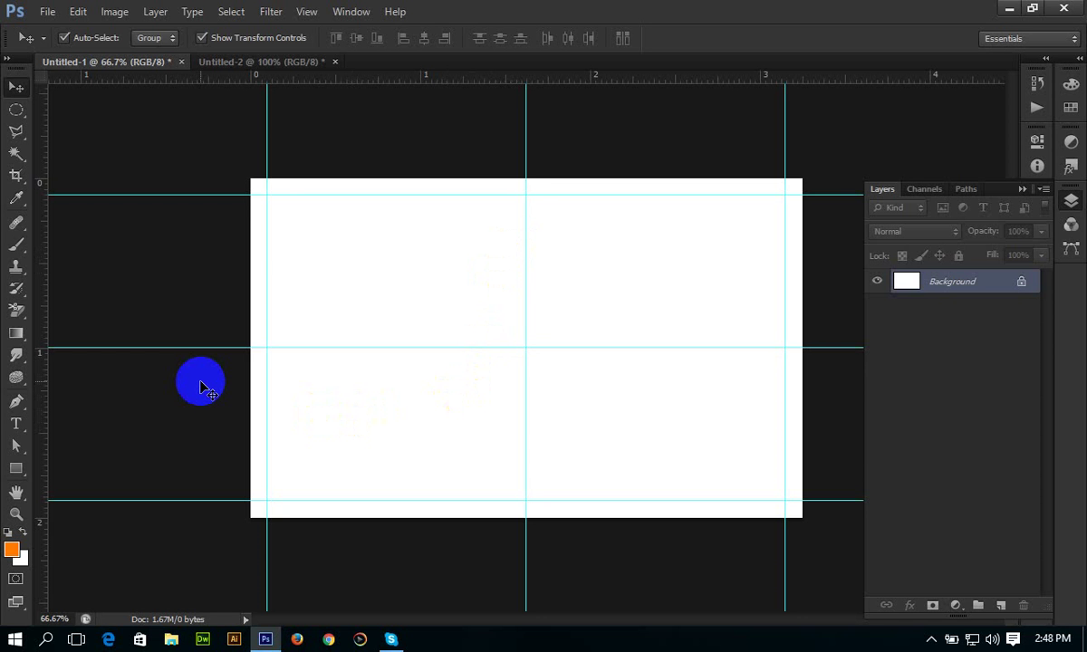
key("ctrl+semicolon")
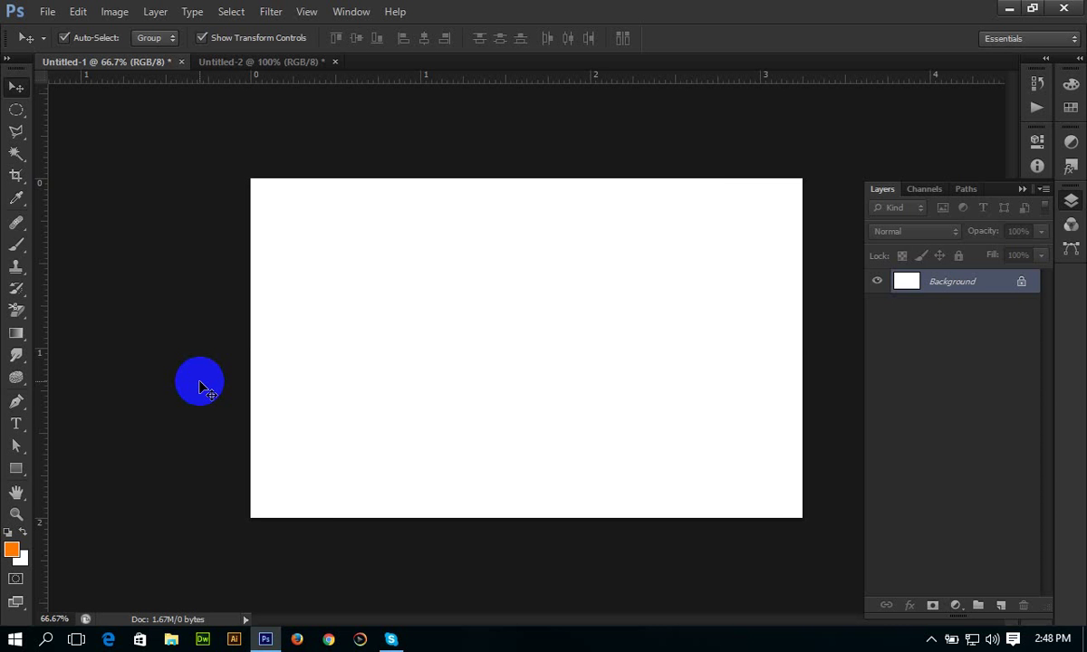
key("ctrl+semicolon")
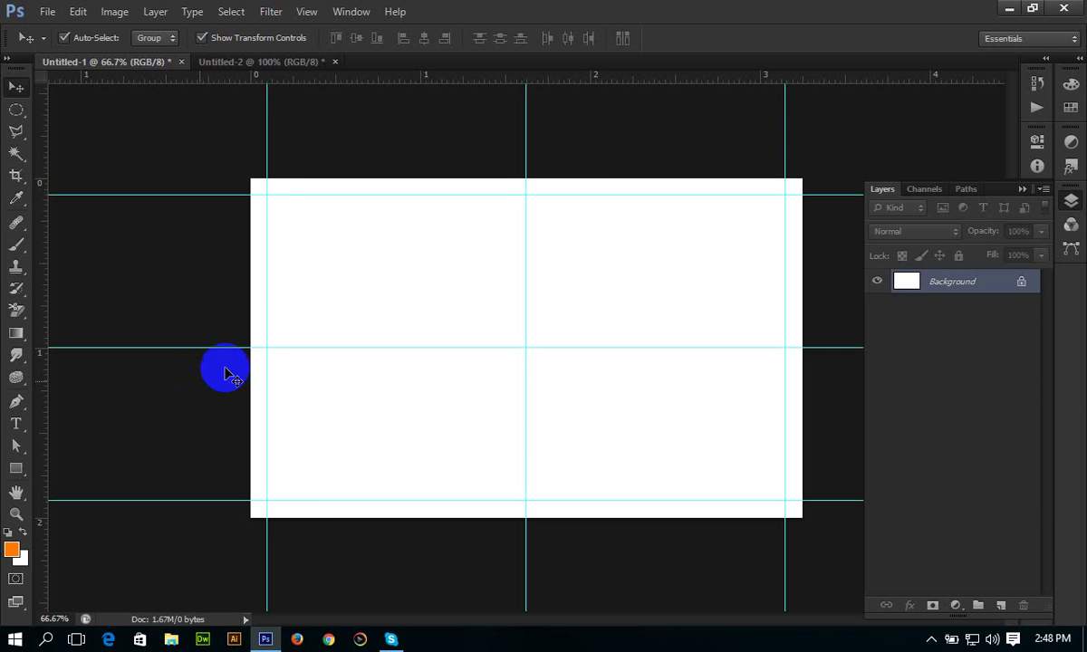
left_click(451, 538)
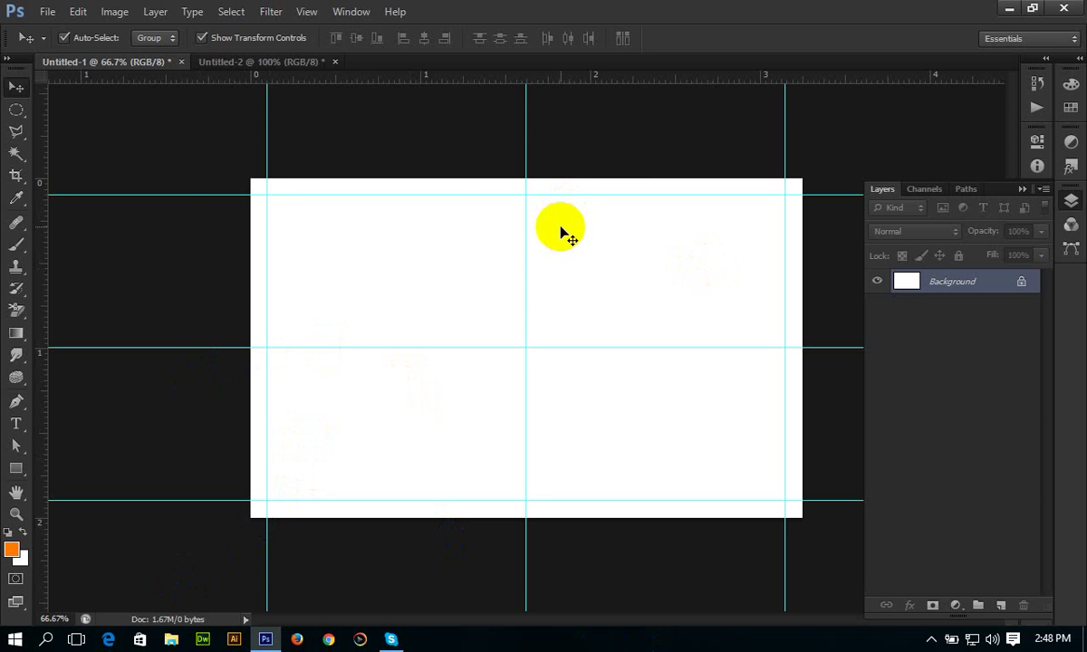
left_click_drag(302, 193, 230, 112)
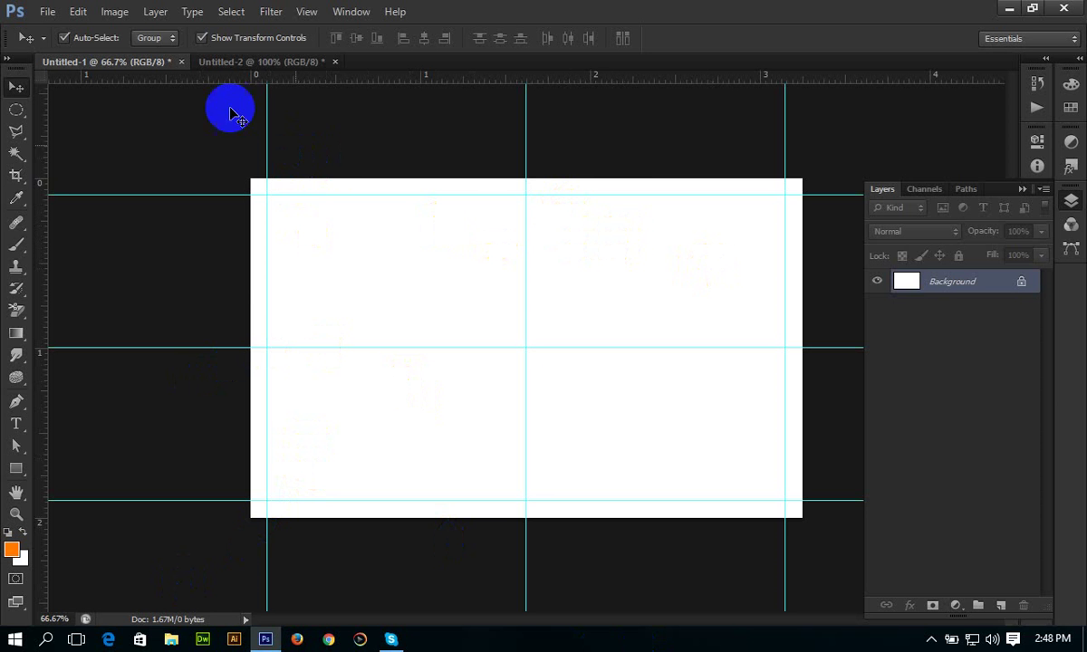
left_click_drag(66, 126, 33, 435)
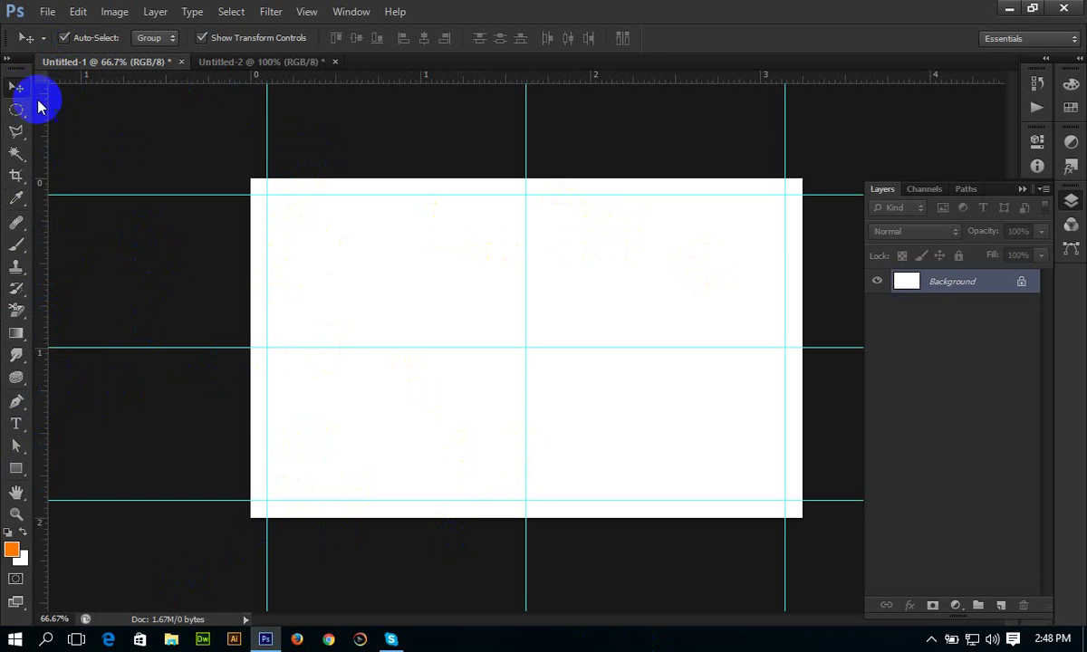
Step: Draw a 603 × 713 px rectangle over the card's left half, filled dark gray
left_click(18, 469)
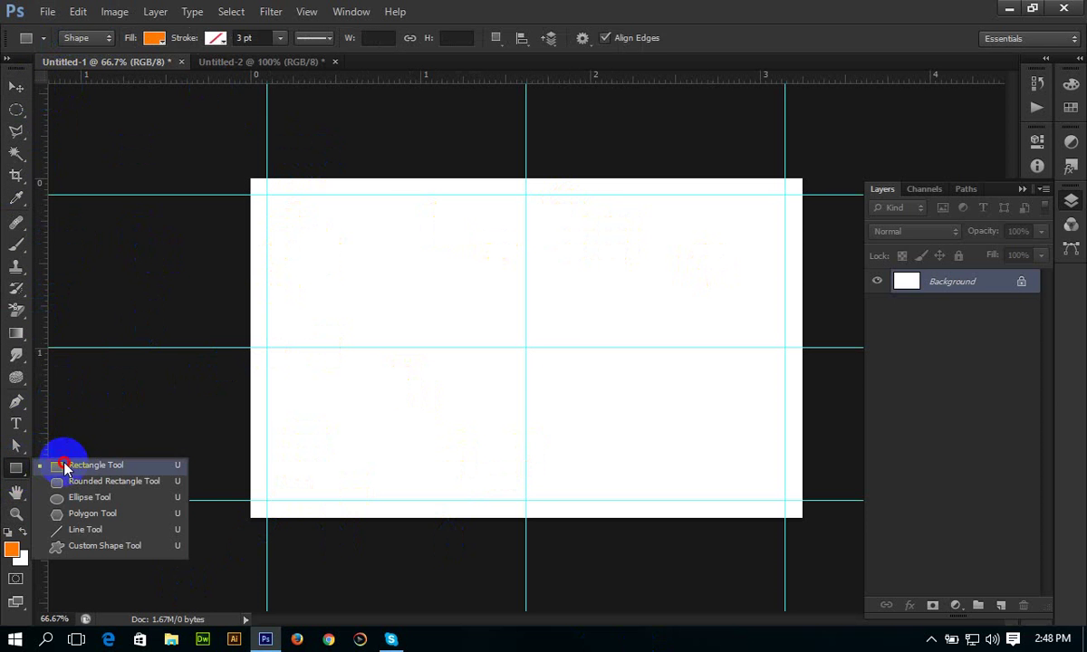
left_click(72, 465)
mouse_move(226, 147)
left_mouse_down()
mouse_move(563, 529)
mouse_move(566, 549)
left_mouse_up()
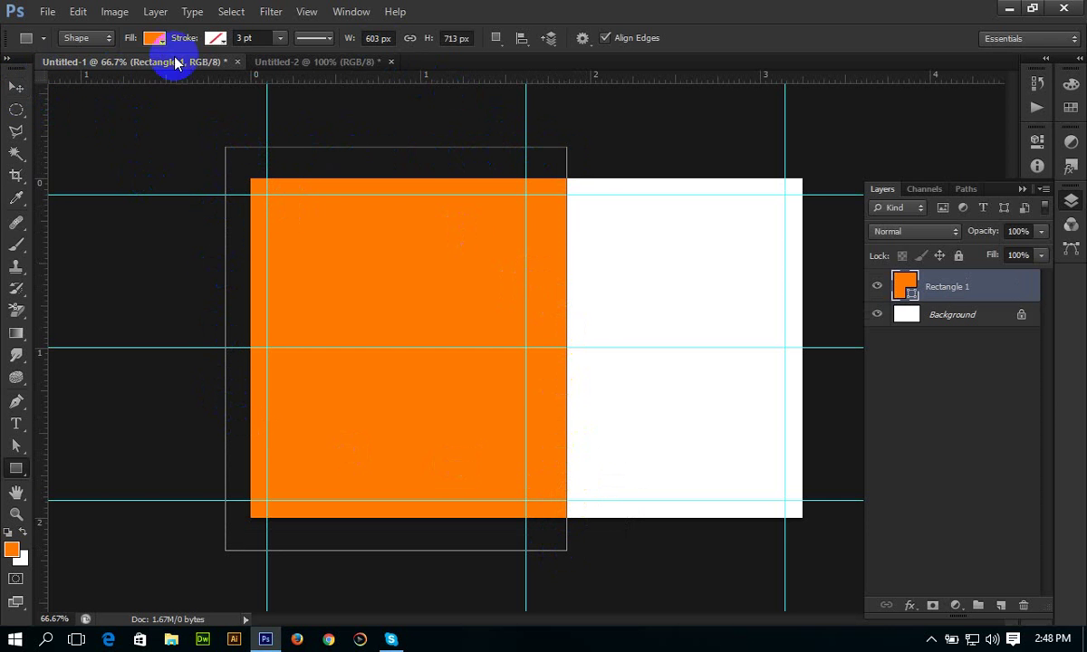
left_click(169, 42)
left_click(154, 41)
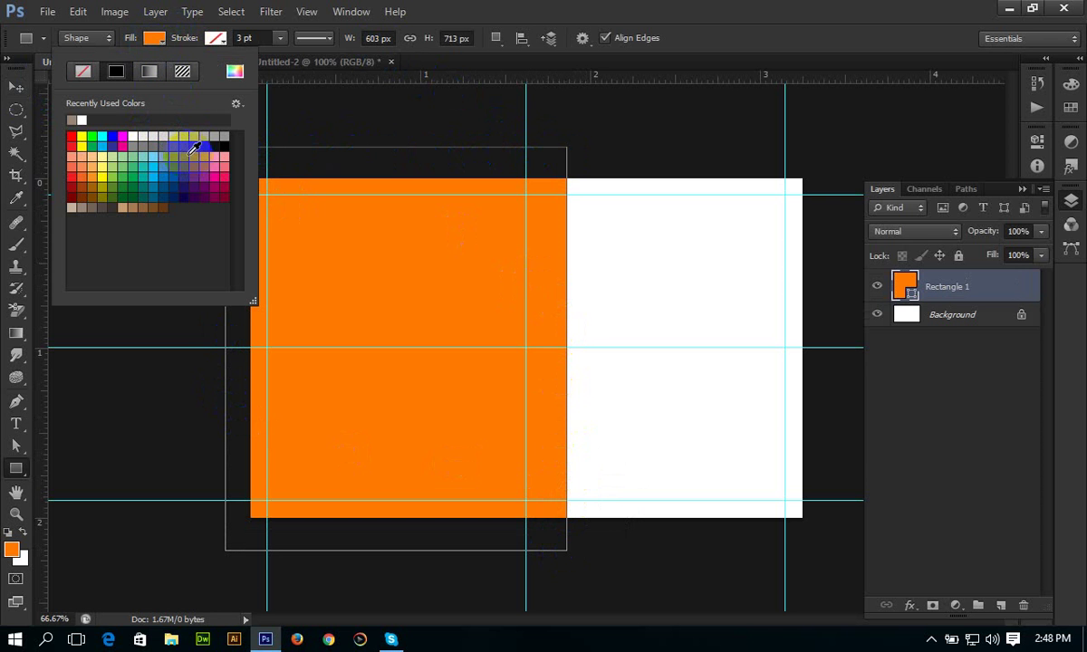
left_click(182, 145)
left_click(16, 87)
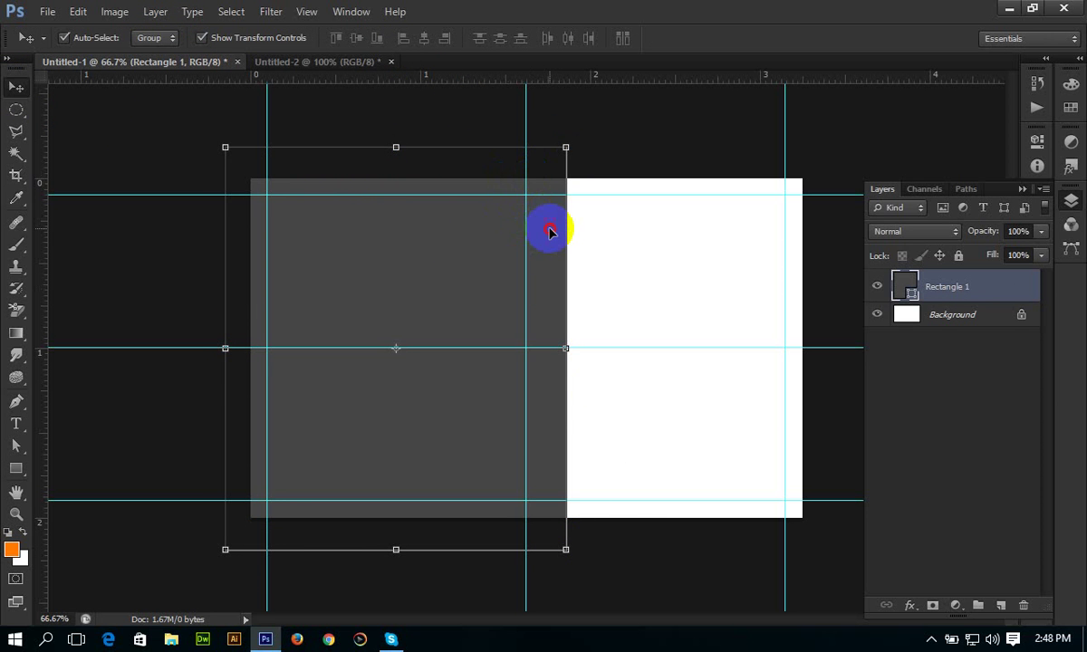
Step: Nudge the gray panel right, then try moving its right-side anchors and undo
left_click_drag(550, 237, 562, 223)
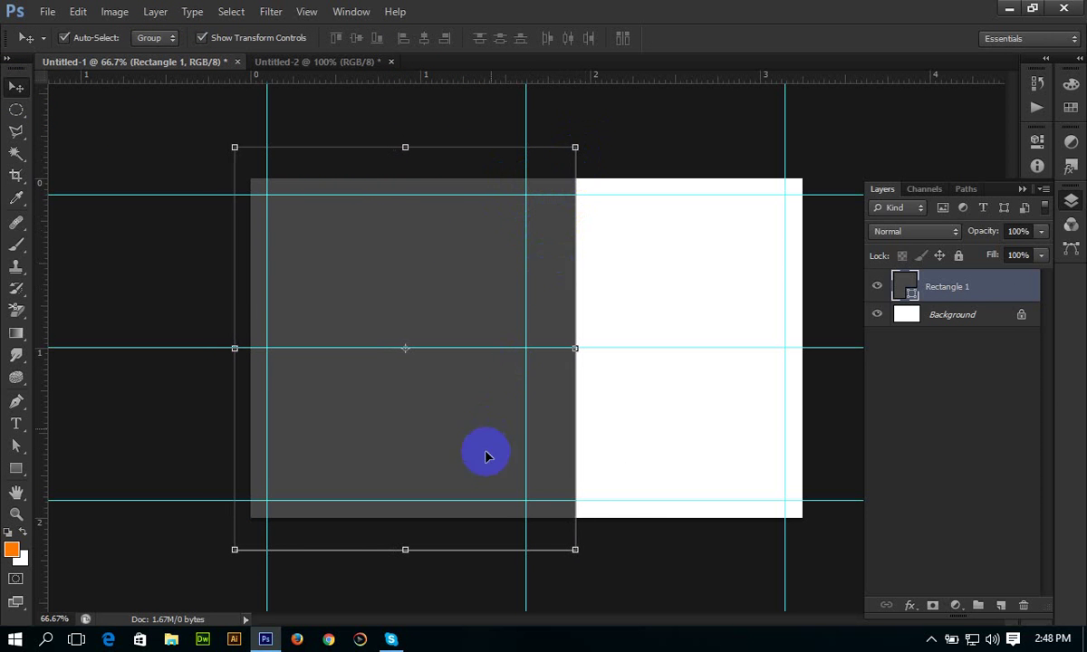
left_click(151, 303)
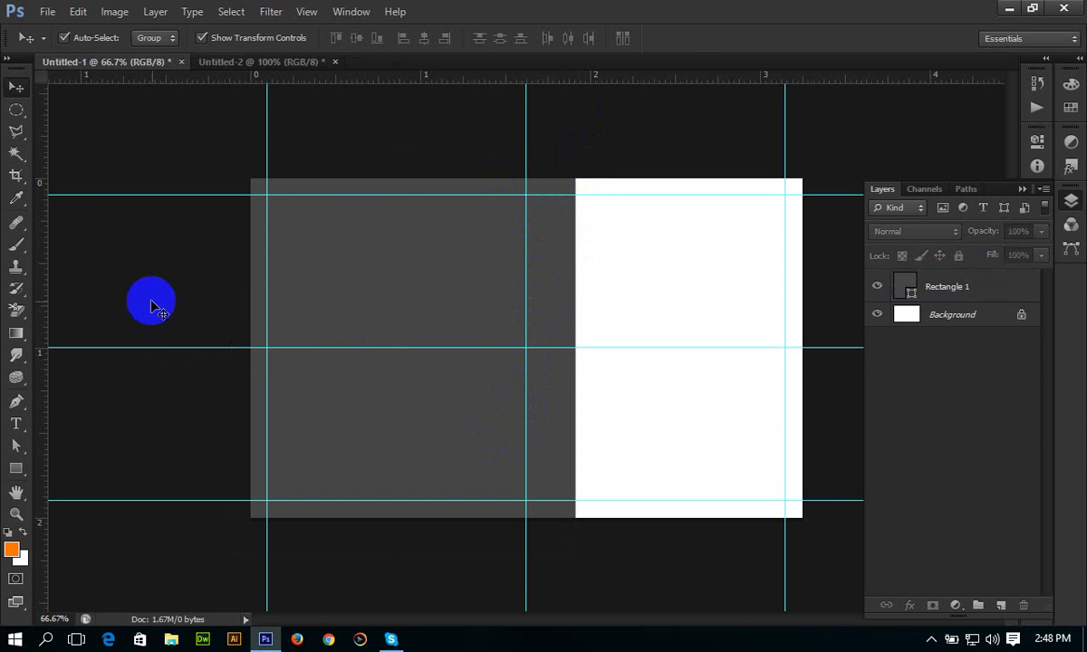
left_click(460, 289)
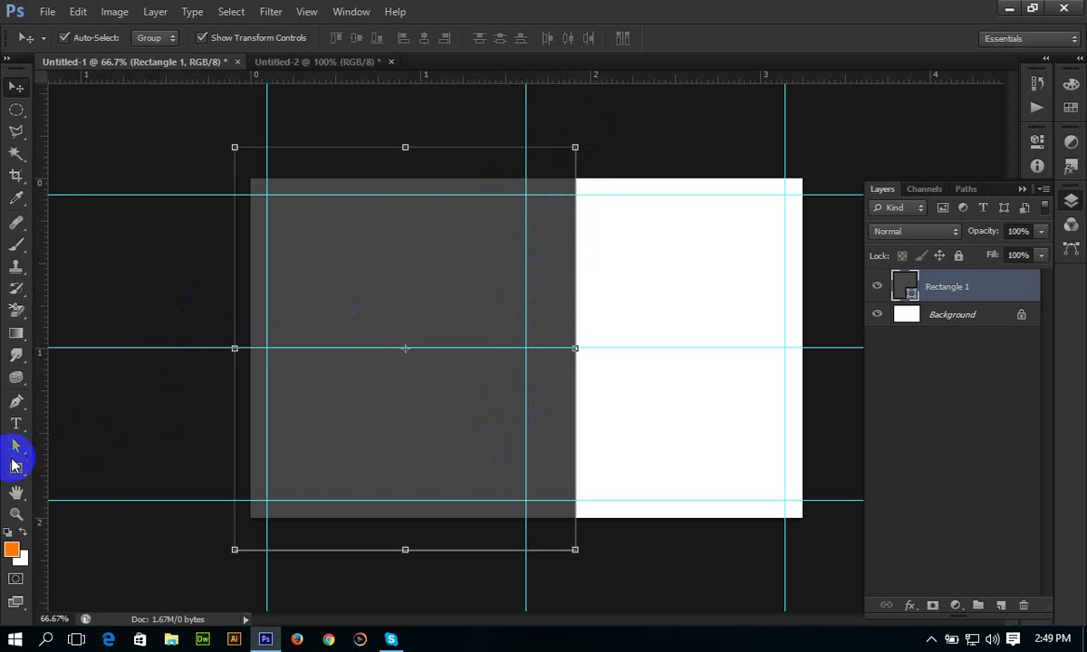
left_click_drag(16, 447, 115, 467)
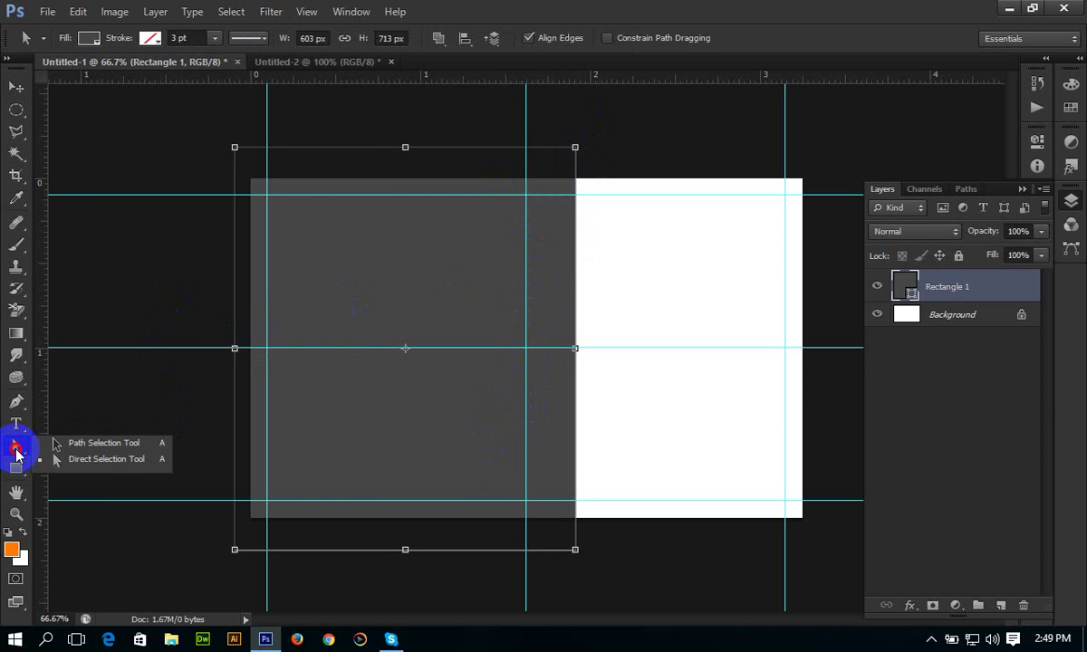
left_click(116, 467)
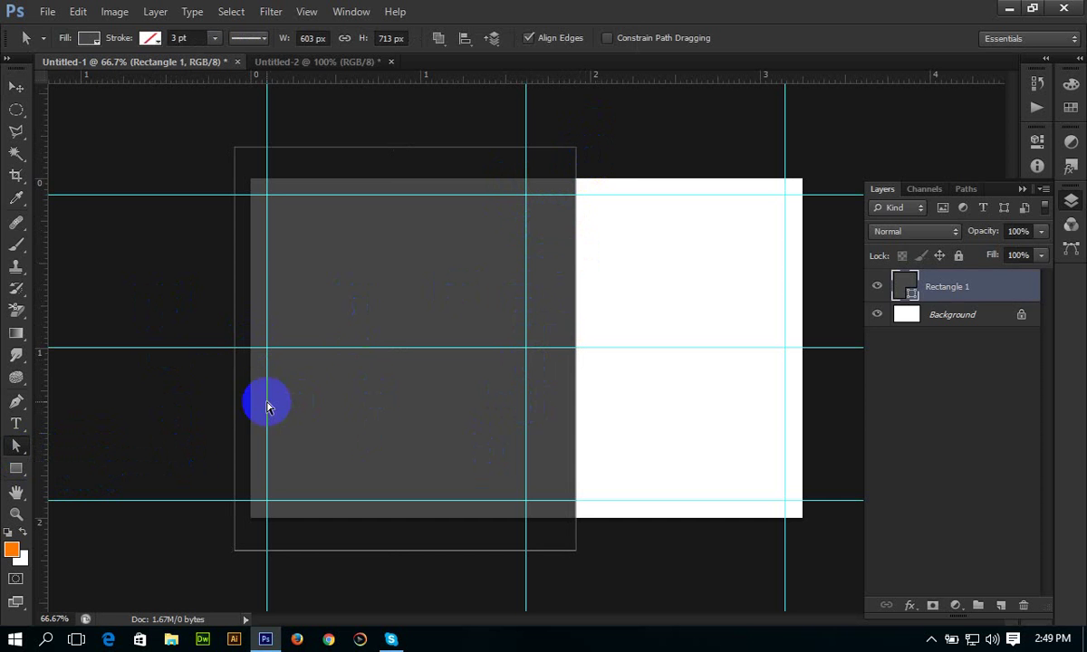
left_click_drag(637, 286, 525, 313)
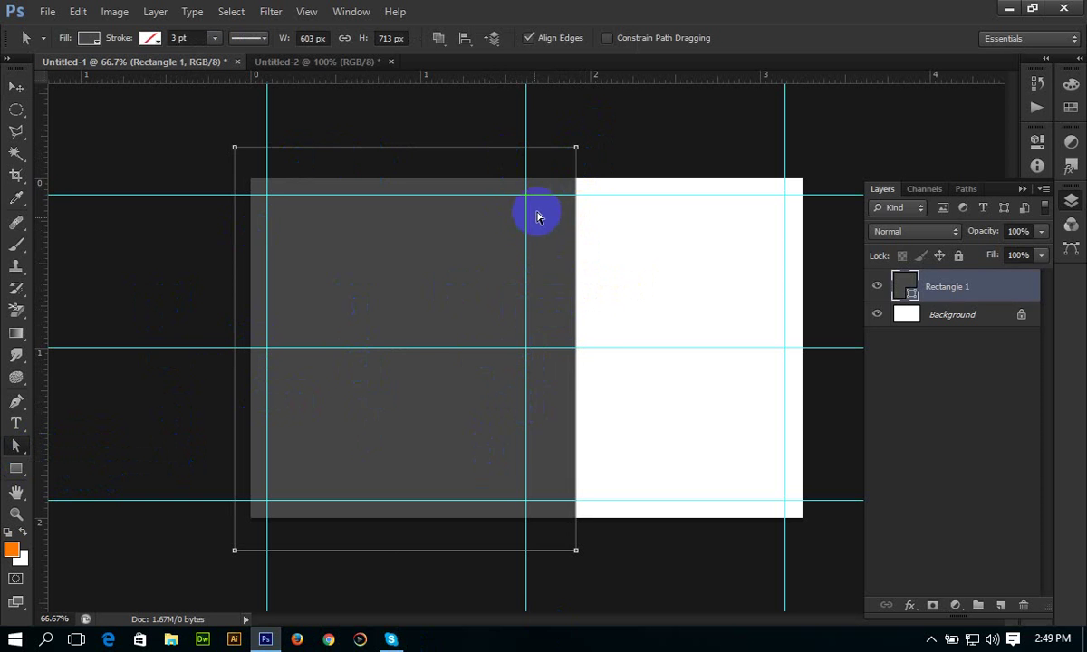
left_click_drag(576, 147, 688, 149)
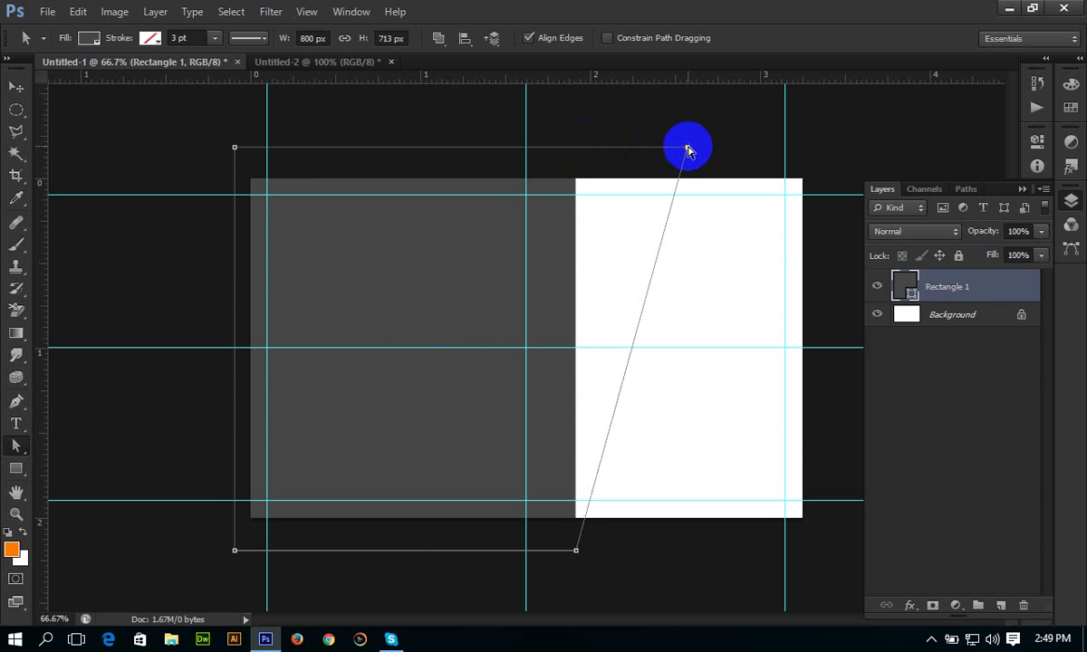
key("ctrl+z")
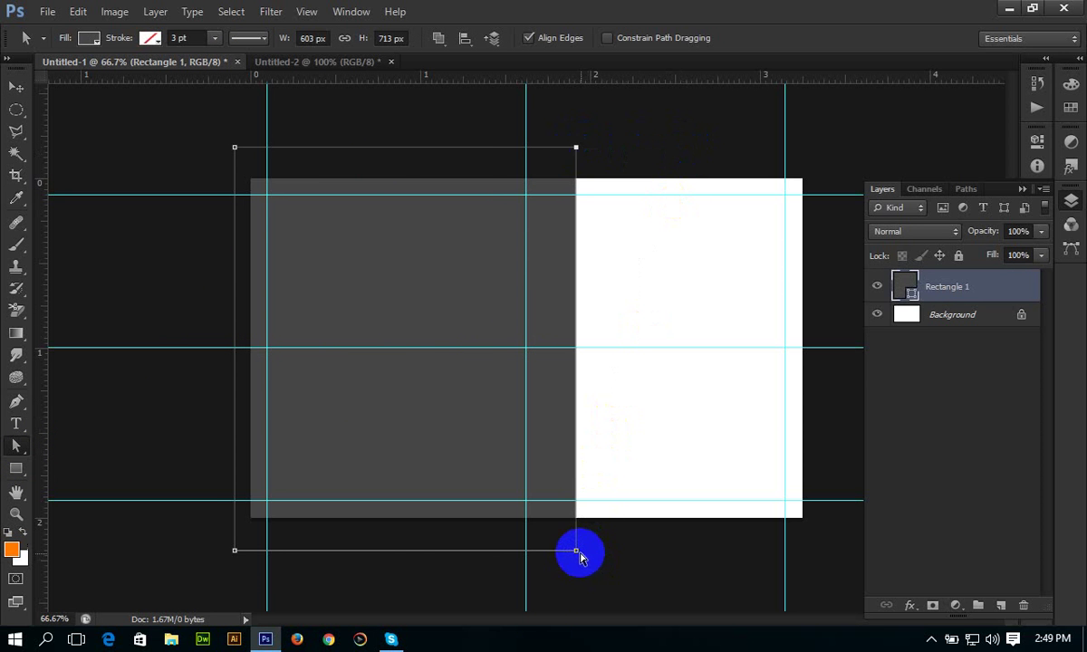
left_click_drag(569, 552, 448, 553)
key("ctrl+z")
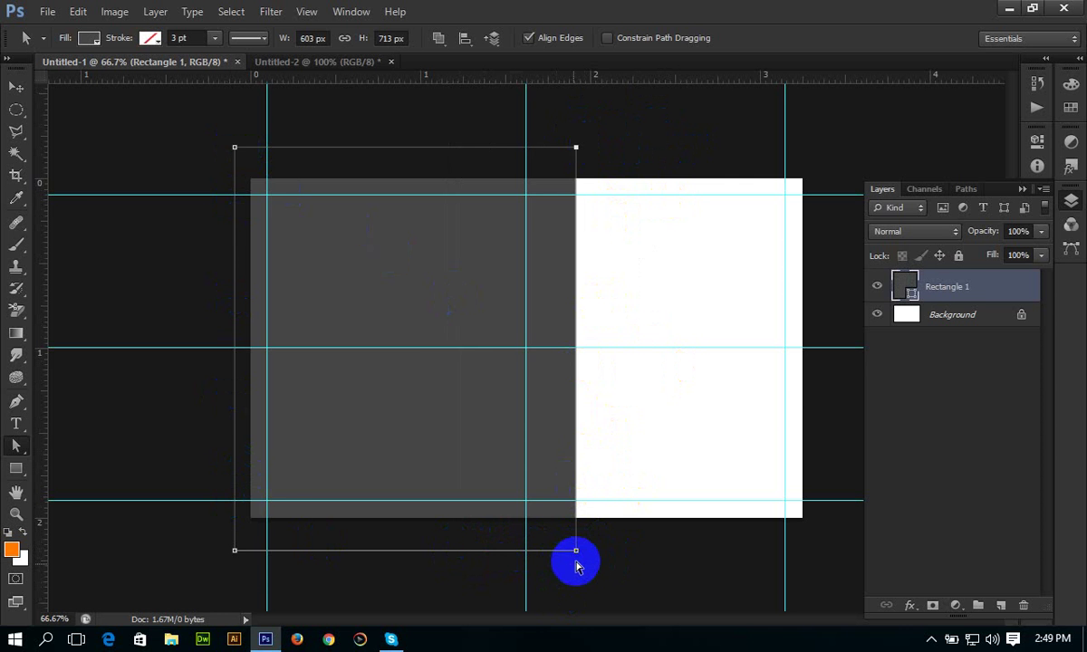
Step: Drag the bottom-right anchor left to slant the right edge, then undo it
left_click(583, 497)
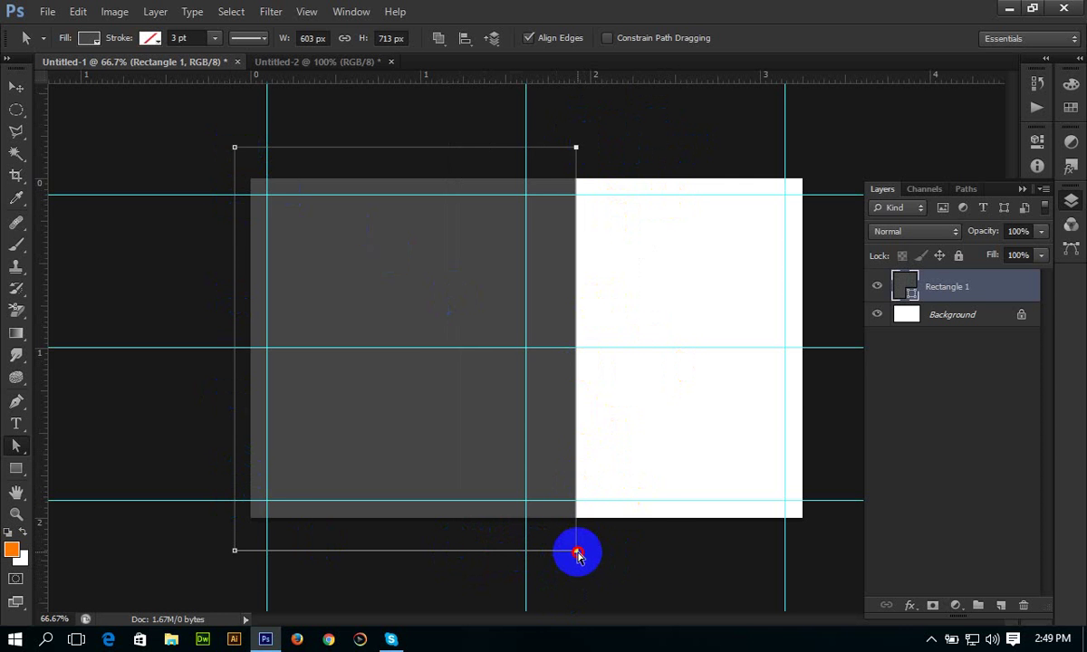
left_click_drag(577, 553, 593, 549)
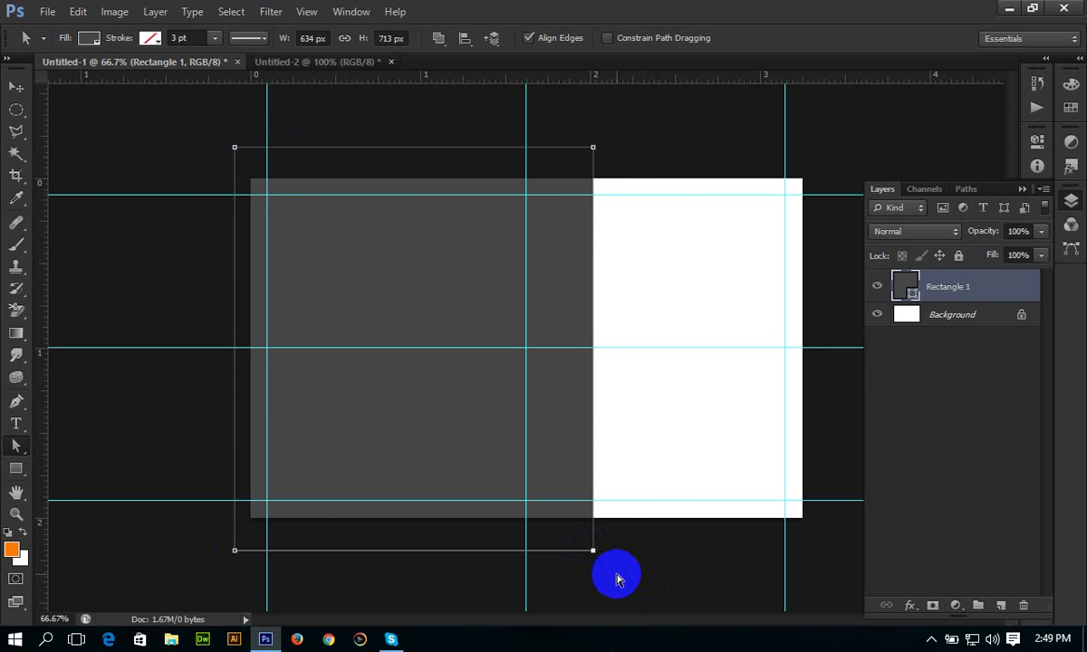
left_click(593, 551)
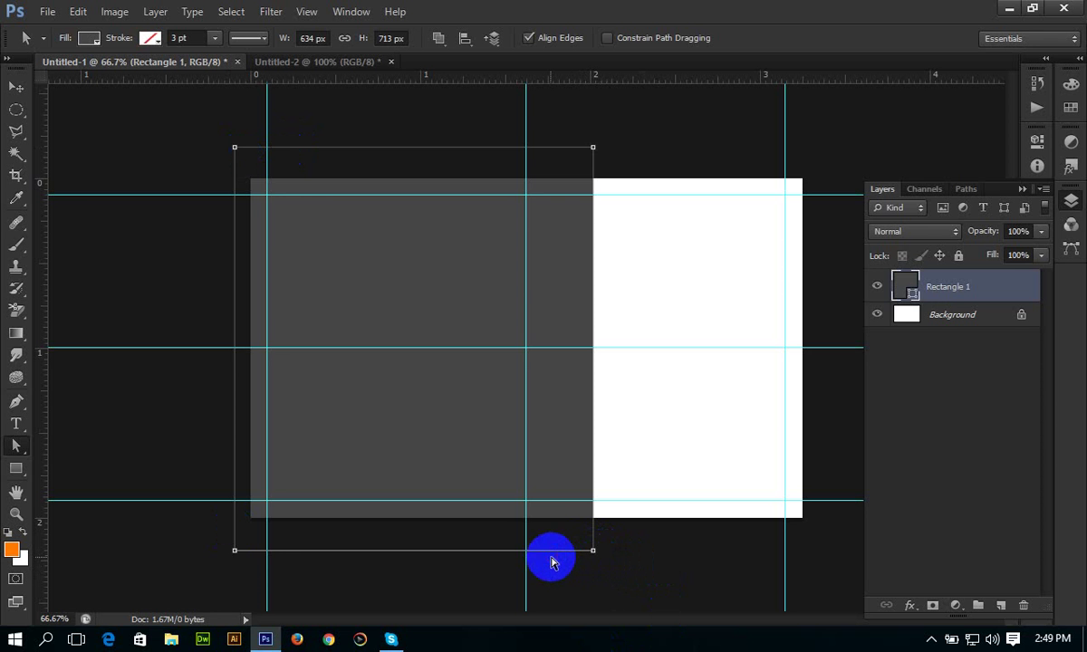
left_click_drag(592, 550, 483, 522)
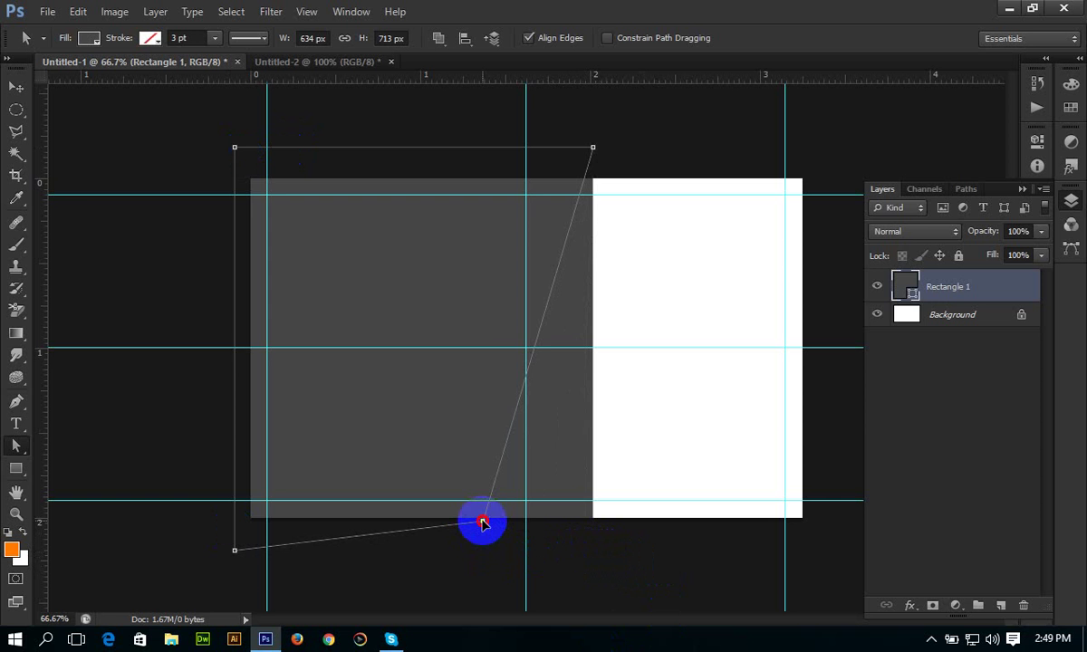
left_click_drag(483, 523, 495, 584)
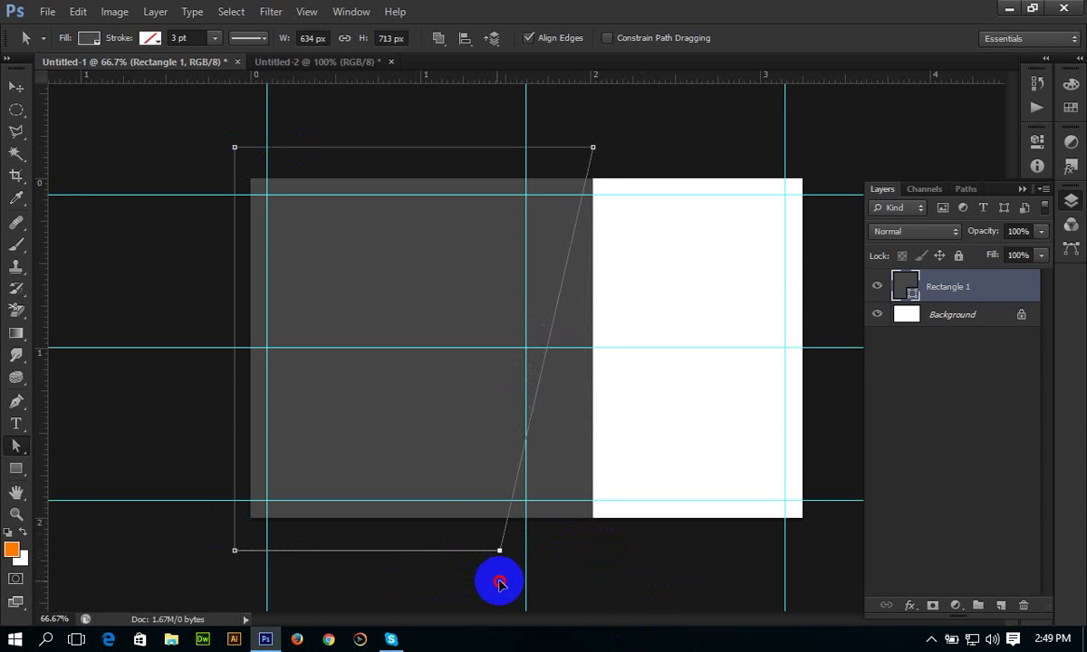
left_click_drag(495, 585, 498, 582)
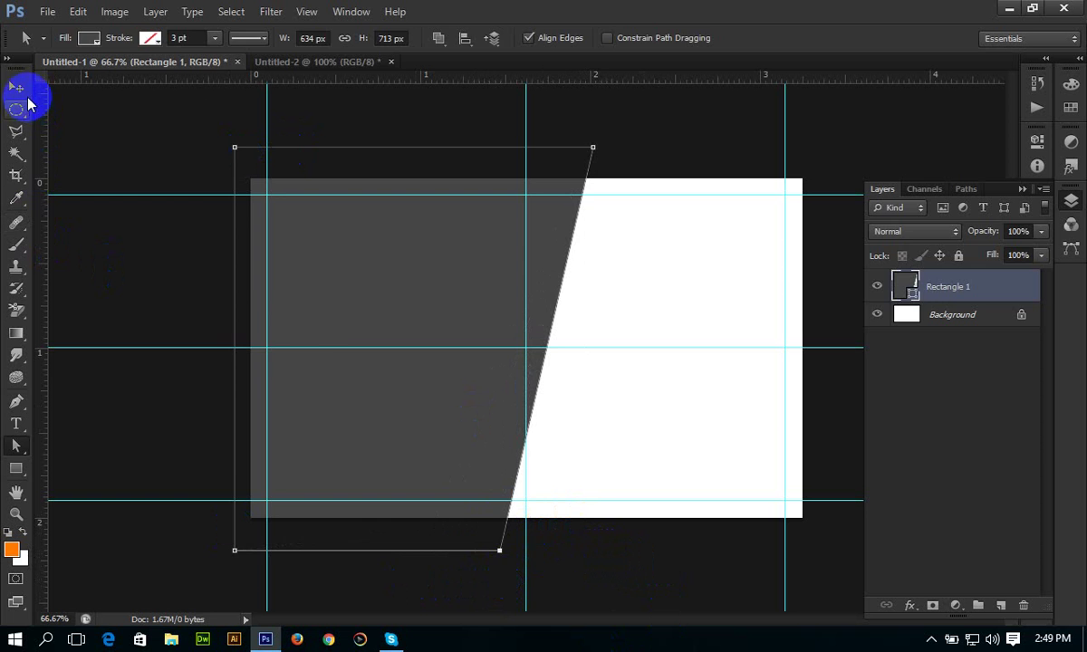
left_click(16, 87)
left_click(114, 155)
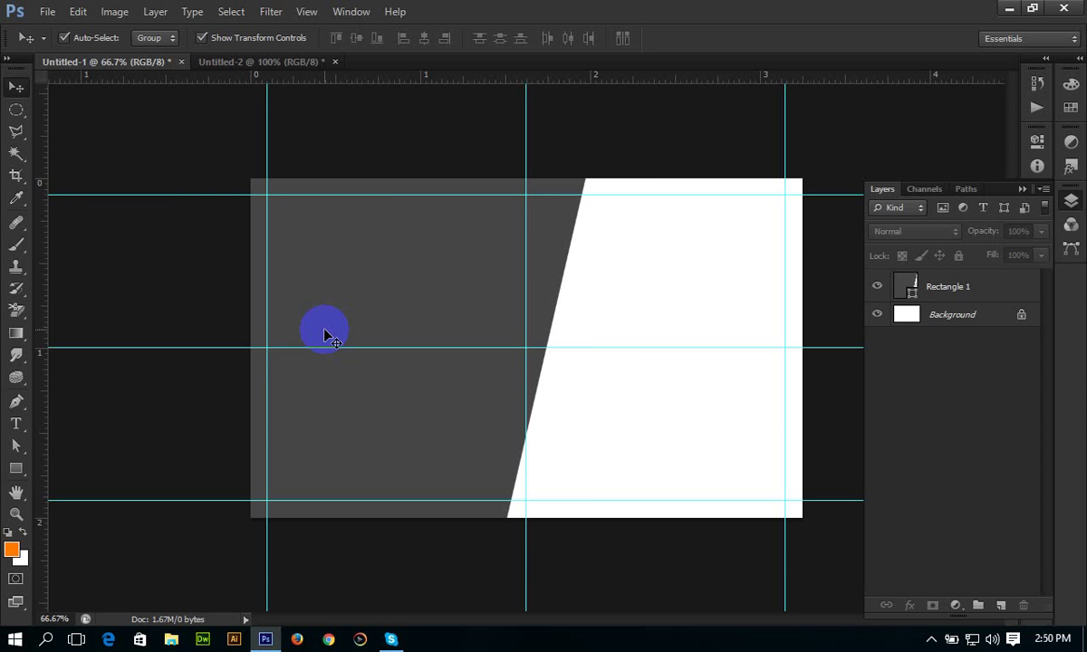
key("ctrl+z")
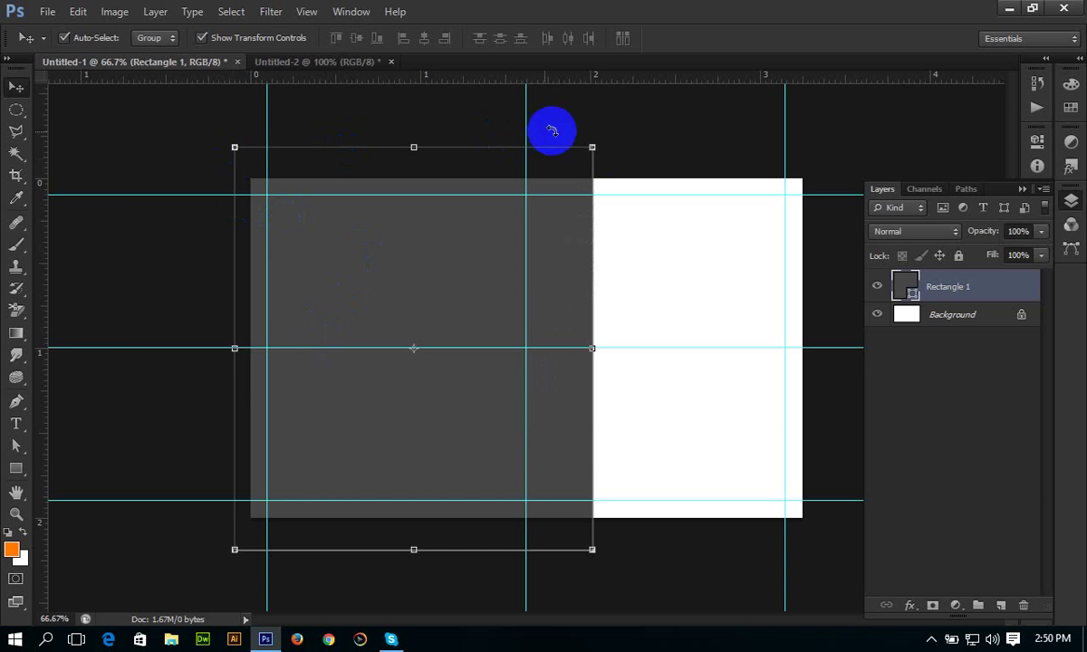
Step: Slant the panel's right edge by sliding the bottom-right corner left with Direct Selection
left_click(16, 423)
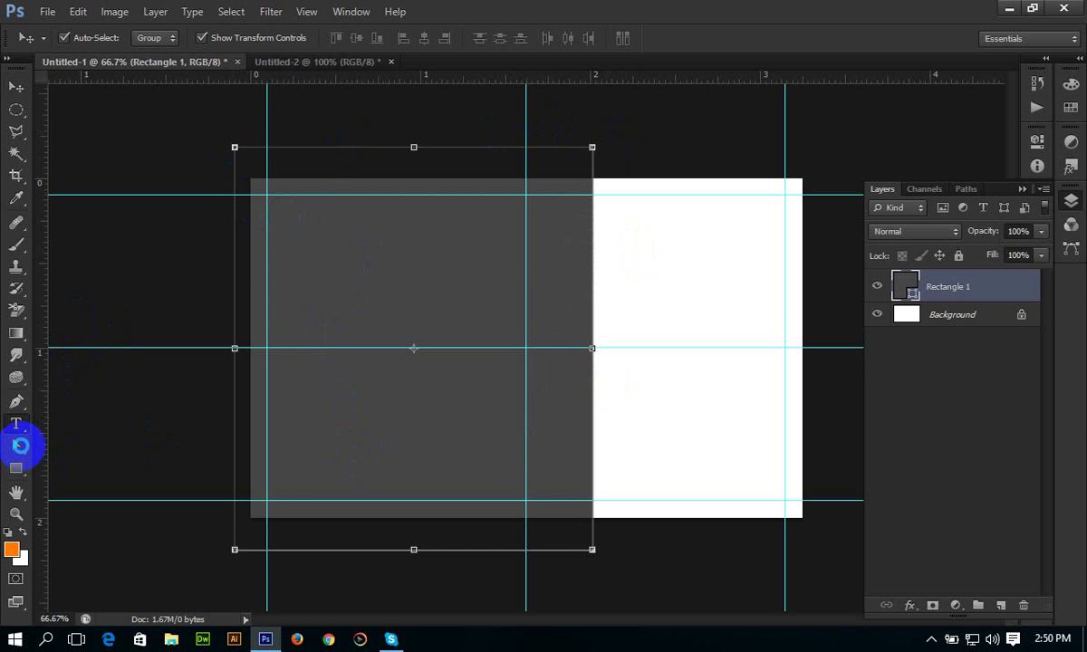
left_click(18, 445)
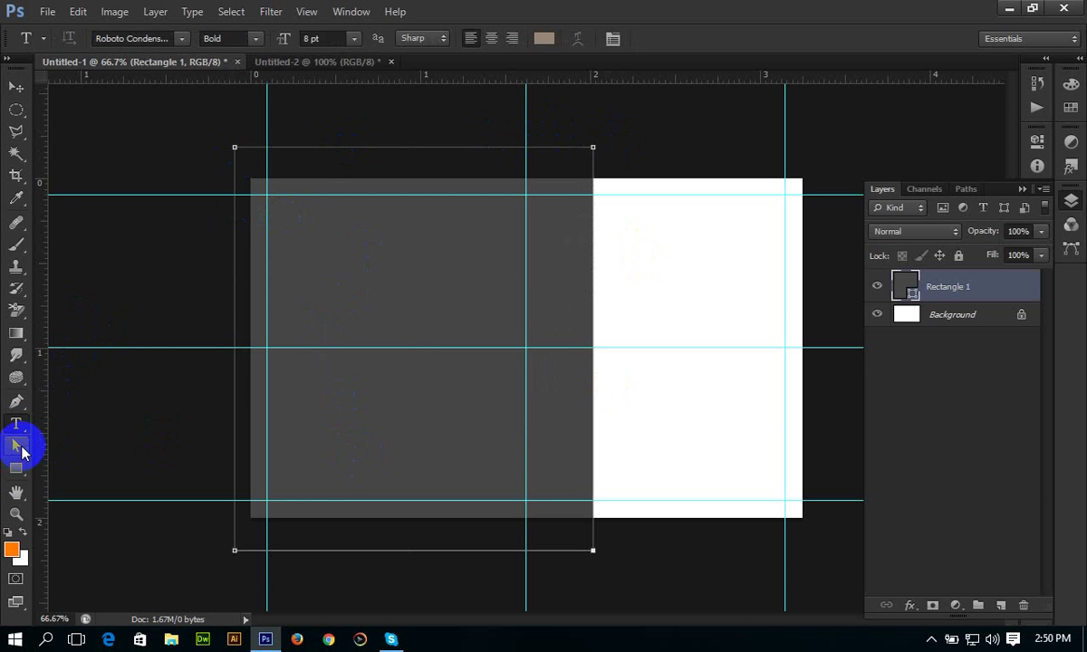
left_click(574, 433)
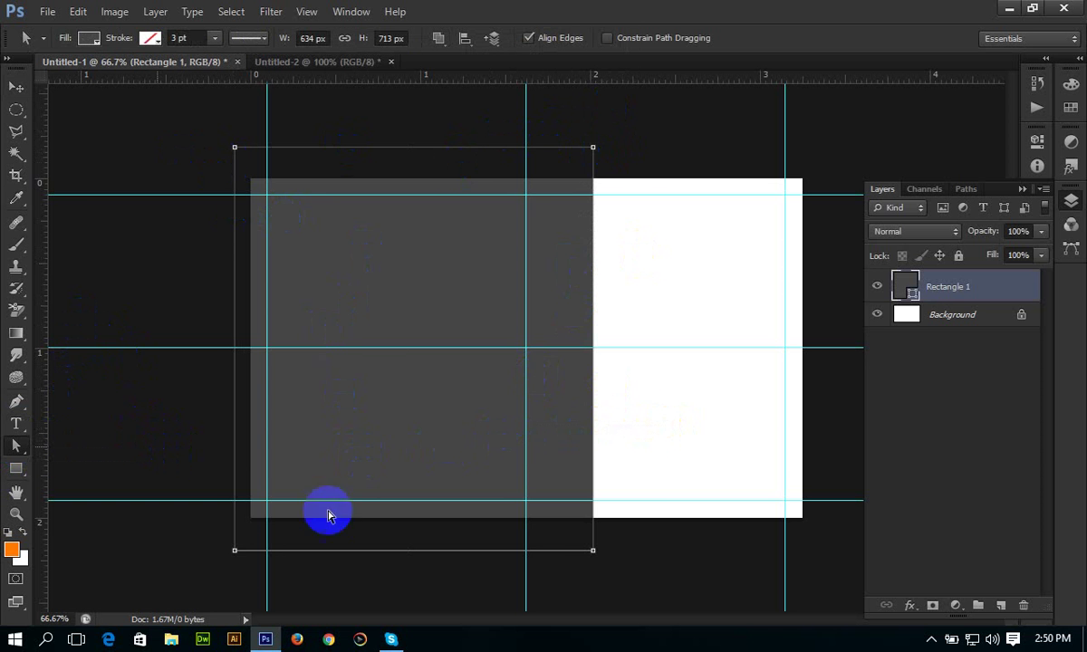
left_click(593, 551)
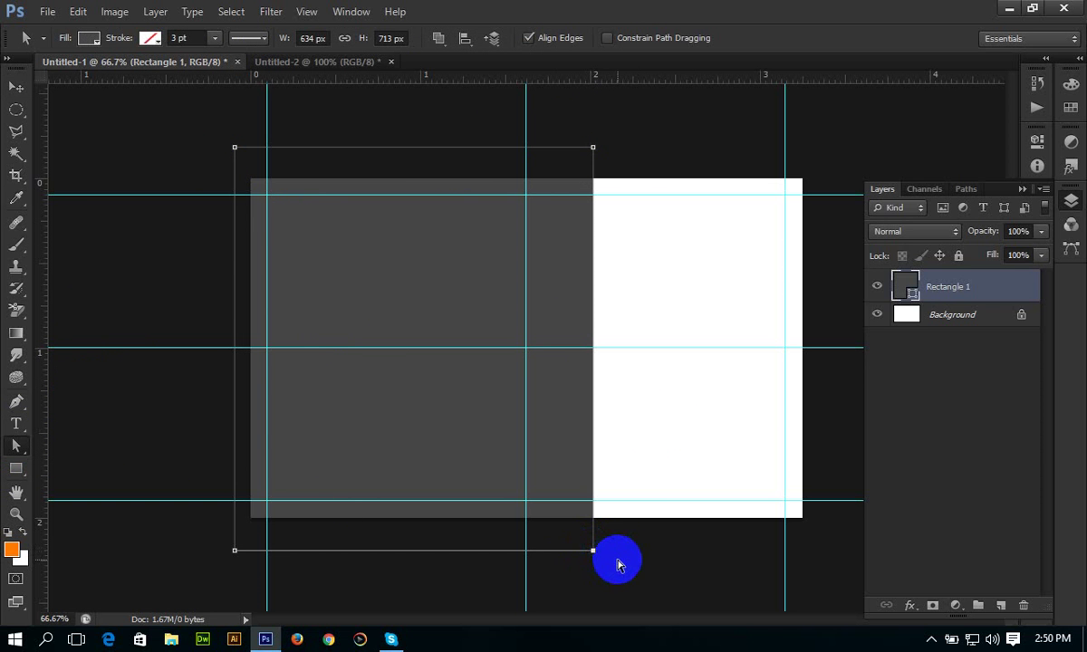
left_click(562, 552)
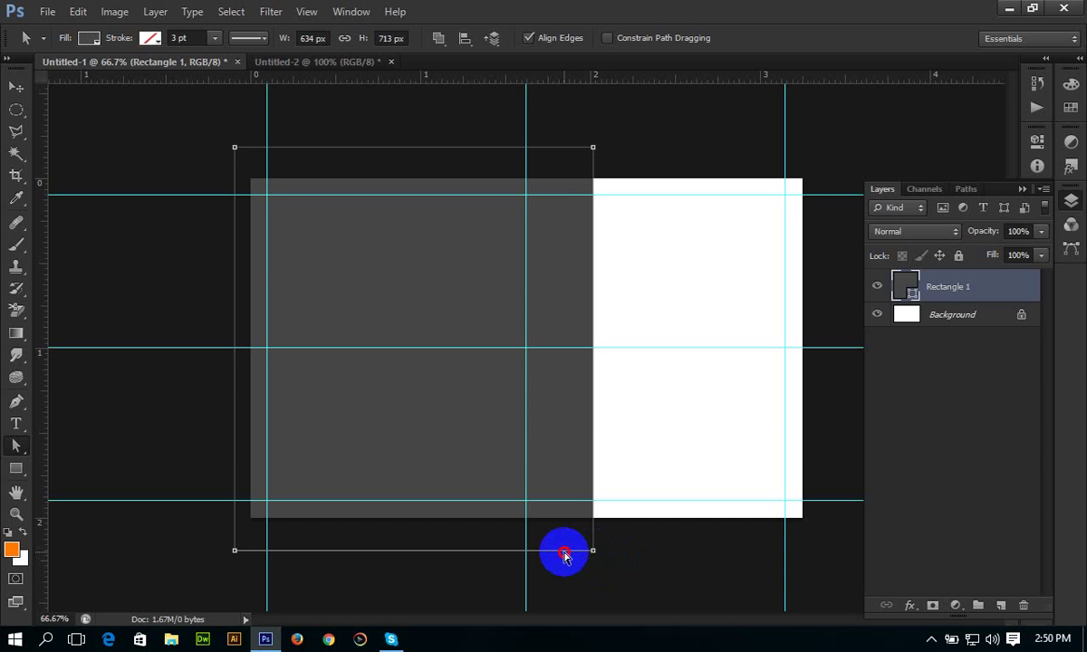
left_click_drag(593, 552, 508, 549)
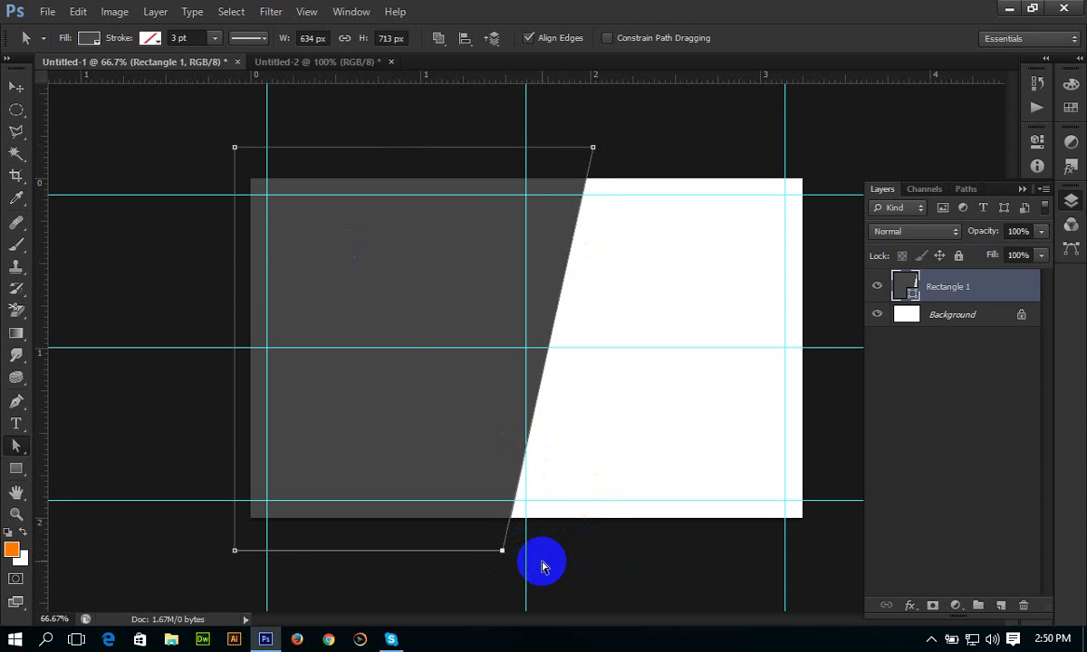
left_click(542, 566)
left_click(15, 88)
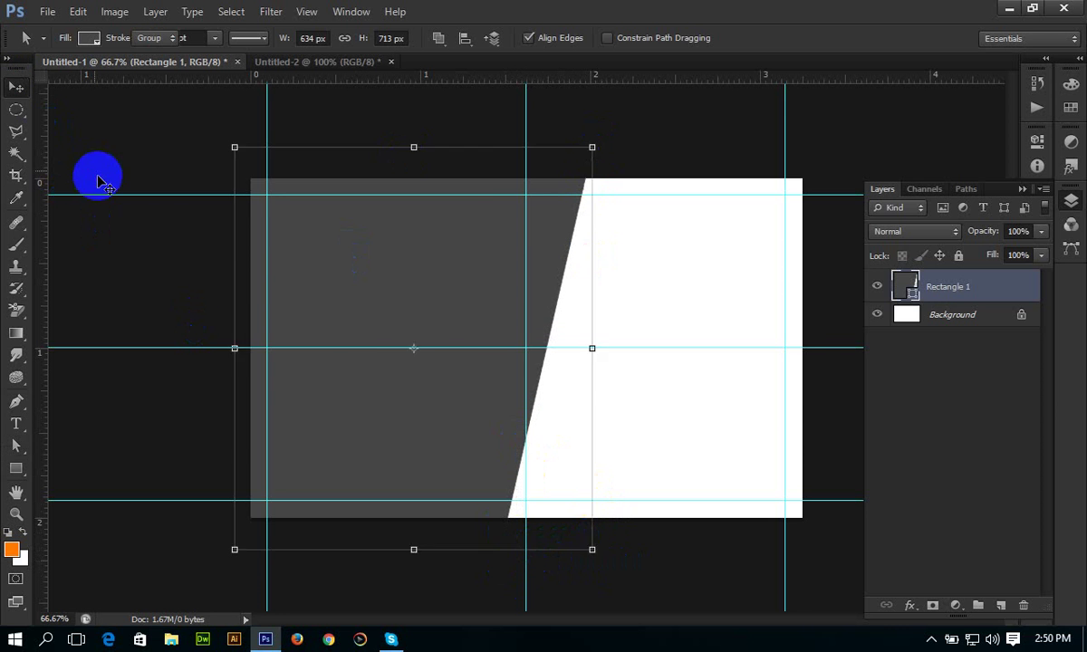
left_click(215, 252)
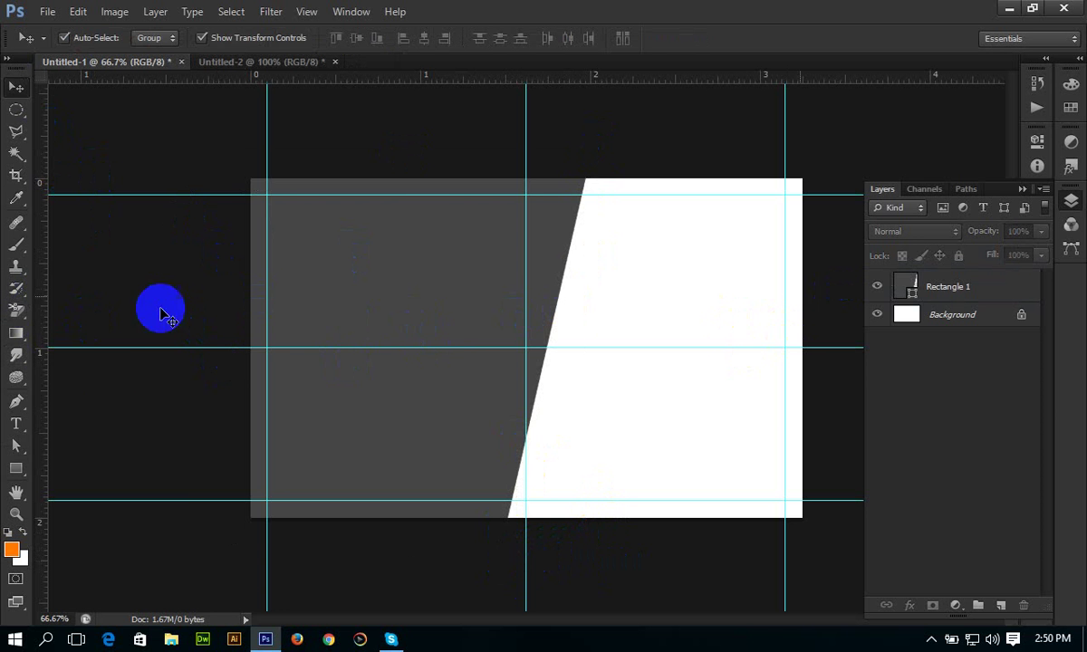
Step: Draw a red 518 × 79 px bar from the centre guide to the right edge
left_click(18, 468)
left_click_drag(19, 469, 74, 469)
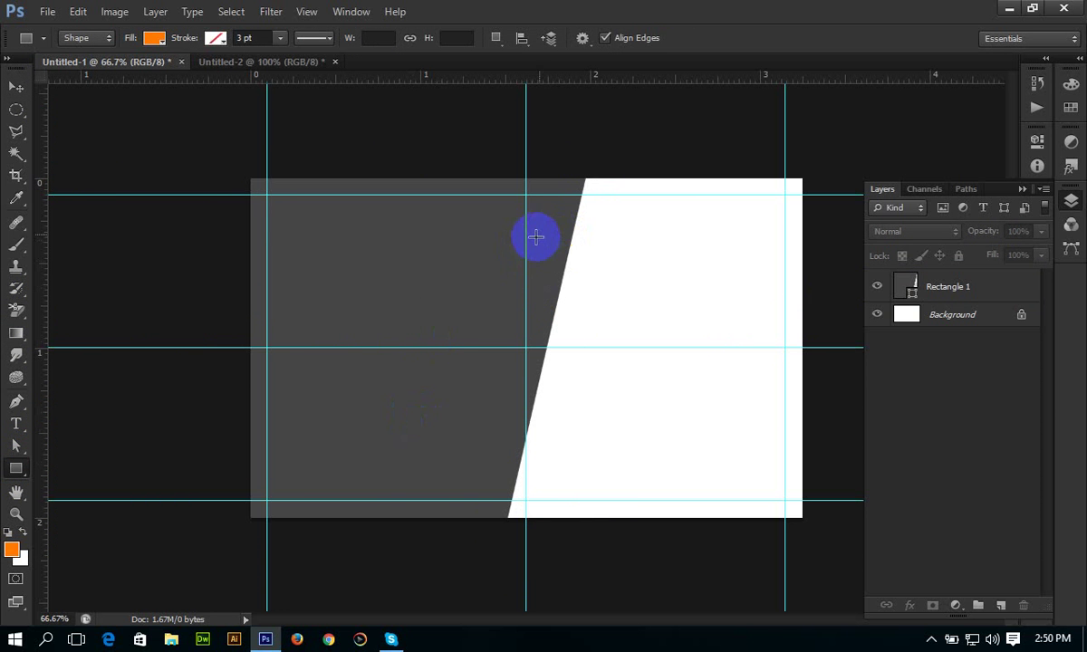
left_click_drag(526, 243, 813, 290)
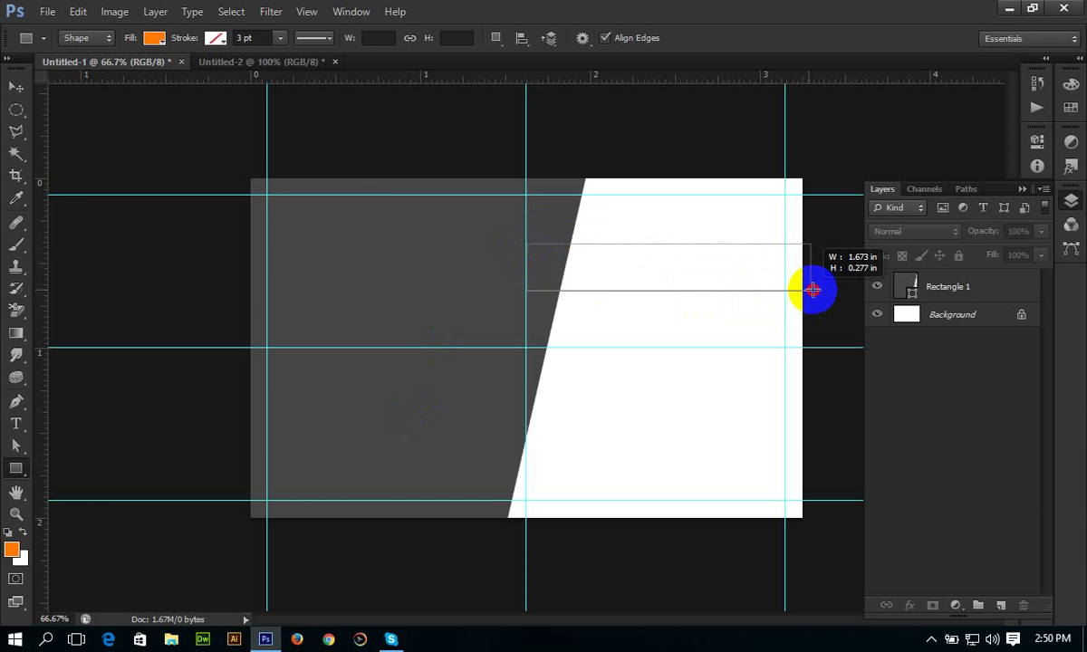
left_click_drag(815, 288, 819, 288)
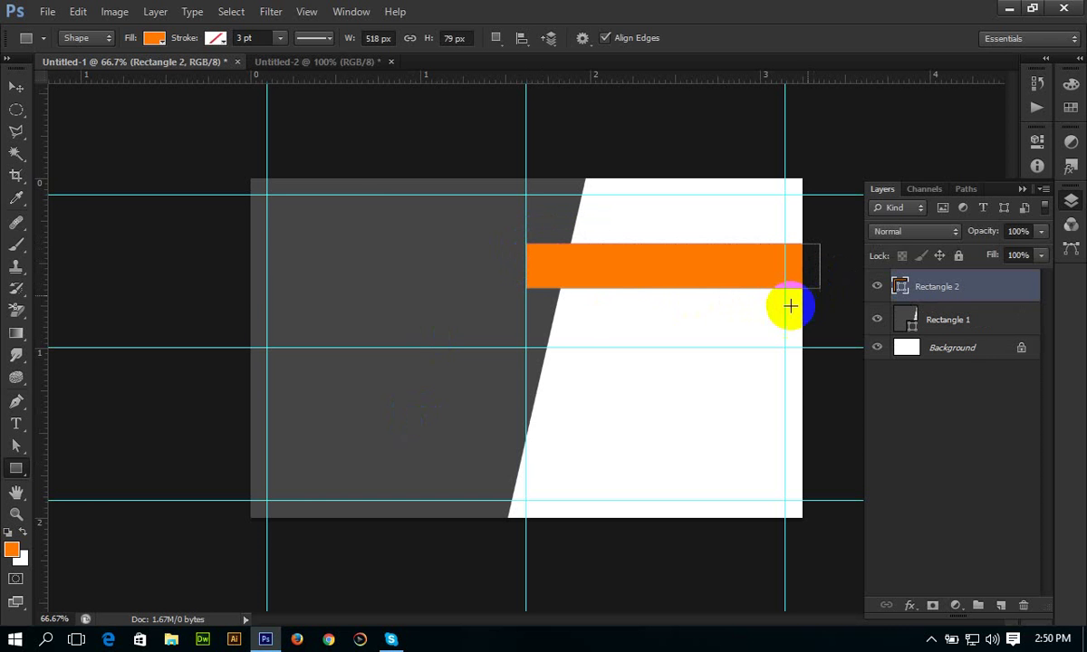
left_click(149, 40)
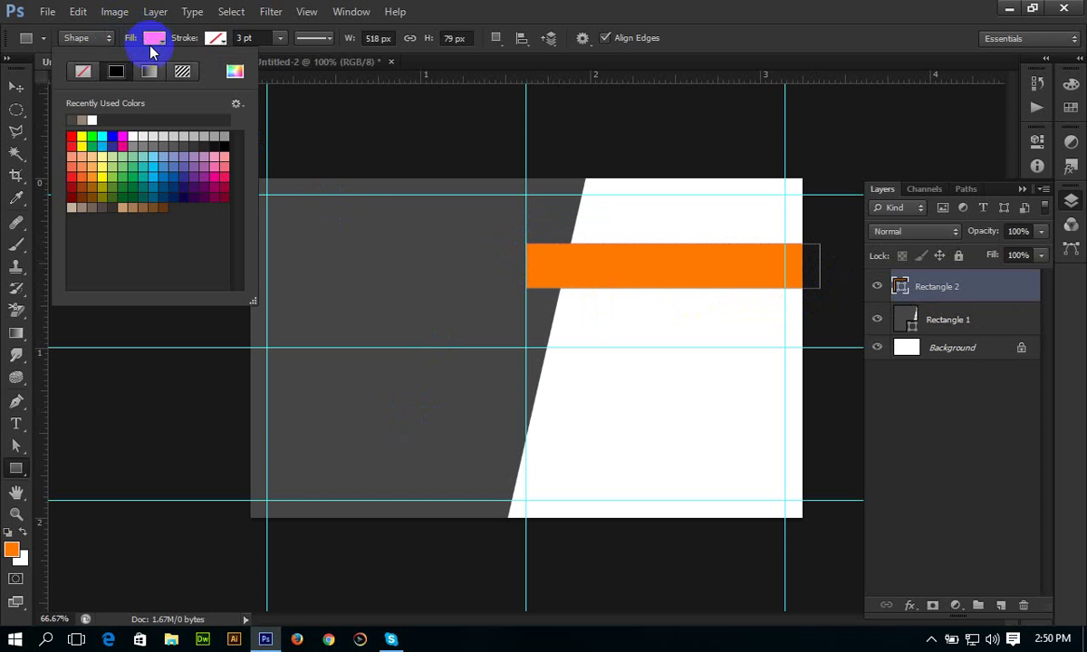
left_click(70, 138)
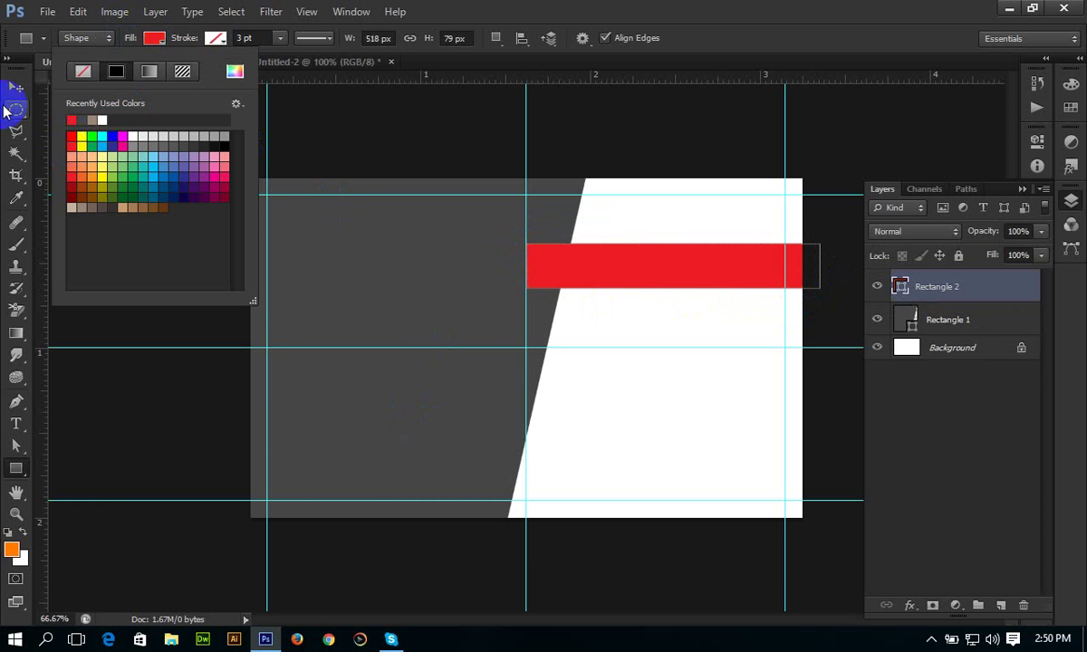
left_click(16, 88)
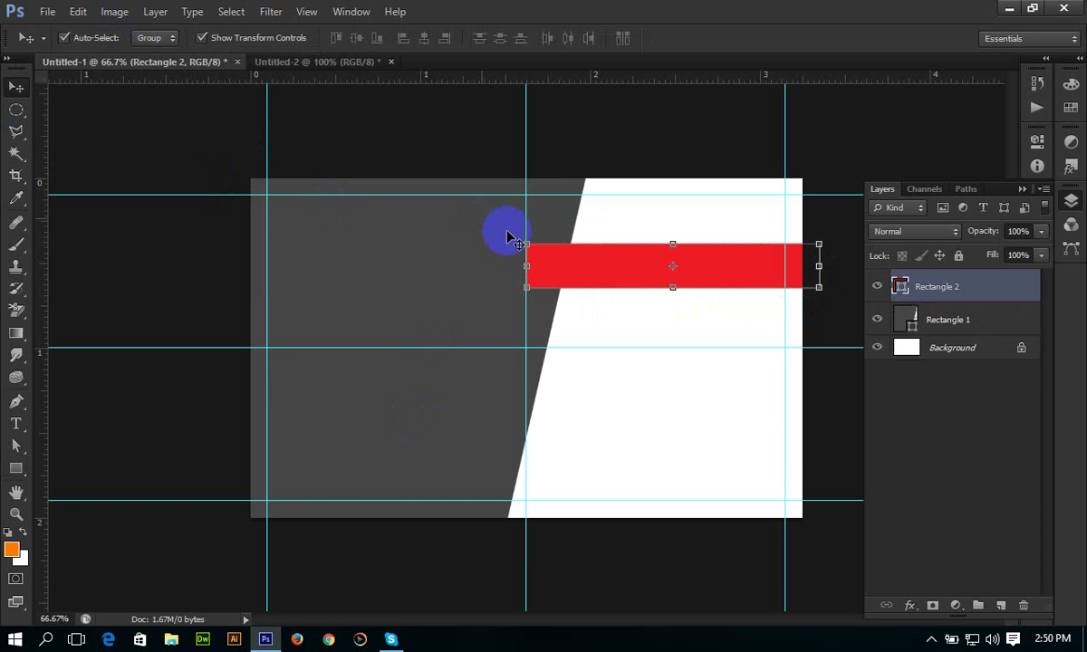
Step: Zoom the card to 100%, reveal its right side, and deselect the bar
key("ctrl+plus")
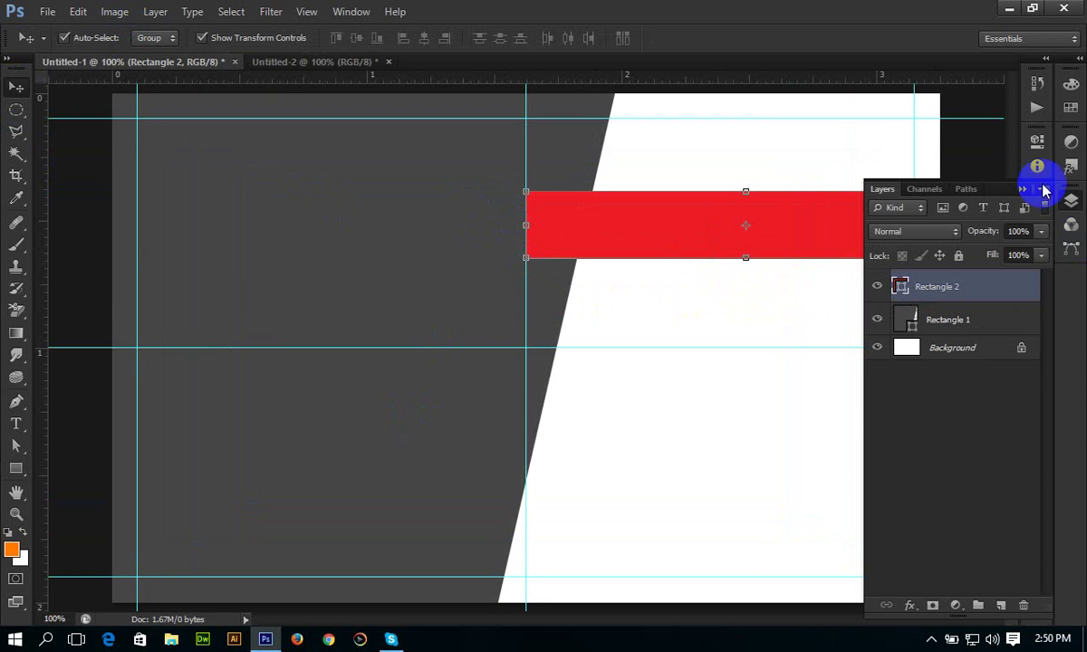
left_click(1022, 192)
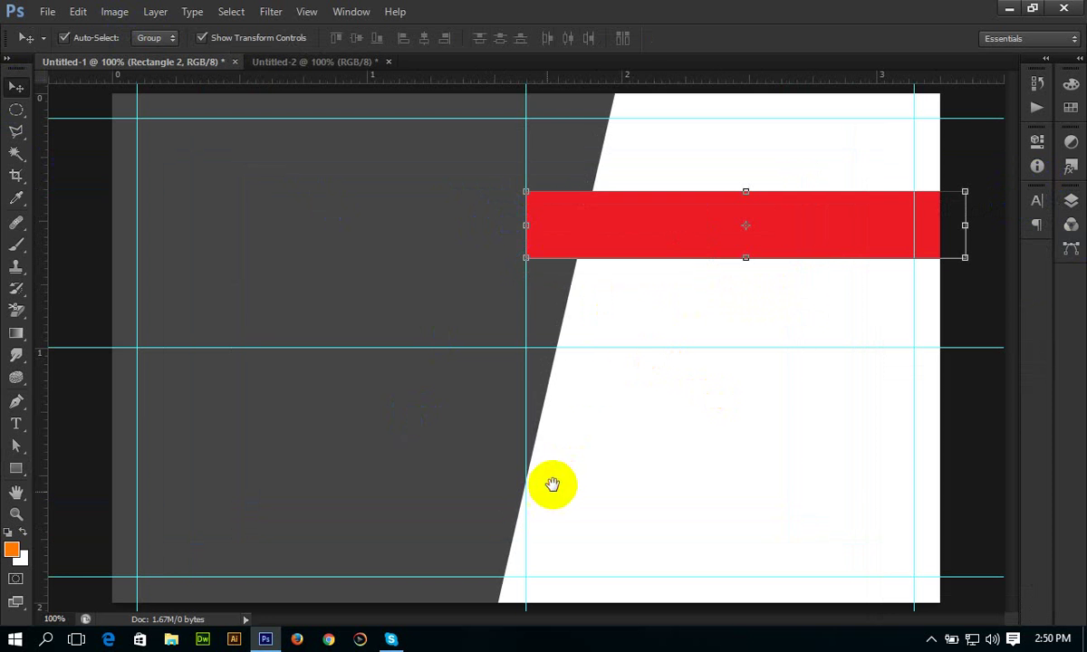
left_click(748, 415)
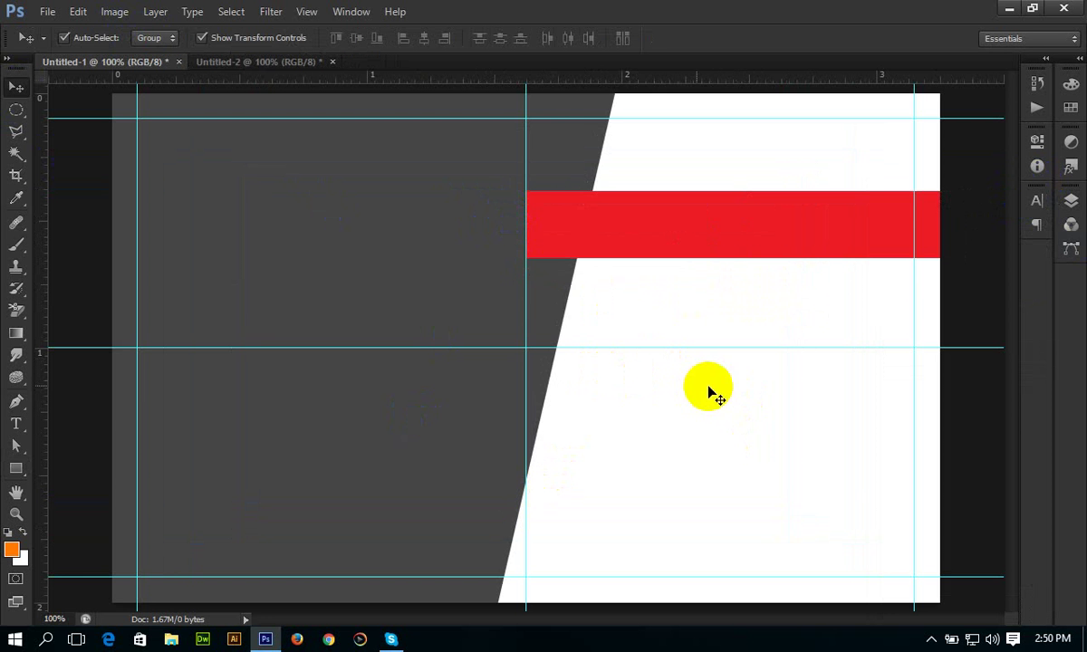
left_click(540, 277)
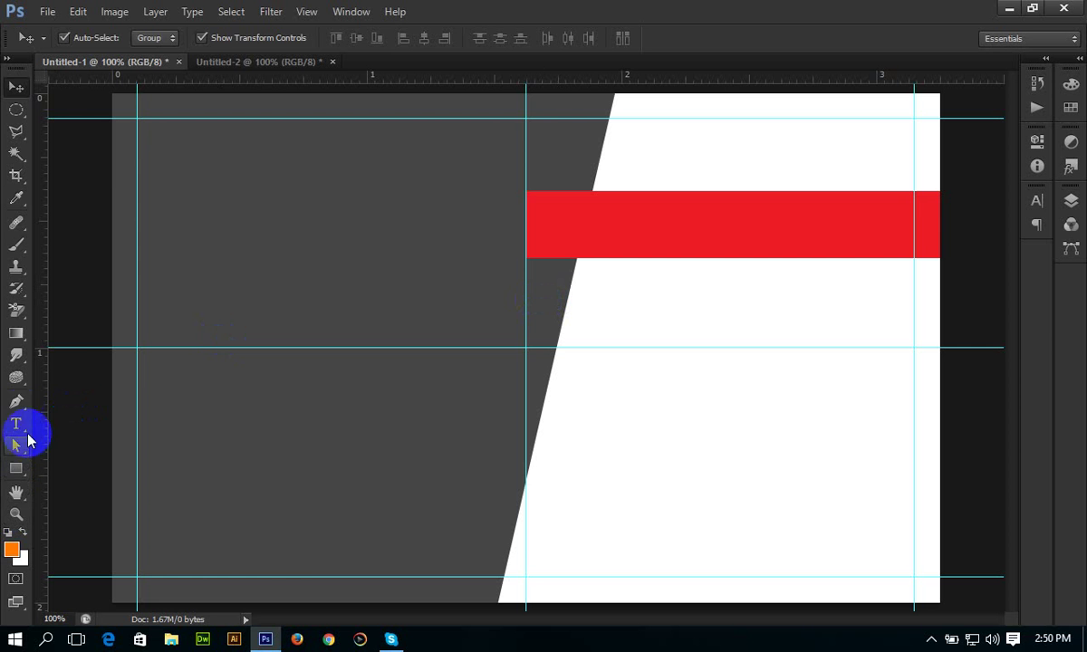
Step: Draw a filled three-point Pen triangle at the red bar's lower-left end
left_click(17, 404)
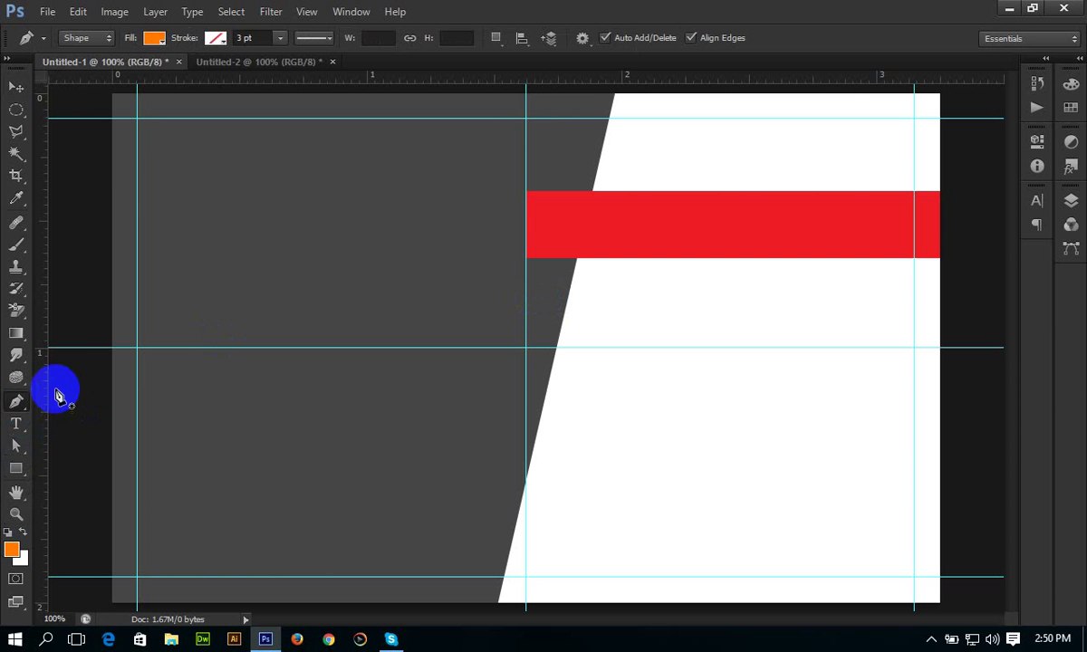
left_click(87, 44)
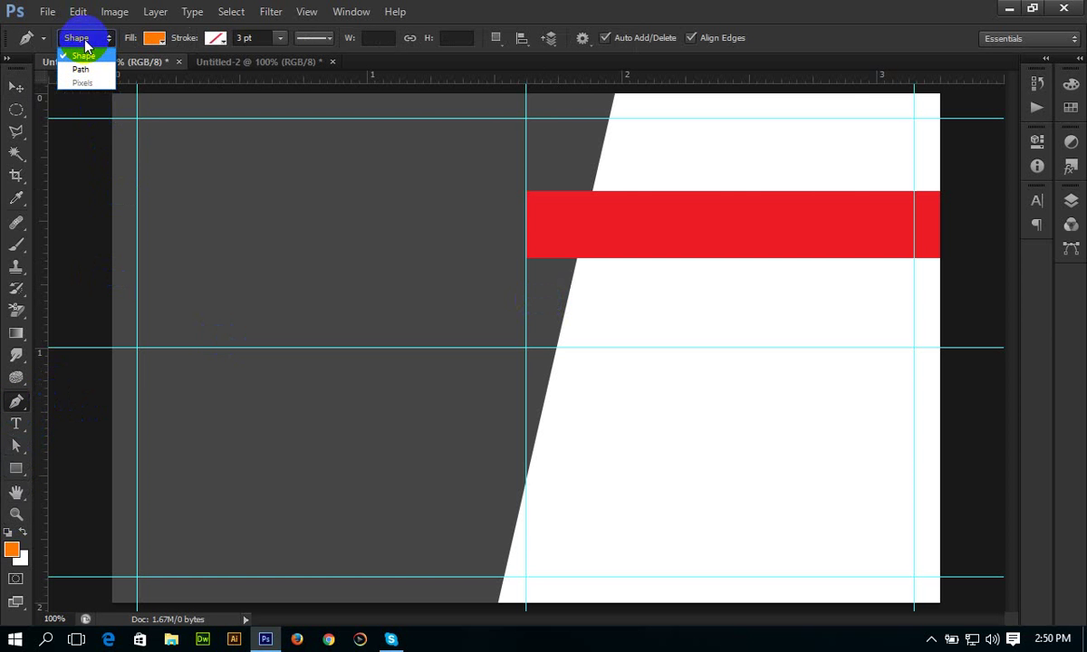
left_click(86, 43)
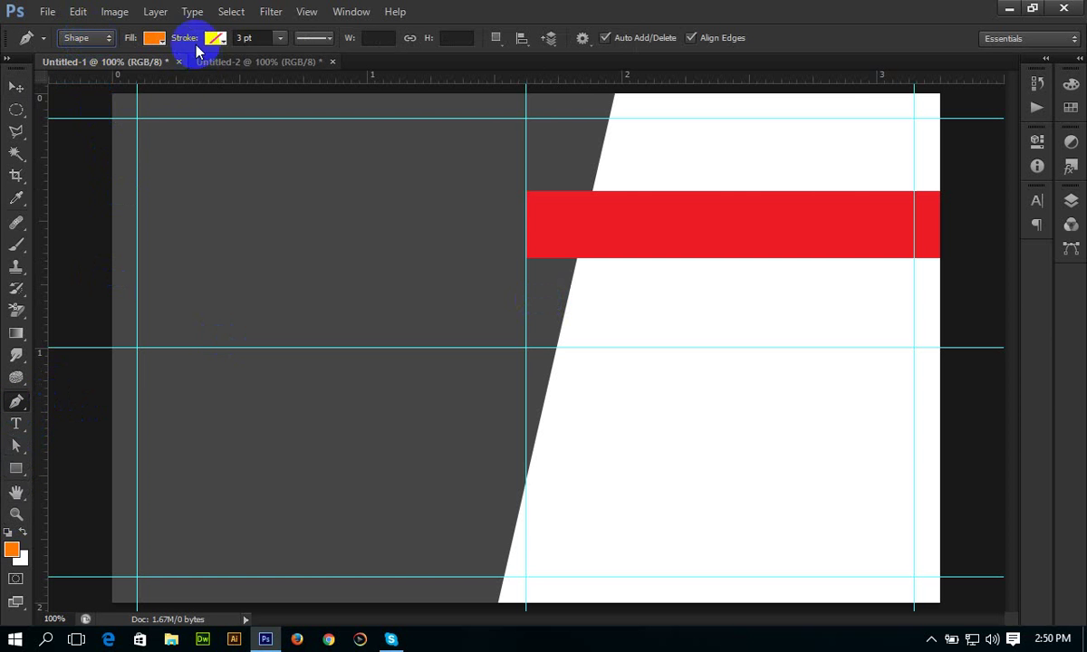
left_click(527, 261)
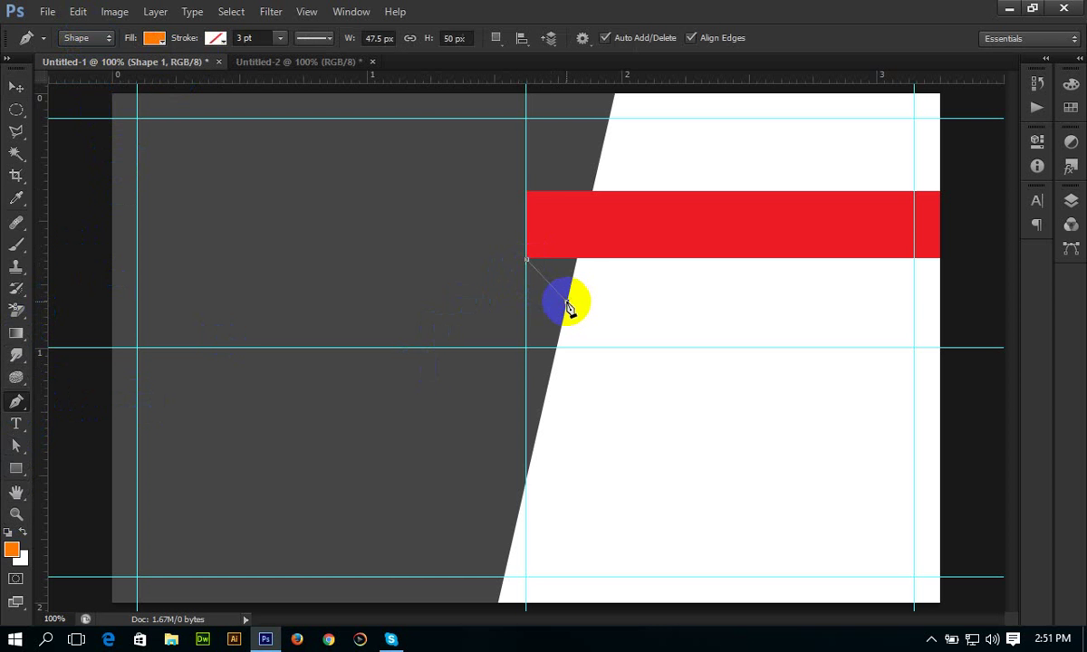
left_click(567, 301)
left_click(581, 260)
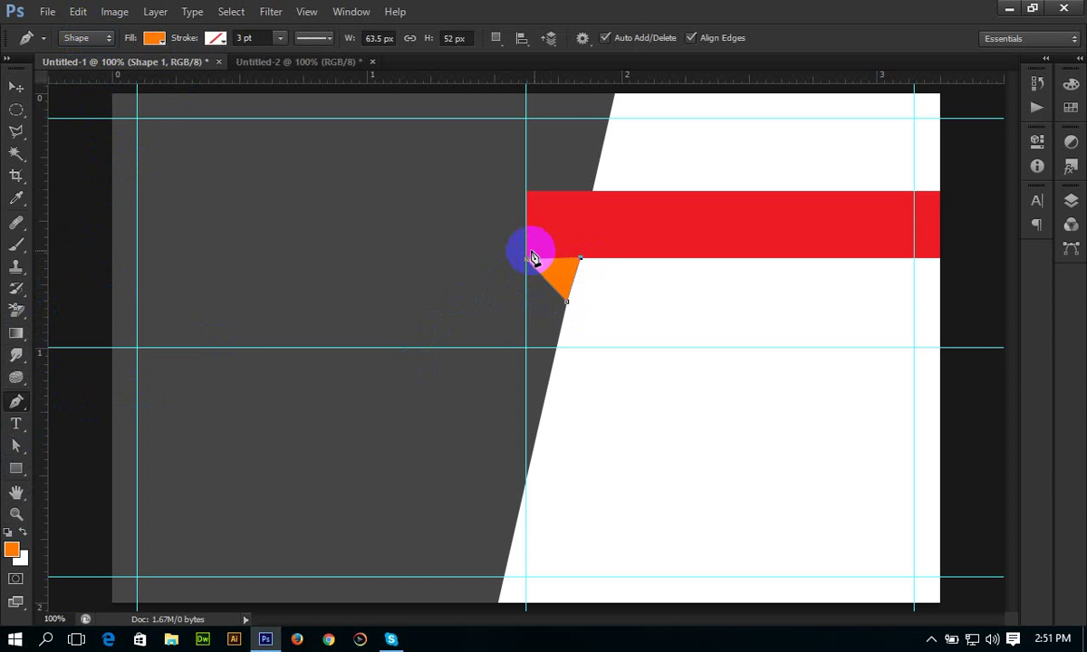
left_click(528, 257)
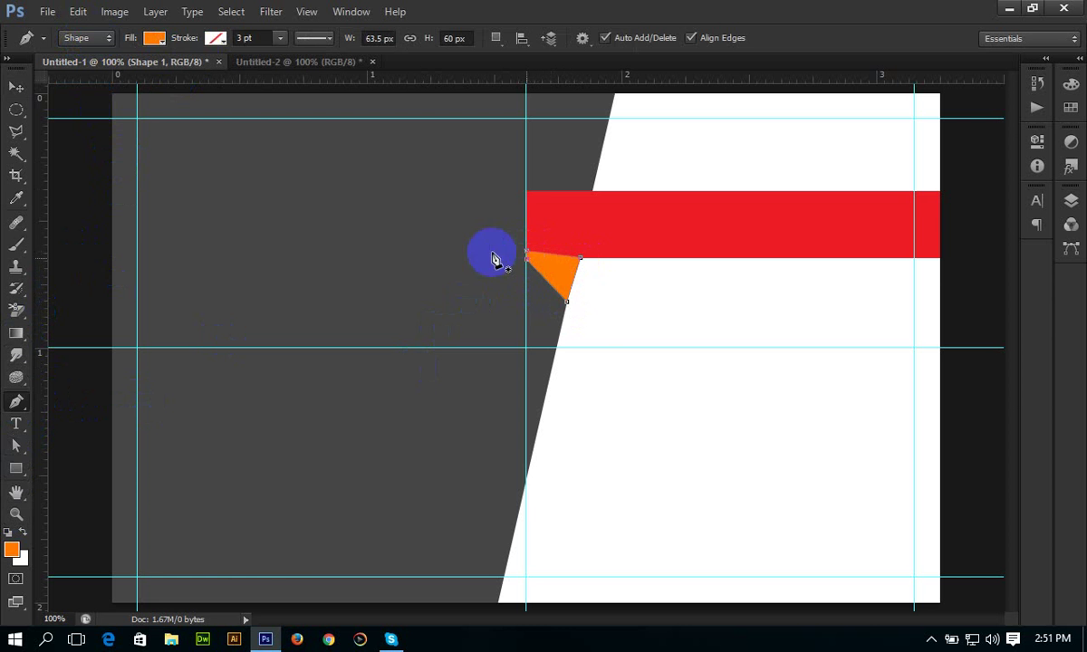
Step: Select the orange triangle shape, zoom in on it, and show the Layers panel
left_click(15, 87)
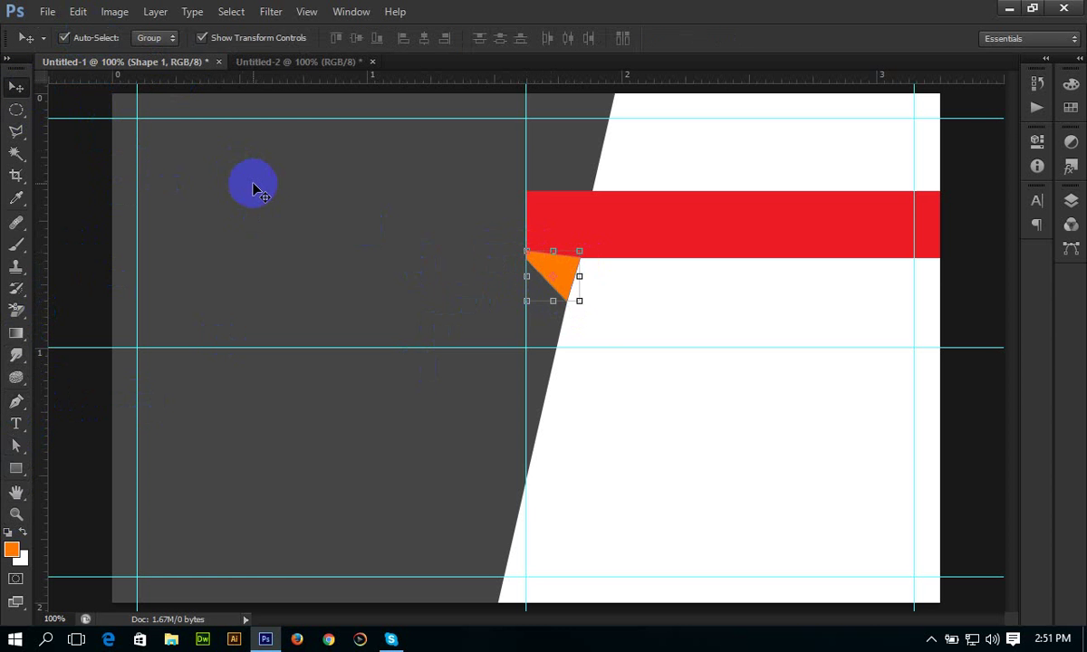
key("ctrl+plus")
key("ctrl+plus")
scroll(825, 369, "up", 5)
scroll(825, 369, "right", 1)
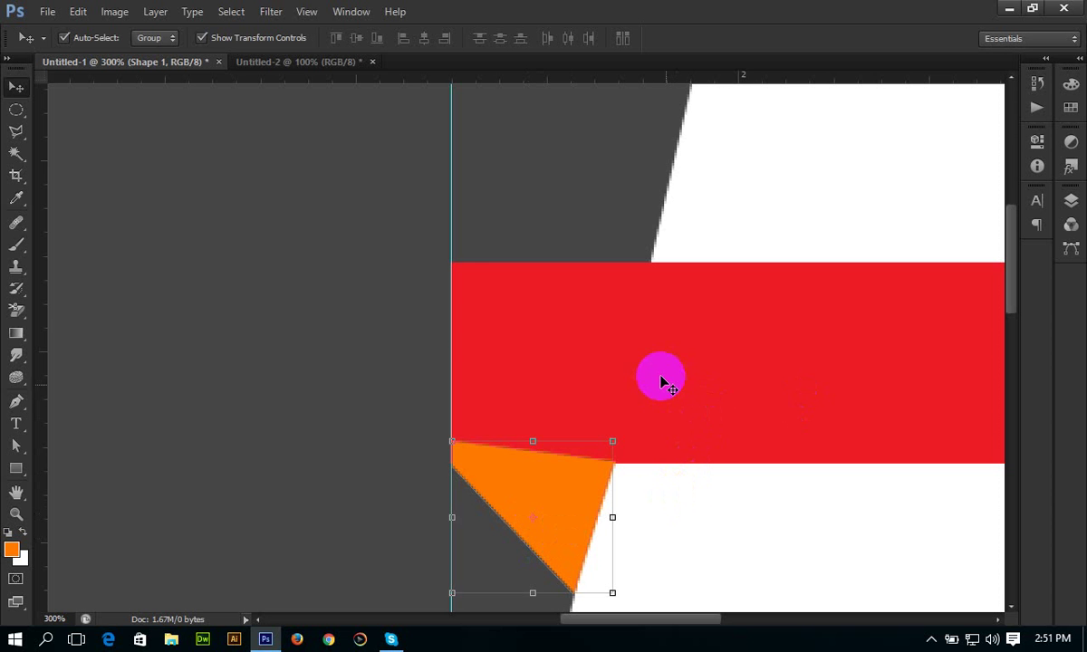
left_click(668, 364)
left_click(565, 518)
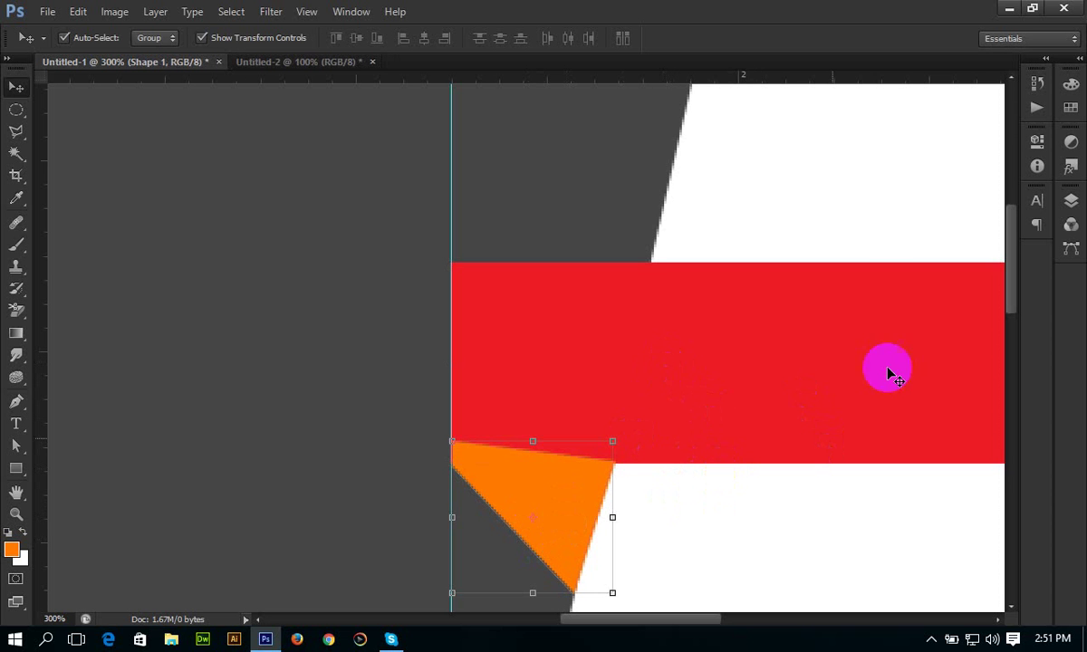
left_click(1071, 201)
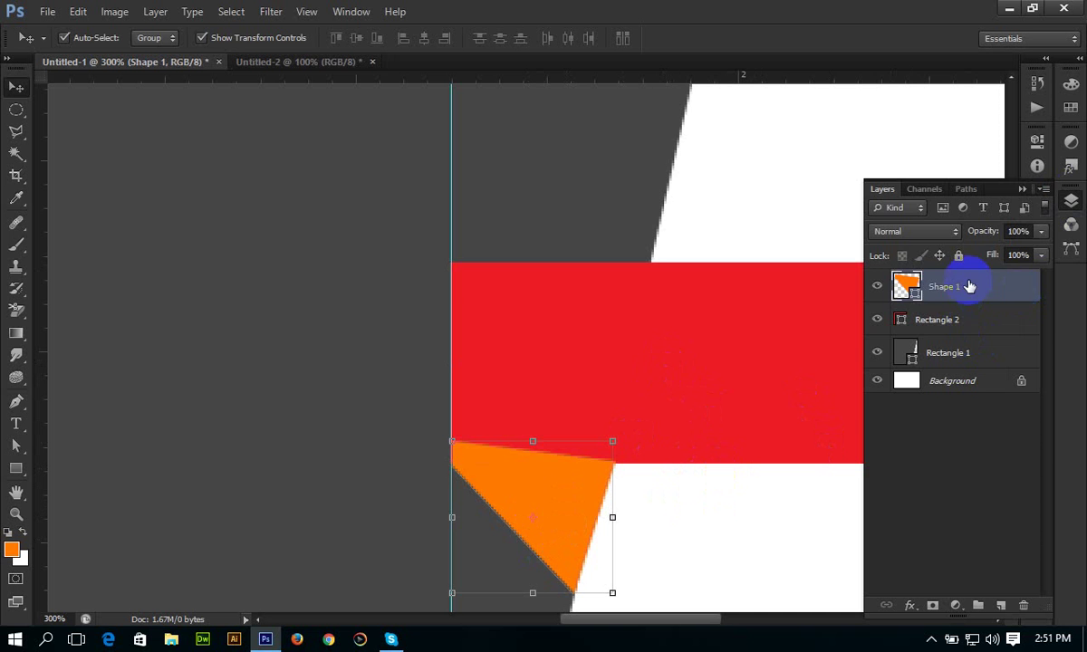
Step: Move Shape 1 below Rectangle 2 and set the Pen tool to plain Path mode
left_click_drag(969, 286, 975, 333)
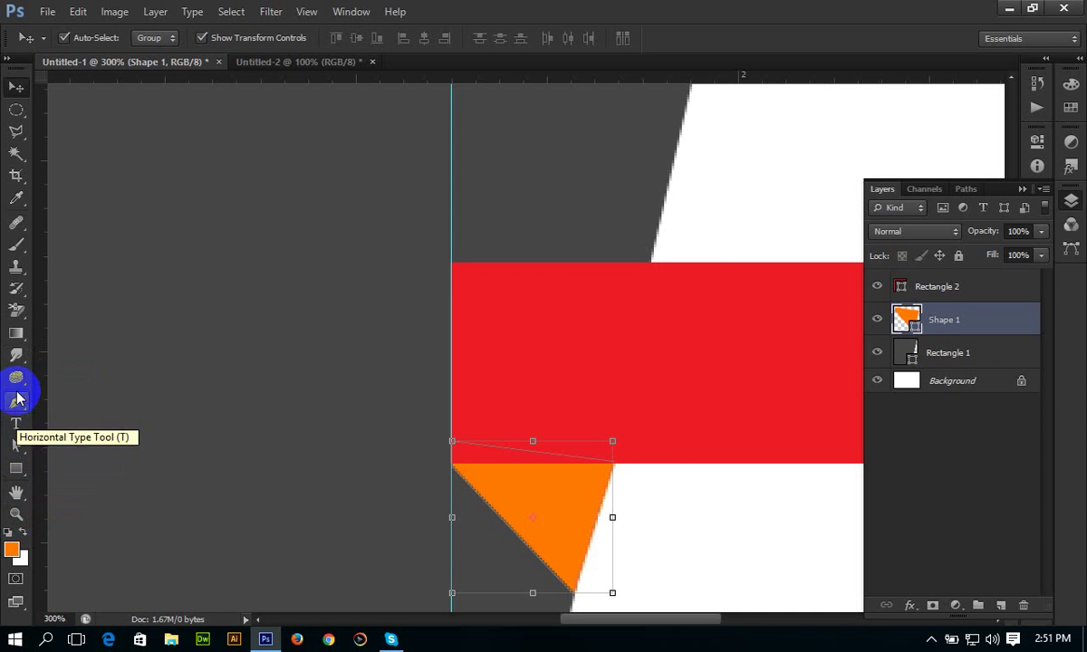
left_click(16, 402)
left_click(87, 38)
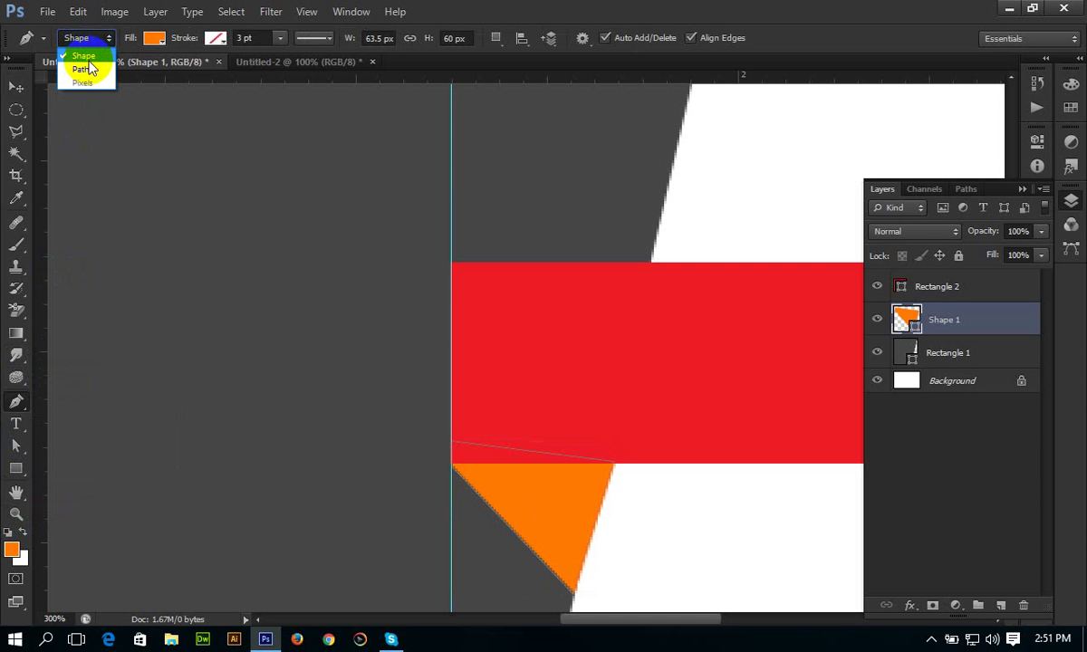
left_click(88, 71)
Step: Draw a trial curved Pen path, then undo it completely
left_click(162, 239)
left_click_drag(206, 337, 223, 340)
left_click_drag(304, 233, 283, 220)
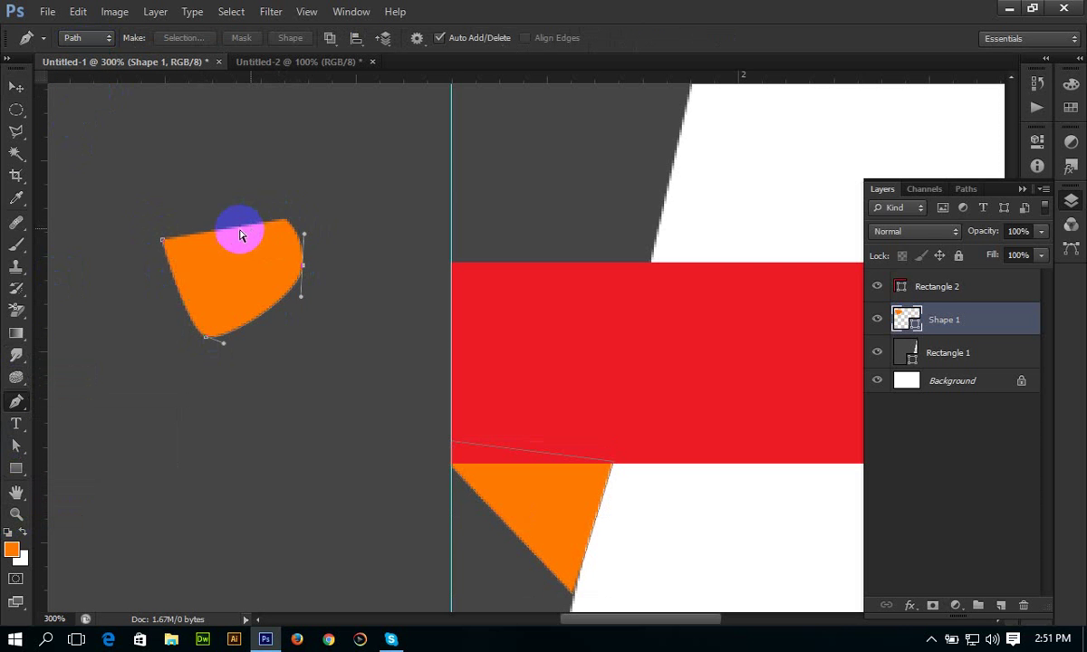
key("ctrl+z")
left_click(11, 88)
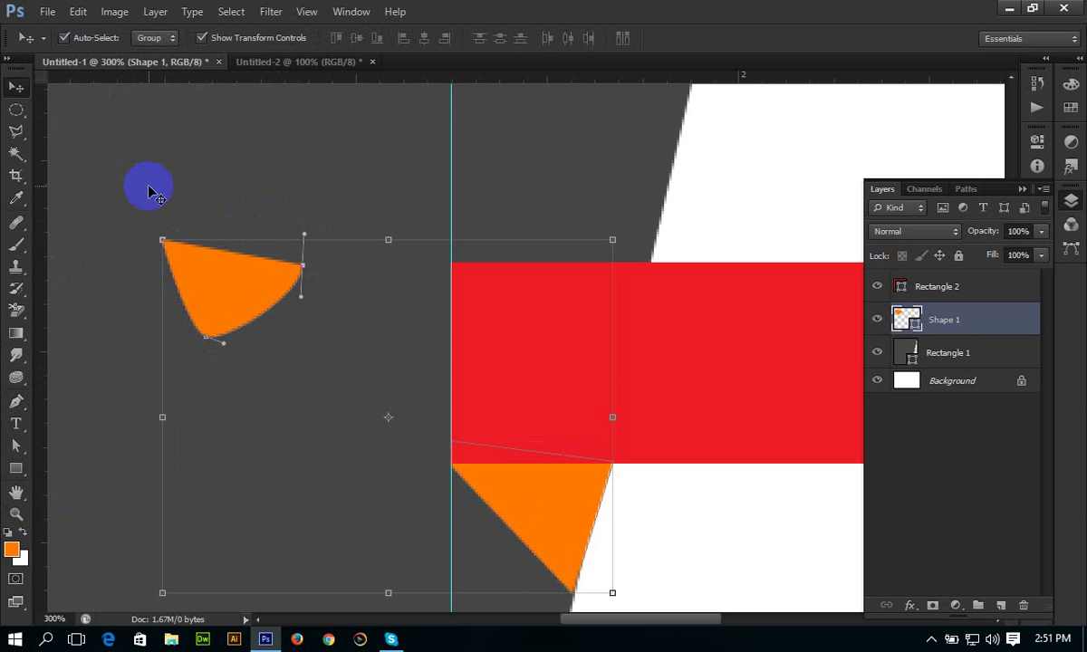
key("ctrl+alt+z")
key("ctrl+alt+z")
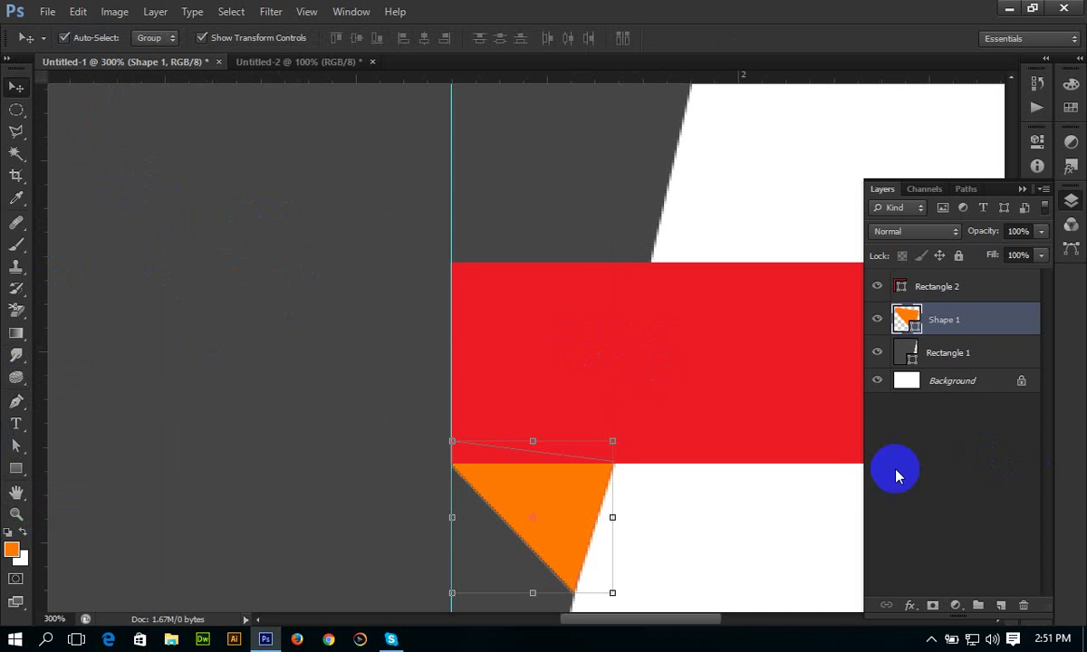
Step: Add a new Layer 1 above the red banner and draw a five-point Pen outline
left_click(970, 286)
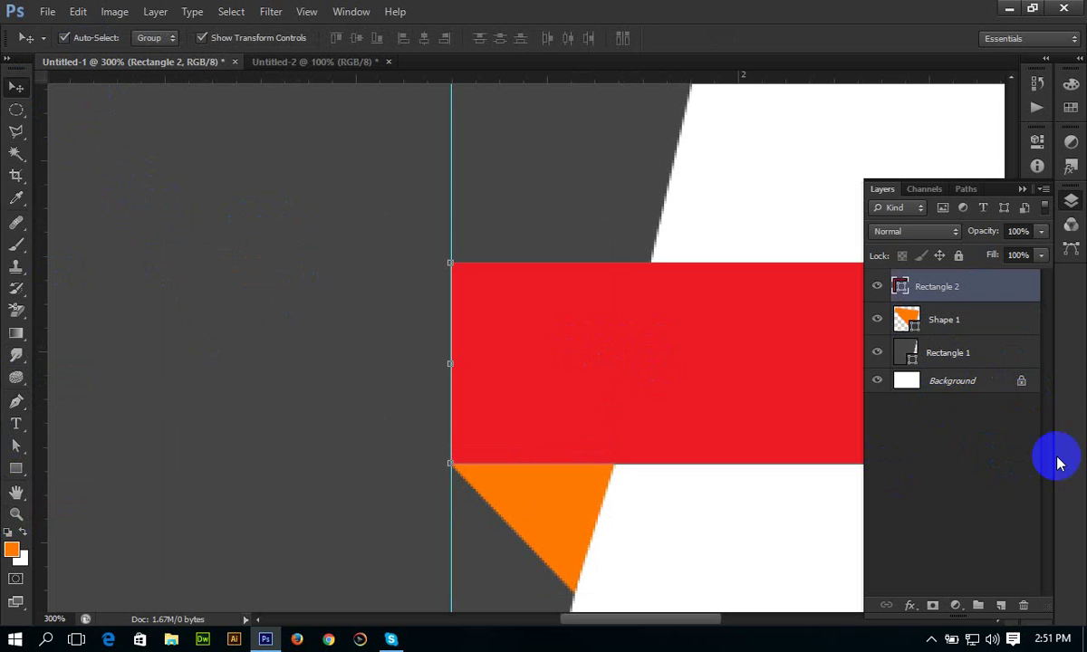
left_click(1001, 605)
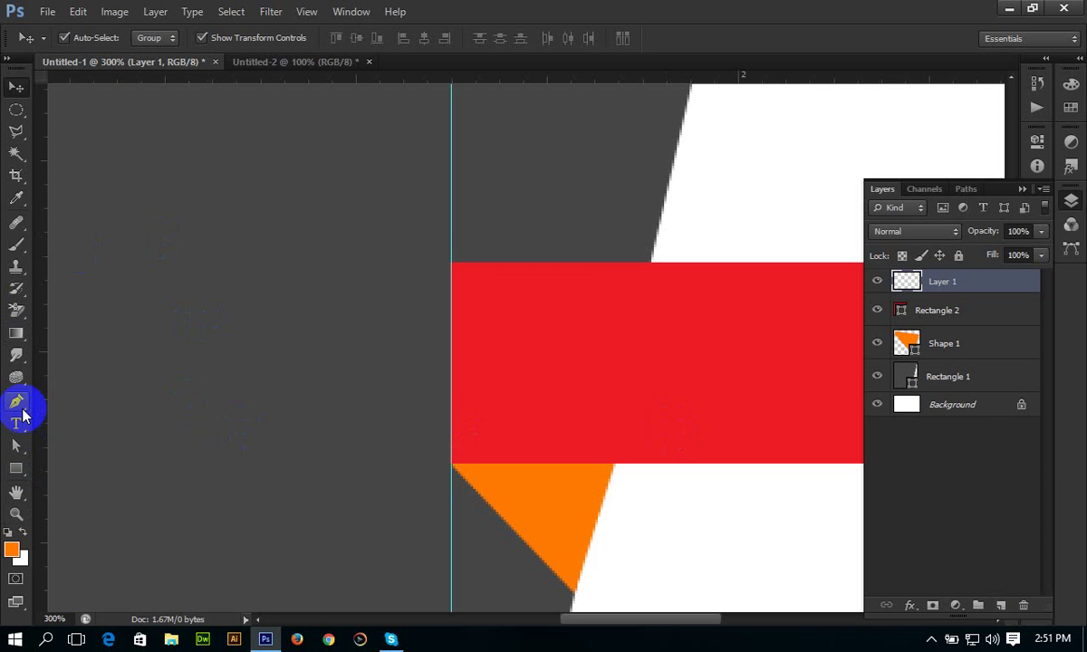
left_click(15, 401)
left_click(221, 284)
left_click(238, 346)
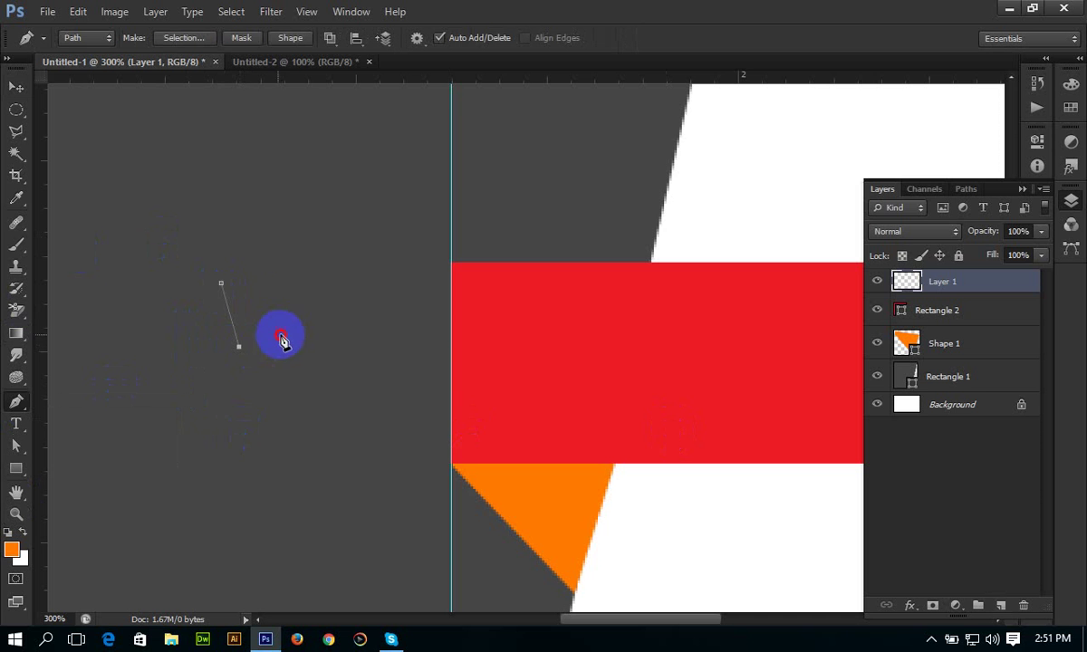
left_click(279, 334)
left_click(288, 284)
left_click(244, 262)
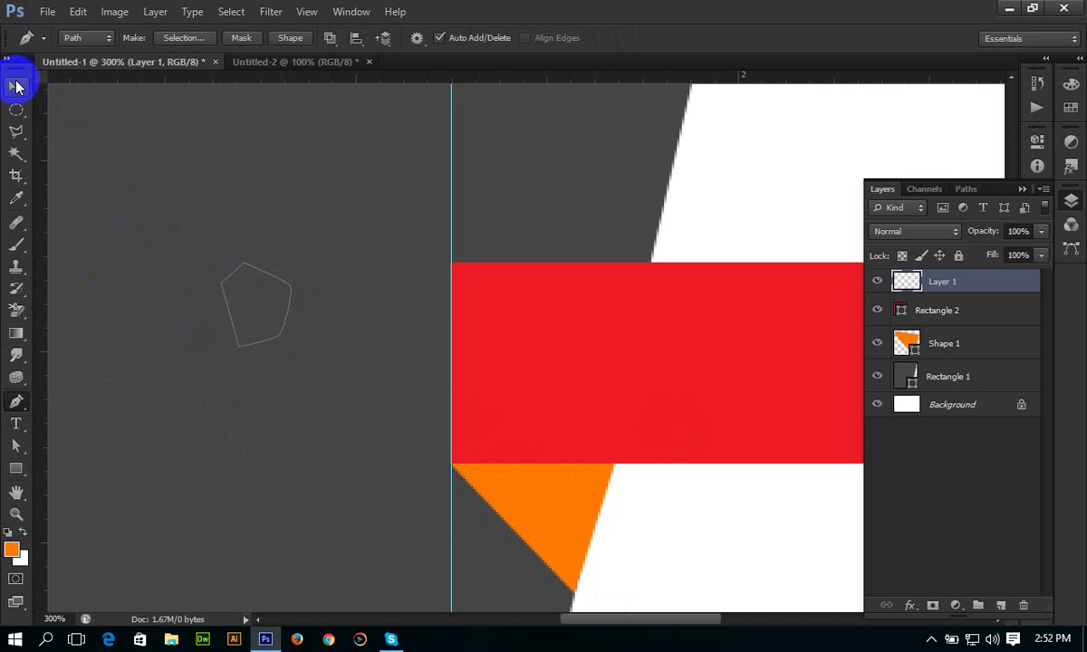
Step: Undo all the Pen outline steps
left_click(16, 86)
key("ctrl+z")
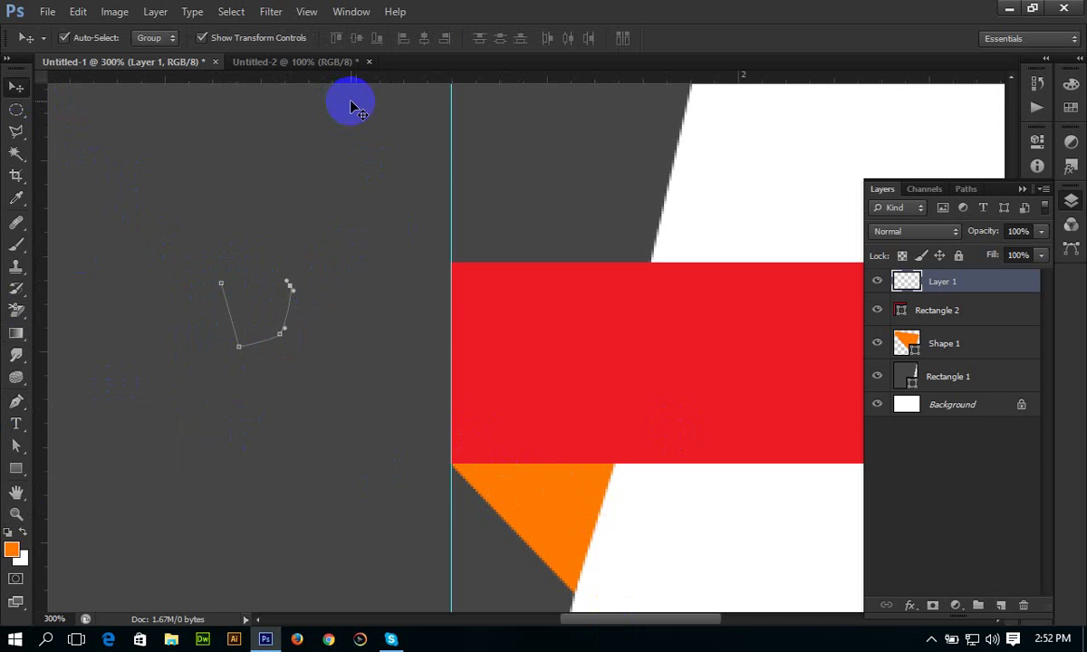
key("ctrl+alt+z")
key("ctrl+alt+z")
key("ctrl+alt+z")
key("ctrl+alt+z")
key("ctrl+alt+z")
key("ctrl+alt+z")
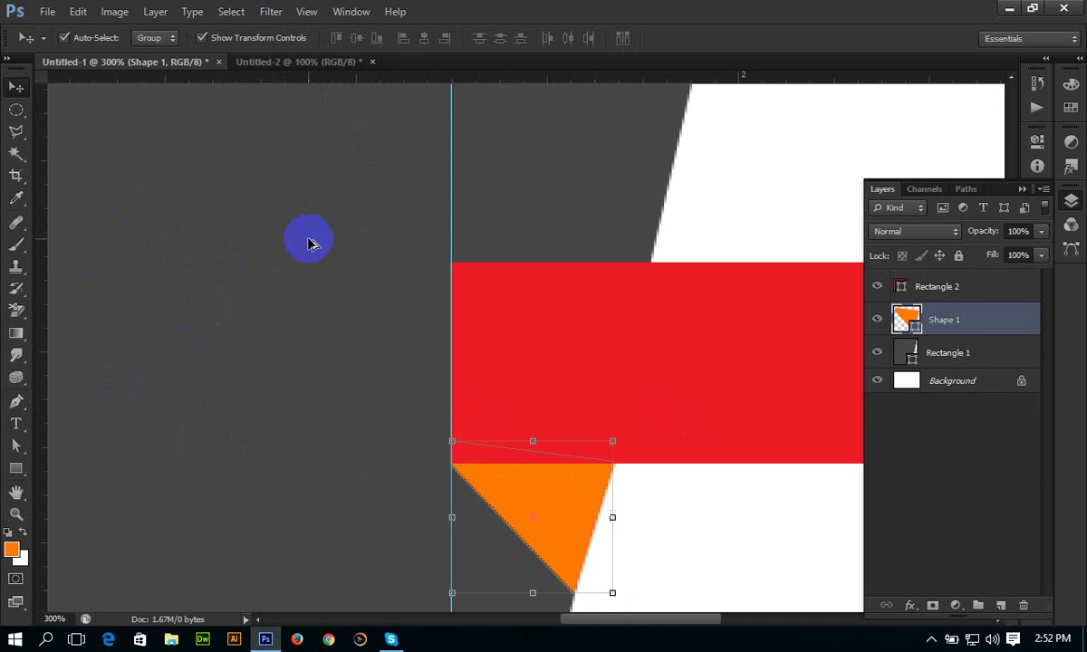
key("ctrl+alt+z")
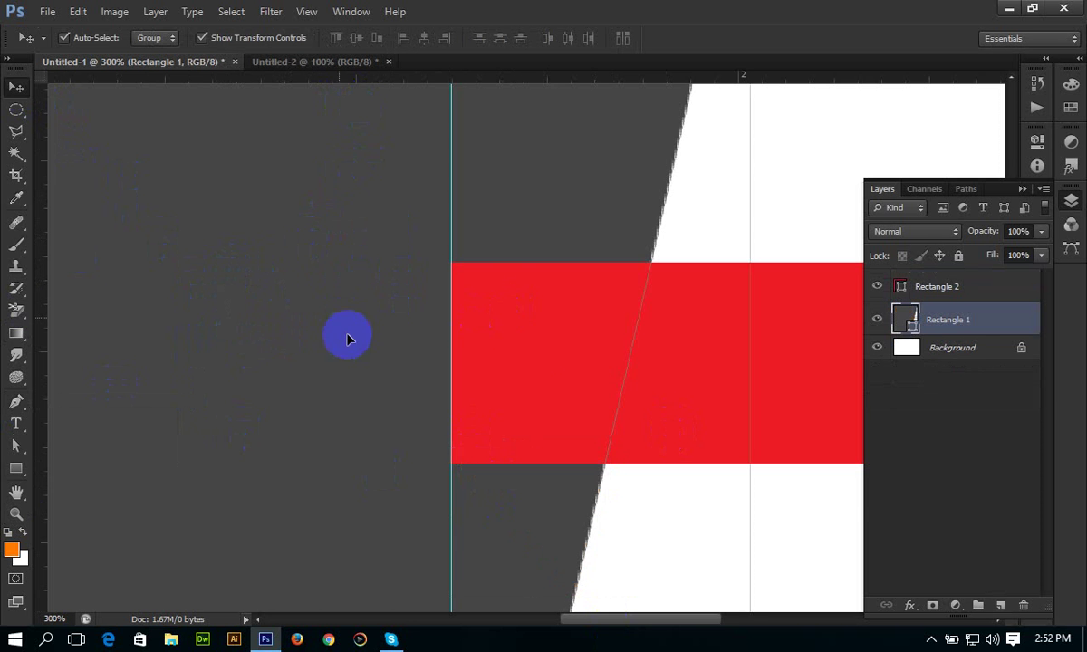
mouse_move(347, 337)
left_mouse_down()
mouse_move(514, 325)
mouse_move(507, 304)
left_mouse_up()
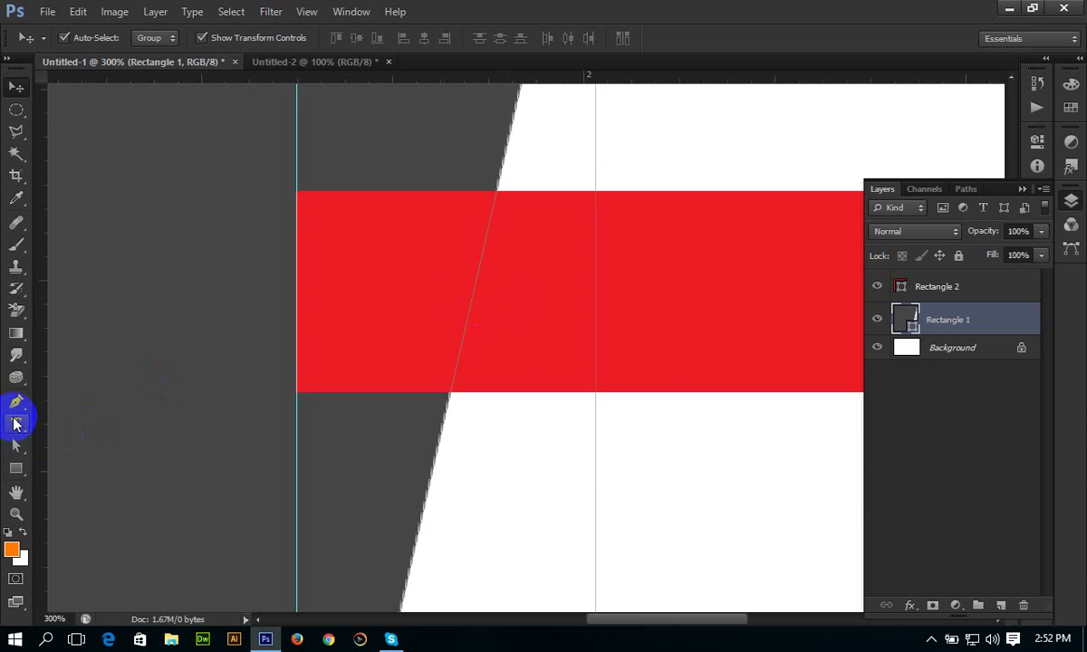
left_click(14, 401)
left_click(86, 37)
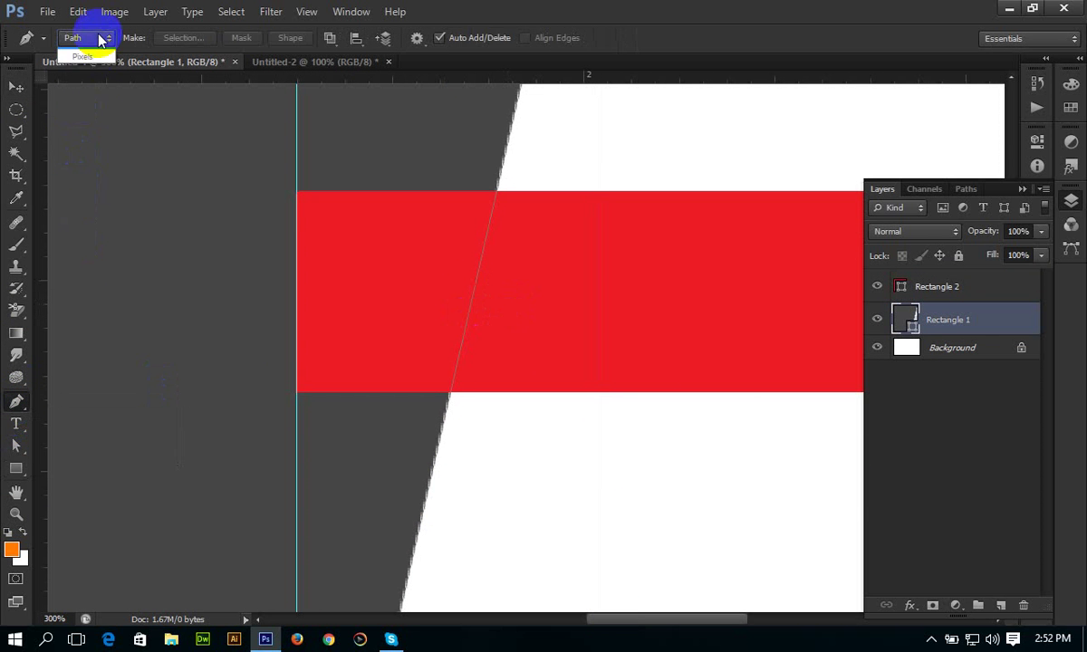
left_click(94, 56)
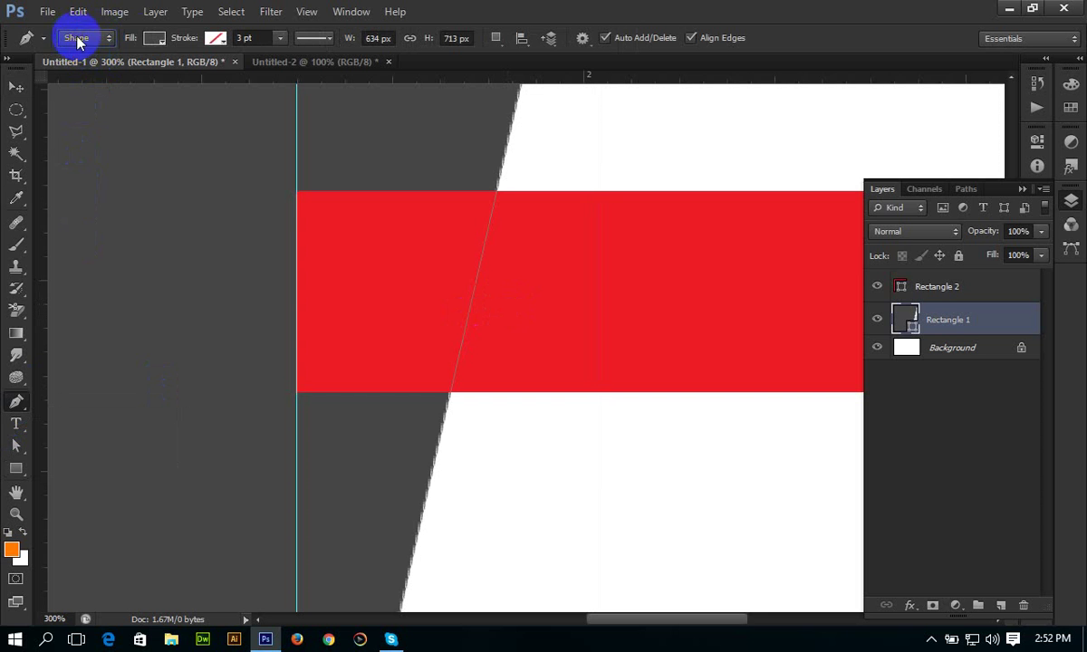
left_click(154, 38)
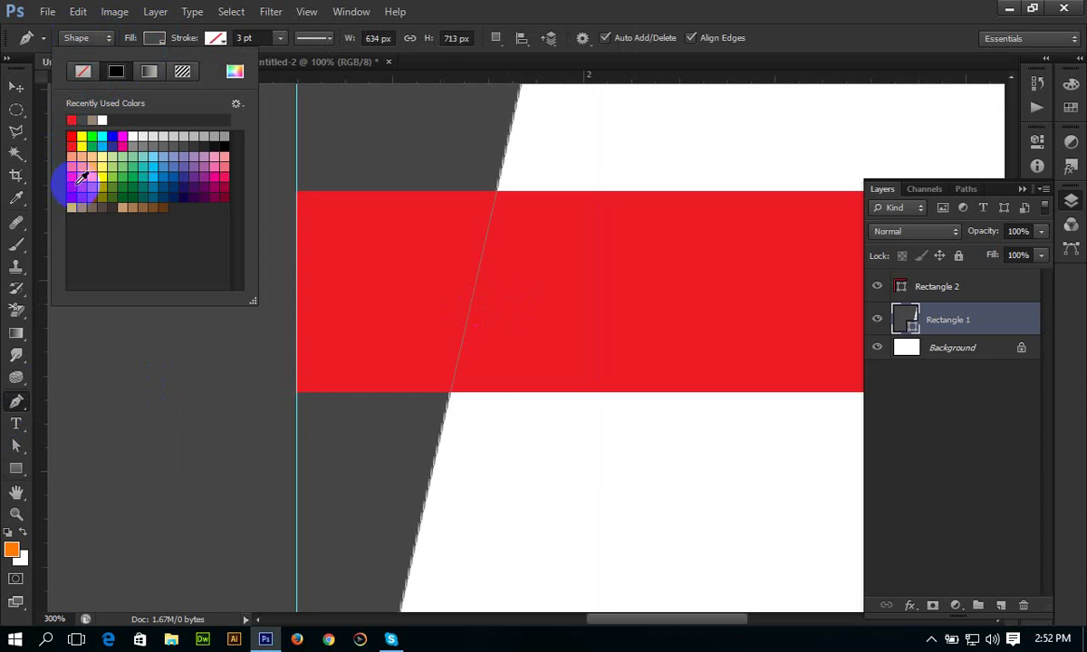
left_click(222, 186)
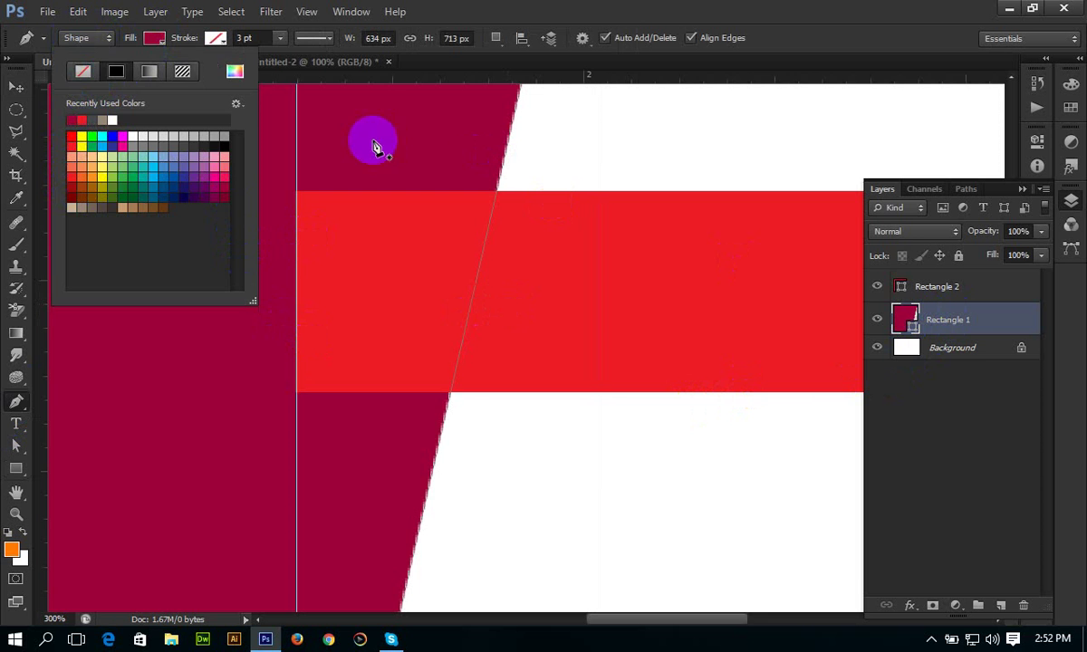
left_click(155, 38)
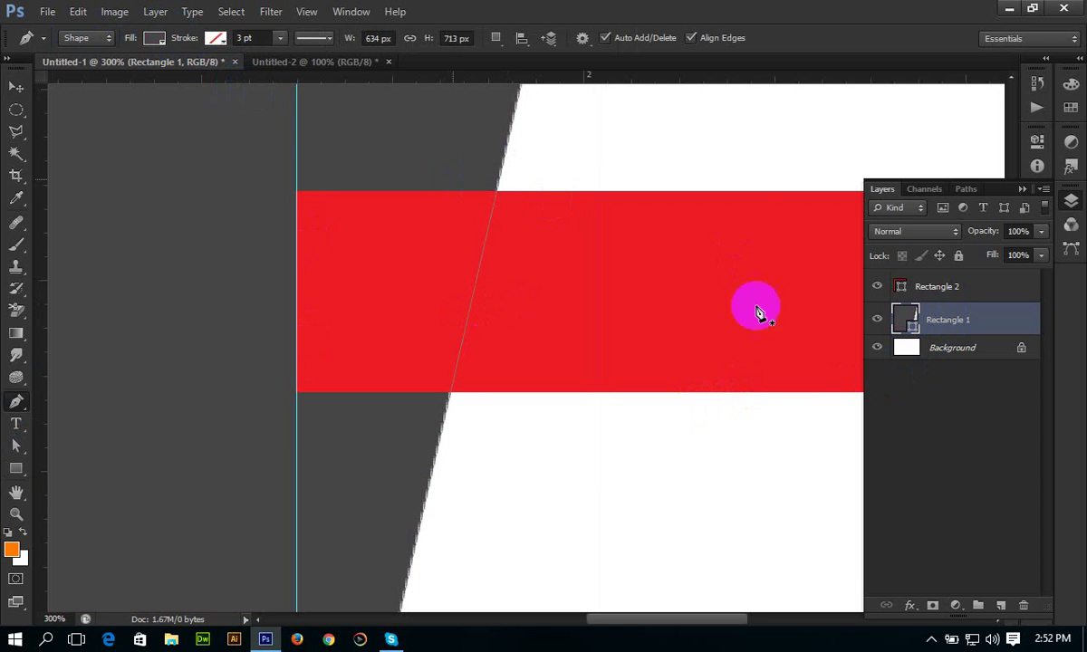
left_click(955, 414)
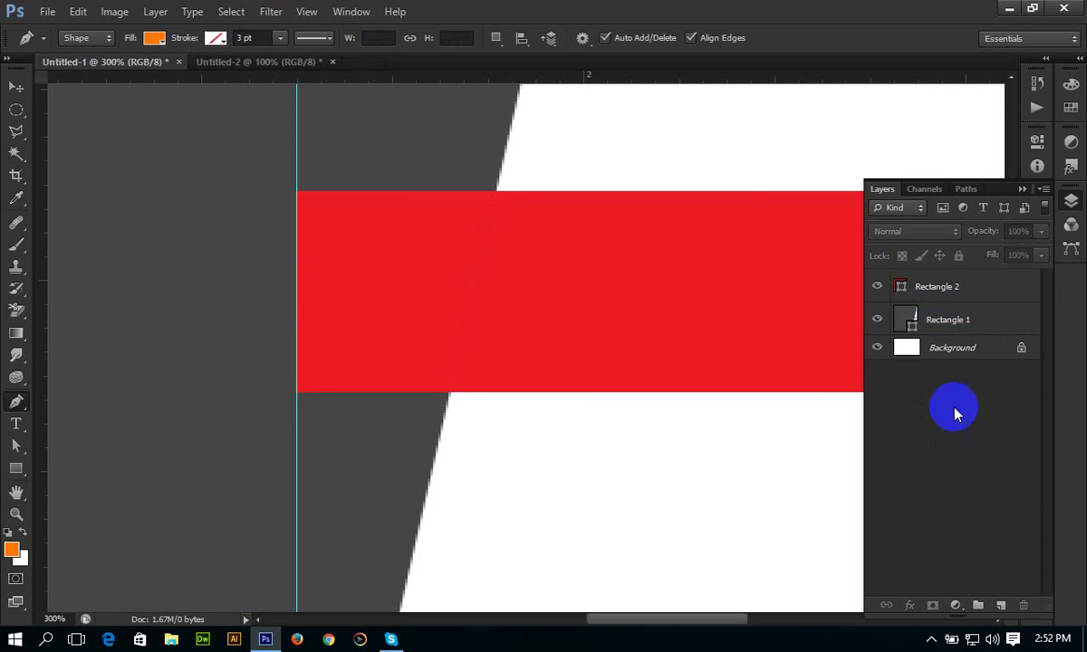
Step: Add a layer above the red banner and draw a three-corner orange Pen triangle under its left end
left_click(957, 288)
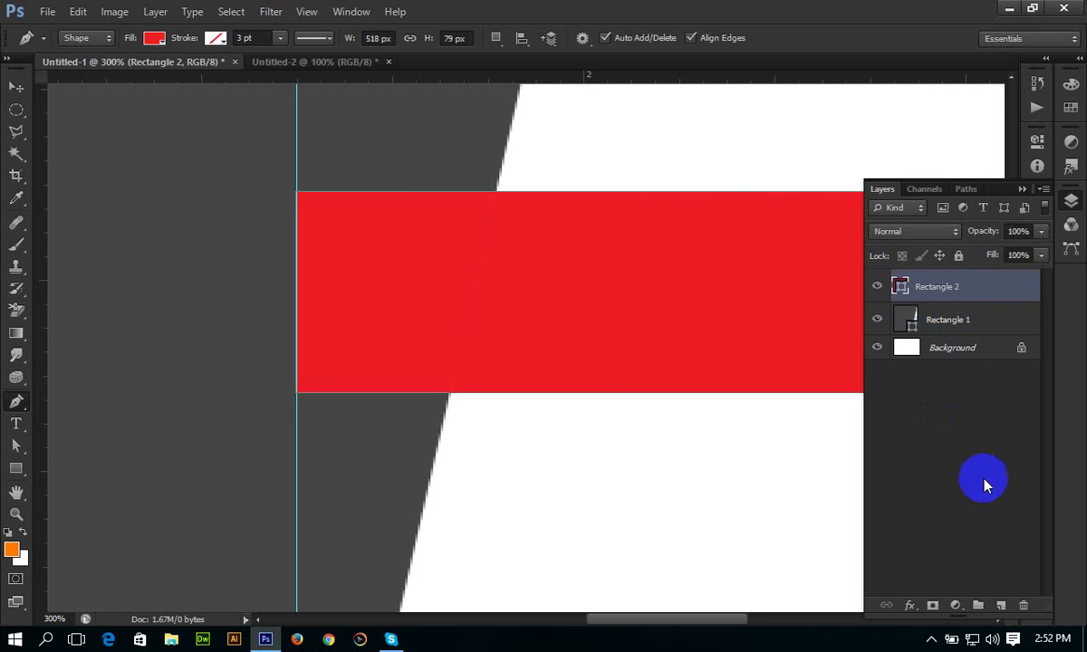
left_click(1000, 605)
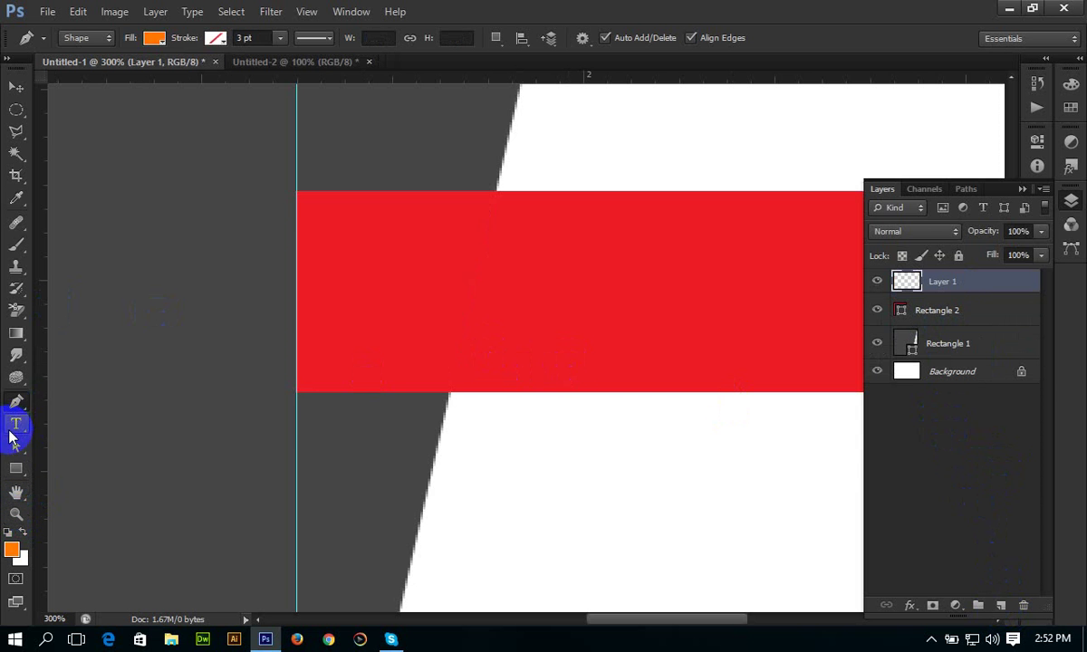
left_click(16, 402)
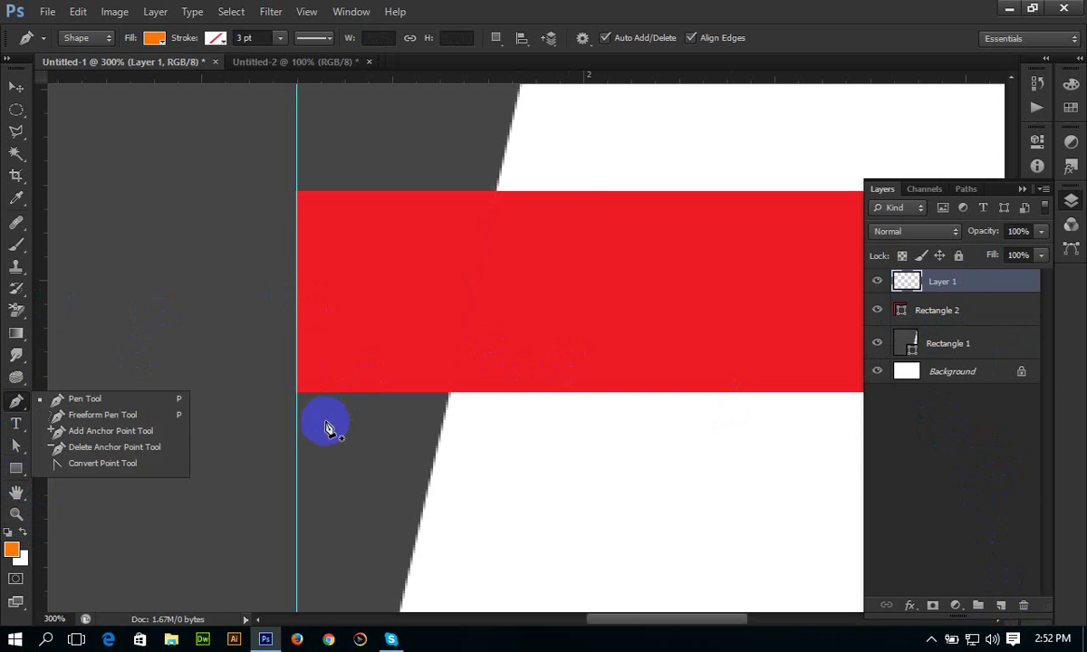
left_click(298, 388)
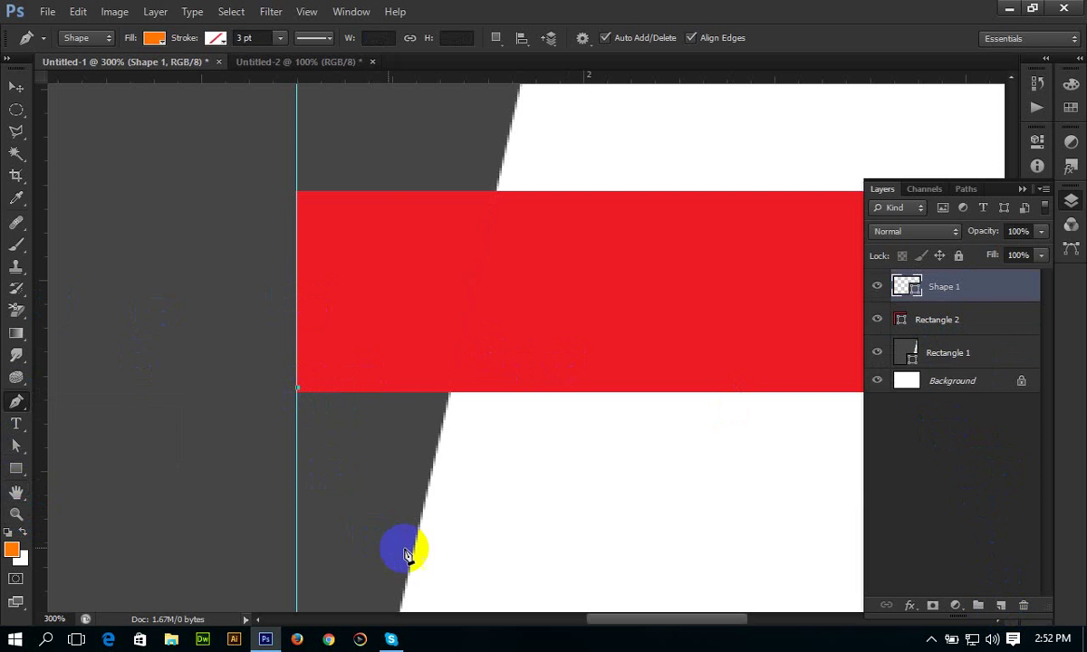
left_click(418, 530)
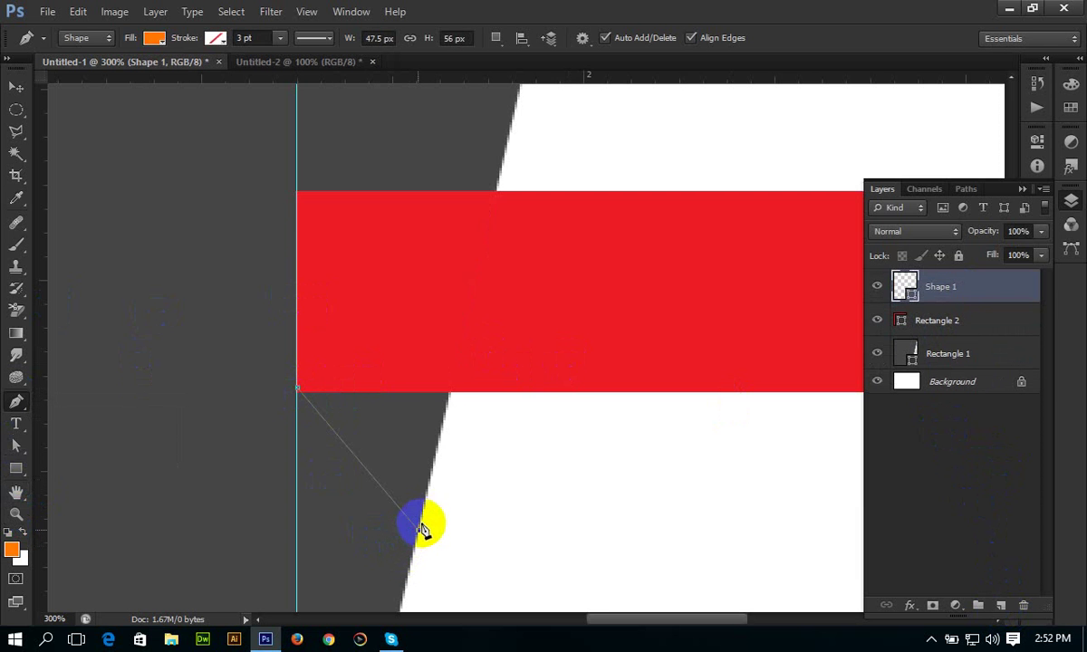
left_click(449, 396)
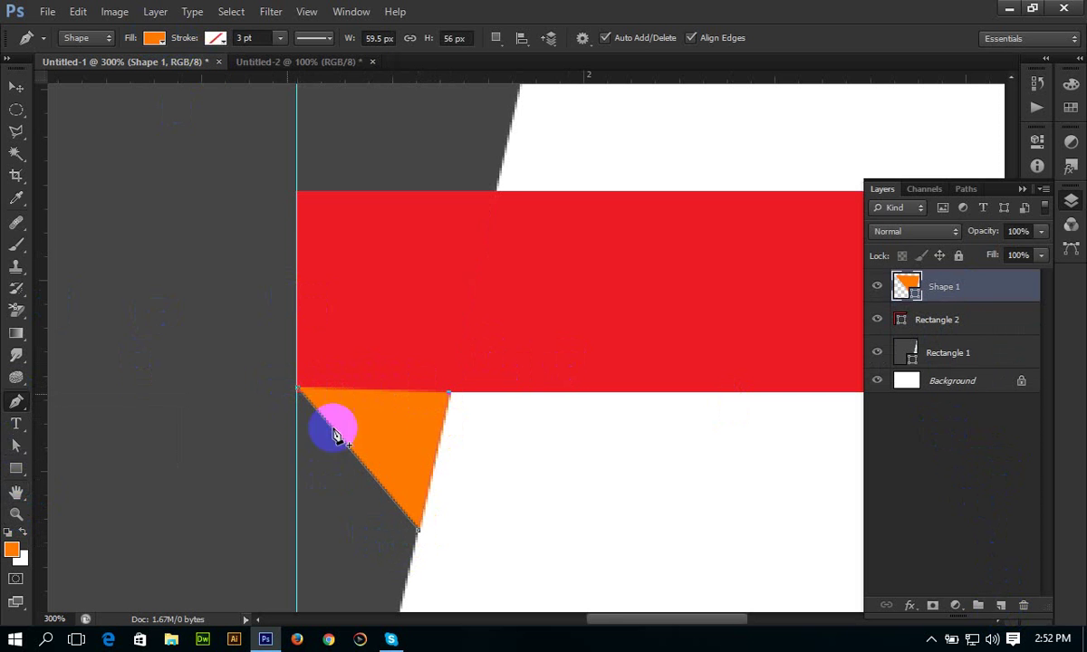
left_click(302, 395)
key("ctrl+plus")
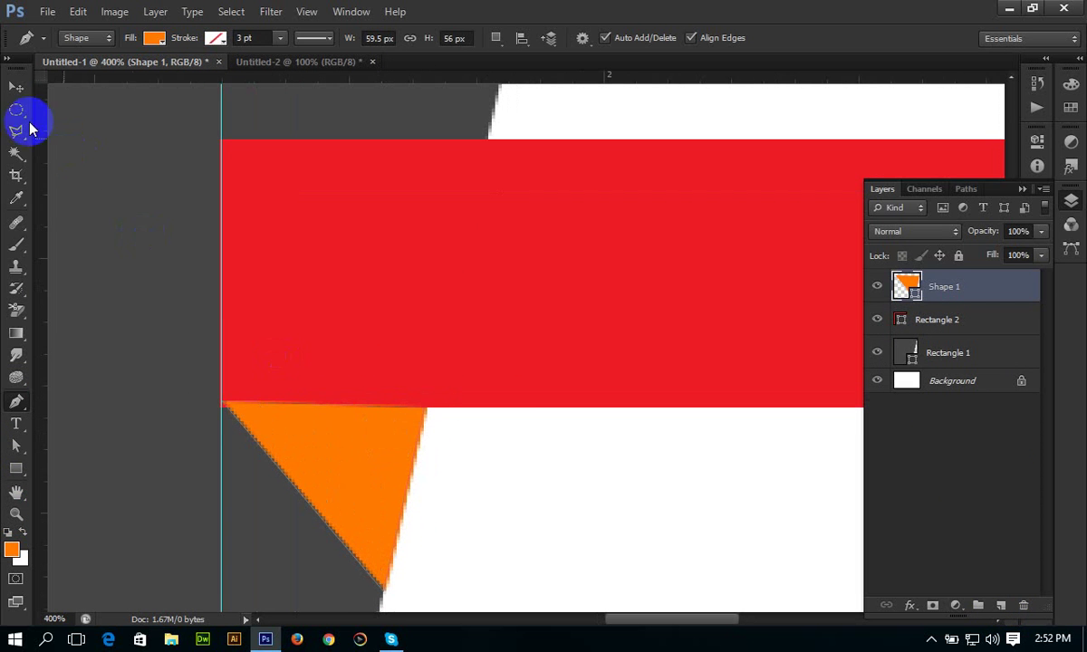
left_click(16, 86)
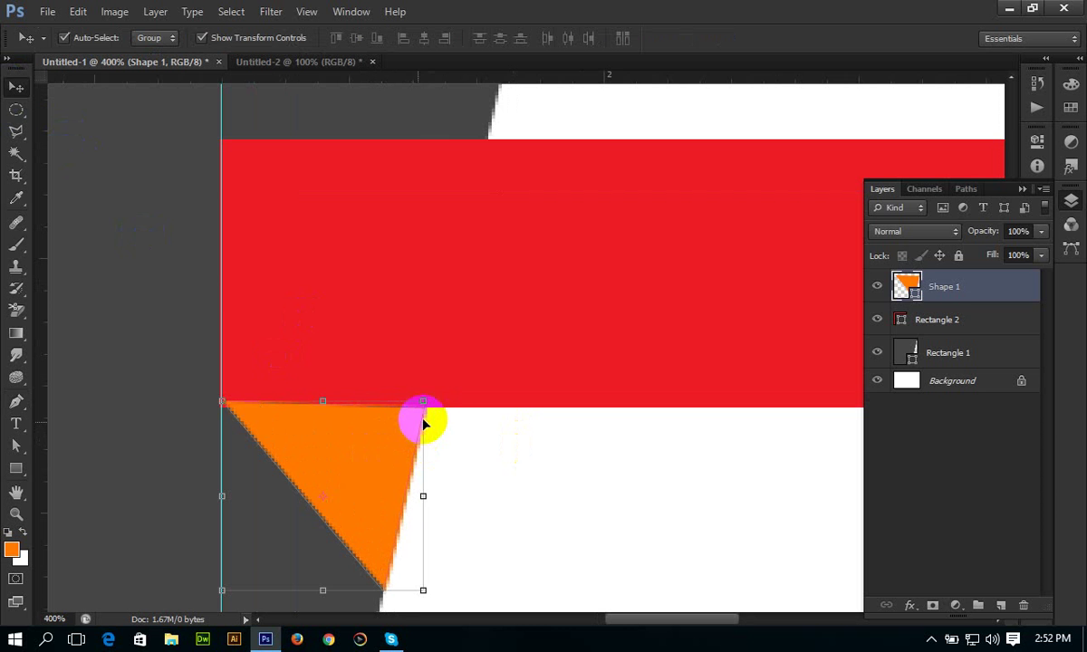
scroll(554, 507, "down", 2)
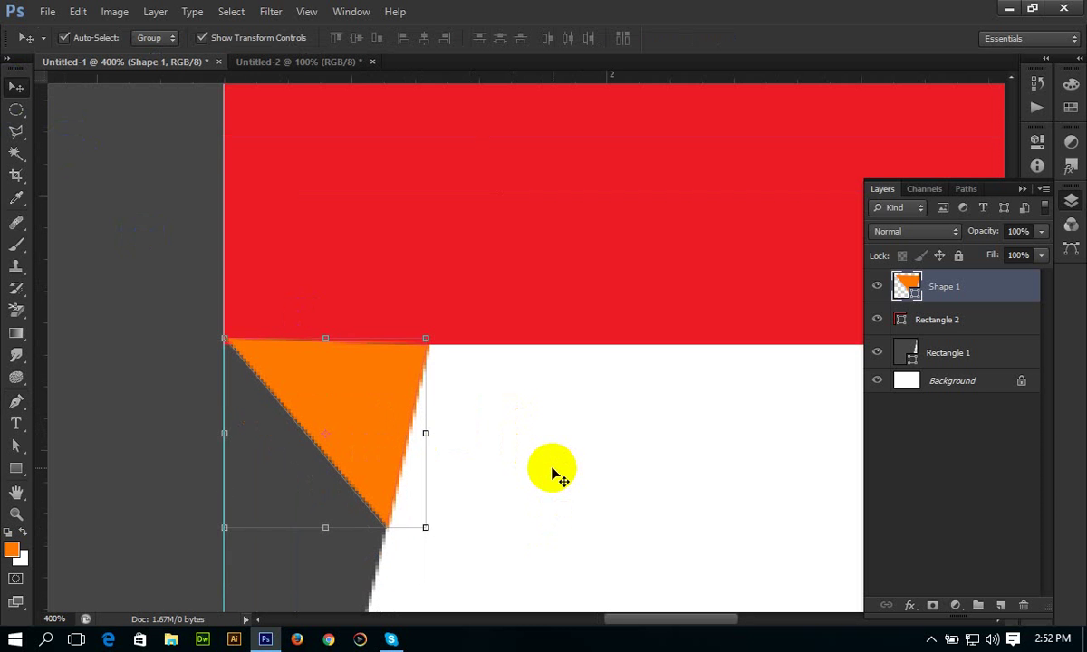
key("ctrl+plus")
key("ctrl+plus")
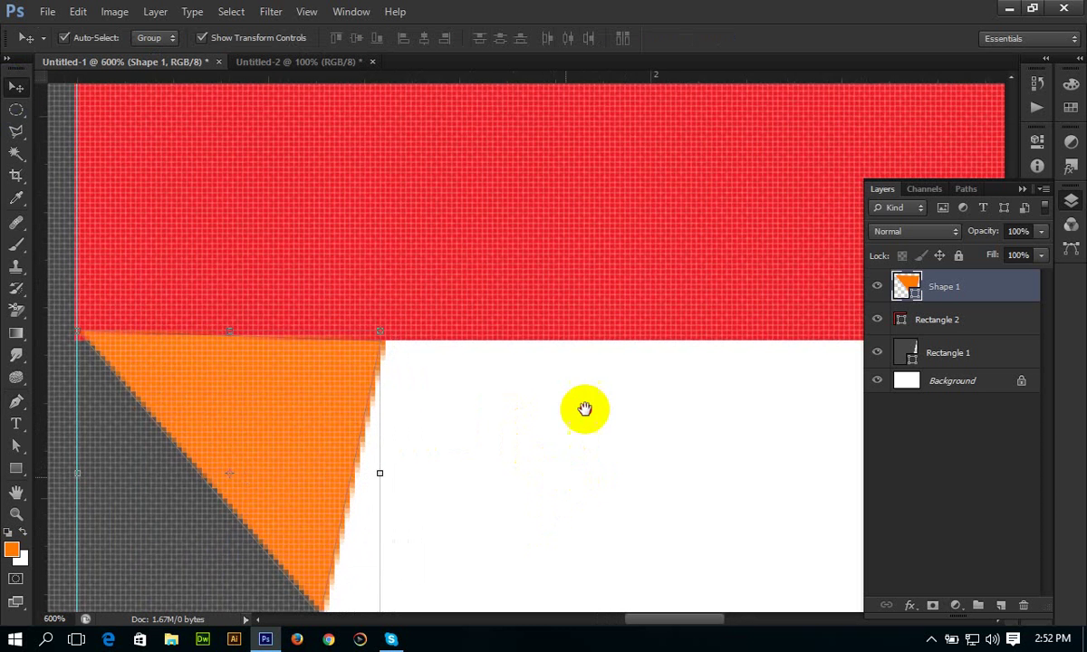
scroll(334, 365, "down", 2)
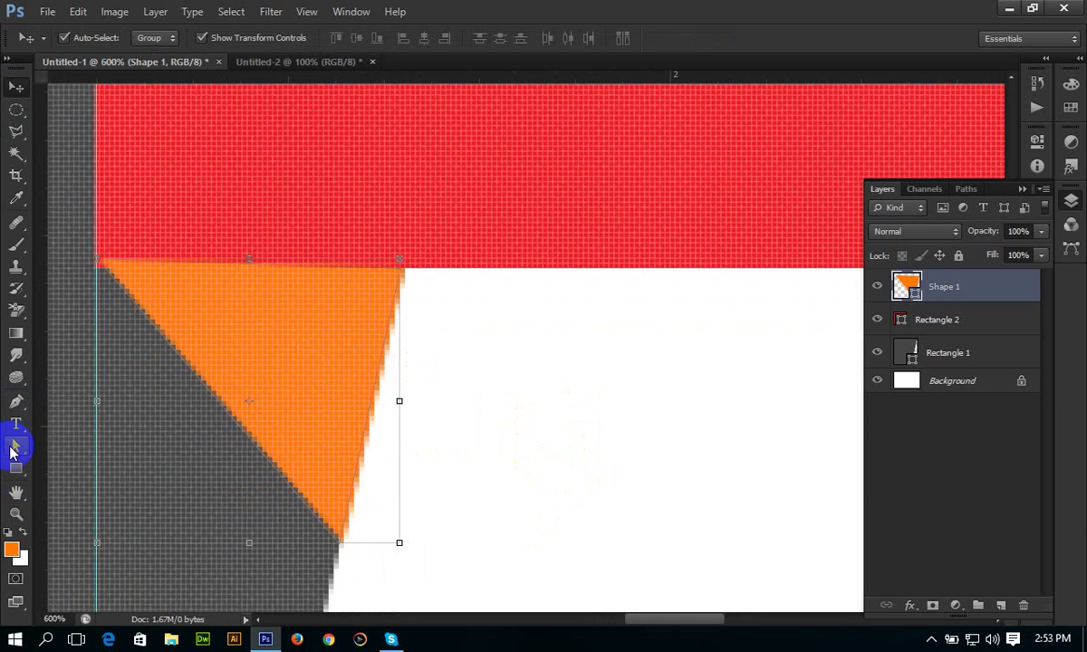
Step: Drag the triangle's top anchors with Direct Selection onto the red banner's bottom edge
left_click_drag(14, 445, 80, 459)
left_click(80, 459)
left_click(460, 422)
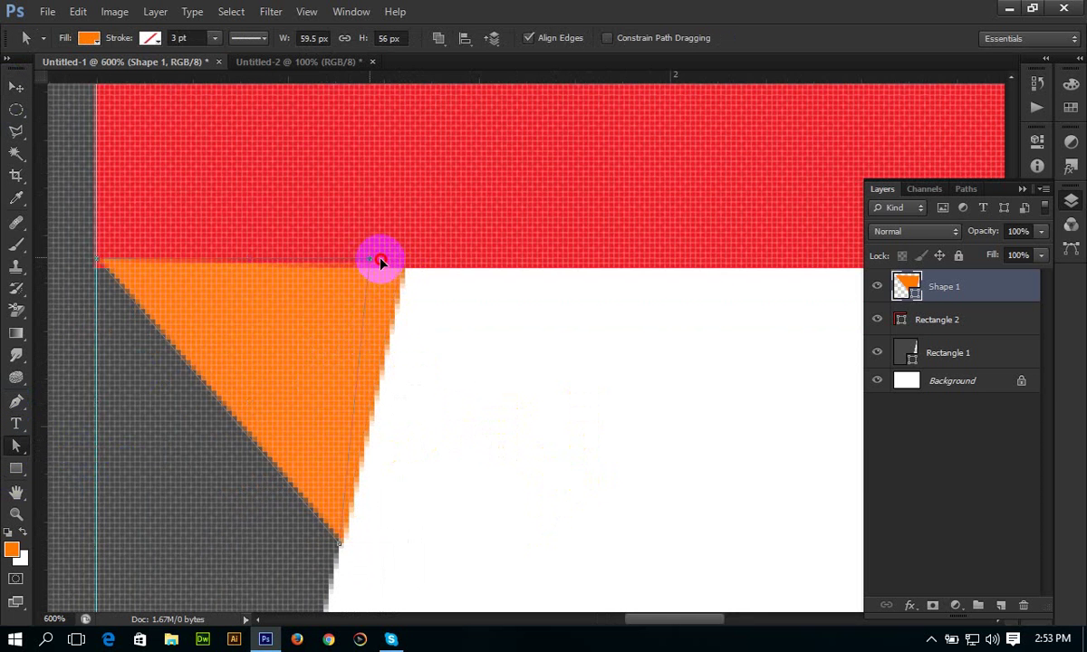
left_click_drag(379, 262, 391, 263)
left_click(397, 276)
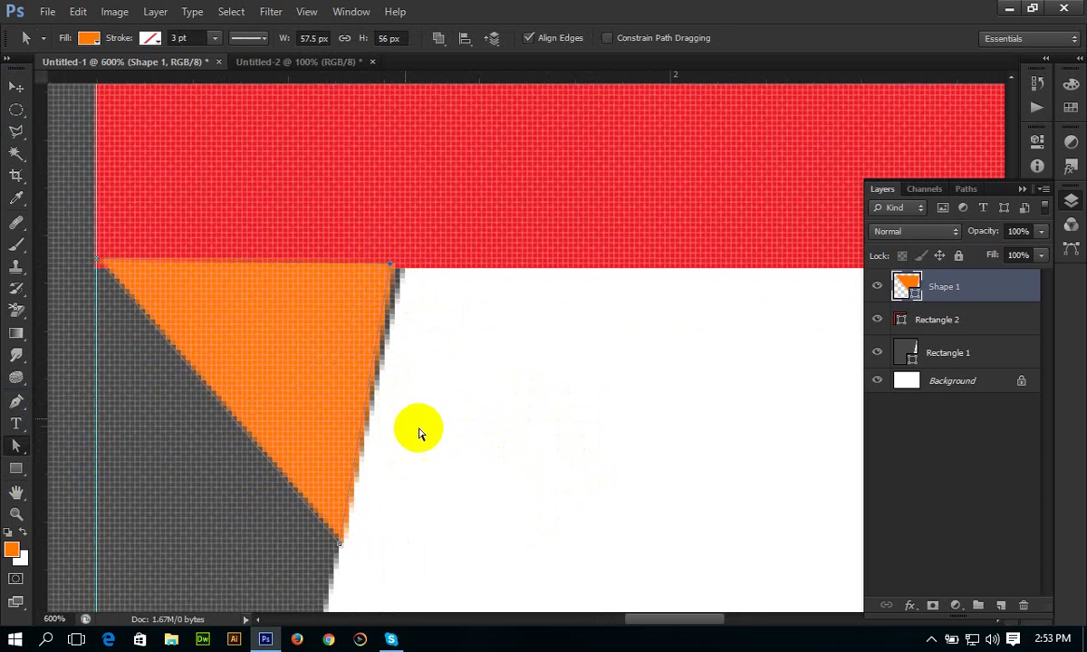
left_click_drag(464, 426, 388, 277)
left_click_drag(408, 264, 406, 264)
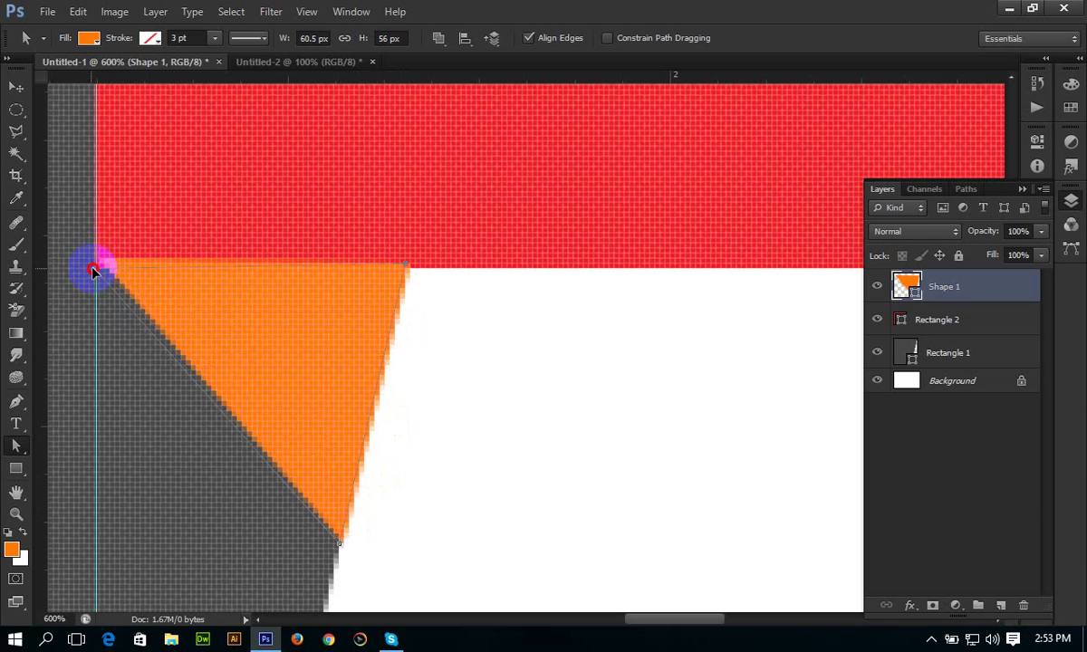
left_click_drag(97, 271, 95, 269)
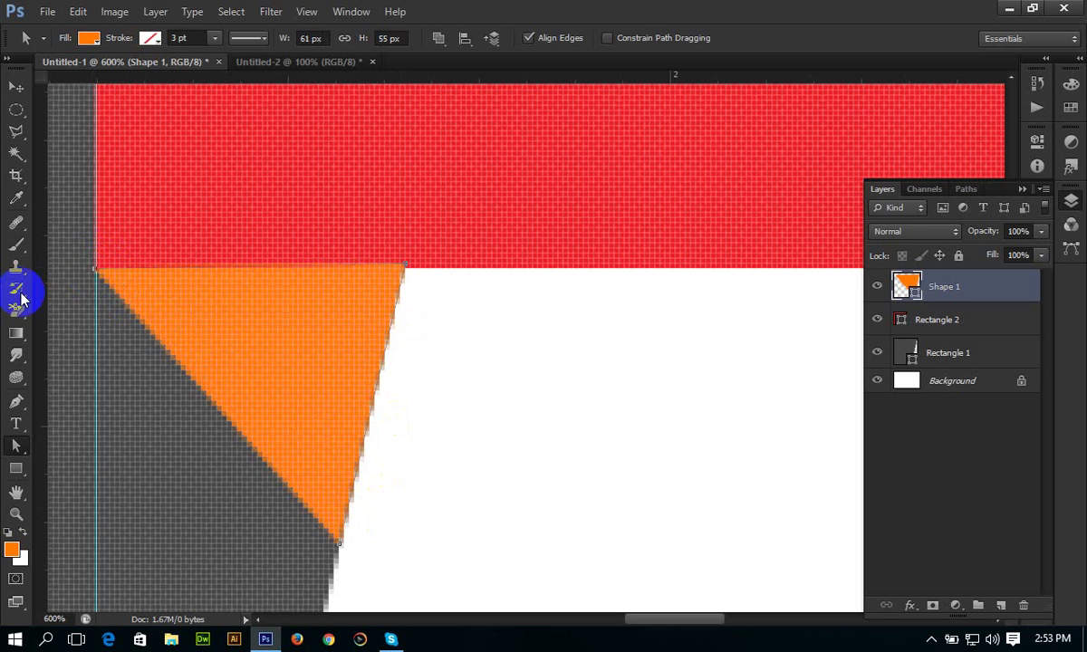
key("ctrl+1")
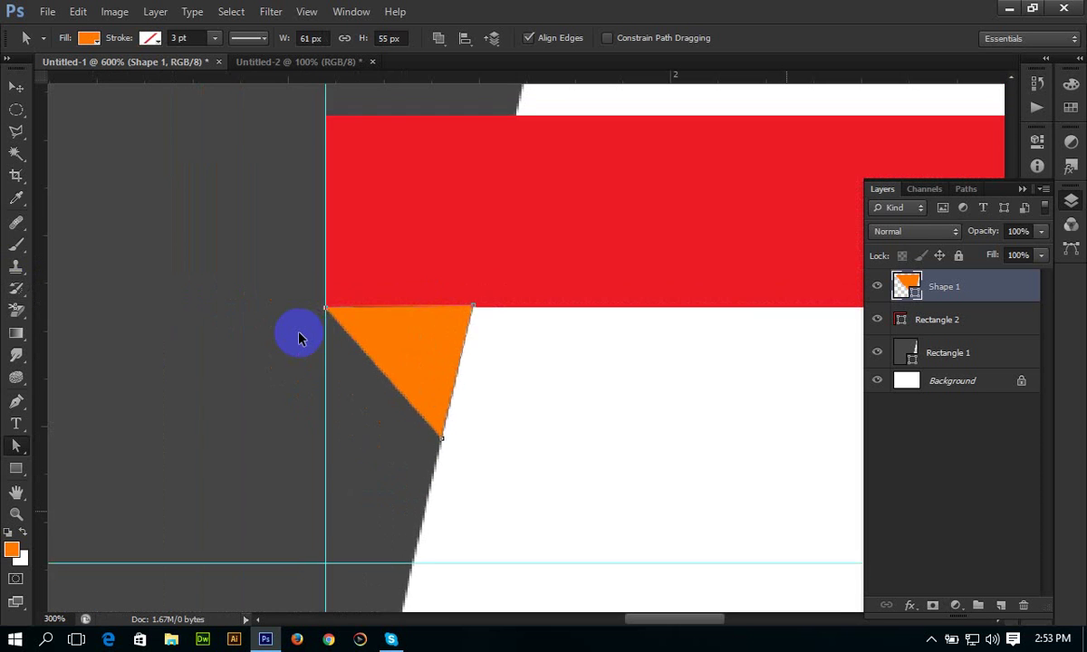
key("ctrl+minus")
key("ctrl+plus")
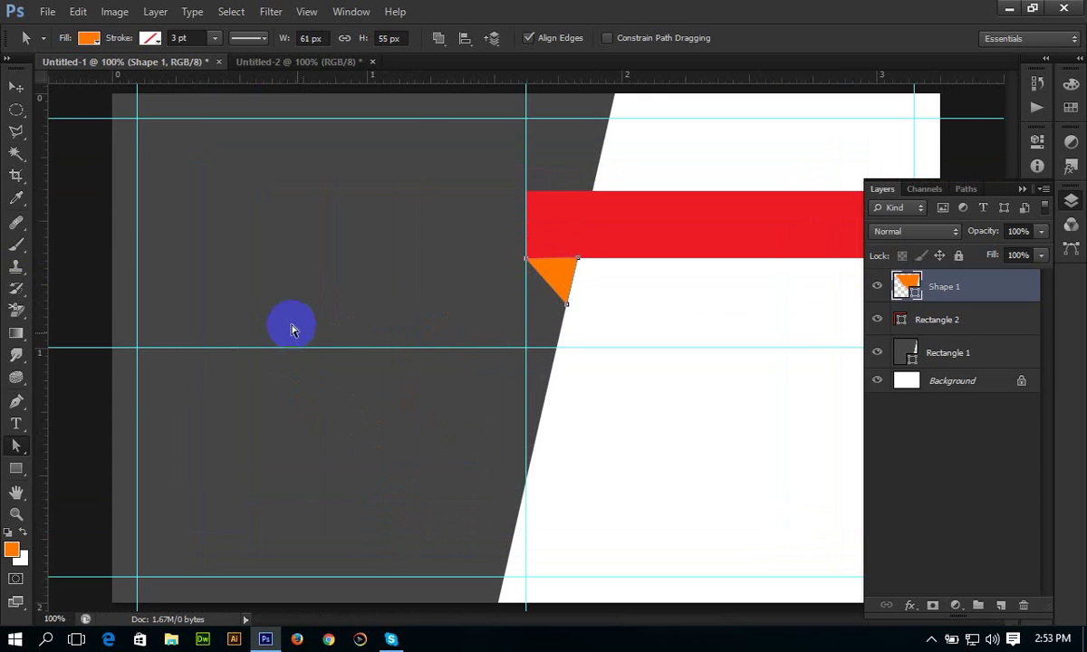
Step: Change the triangle's fill from orange to a crimson swatch in the options bar
left_click(15, 86)
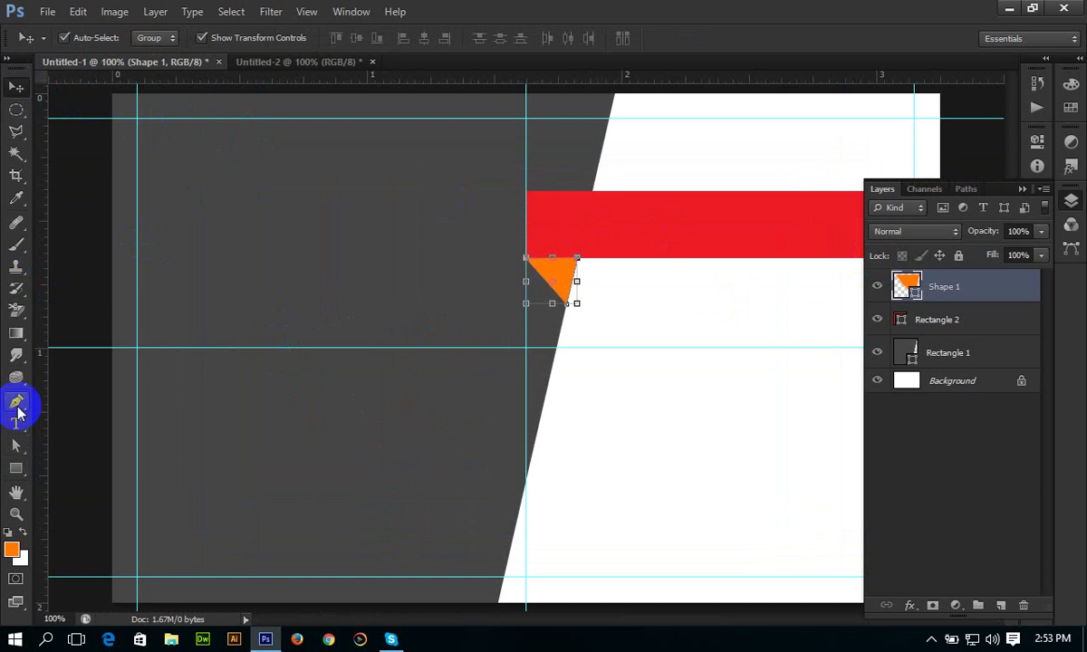
left_click(15, 401)
left_click(157, 40)
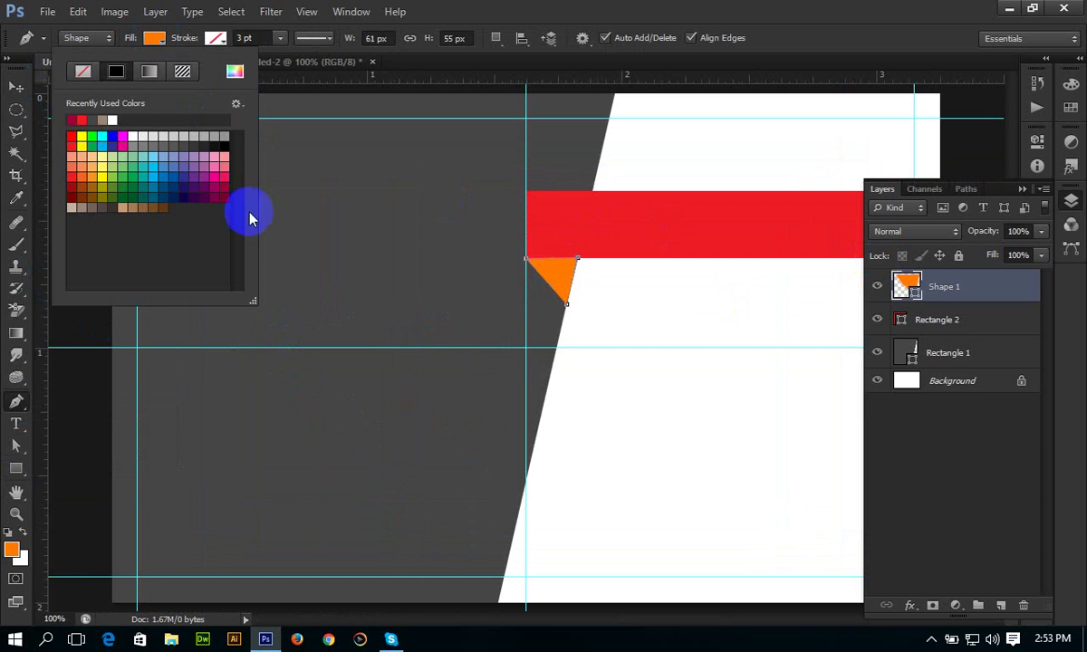
left_click(223, 182)
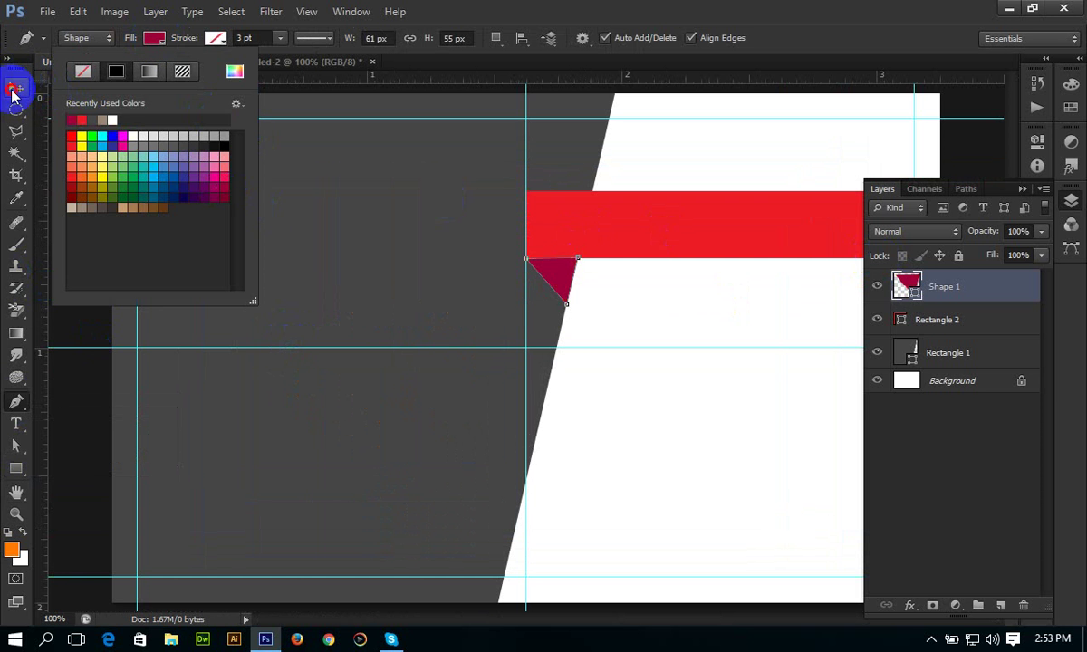
left_click(15, 86)
key("ctrl+Tab")
key("ctrl+minus")
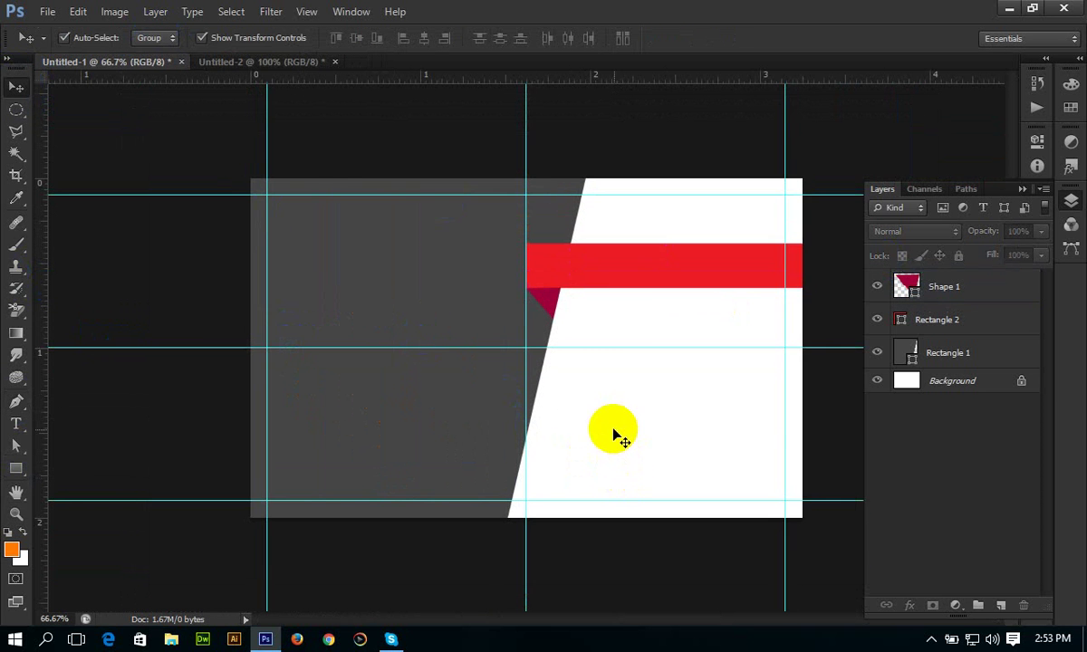
key("ctrl+plus")
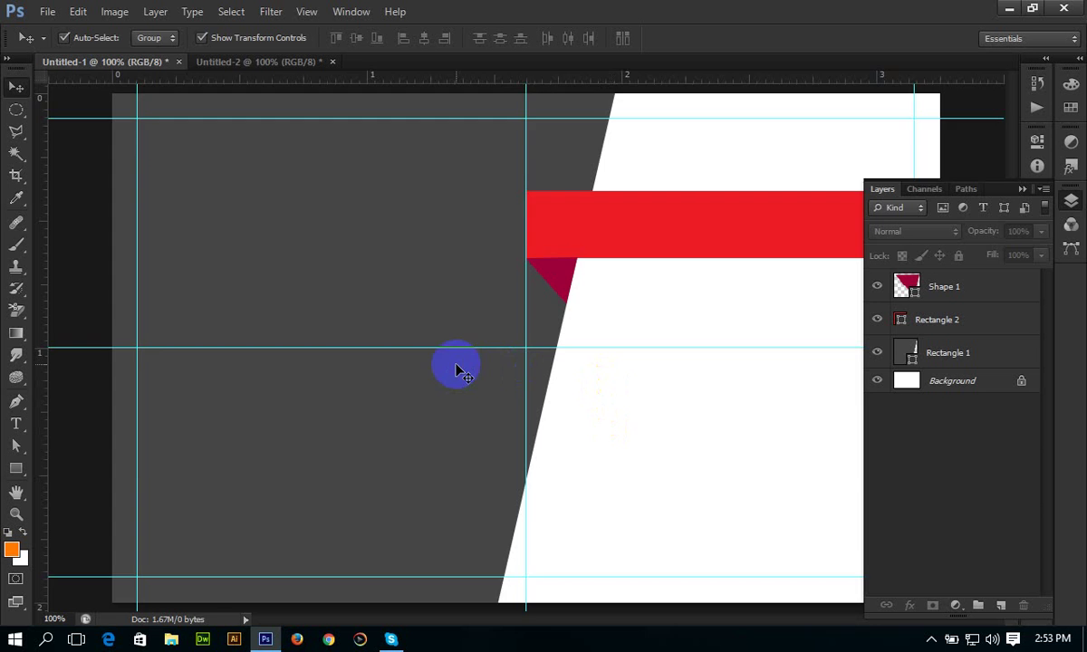
key("ctrl+plus")
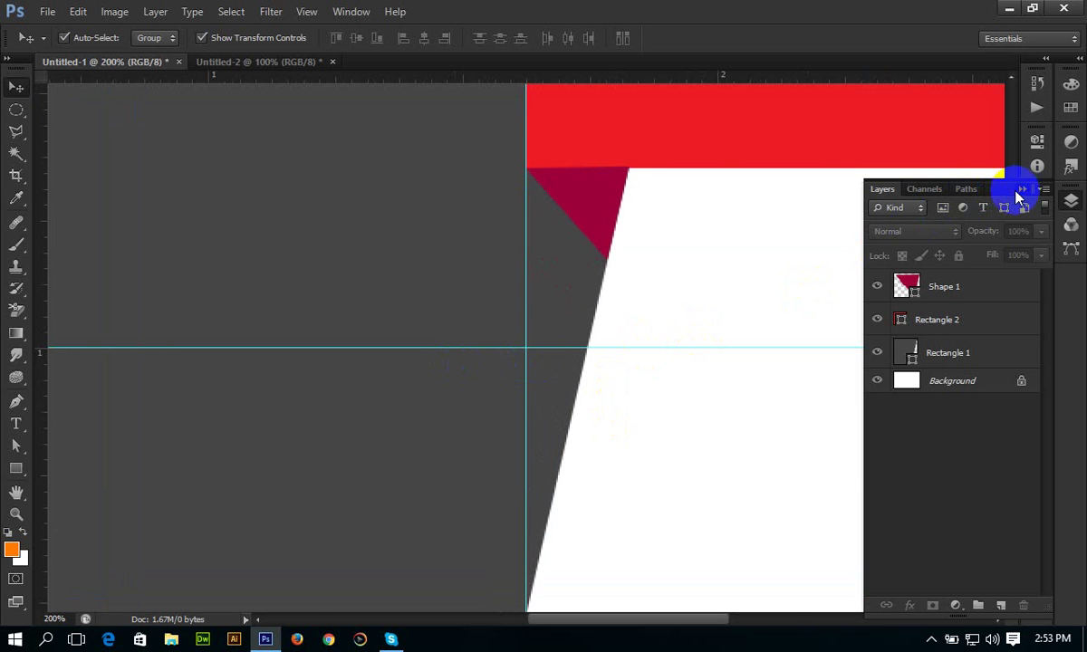
left_click(1019, 190)
mouse_move(682, 320)
left_mouse_down()
mouse_move(555, 340)
mouse_move(469, 372)
left_mouse_up()
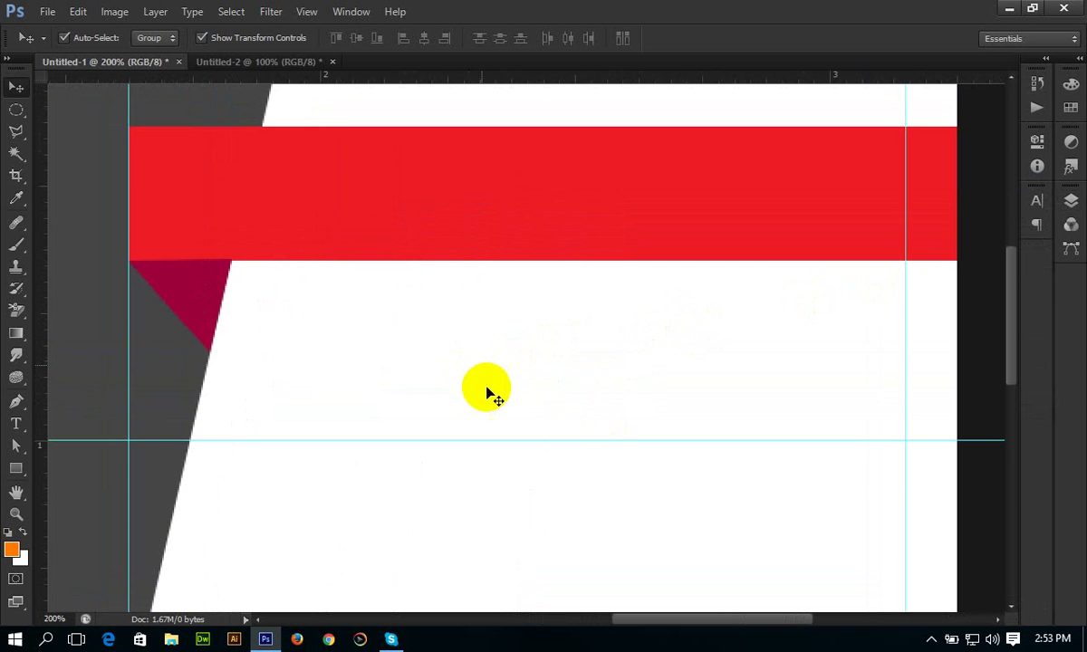
left_click(16, 424)
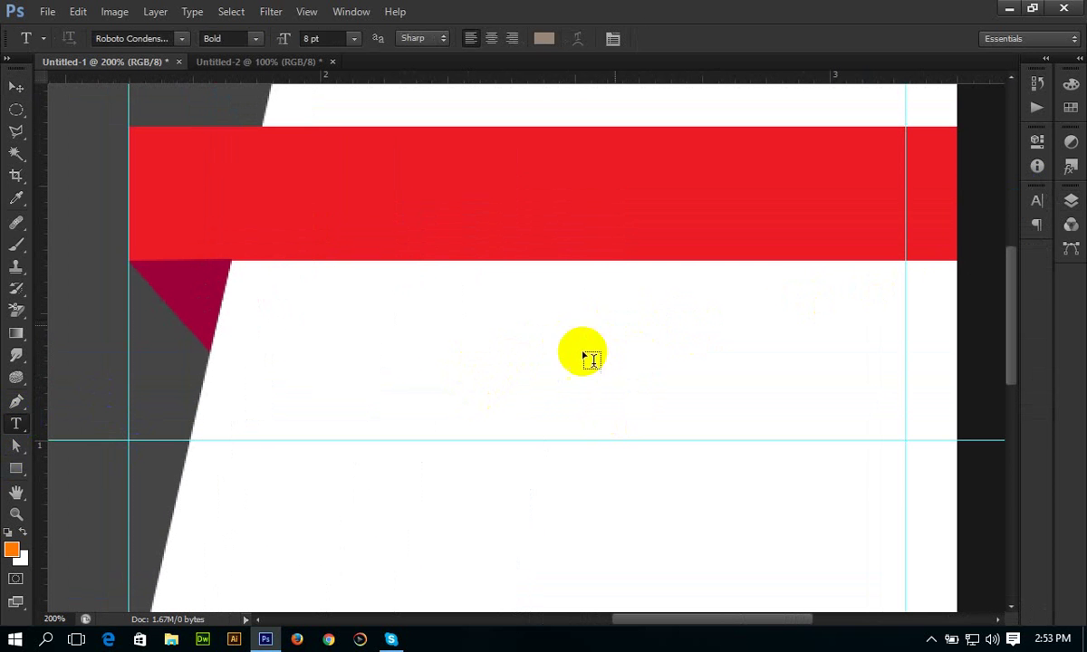
left_click(468, 335)
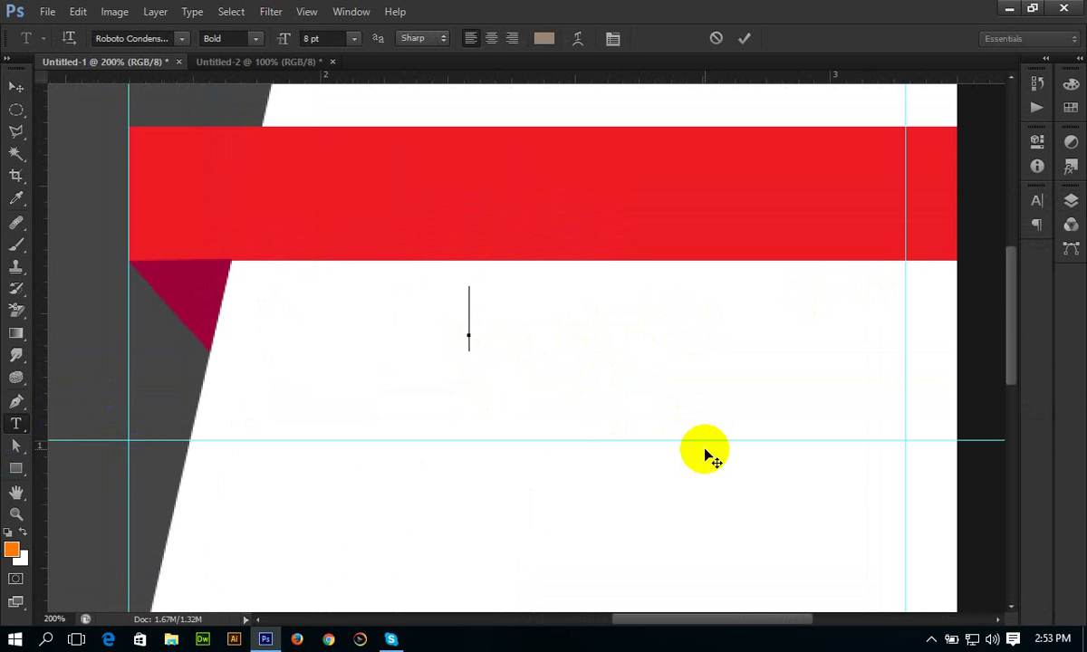
type("M")
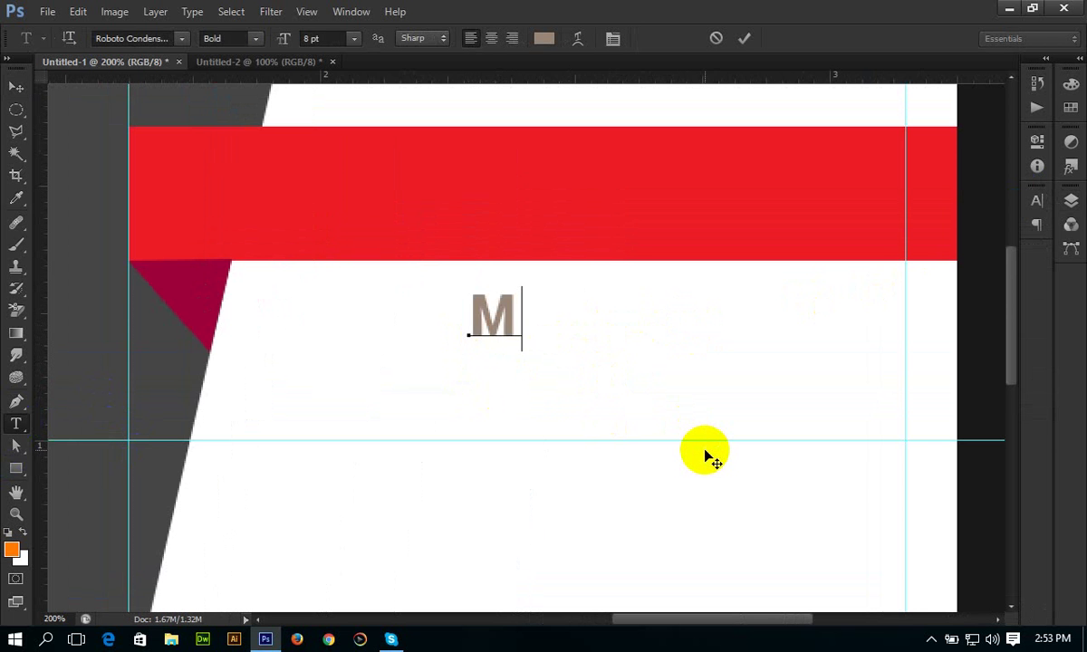
key("BackSpace")
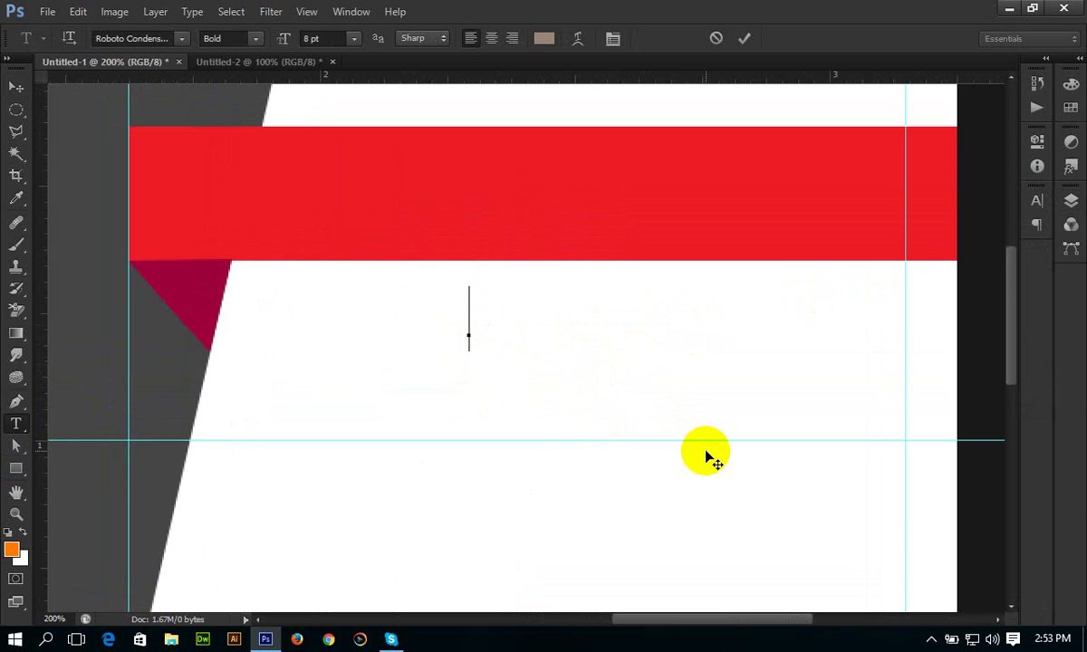
type("K")
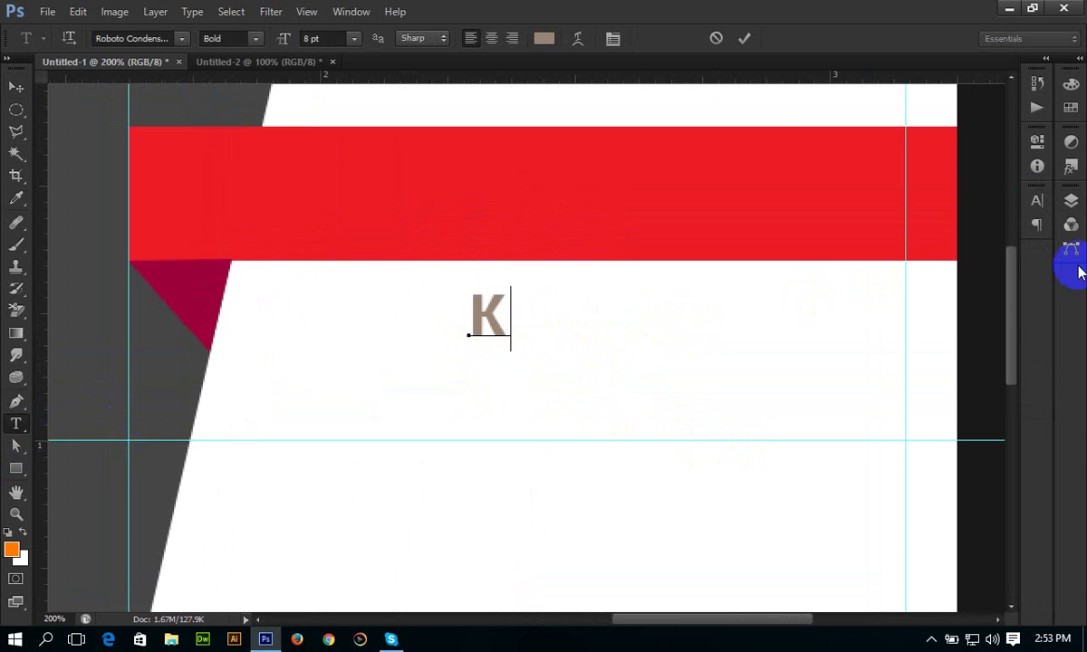
left_click(1038, 202)
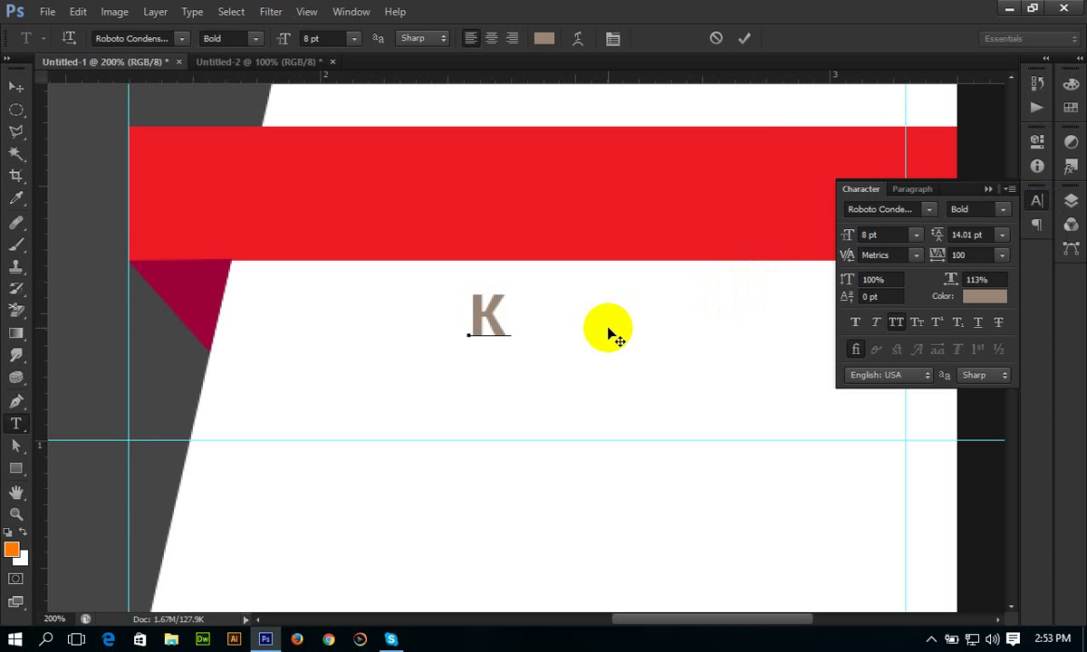
type("W")
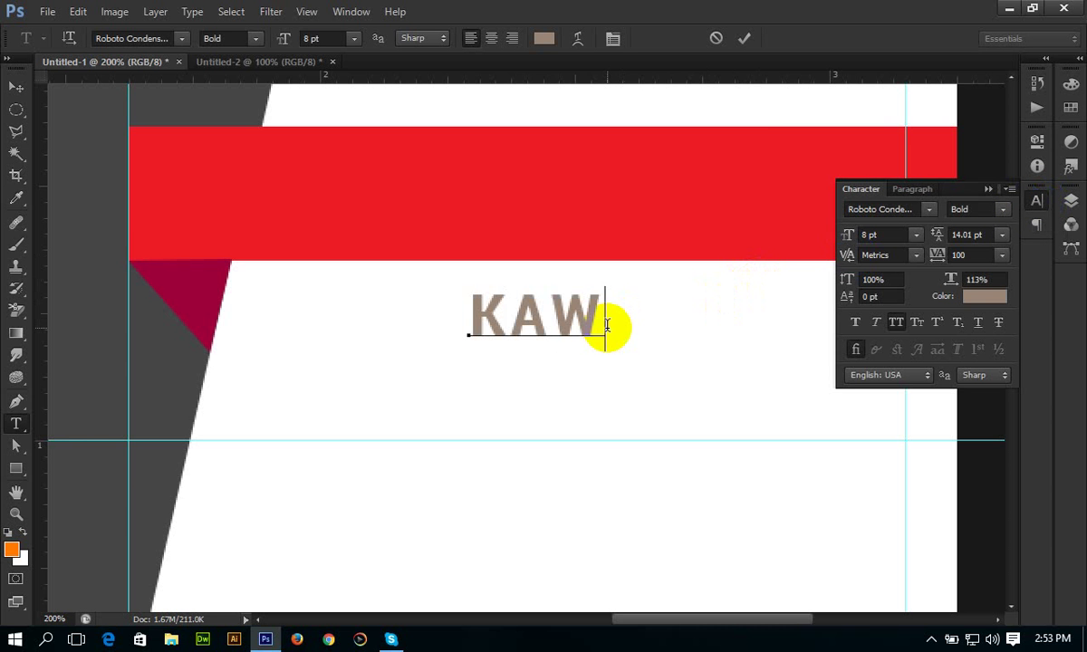
type("SER AH")
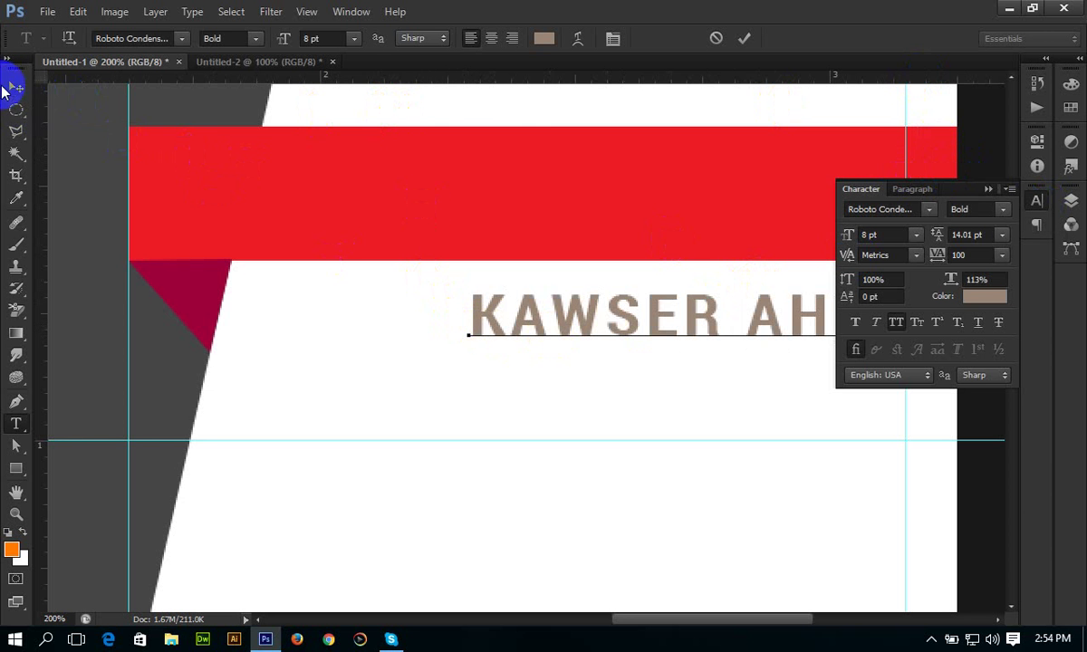
left_click(15, 87)
left_click_drag(518, 307, 401, 214)
Step: Set the name text colour to white (#ffffff) and reposition it on the banner
key("ctrl+minus")
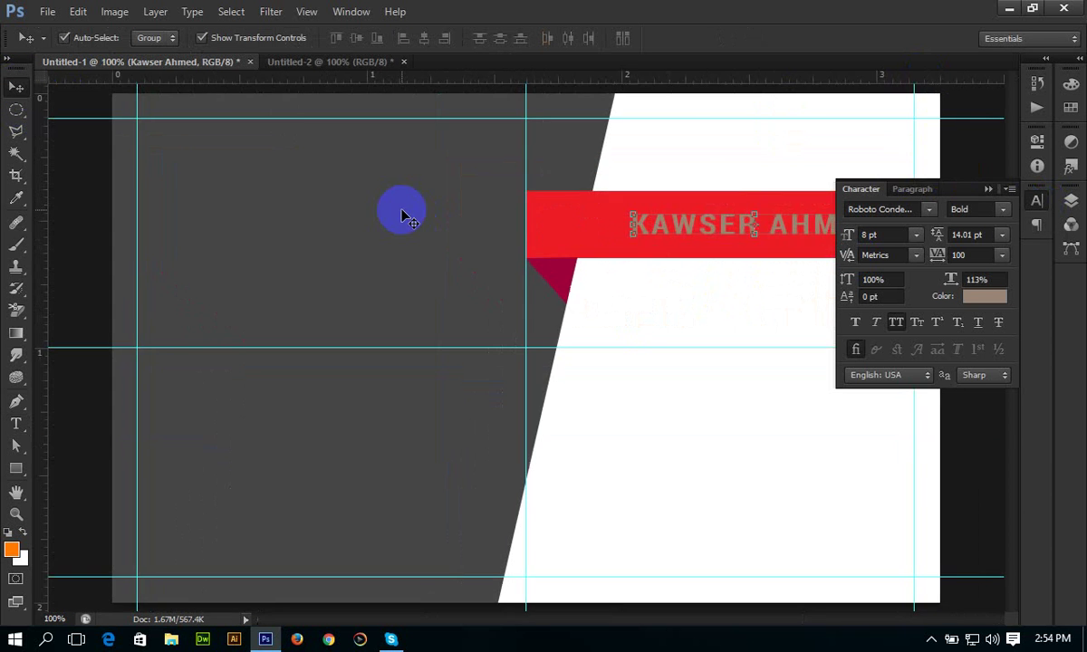
key("ctrl+plus")
left_click_drag(493, 340, 516, 382)
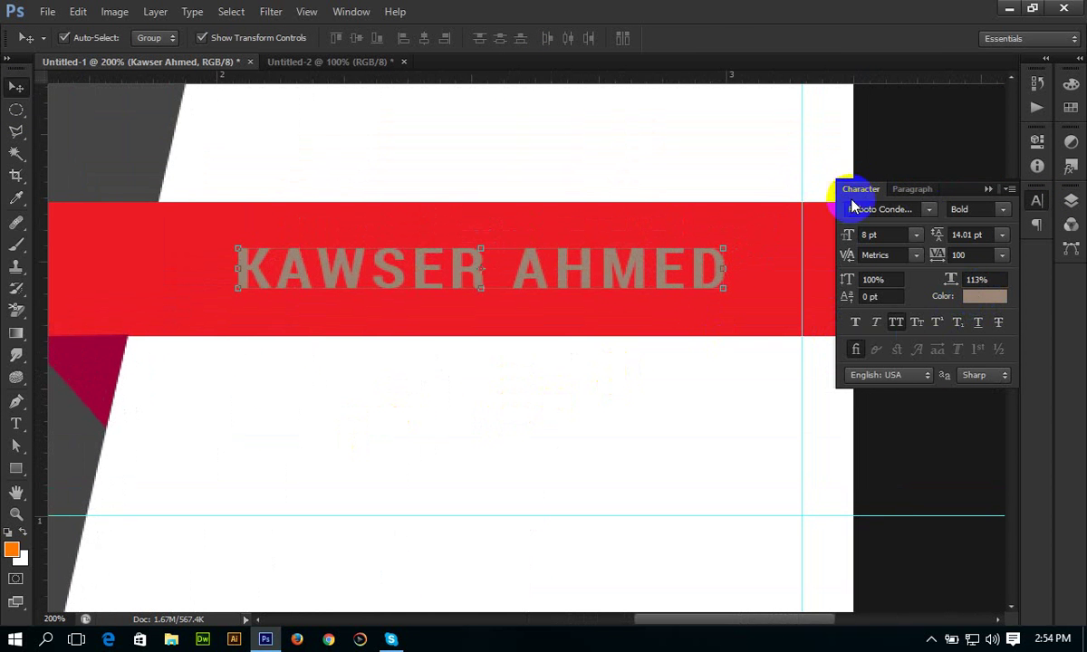
left_click(985, 295)
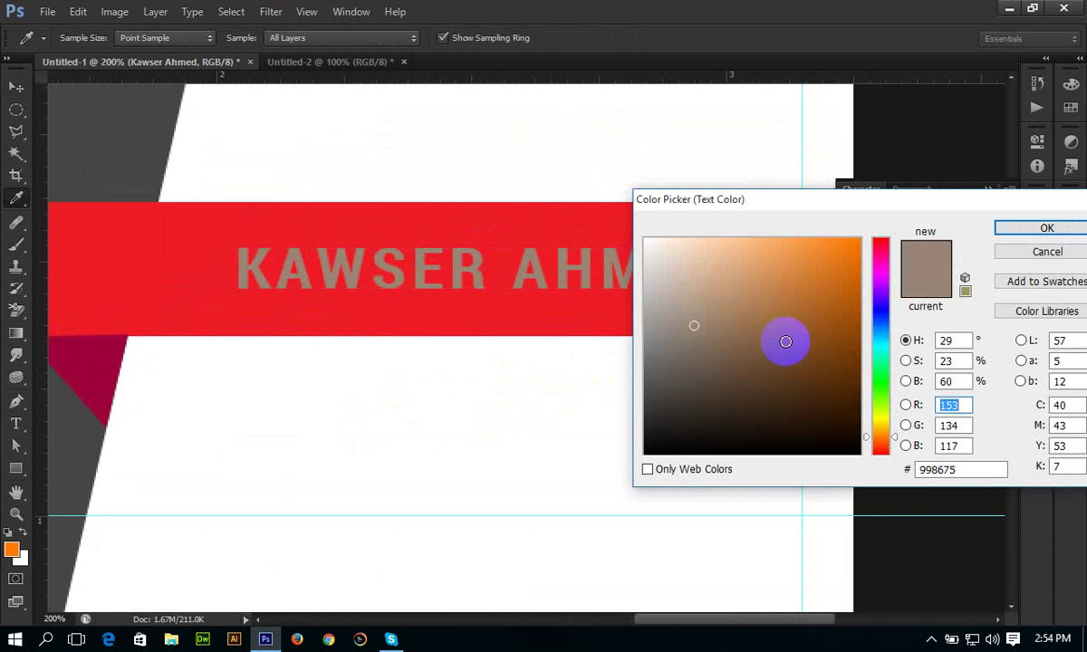
mouse_move(785, 341)
left_mouse_down()
mouse_move(842, 252)
mouse_move(750, 286)
mouse_move(774, 360)
mouse_move(883, 483)
left_mouse_up()
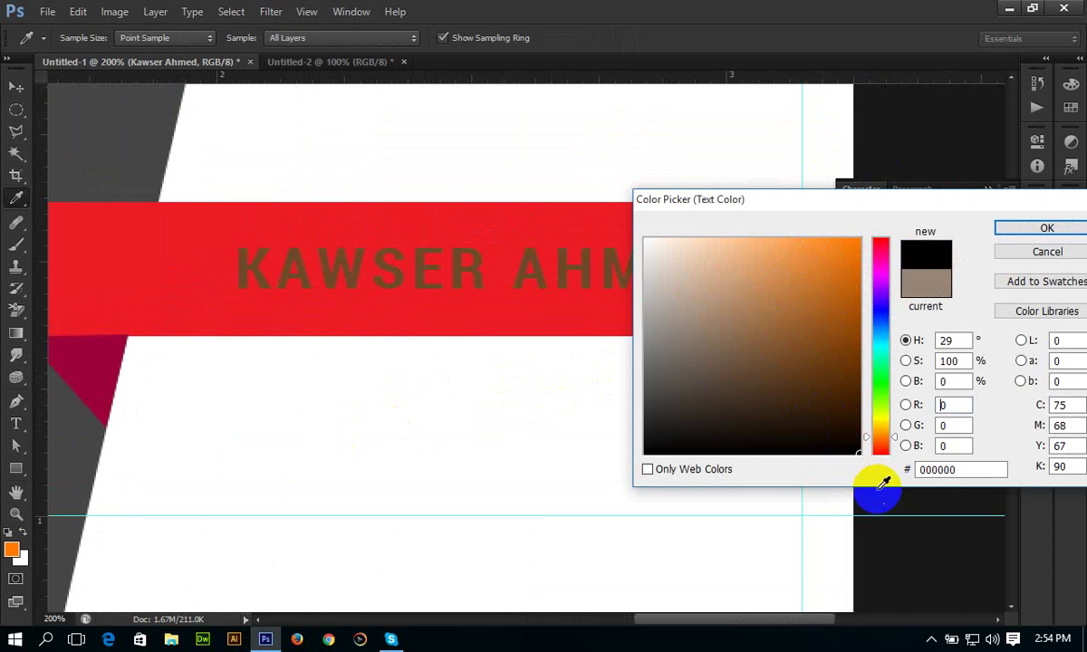
left_click_drag(781, 372, 582, 189)
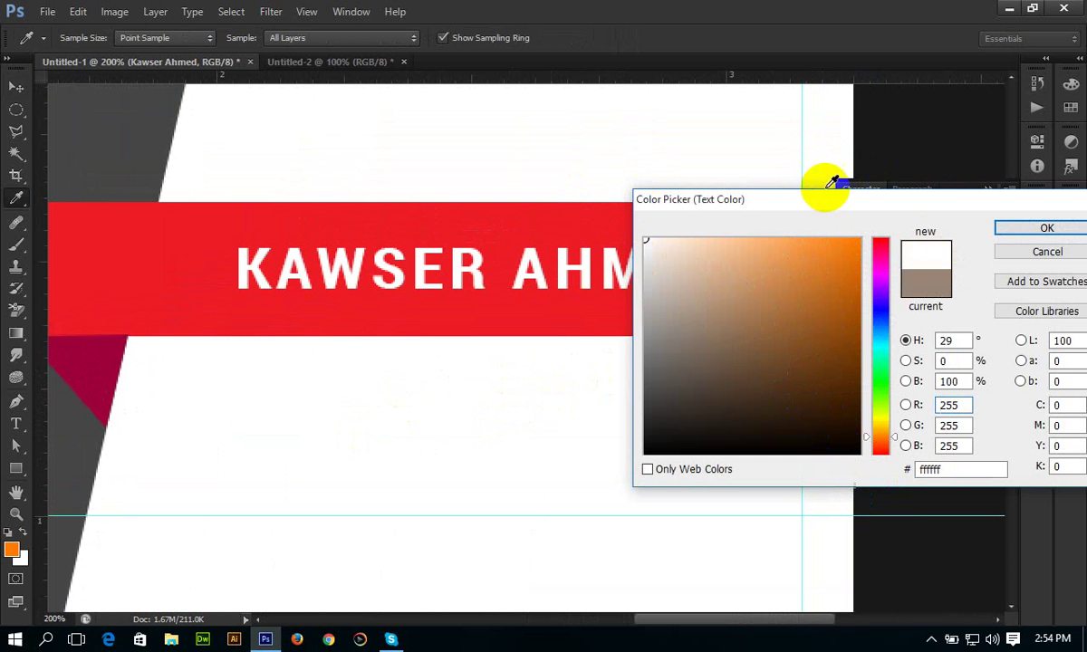
left_click(1033, 228)
key("v")
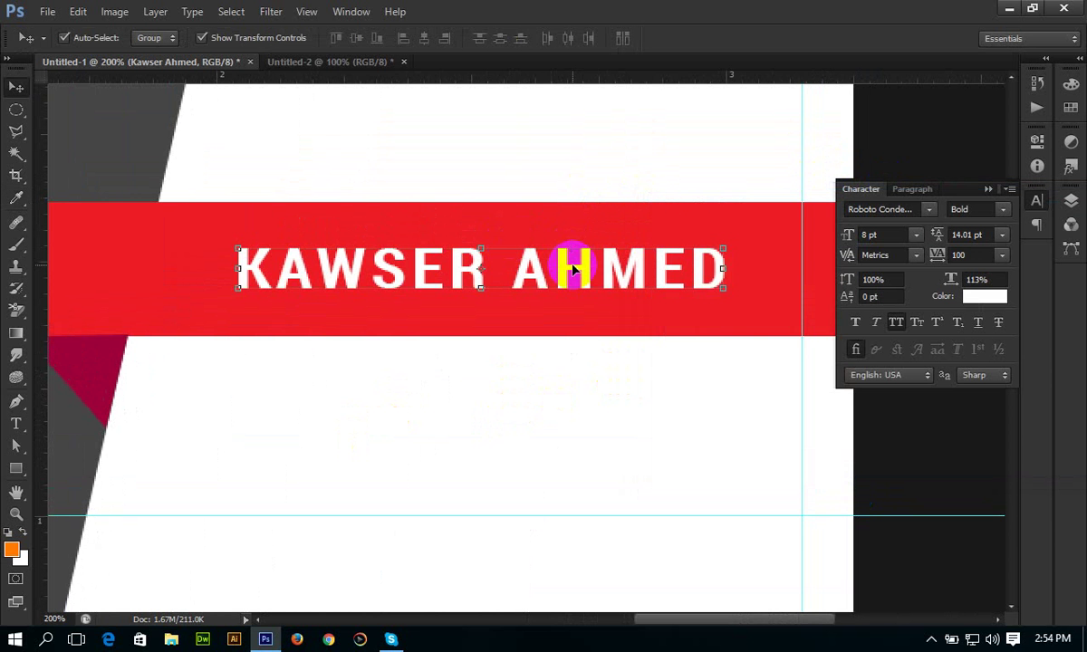
mouse_move(574, 276)
left_mouse_down()
mouse_move(587, 458)
mouse_move(609, 274)
left_mouse_up()
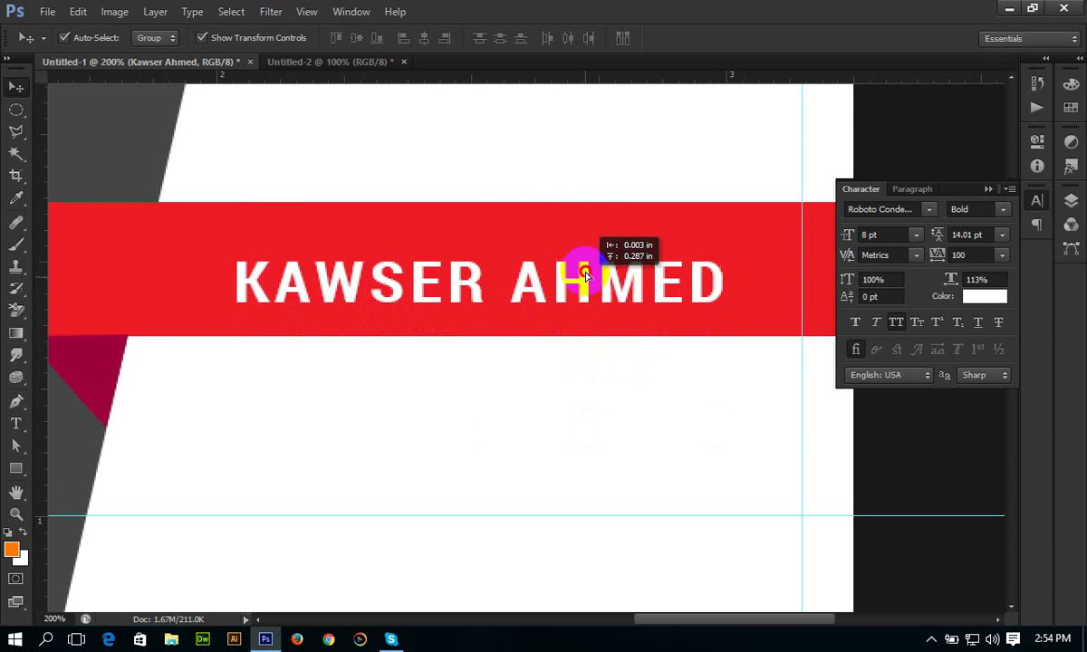
Step: Move the name layer below Rectangle 2 and toggle the banner's visibility to check it
left_click(1071, 201)
mouse_move(987, 284)
left_mouse_down()
mouse_move(991, 352)
mouse_move(991, 308)
left_mouse_up()
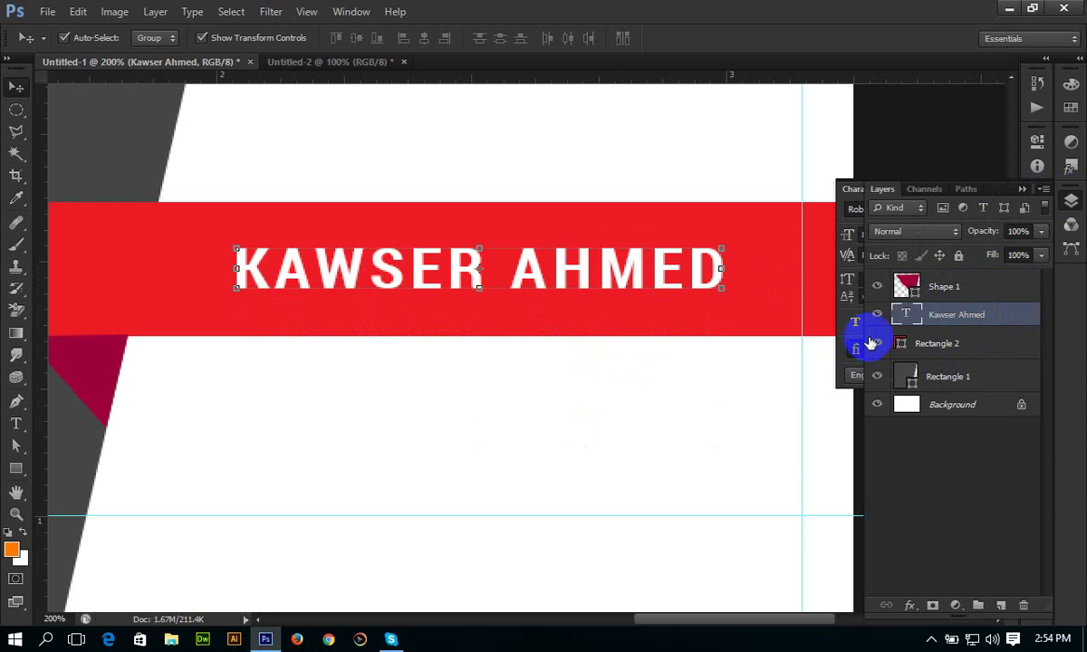
left_click(878, 342)
left_click(877, 342)
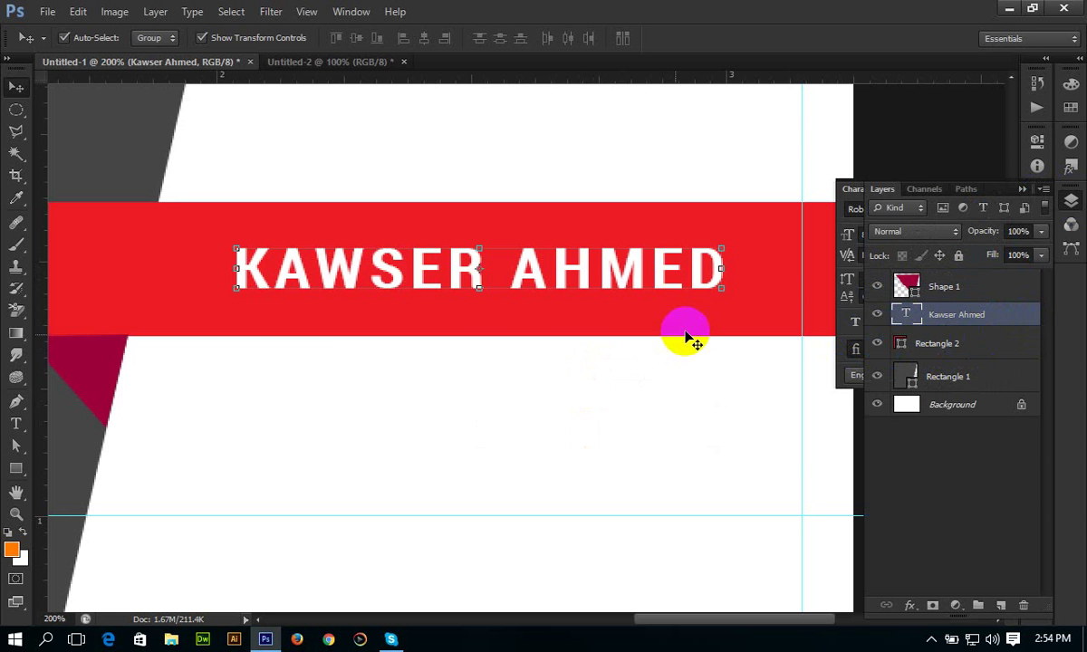
left_click(24, 422)
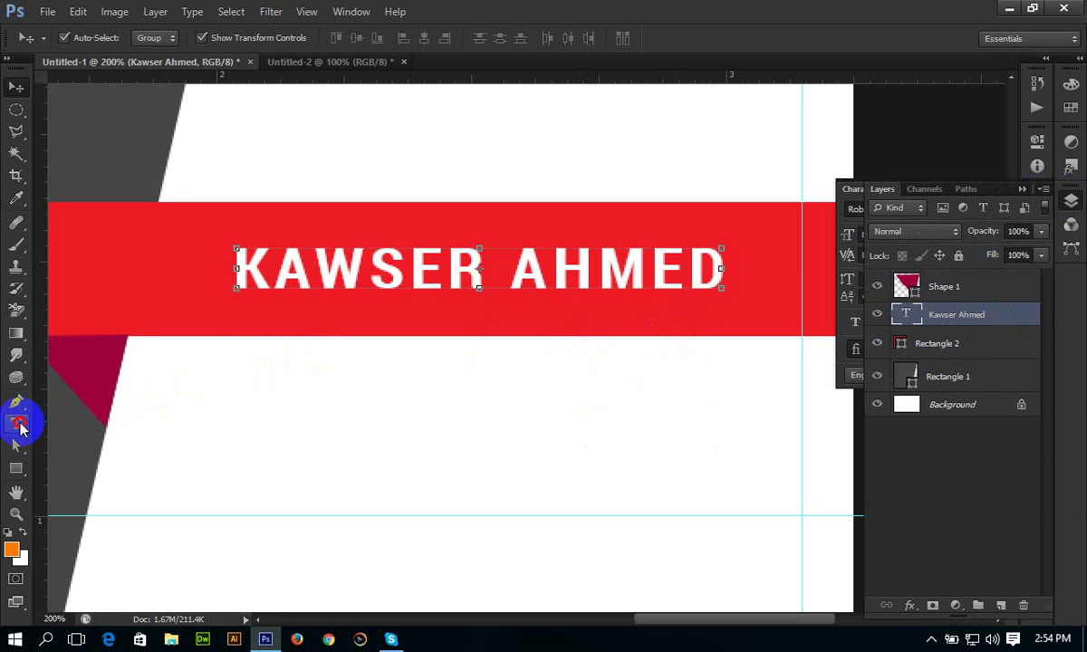
left_click(249, 270)
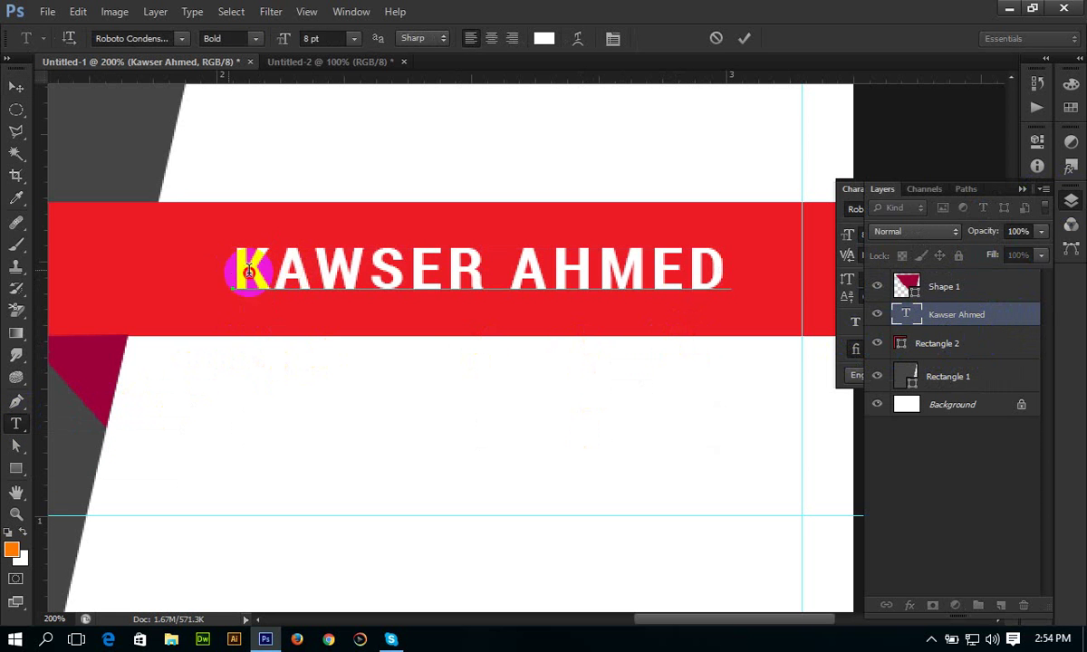
left_click_drag(249, 269, 715, 288)
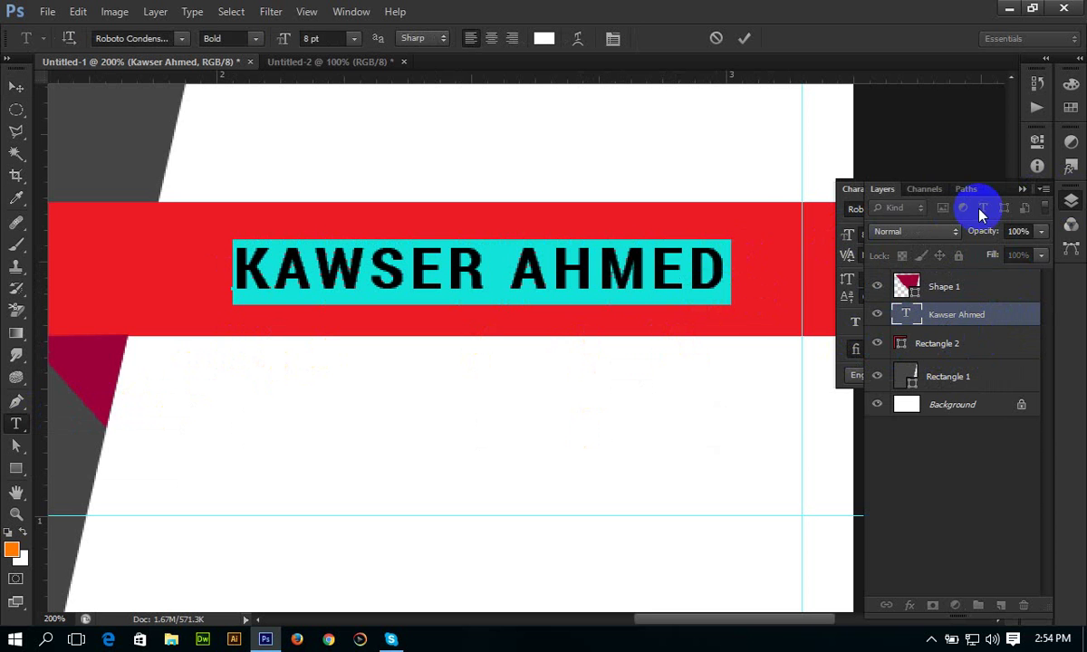
left_click(1031, 192)
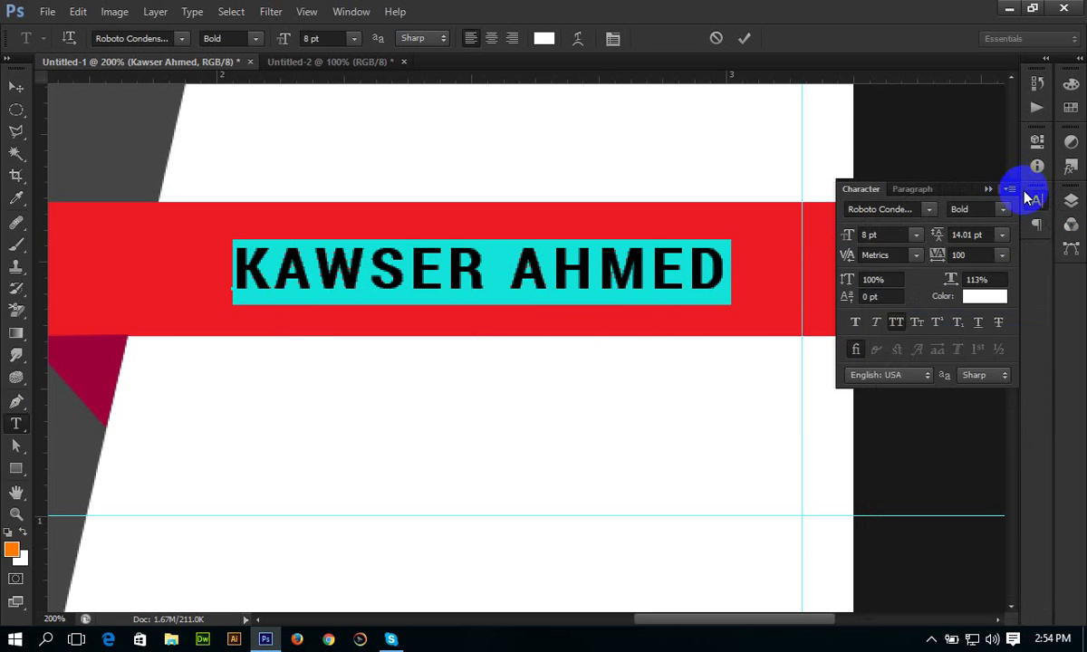
left_click(847, 237)
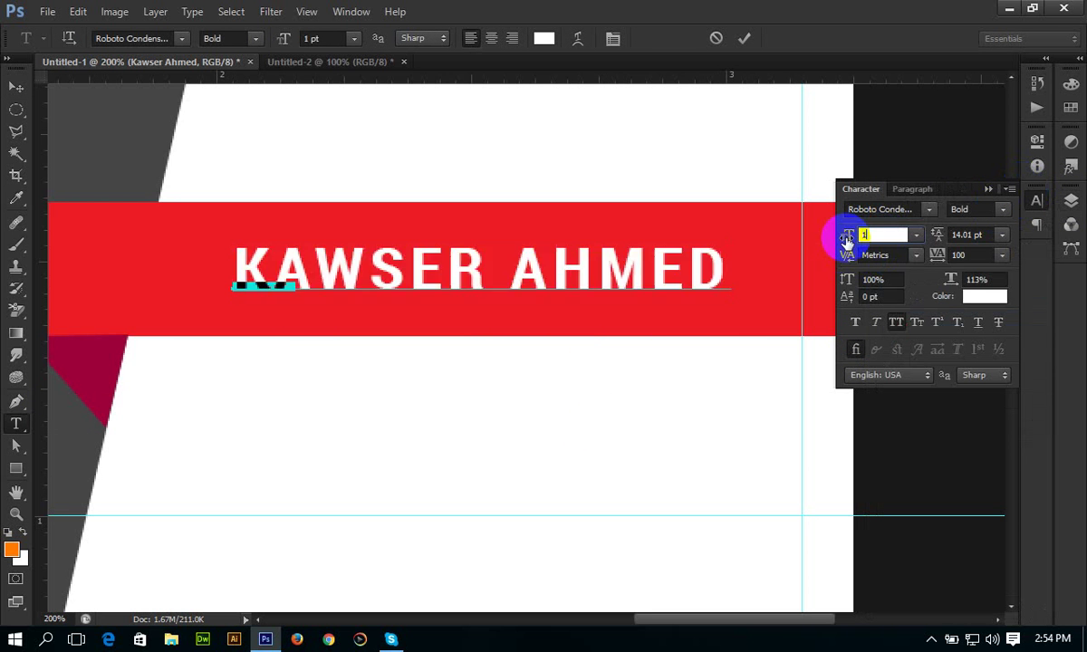
type("12")
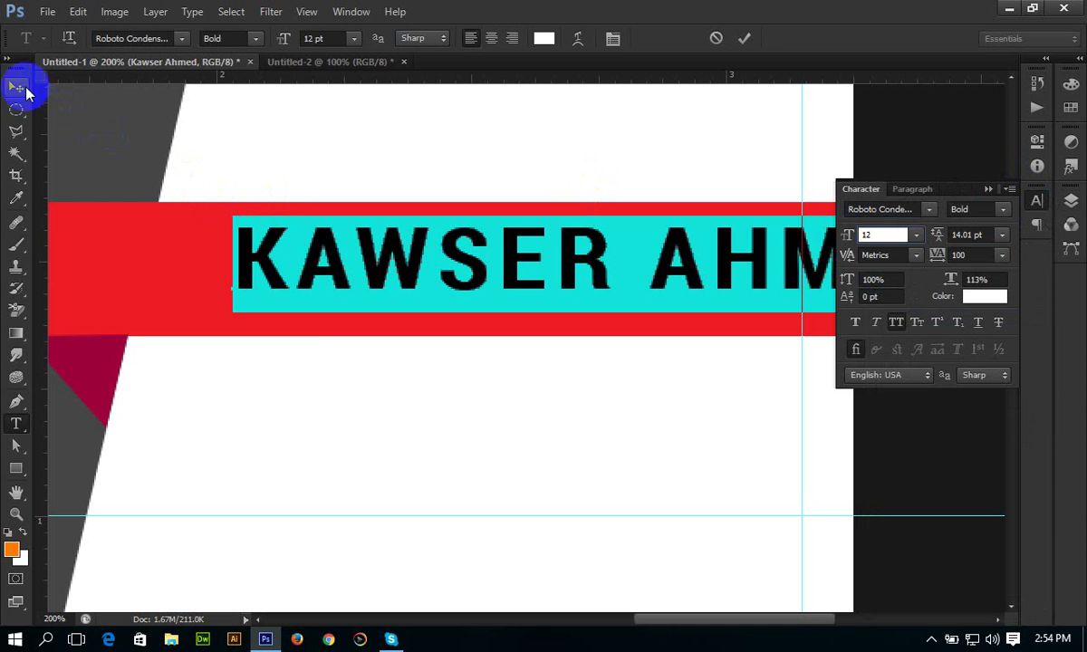
left_click(18, 88)
Step: Nudge the enlarged name into place inside the red banner
key("ctrl+minus")
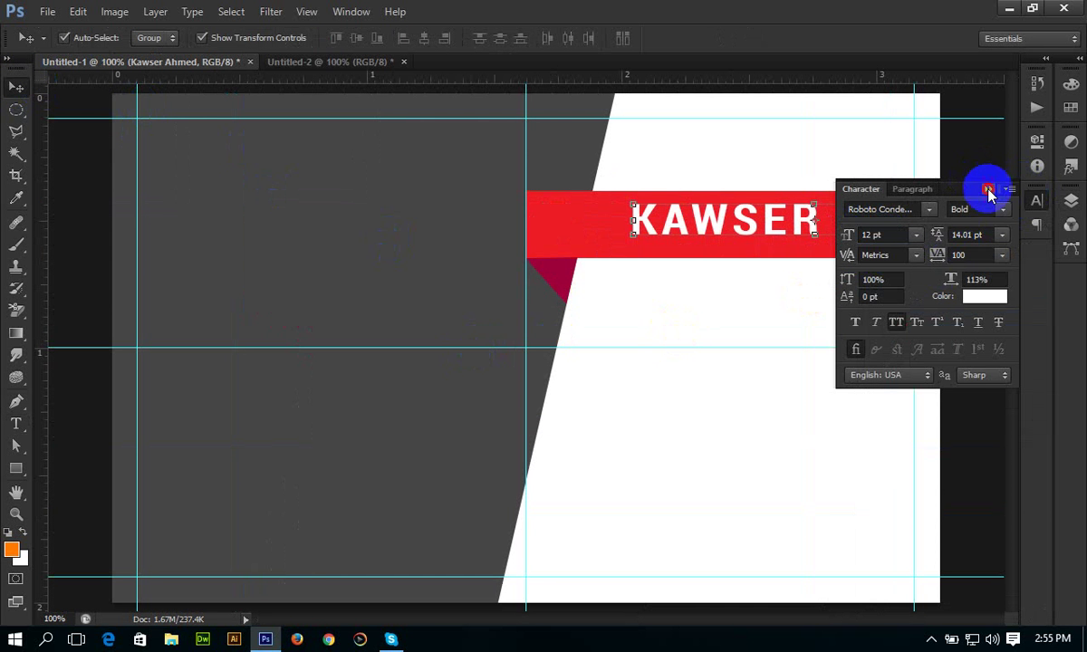
left_click(988, 191)
left_click_drag(885, 226, 801, 228)
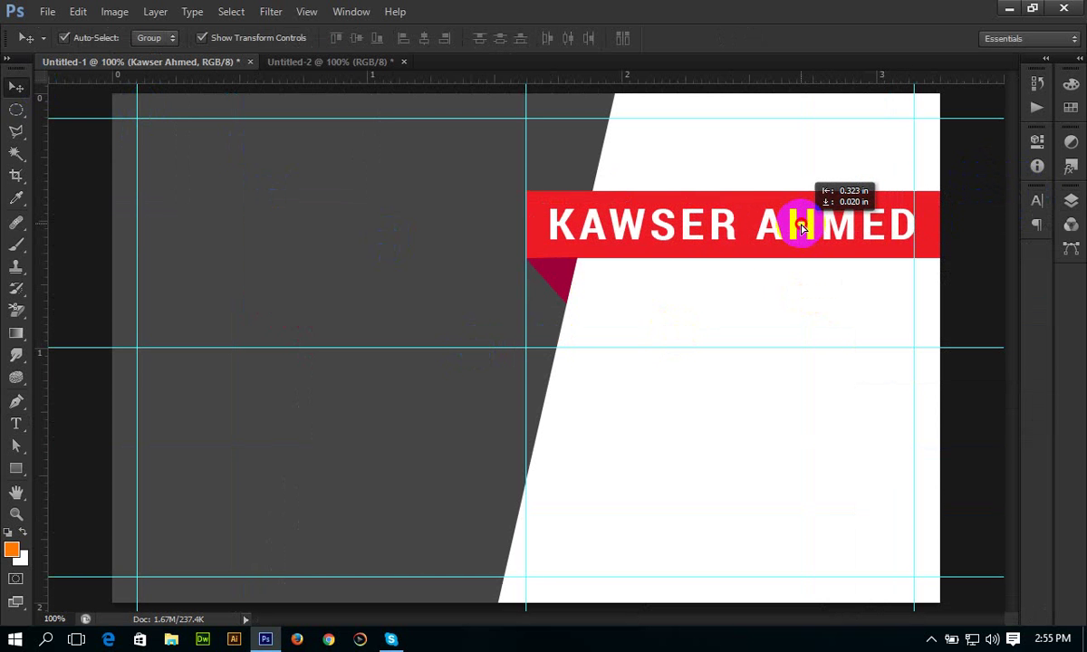
mouse_move(801, 228)
left_mouse_down()
mouse_move(819, 228)
mouse_move(801, 228)
left_mouse_up()
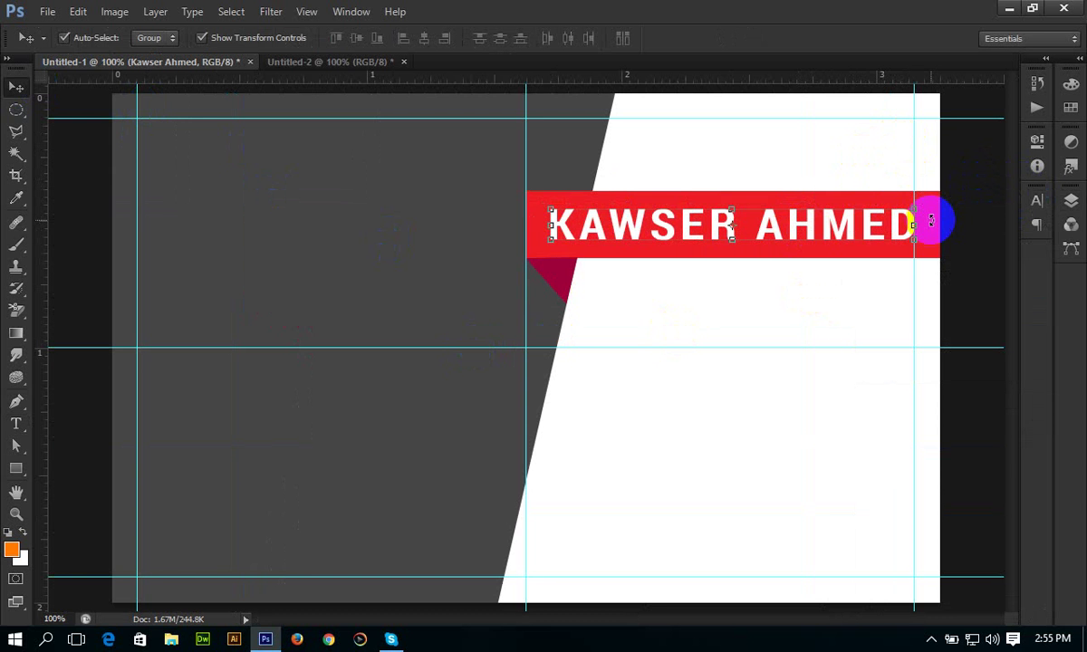
key("Up")
key("Up")
key("Up")
key("Up")
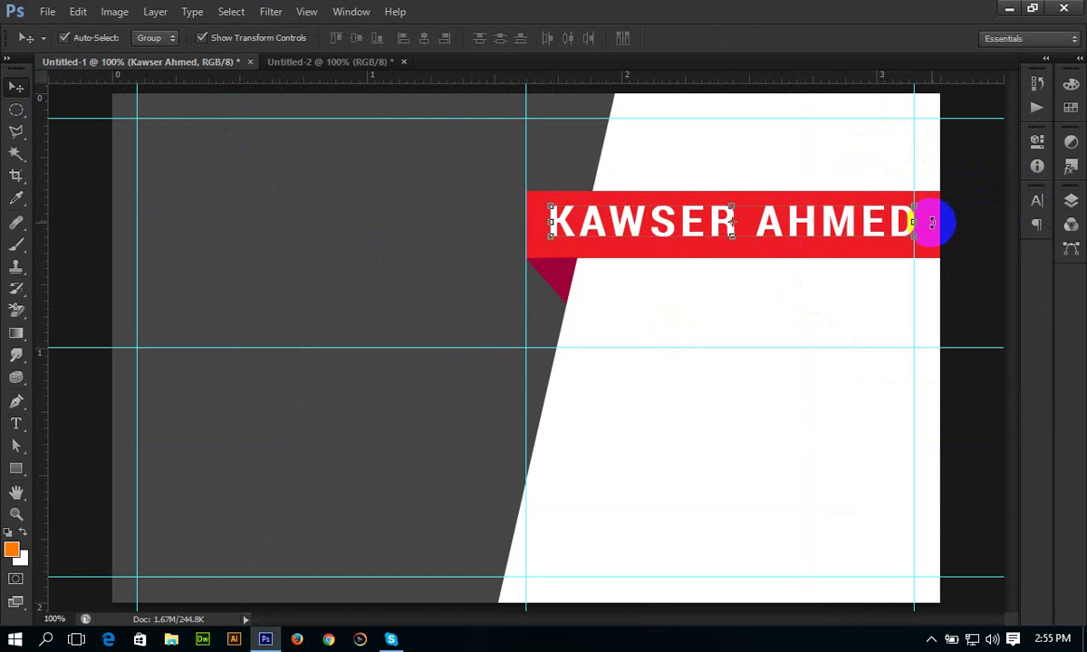
left_click(699, 456)
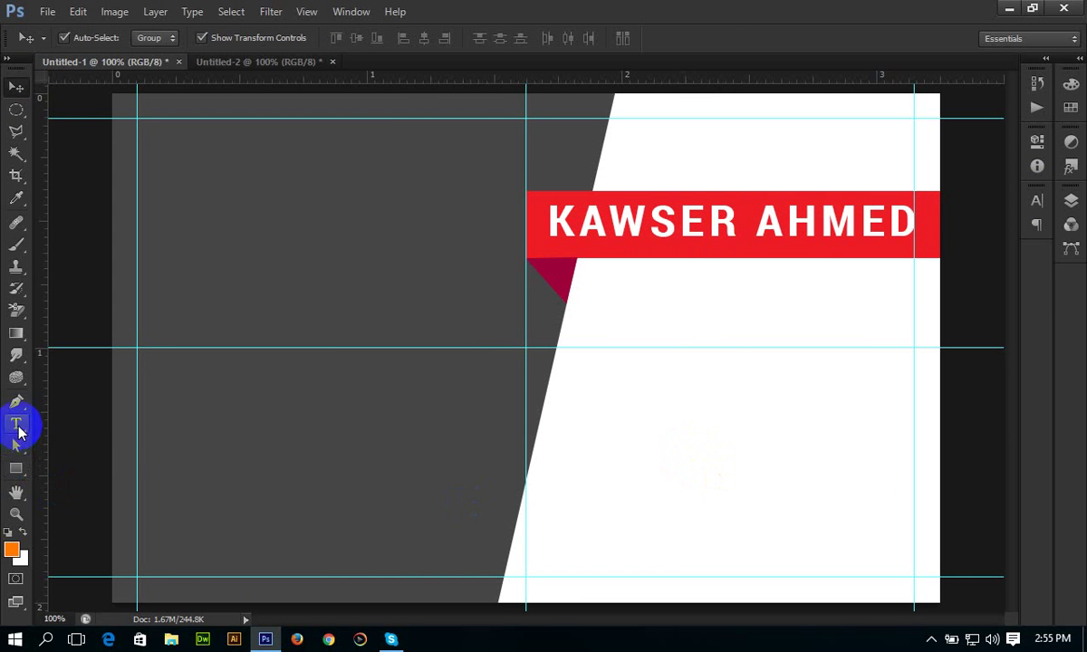
Step: Add a pure red (R 255) GRAPHICS DESIGNER text line and move it below the name banner
left_click(18, 426)
left_click(652, 299)
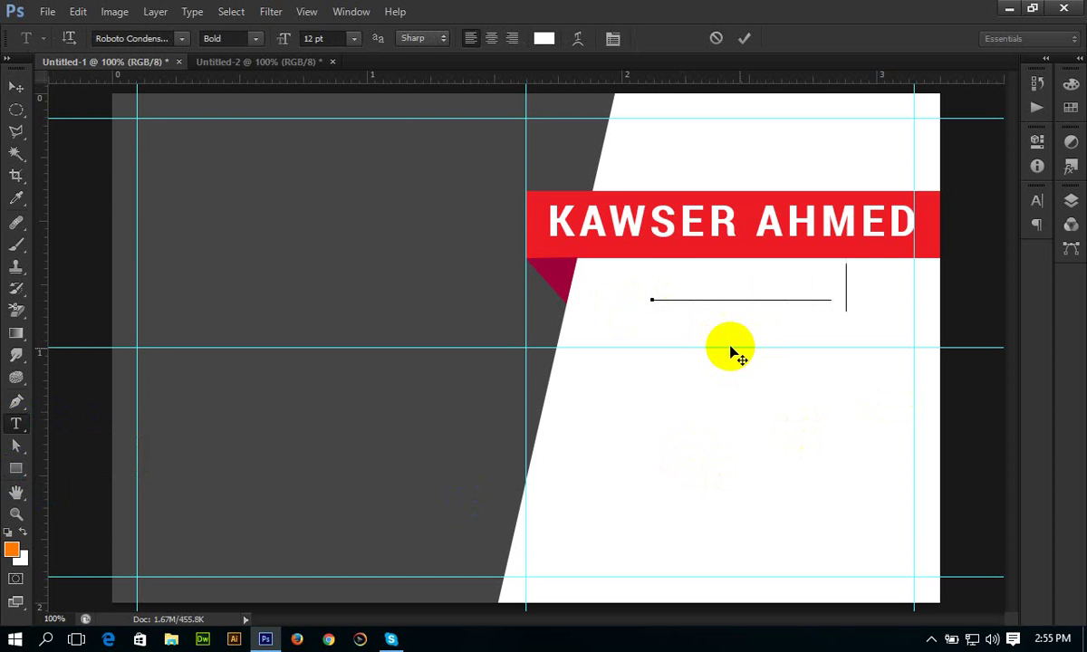
key("ctrl+a")
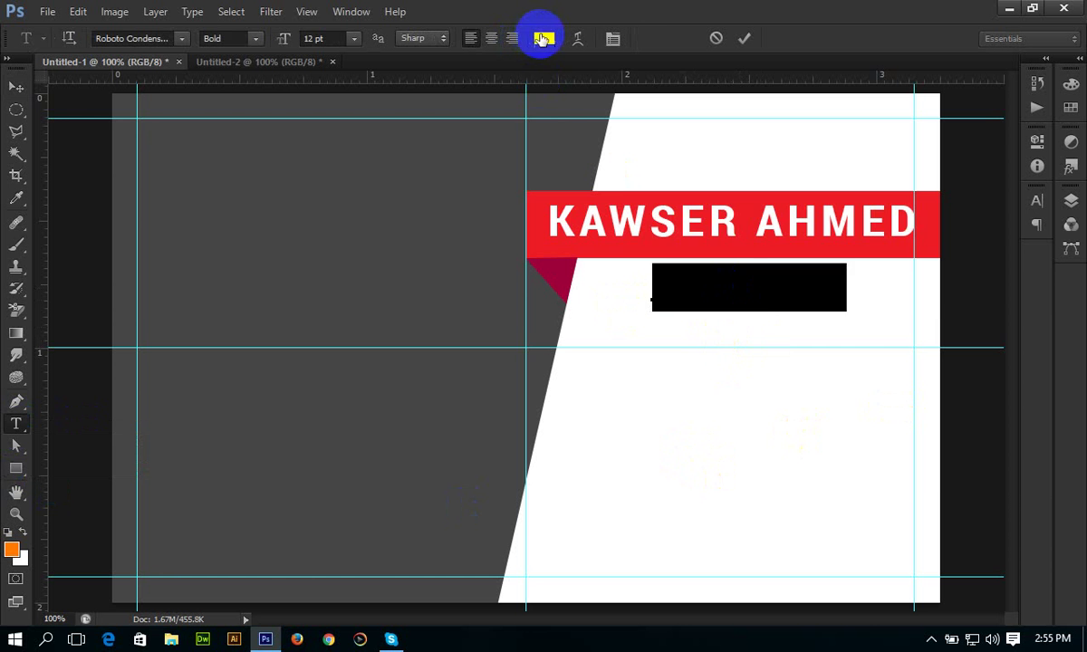
left_click(544, 38)
type("255")
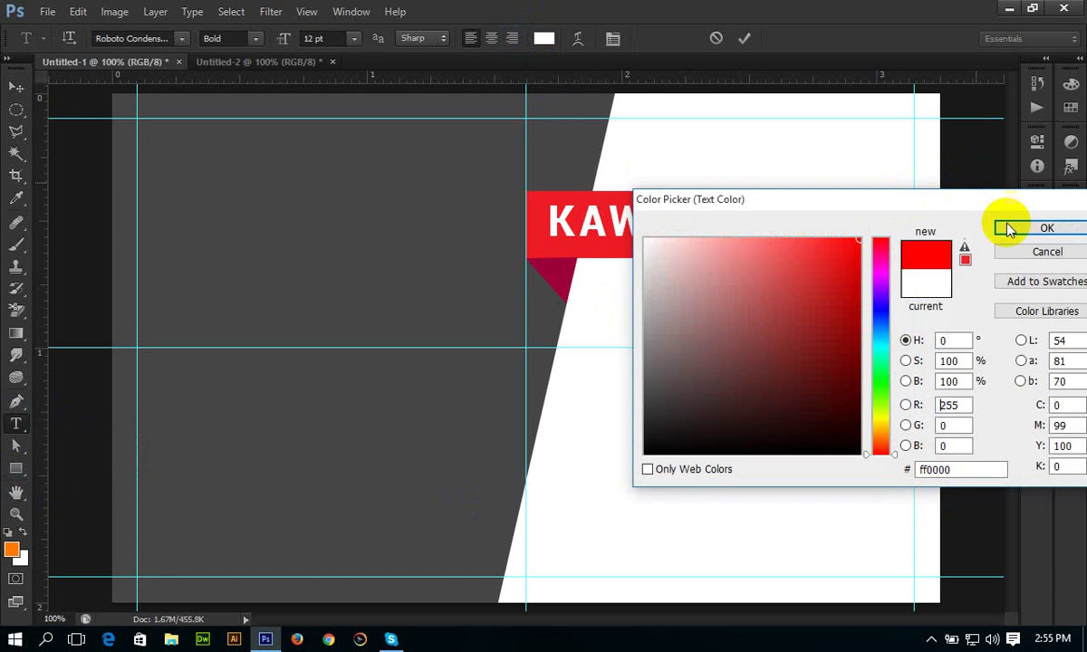
key("Return")
mouse_move(826, 297)
left_mouse_down()
mouse_move(783, 285)
mouse_move(544, 294)
left_mouse_up()
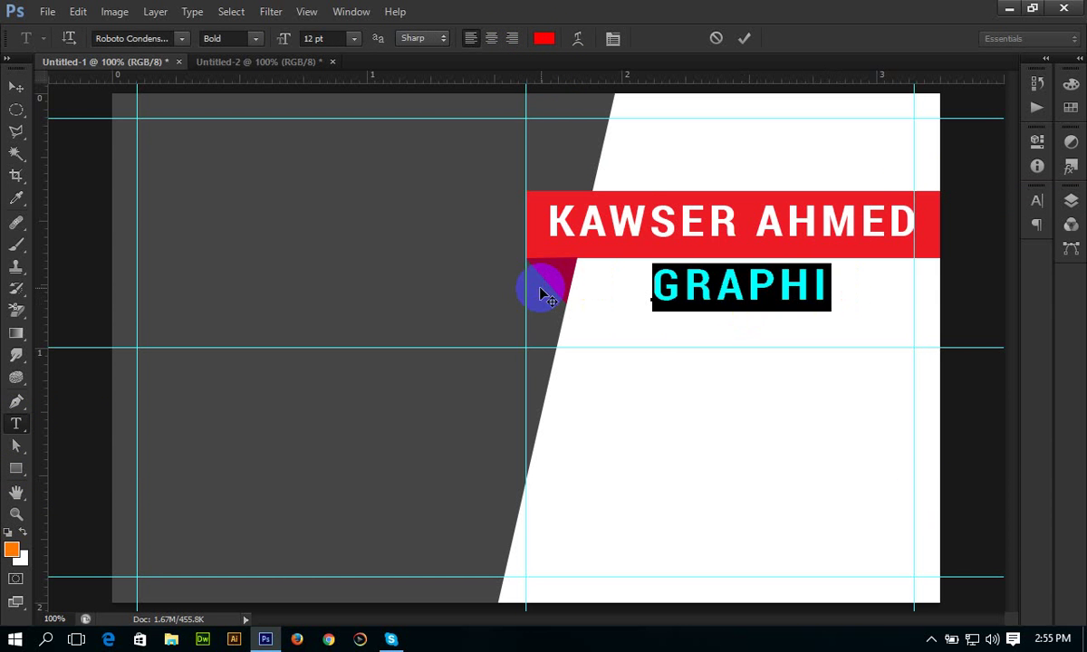
type("G")
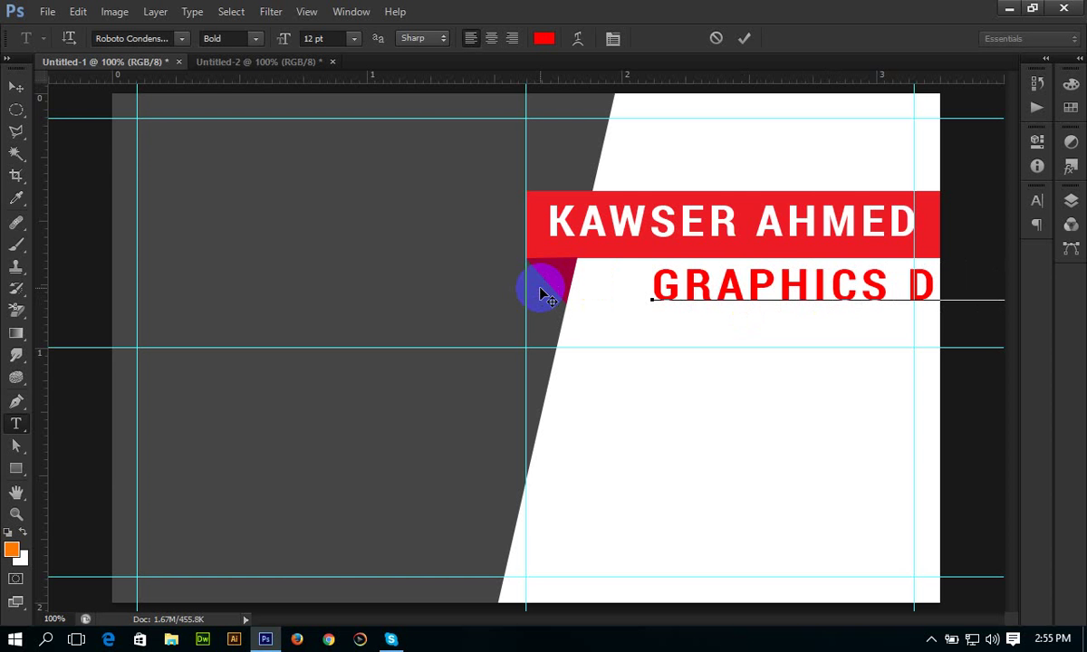
mouse_move(740, 431)
left_mouse_down()
mouse_move(541, 444)
mouse_move(740, 453)
left_mouse_up()
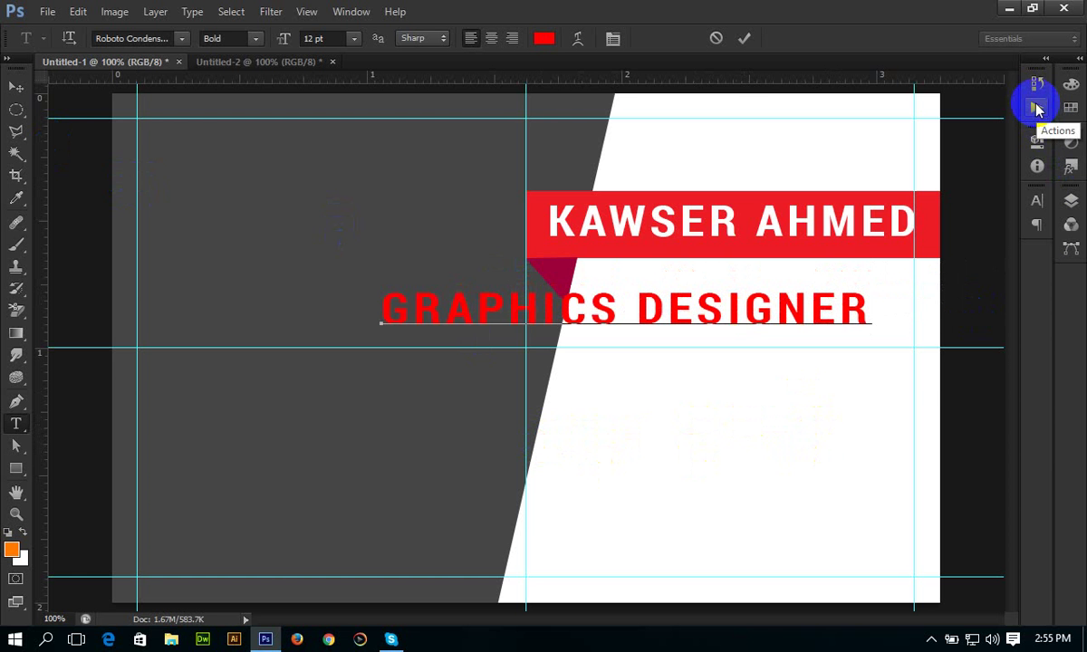
Step: Enter a 7 pt font size in the Character panel
left_click(1037, 201)
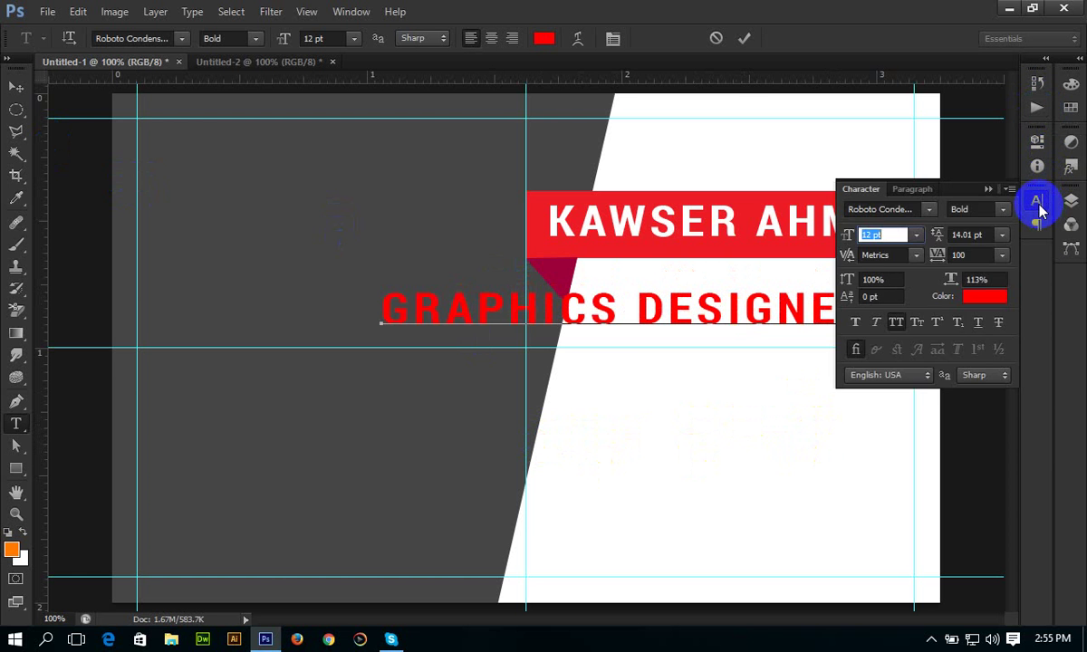
left_click(892, 234)
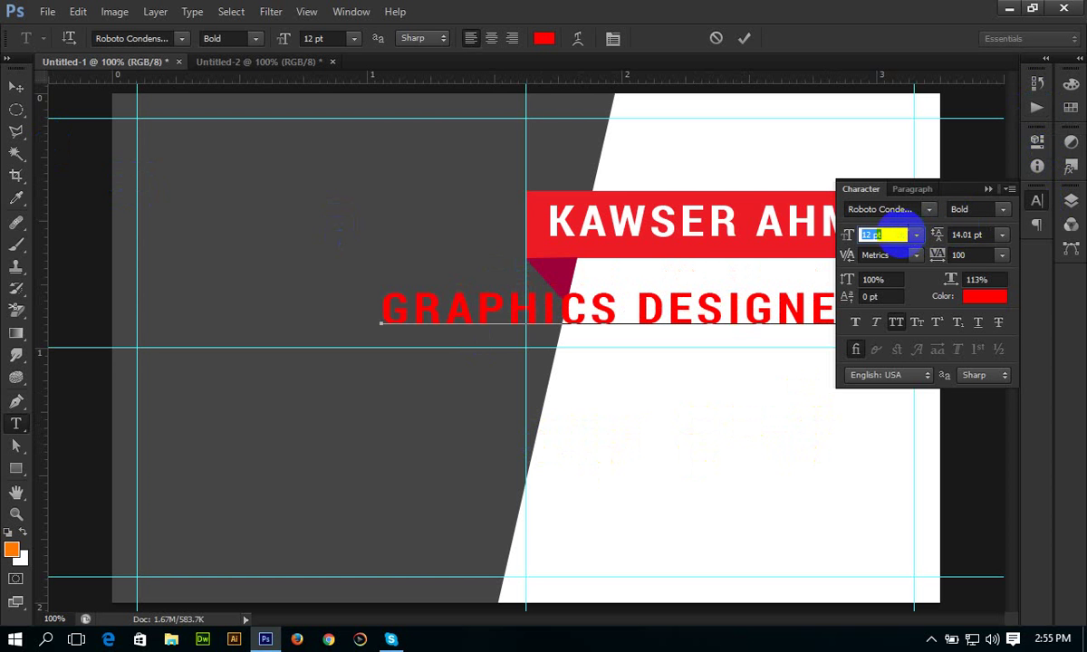
type("7")
left_click(860, 355)
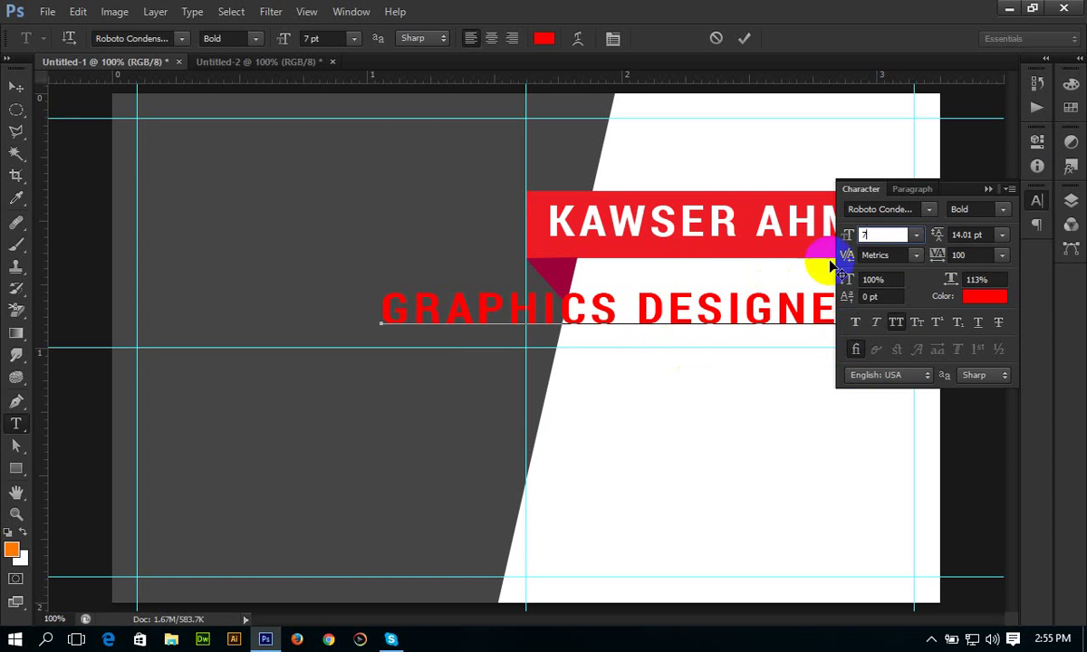
left_click(987, 189)
Step: Select all the subtitle text, reapply 7 pt and turn off All Caps
left_click(636, 312)
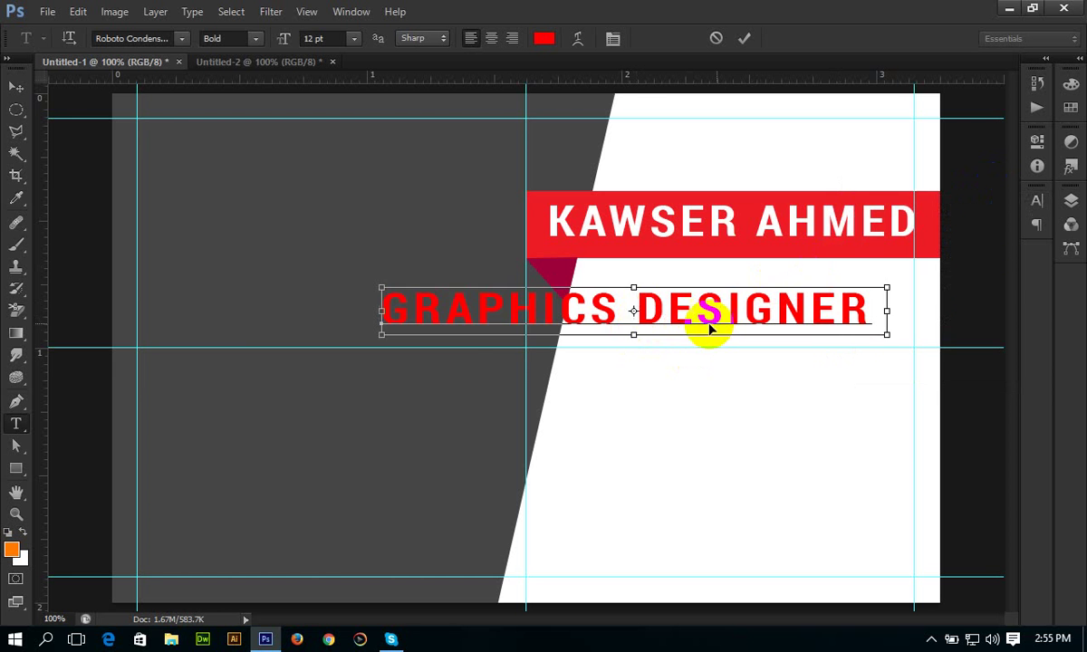
key("ctrl+a")
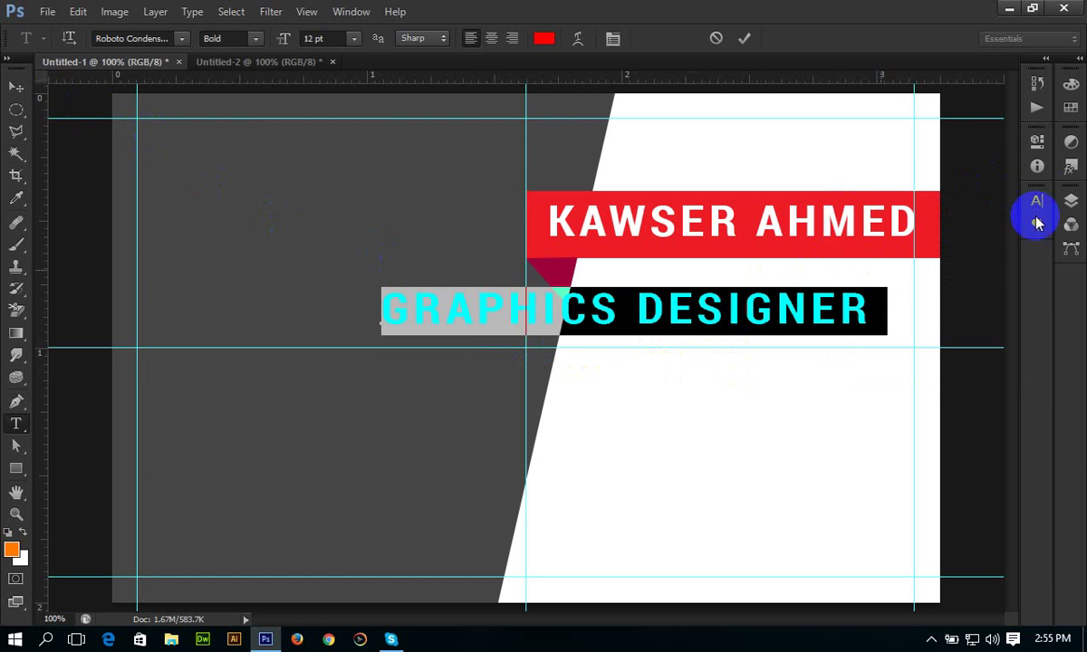
left_click(1037, 203)
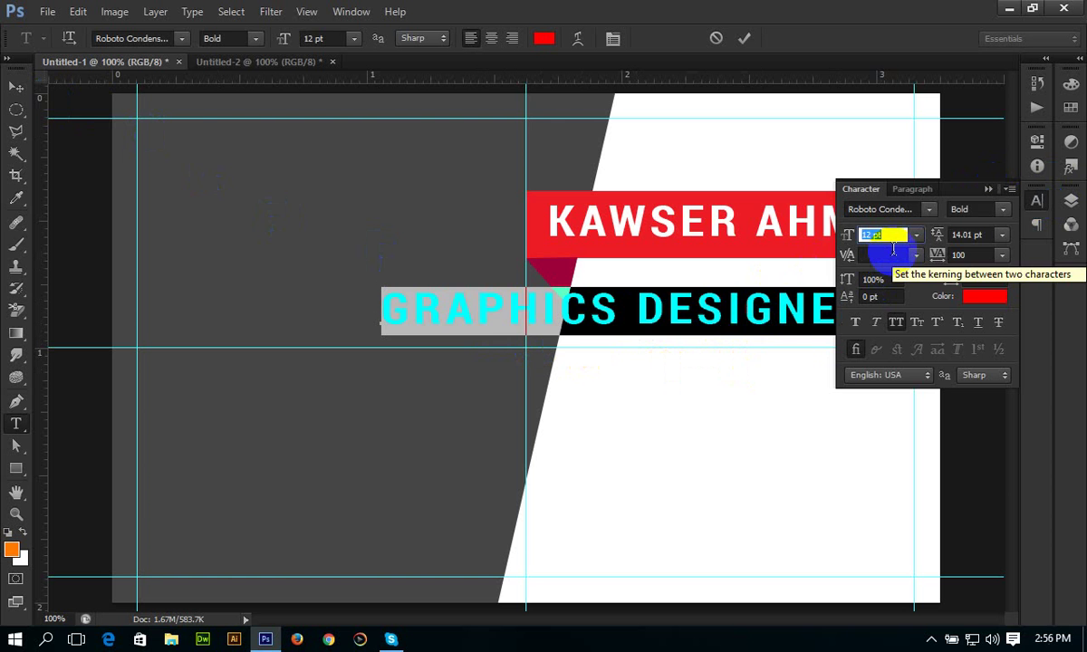
type("7")
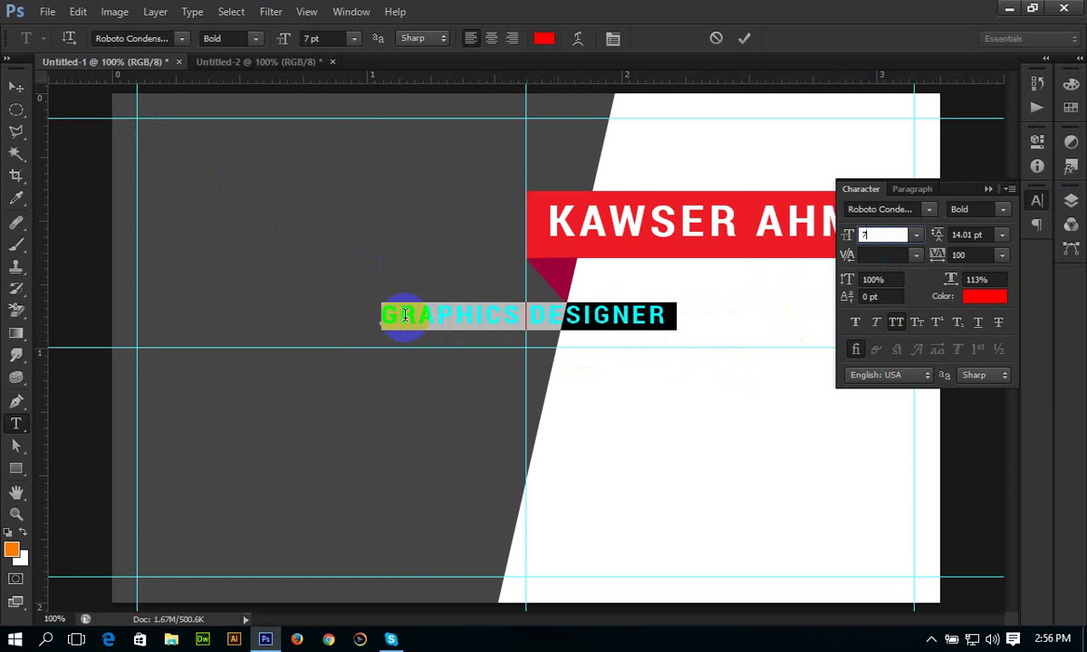
left_click_drag(404, 314, 437, 317)
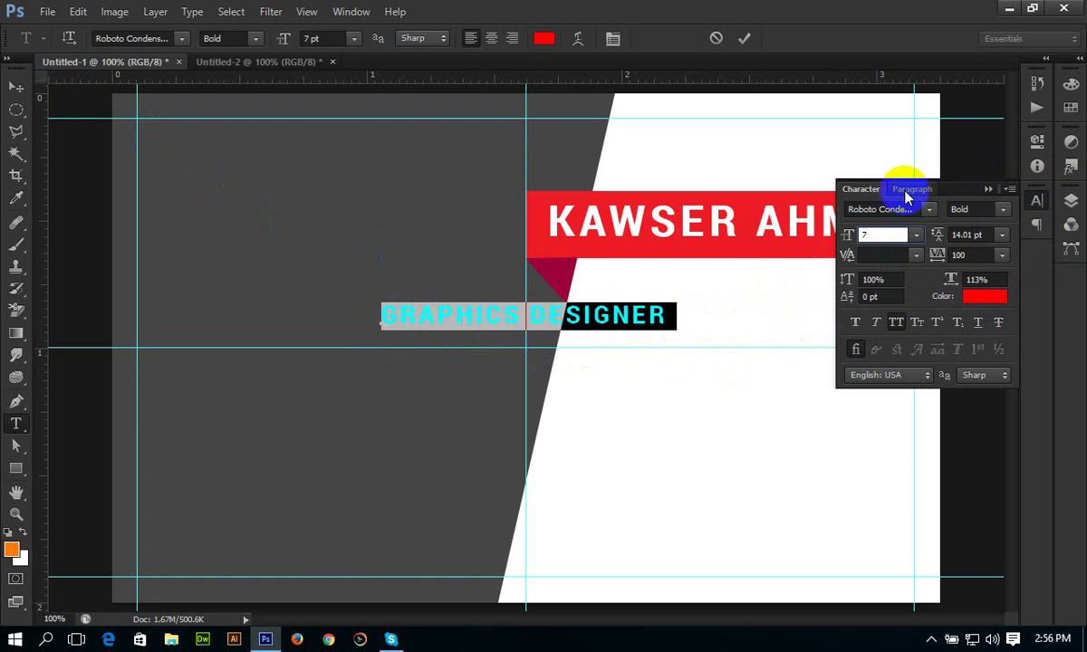
left_click(895, 324)
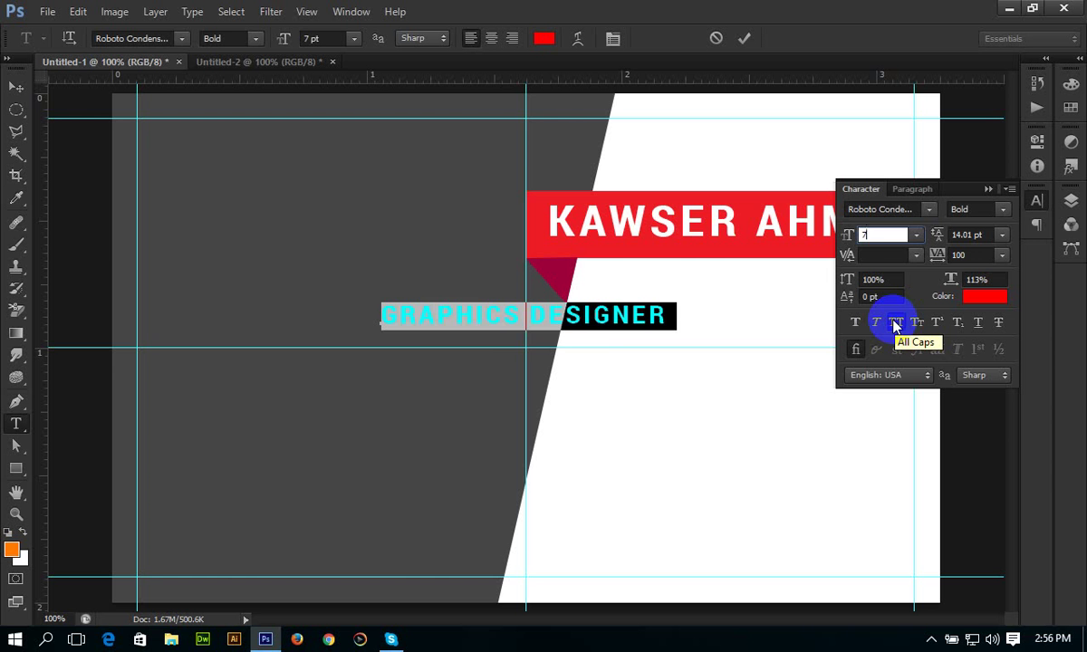
left_click(895, 324)
left_click(459, 317)
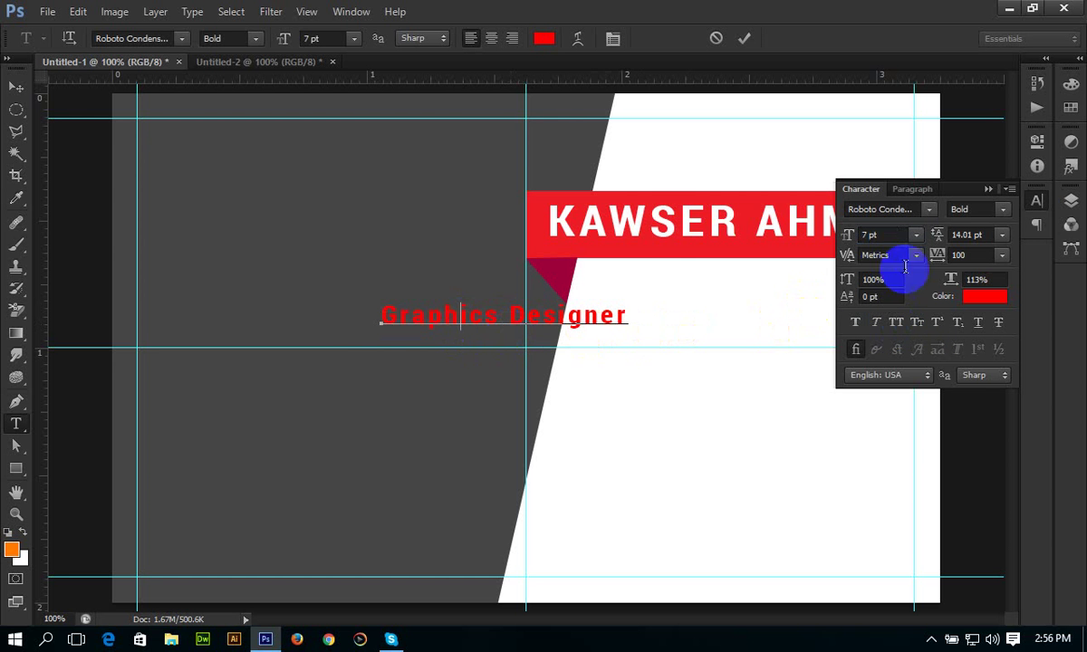
left_click(990, 192)
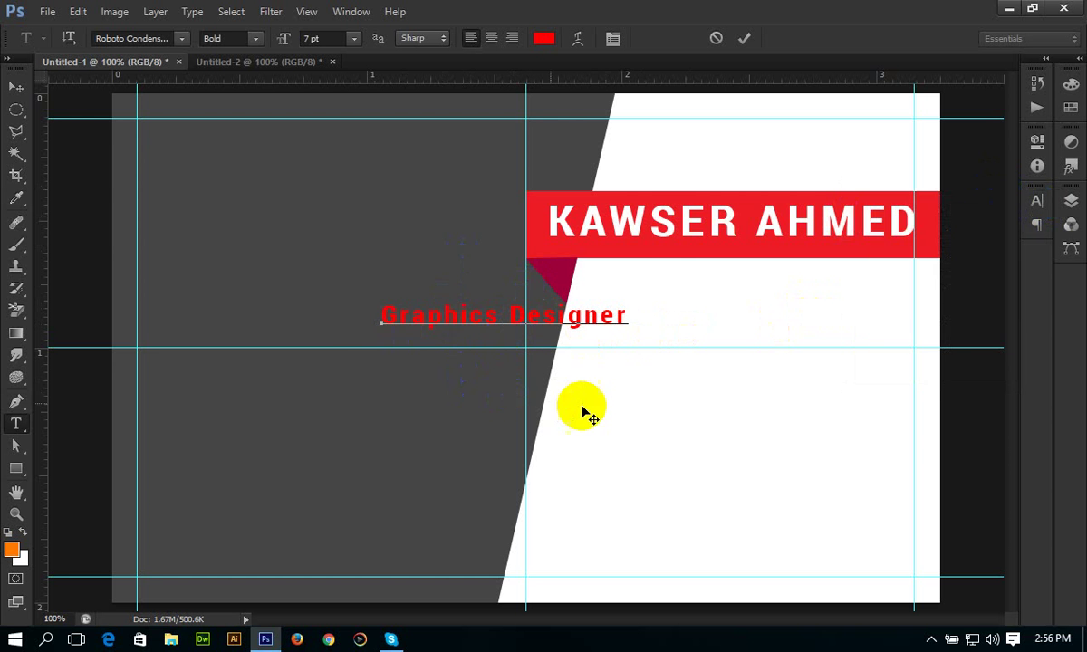
Step: Move the subtitle under the red name banner and try setting its style to Regular
left_click_drag(598, 398, 839, 369)
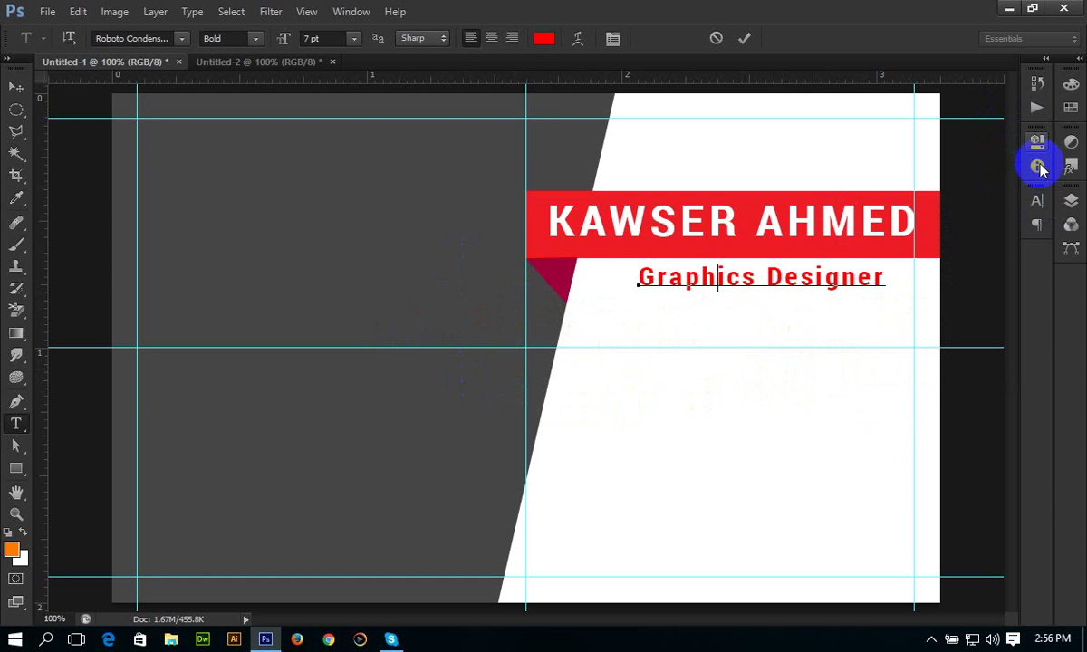
left_click(1037, 200)
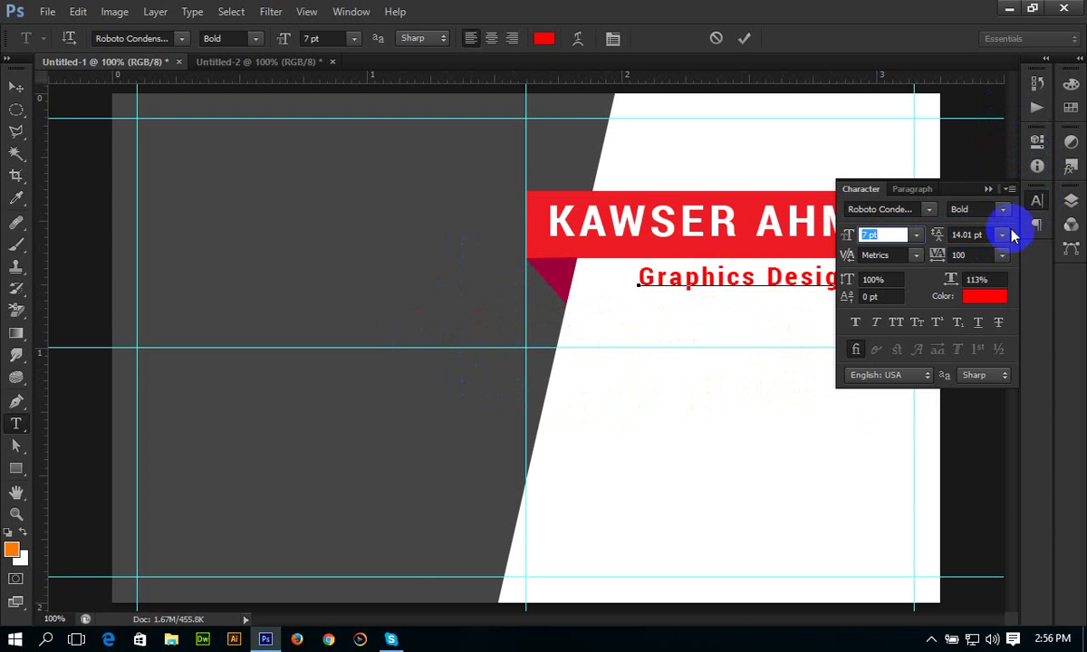
left_click(1001, 209)
left_click(996, 255)
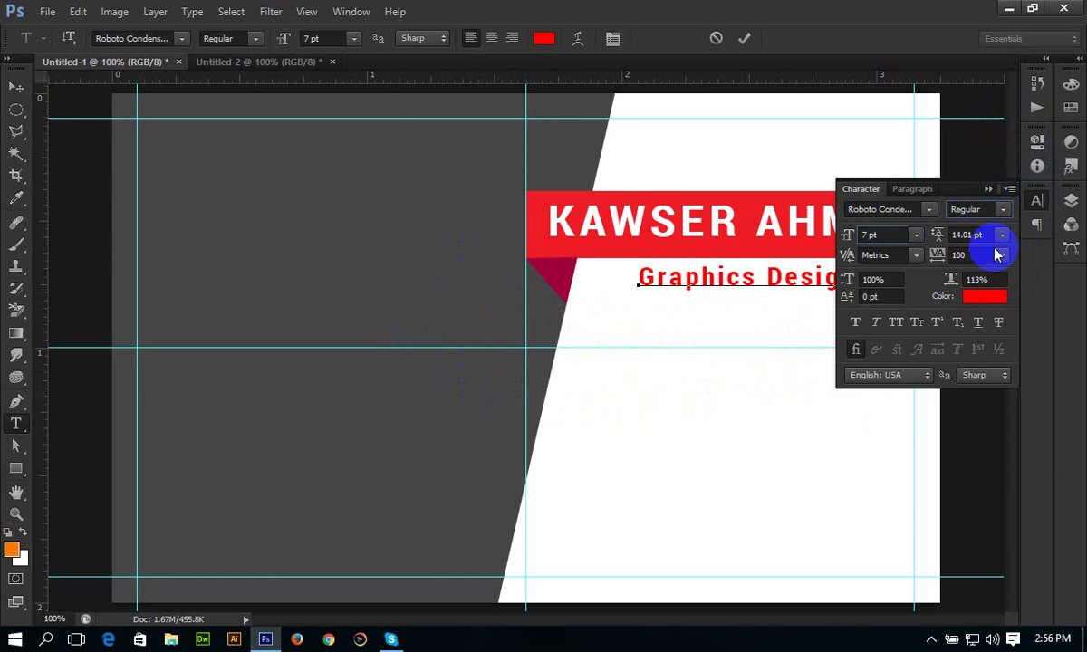
left_click(1009, 188)
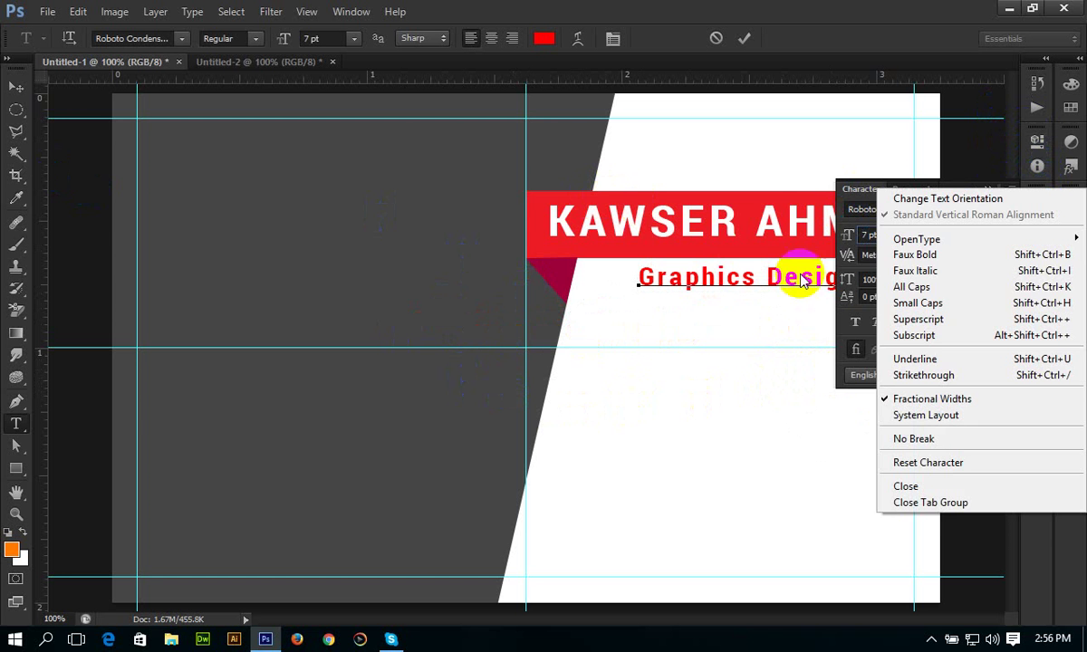
left_click(789, 230)
left_click(1037, 200)
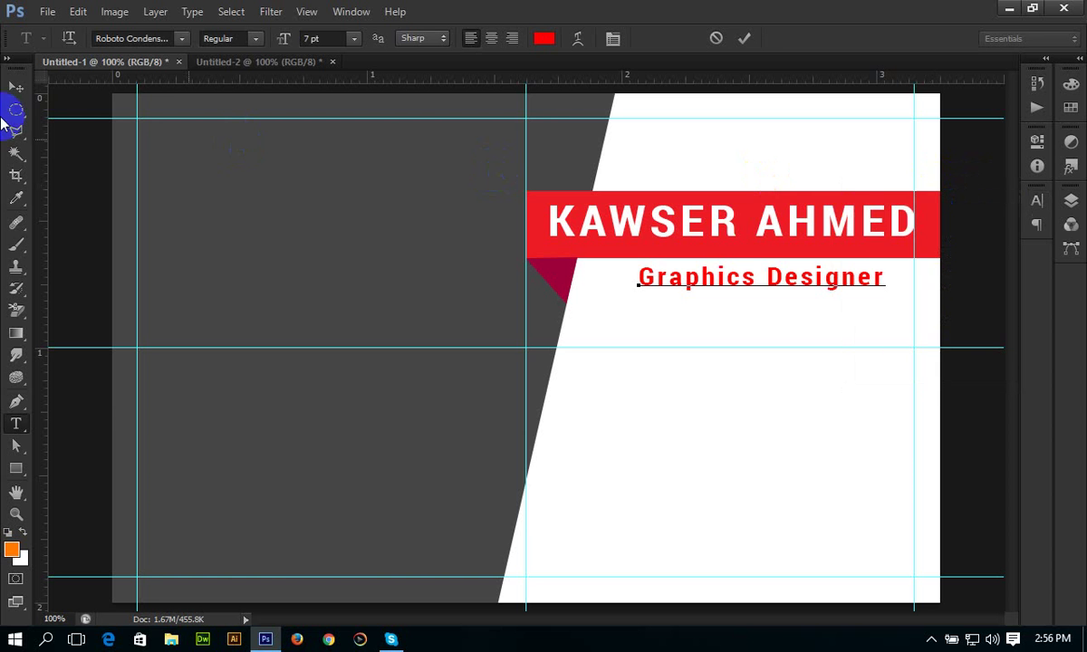
Step: Commit the text and change the Graphics Designer font style from Bold to Regular
left_click(18, 89)
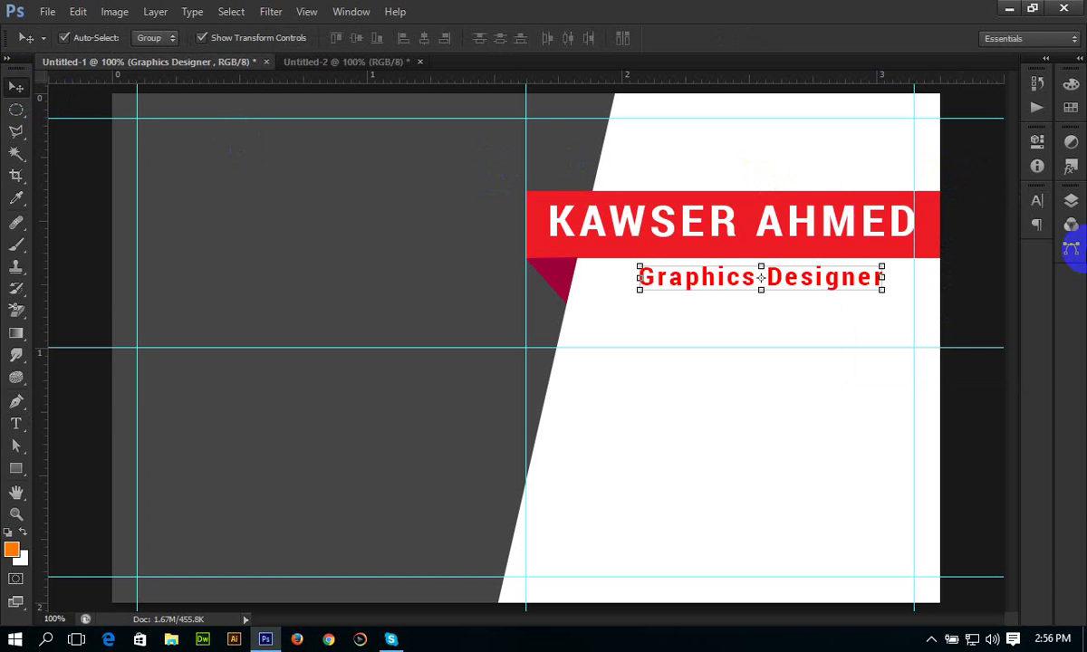
left_click(1037, 200)
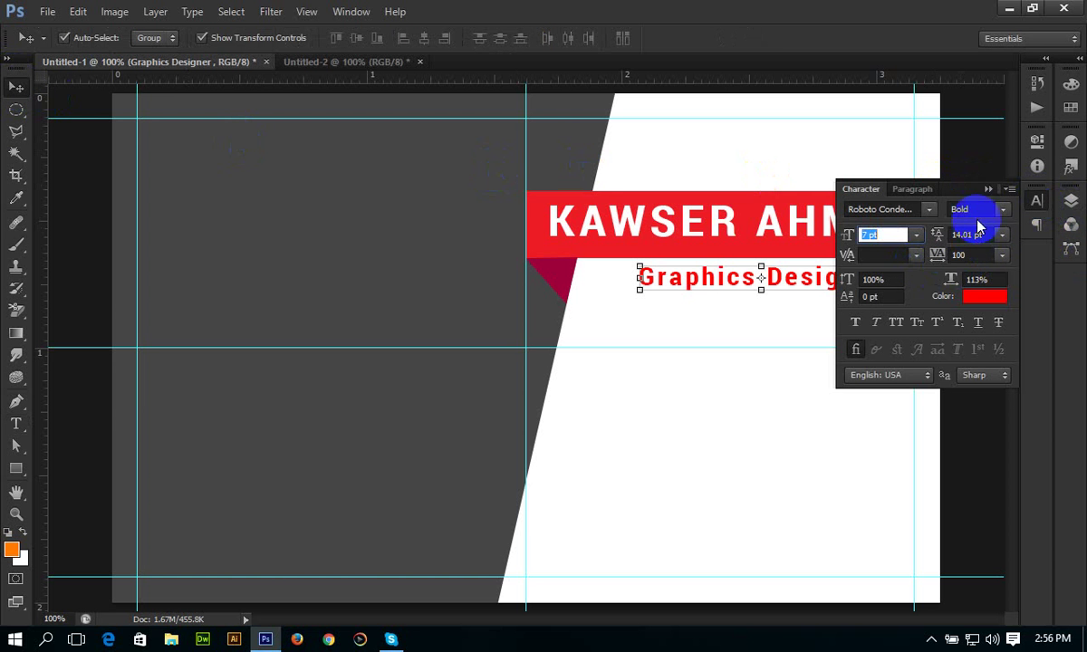
left_click(997, 210)
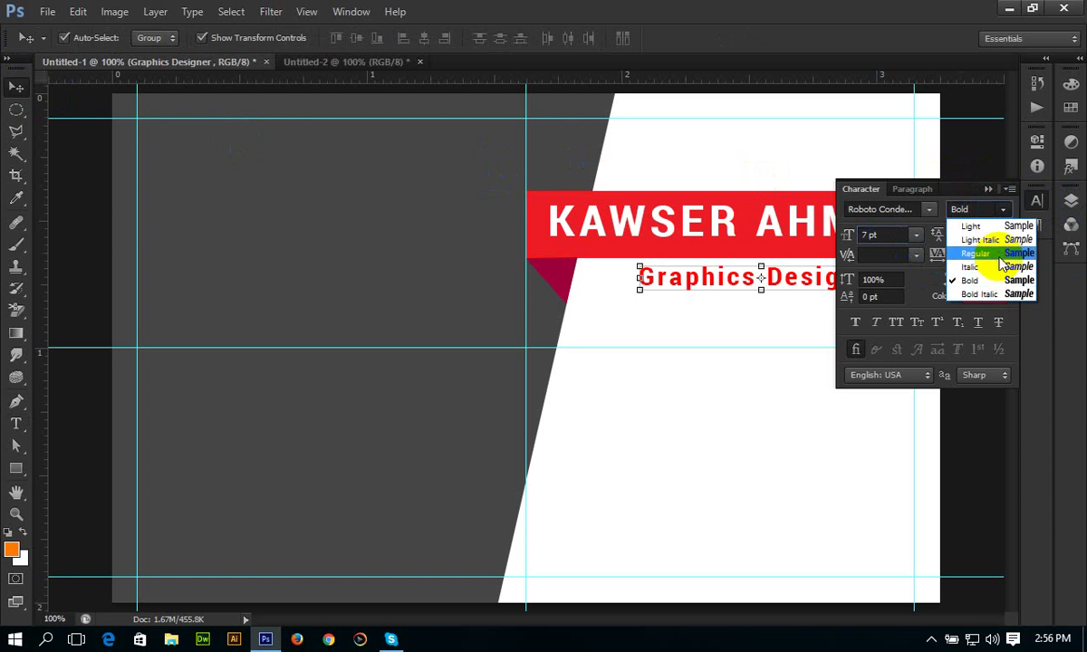
left_click(976, 254)
left_click(988, 188)
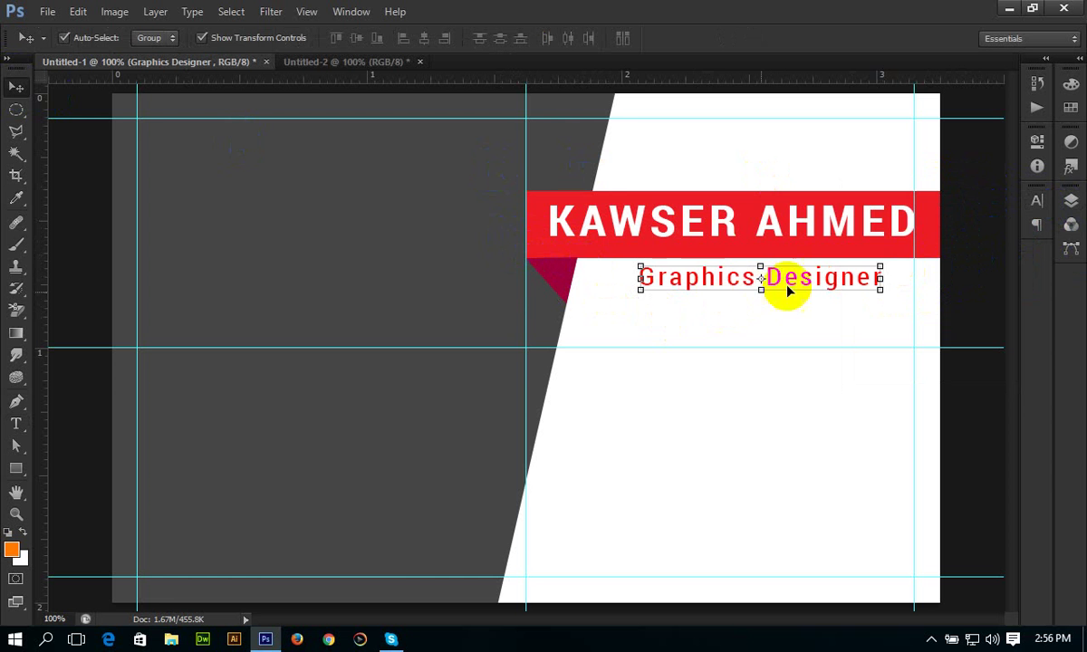
Step: Set the subtitle's tracking to 0 and nudge it slightly up and right
left_click(1037, 201)
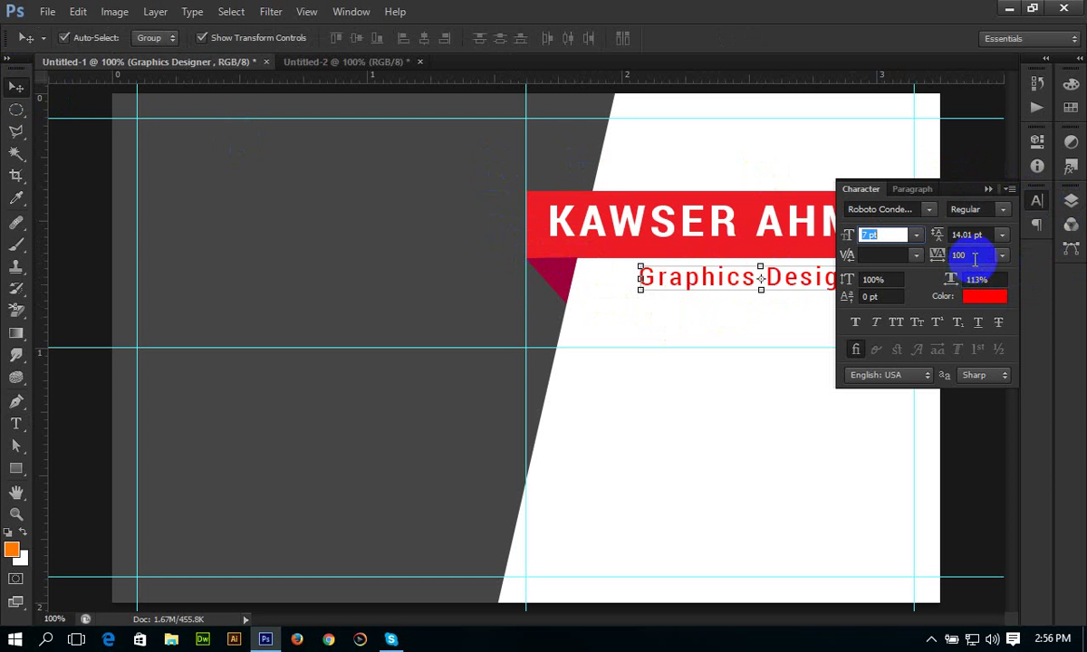
left_click_drag(980, 257, 924, 261)
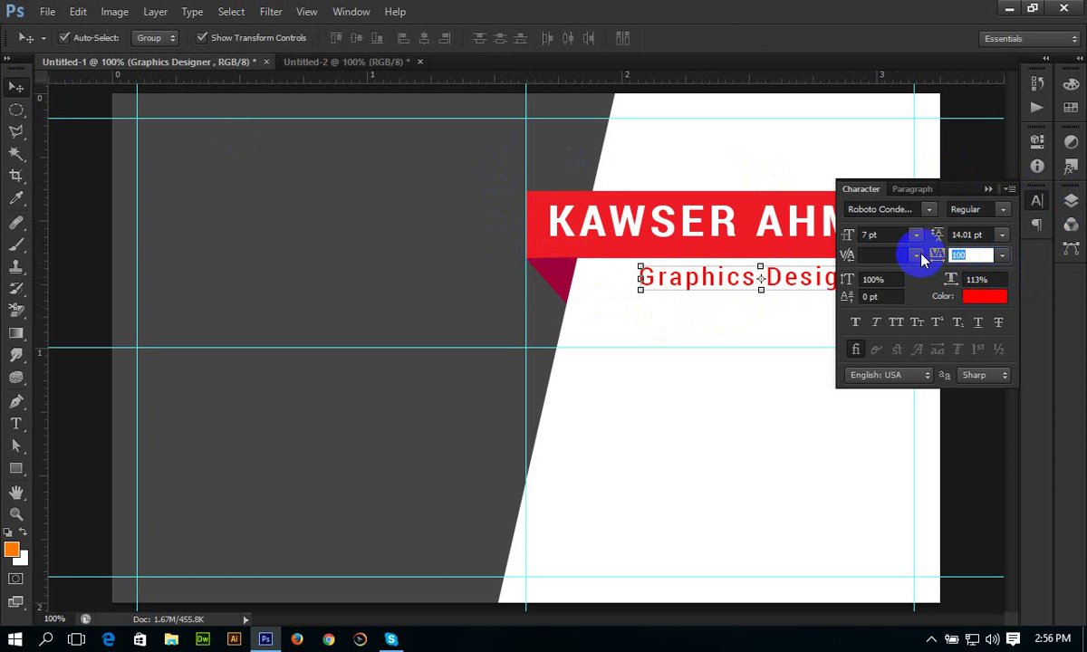
type("0")
key("Return")
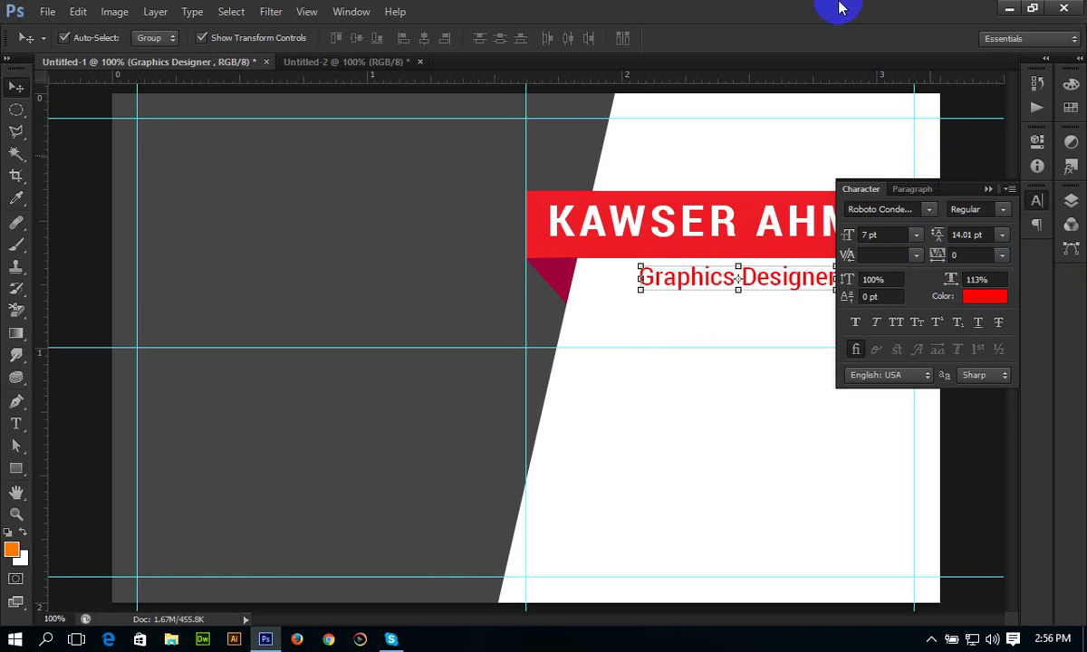
left_click(988, 189)
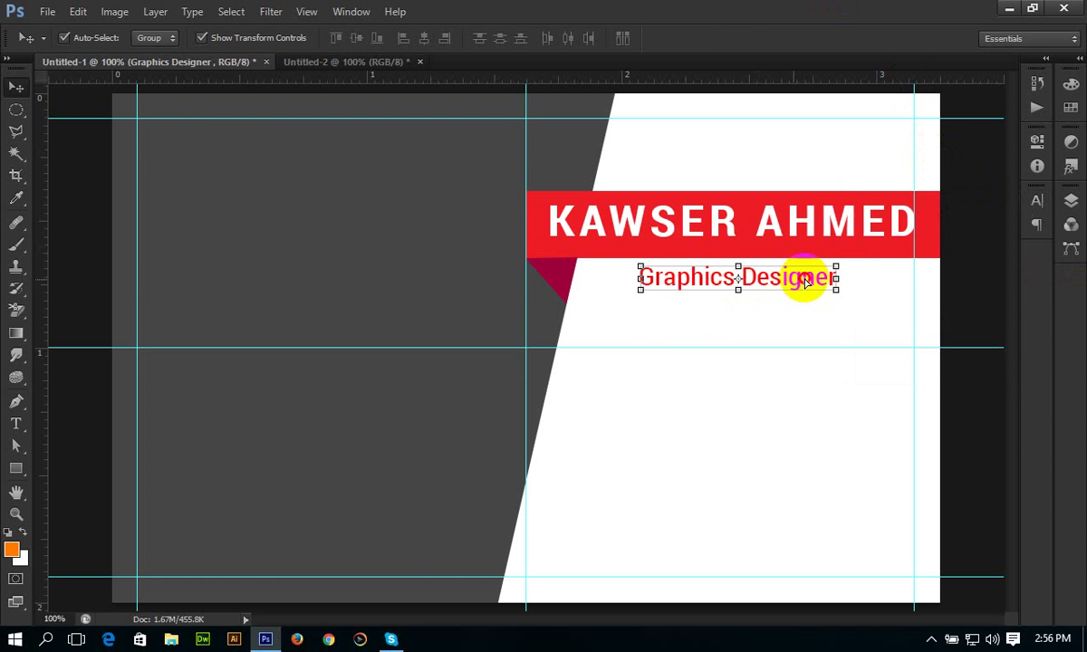
left_click_drag(811, 284, 818, 278)
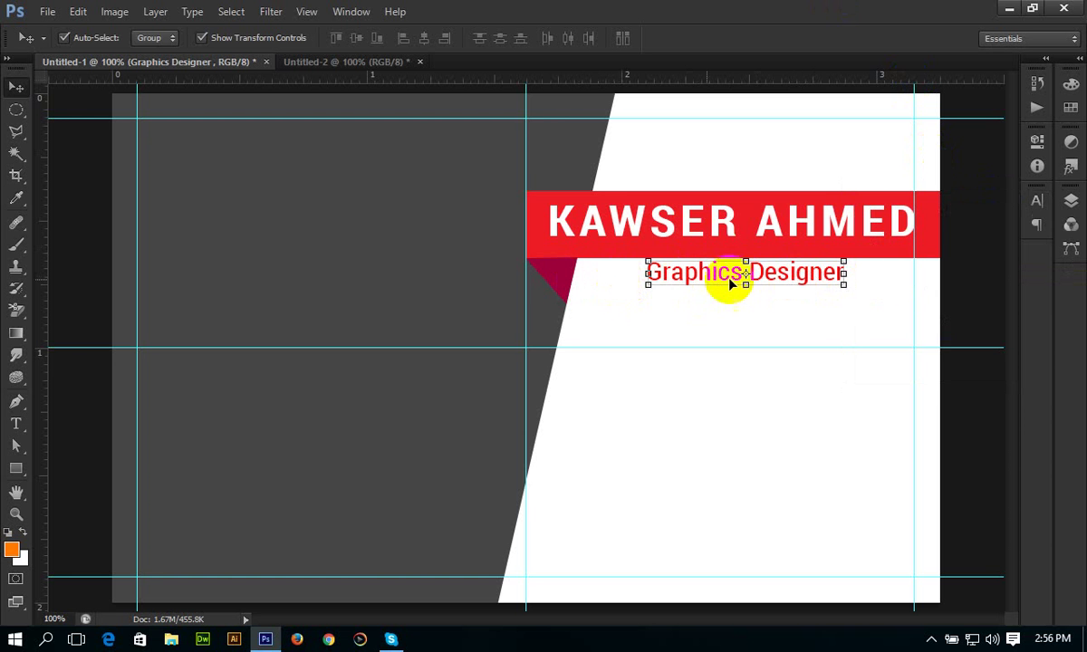
Step: Reset the subtitle's horizontal scale from 113% to 100%
left_click(1037, 201)
left_click(989, 279)
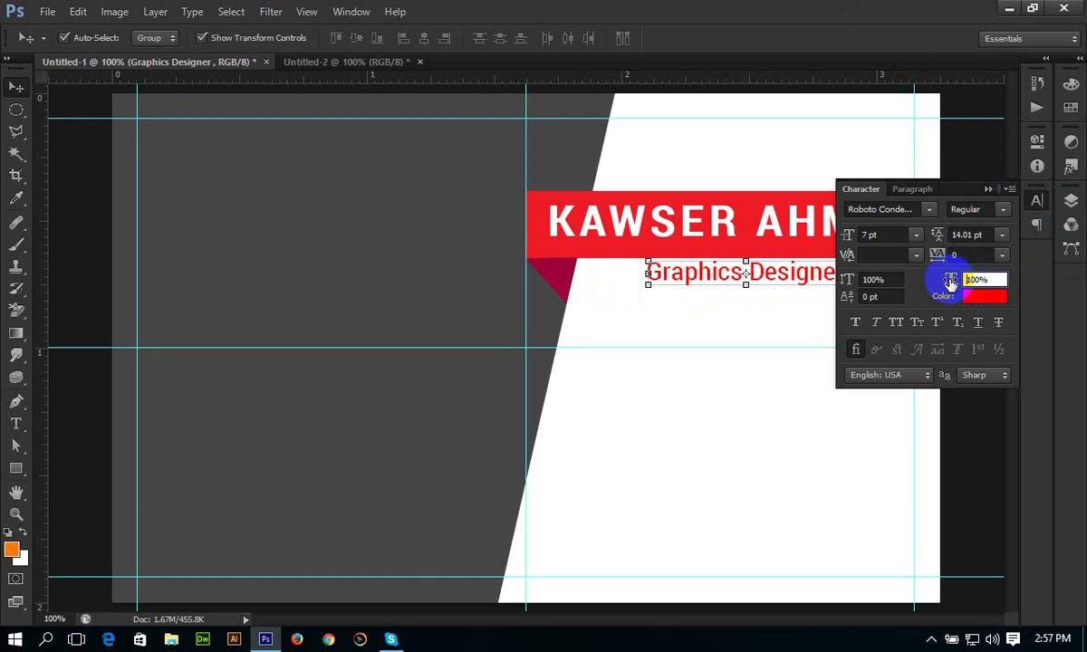
key("Return")
left_click(868, 297)
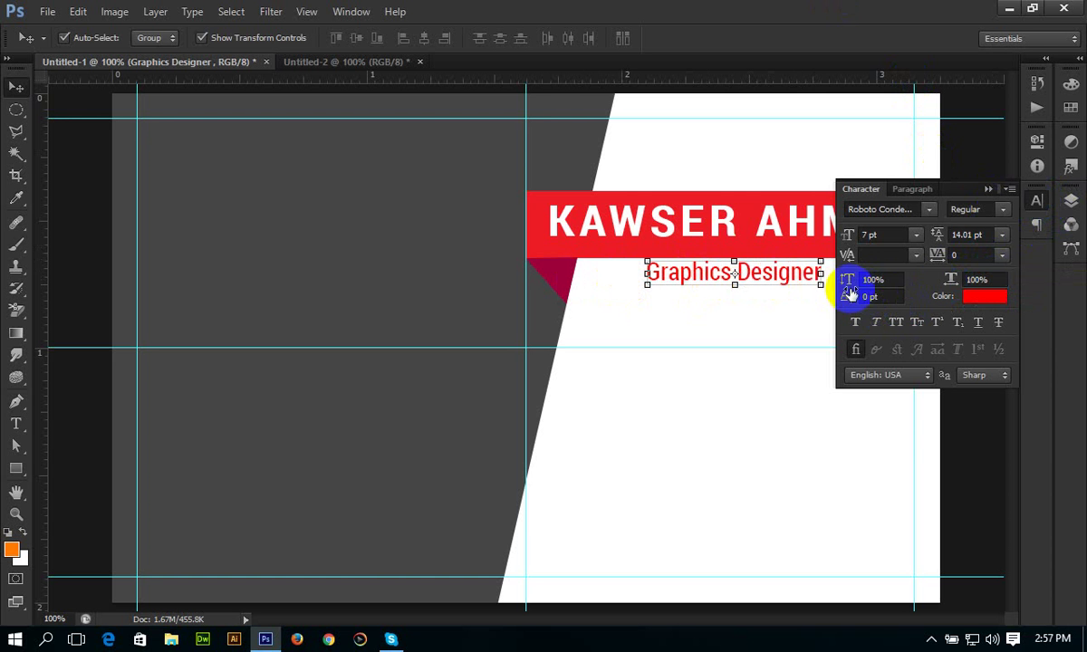
left_click(883, 282)
left_click(1003, 280)
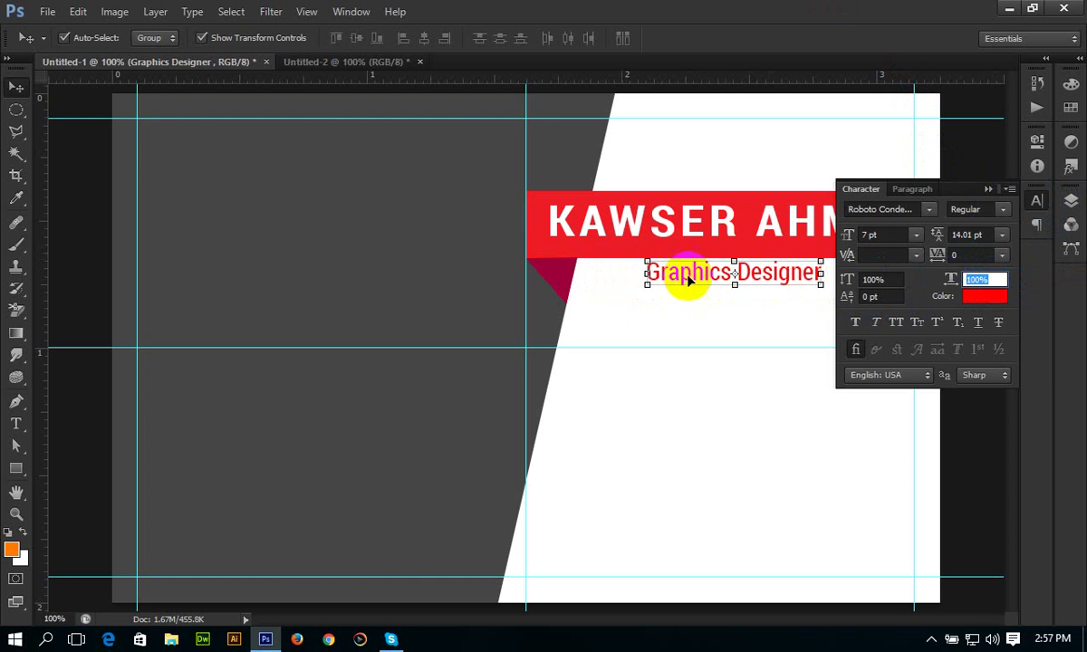
Step: Widen the subtitle's tracking to 60, then to 80
left_click(938, 255)
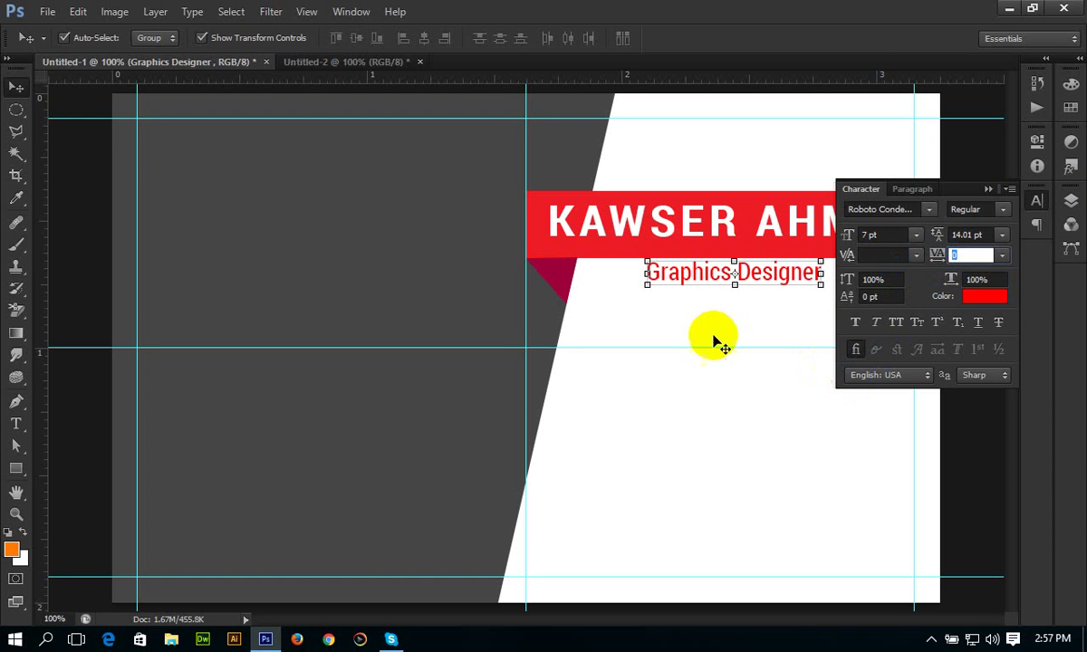
left_click(670, 273)
type("60")
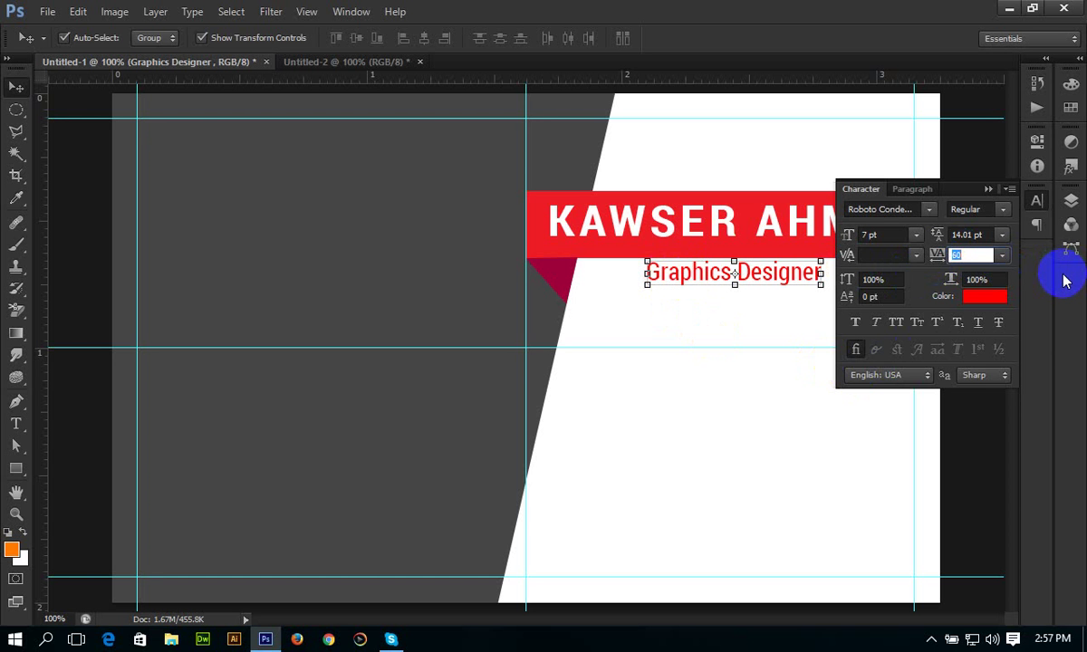
key("Return")
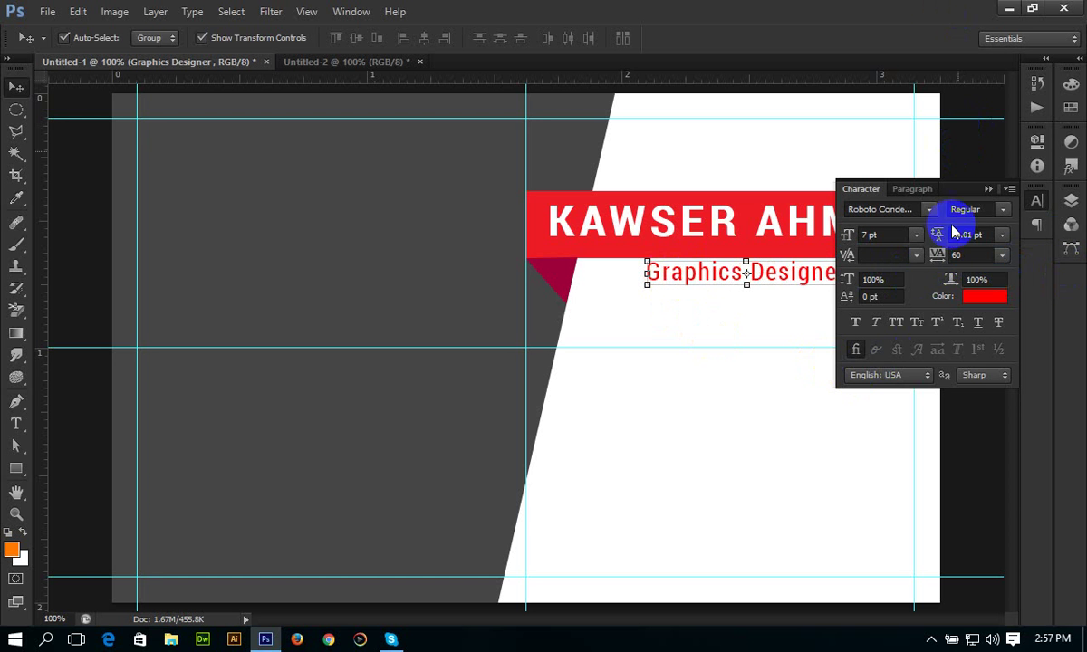
left_click(961, 254)
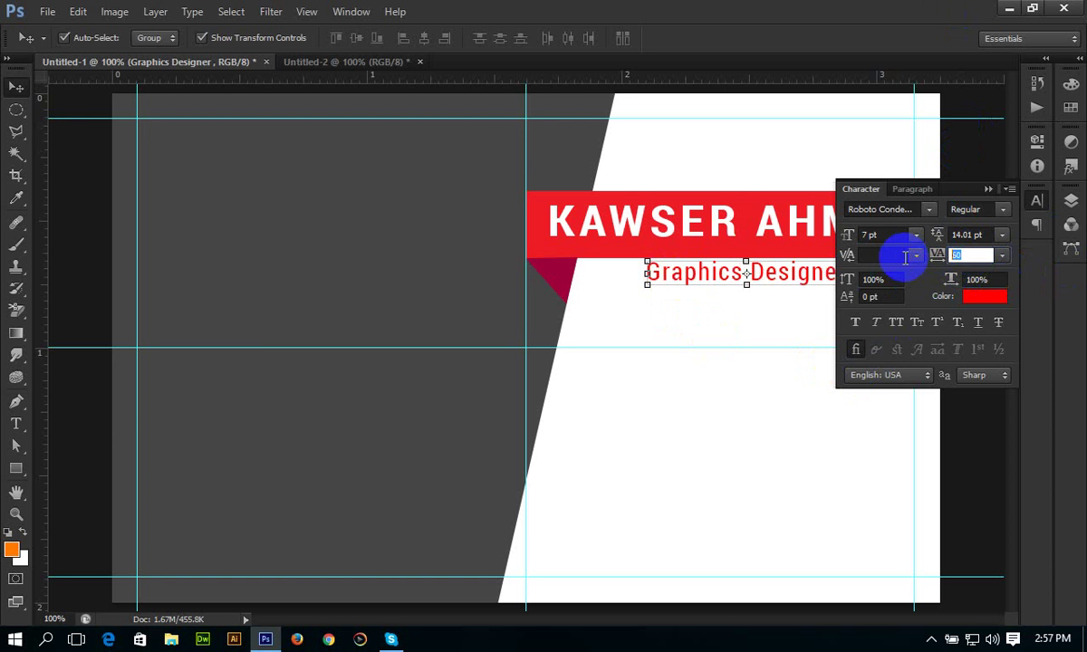
type("80")
key("Return")
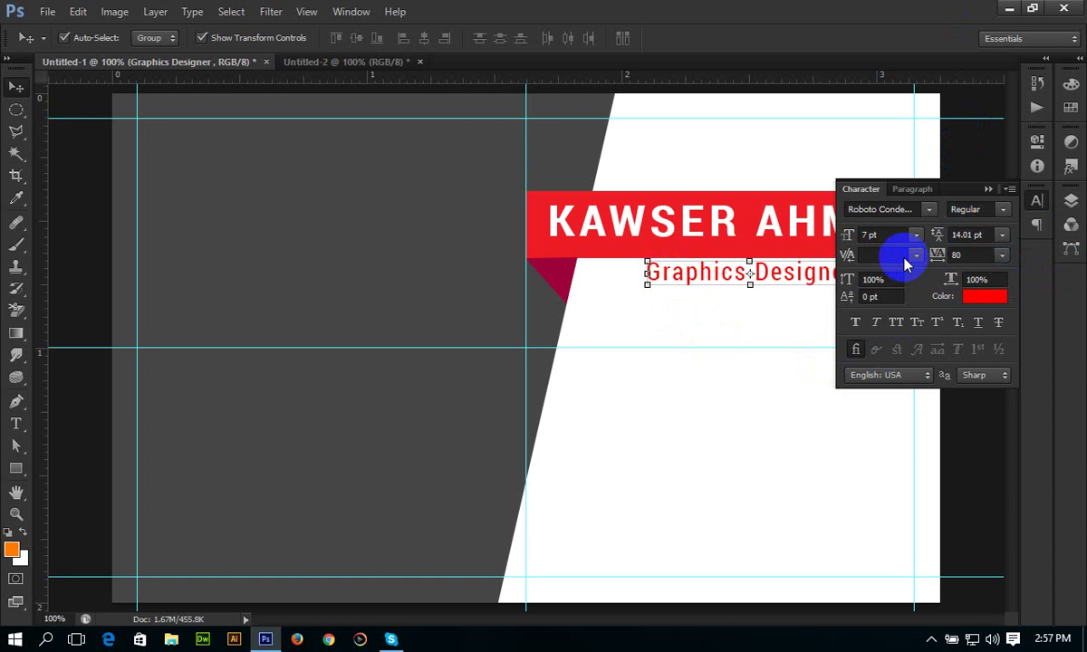
left_click(987, 188)
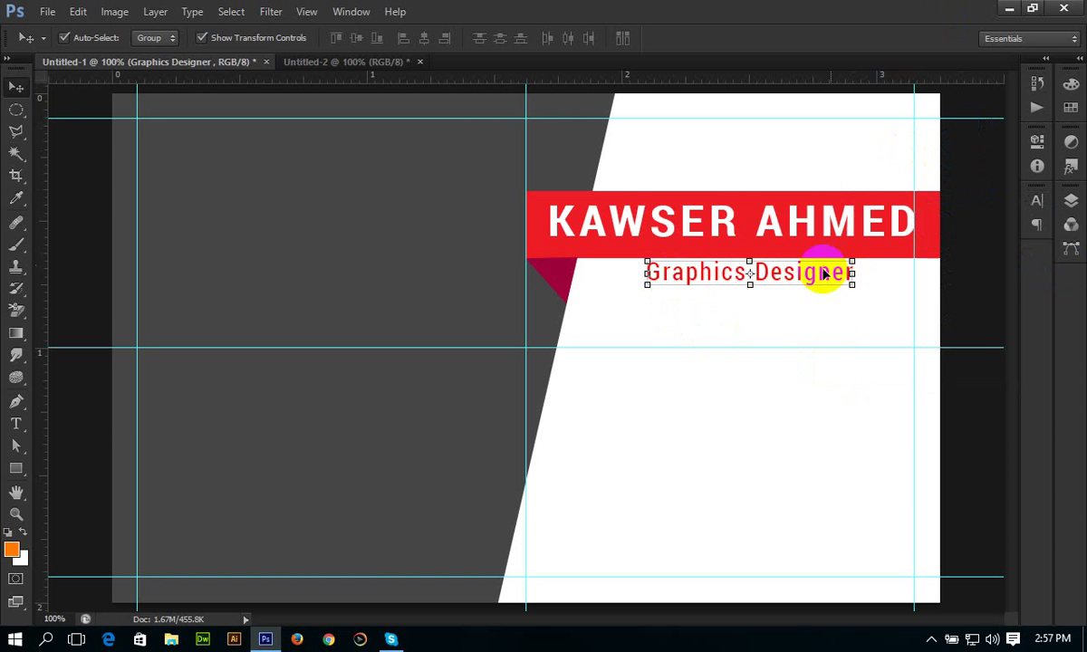
left_click(801, 314)
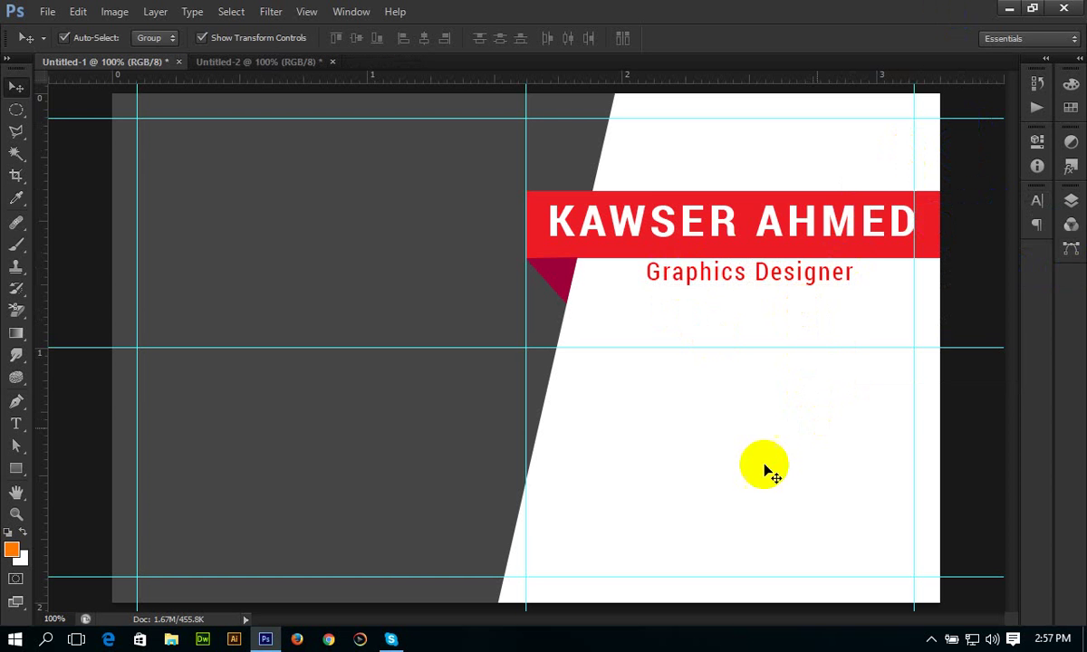
Step: Draw a text box in the lower white area and type the phone number starting with +88
left_click(15, 423)
left_click(118, 424)
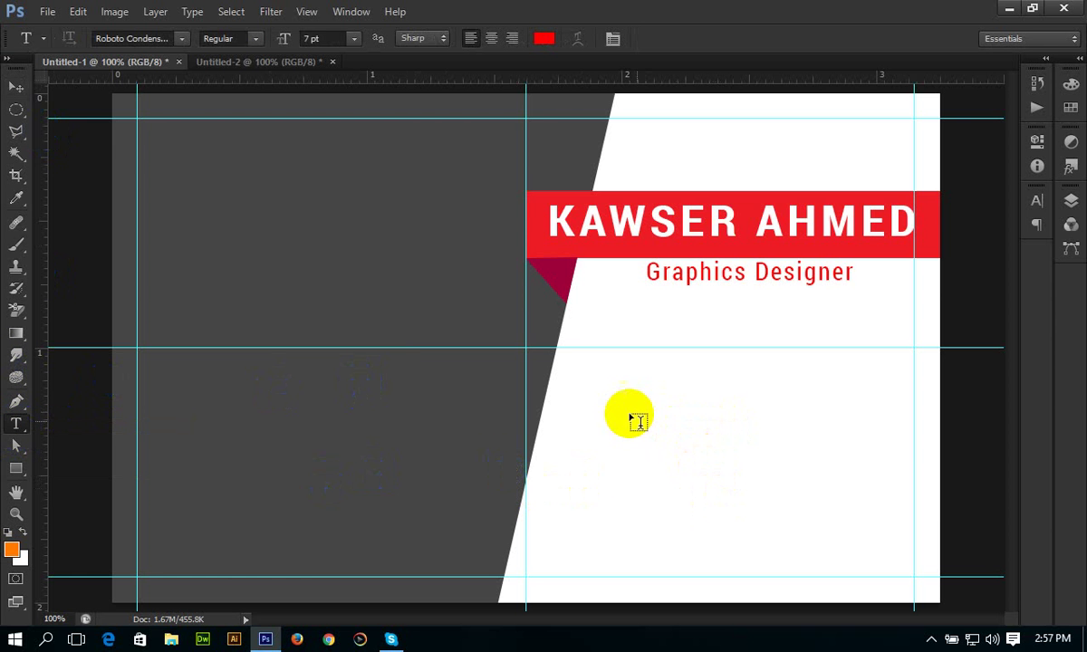
mouse_move(686, 448)
left_mouse_down()
mouse_move(685, 460)
mouse_move(884, 550)
left_mouse_up()
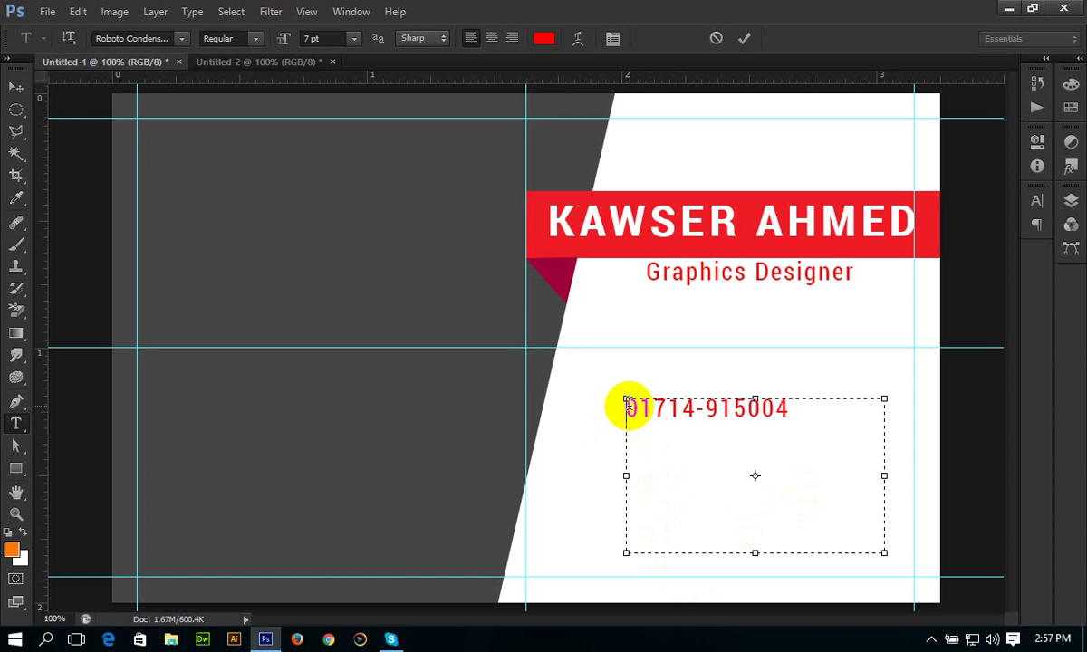
type("+88")
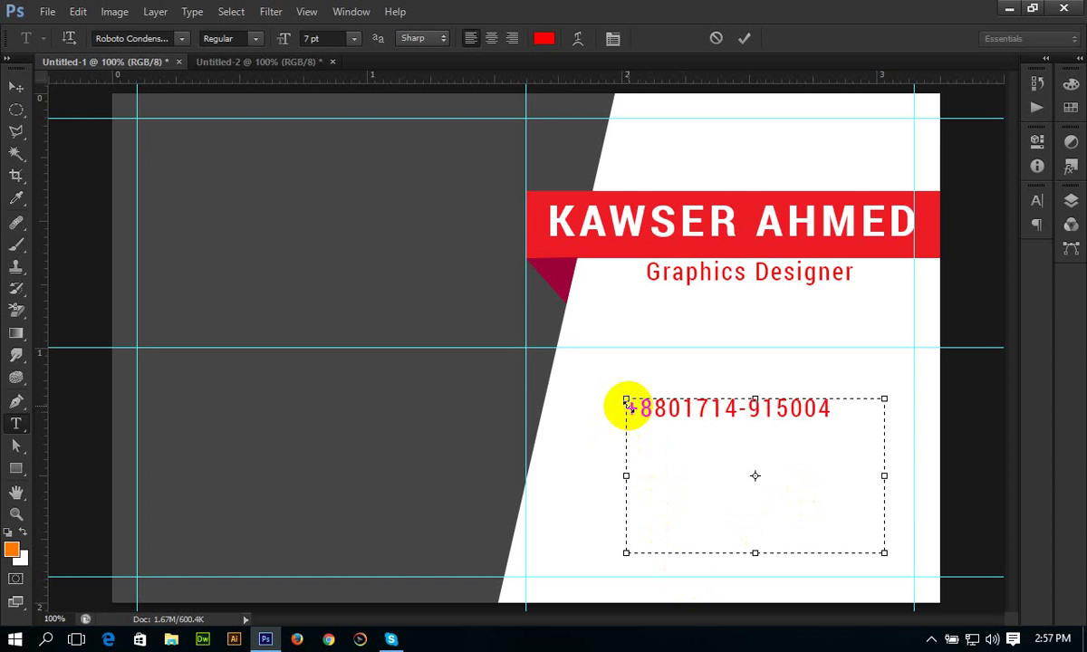
left_click(840, 411)
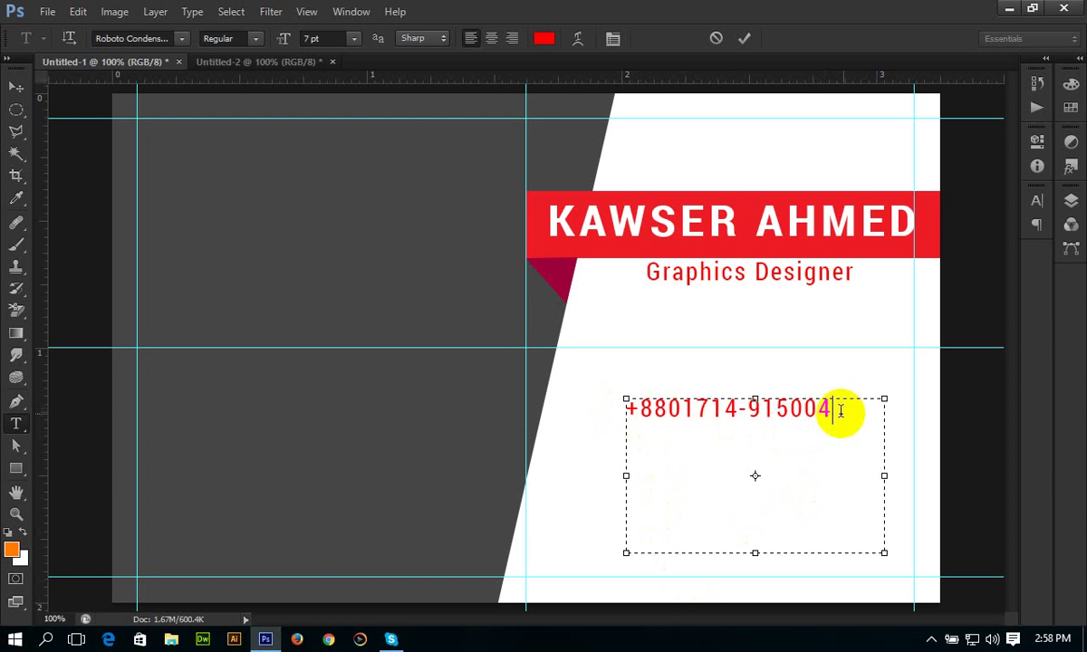
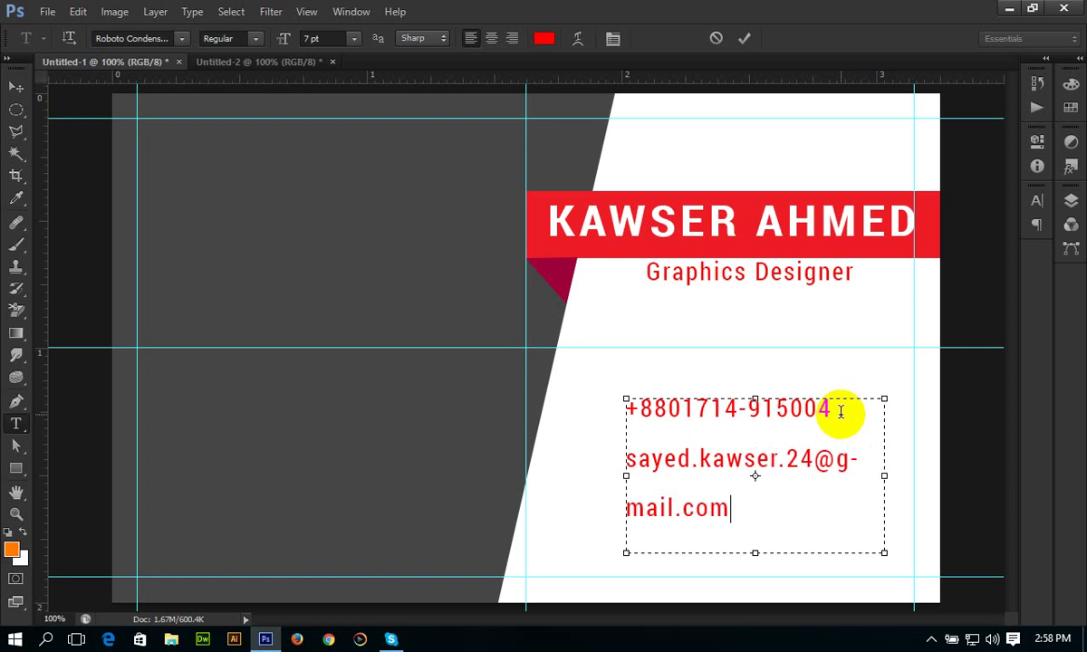
Step: Extend the contact text box below the email and select the contact lines for the website line
left_click_drag(770, 497, 626, 463)
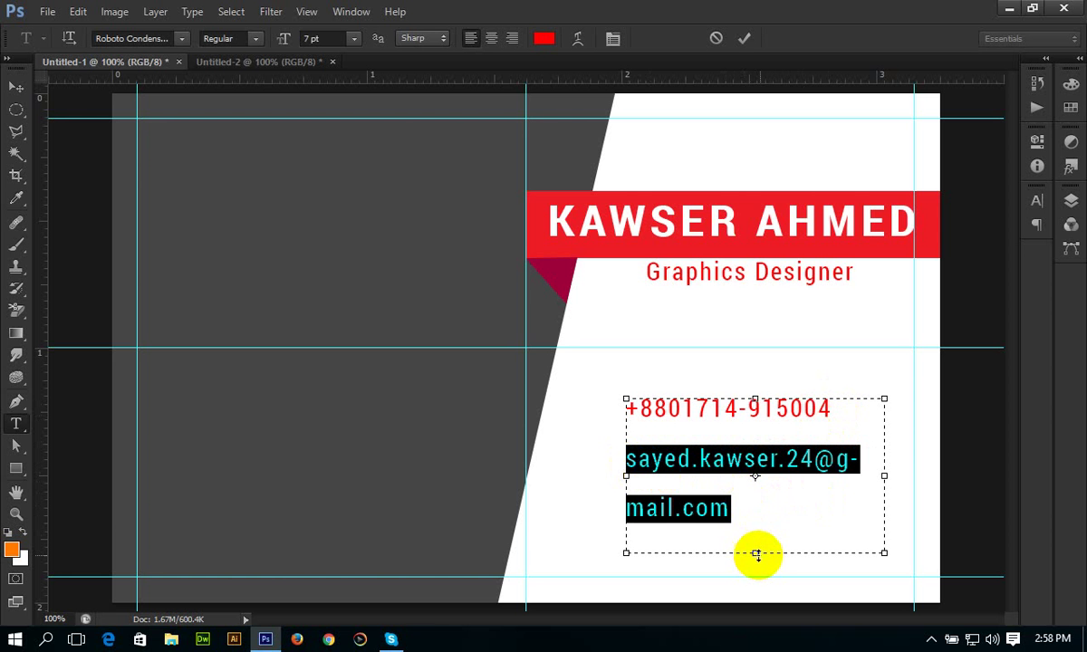
left_click_drag(756, 553, 759, 590)
left_click(738, 517)
type("kawser24.com")
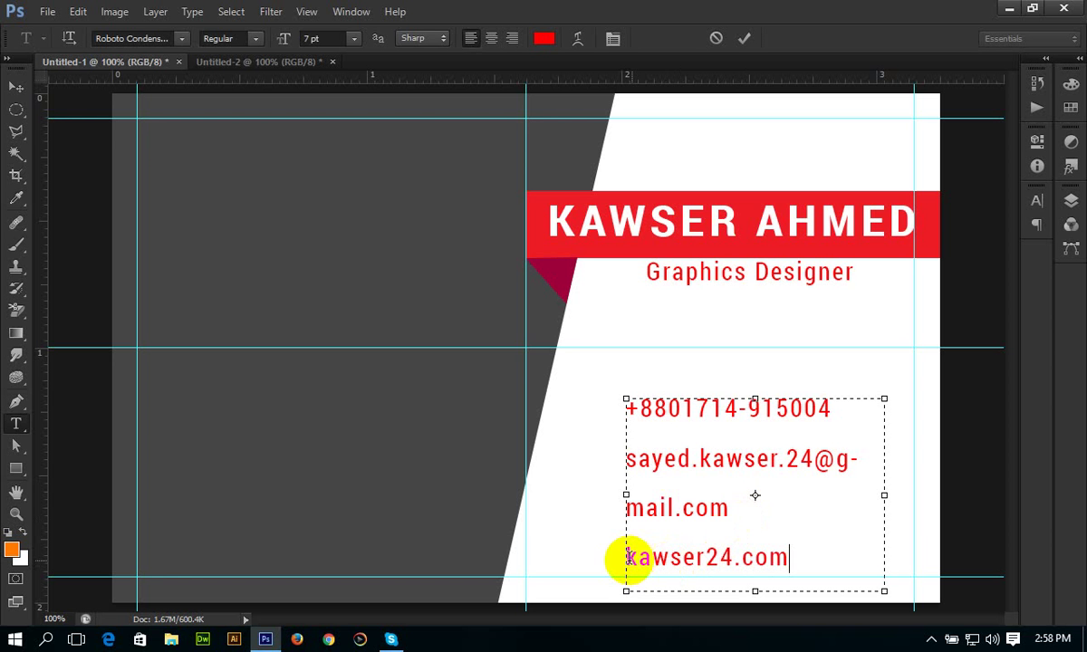
key("ctrl+a")
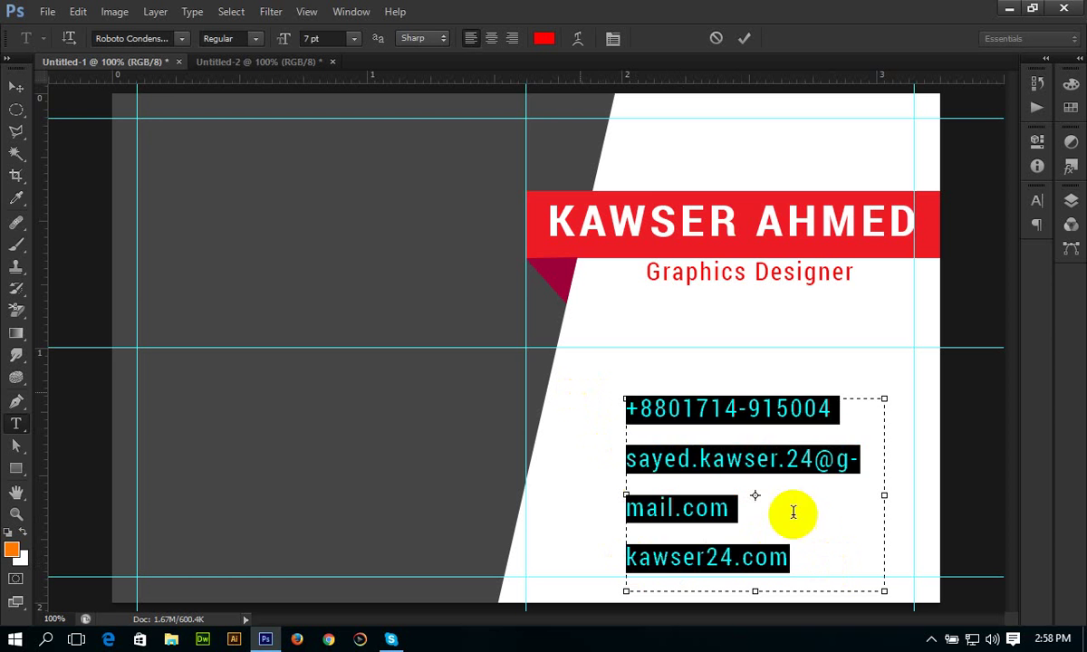
left_click(730, 504)
double_click(799, 459)
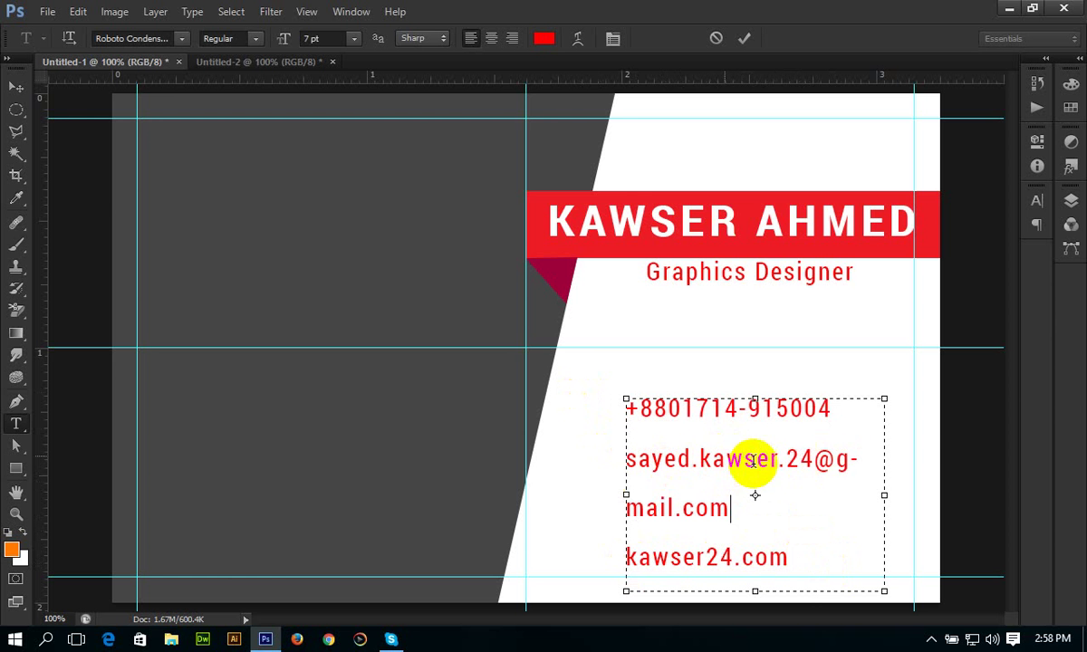
left_click_drag(696, 410, 738, 409)
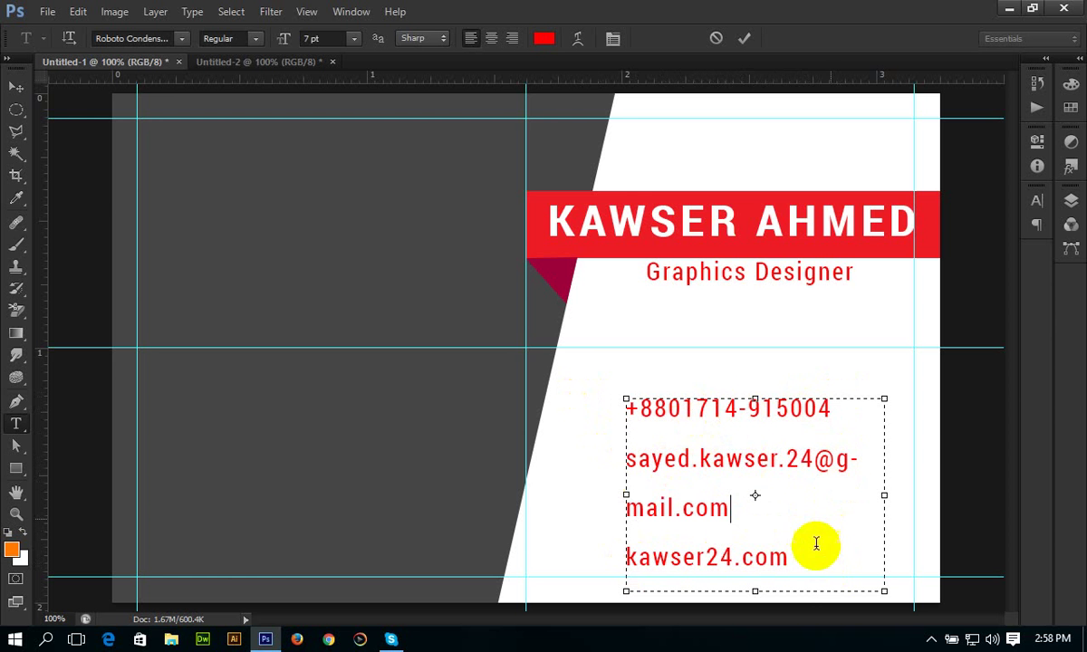
left_click_drag(788, 558, 601, 396)
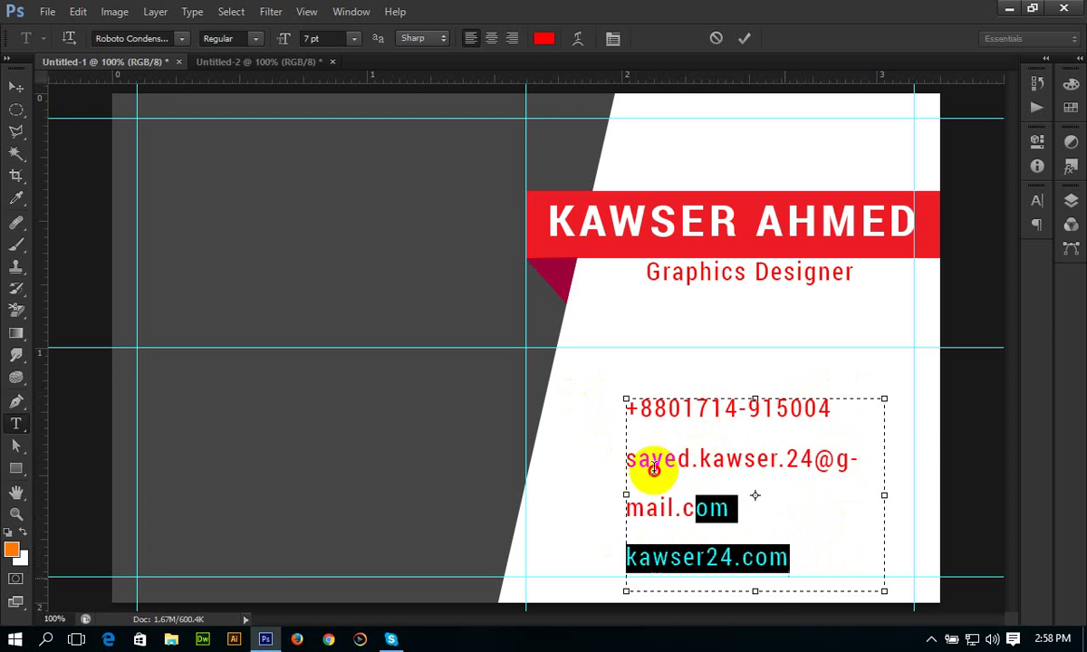
Step: Change the contact text's tracking from 80 to 0 in the Character panel
left_click(1037, 201)
double_click(975, 255)
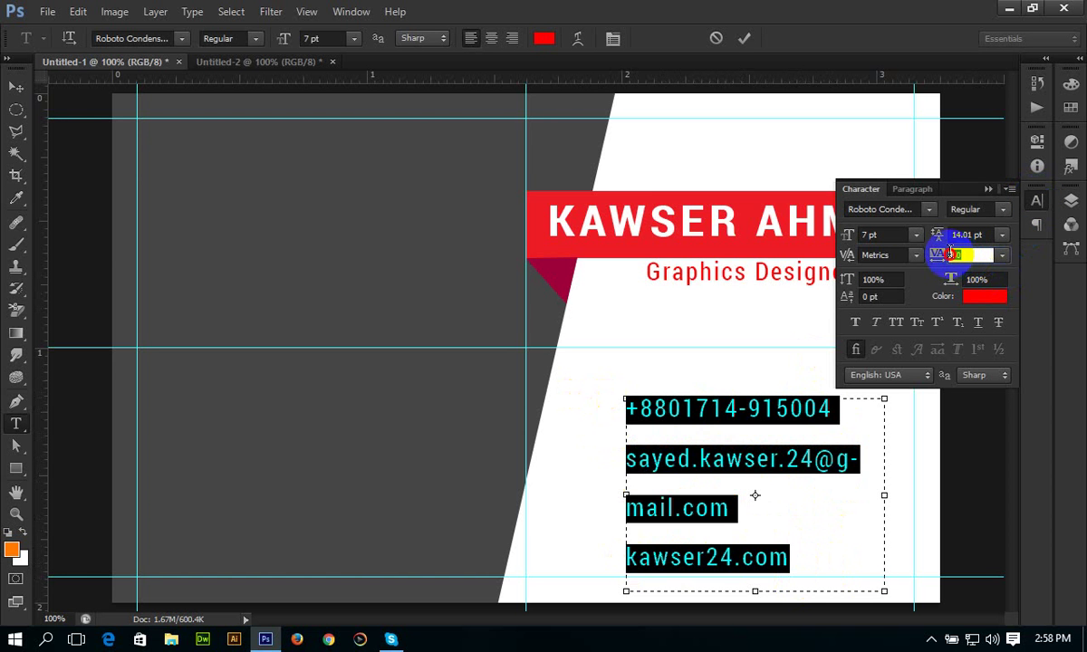
type("80")
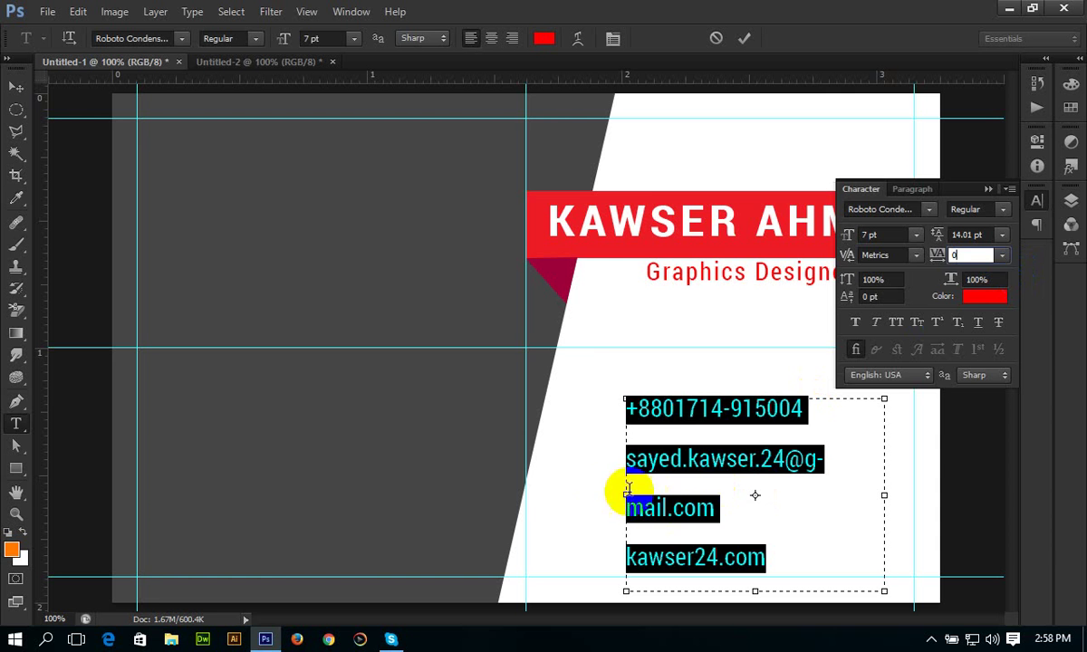
left_click(715, 508)
left_click(987, 188)
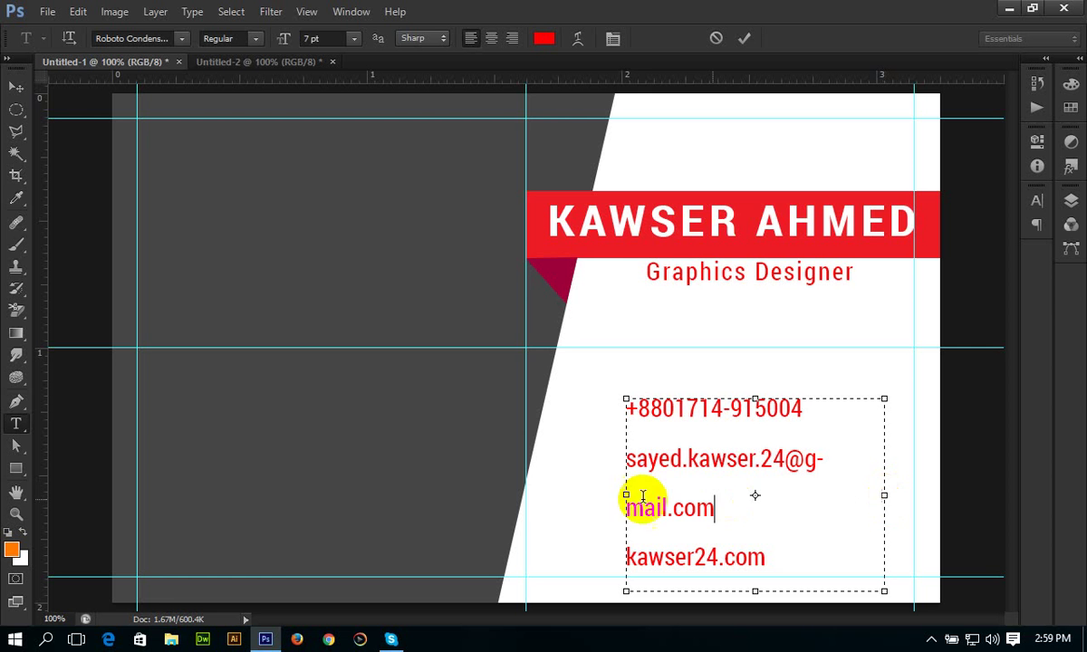
Step: Widen the contact text box so the email fits one line, then shrink it to three lines
left_click_drag(628, 495, 602, 495)
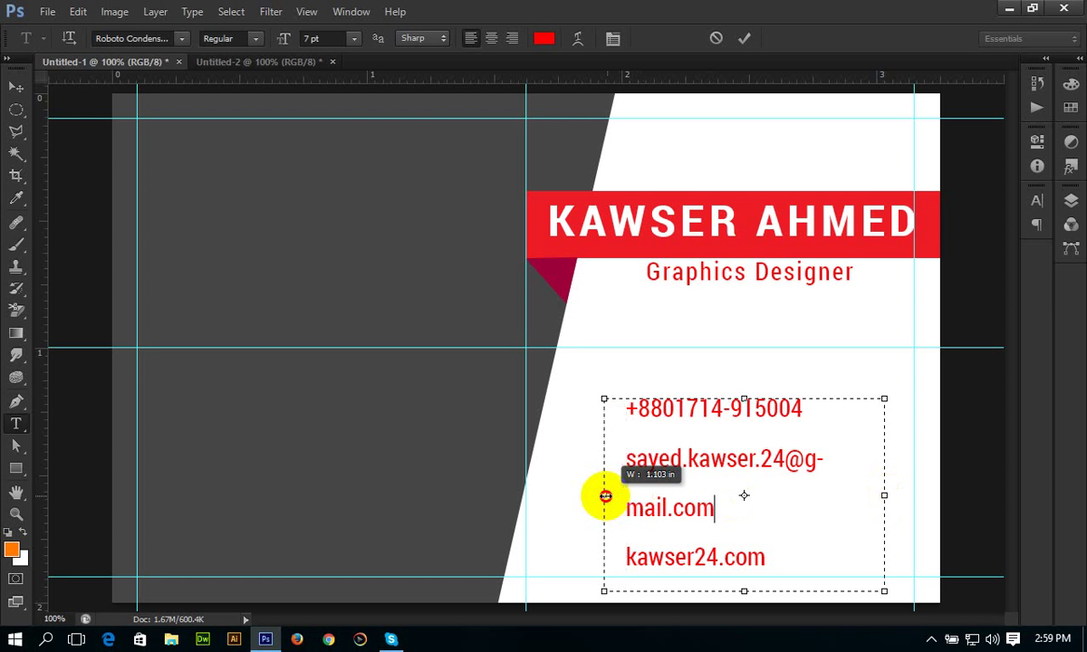
left_click_drag(760, 516, 619, 381)
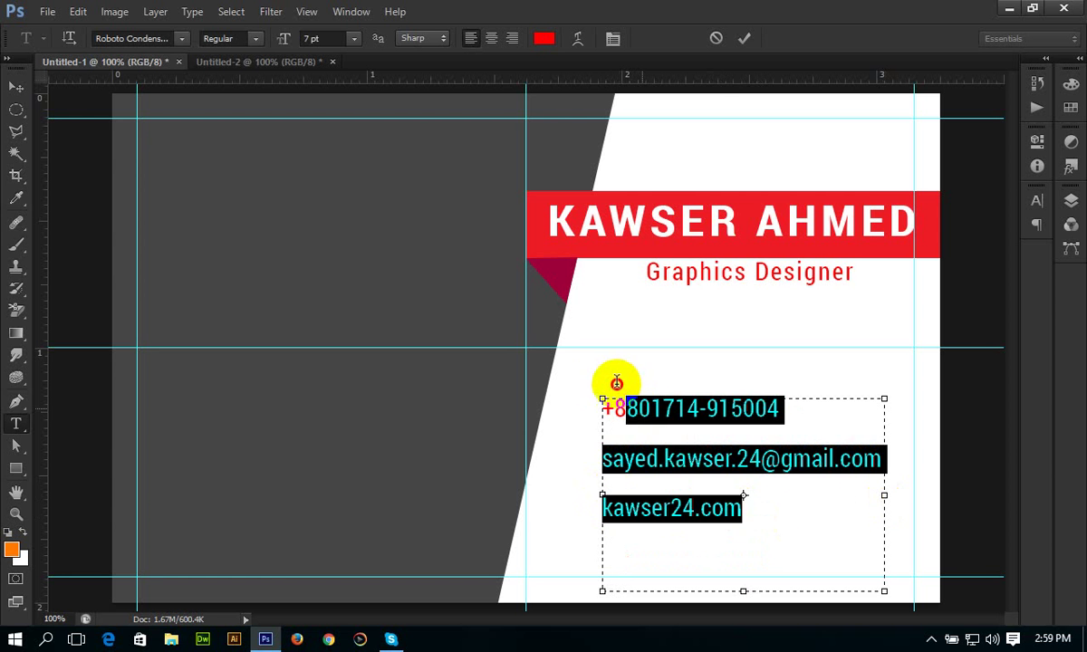
left_click(1049, 203)
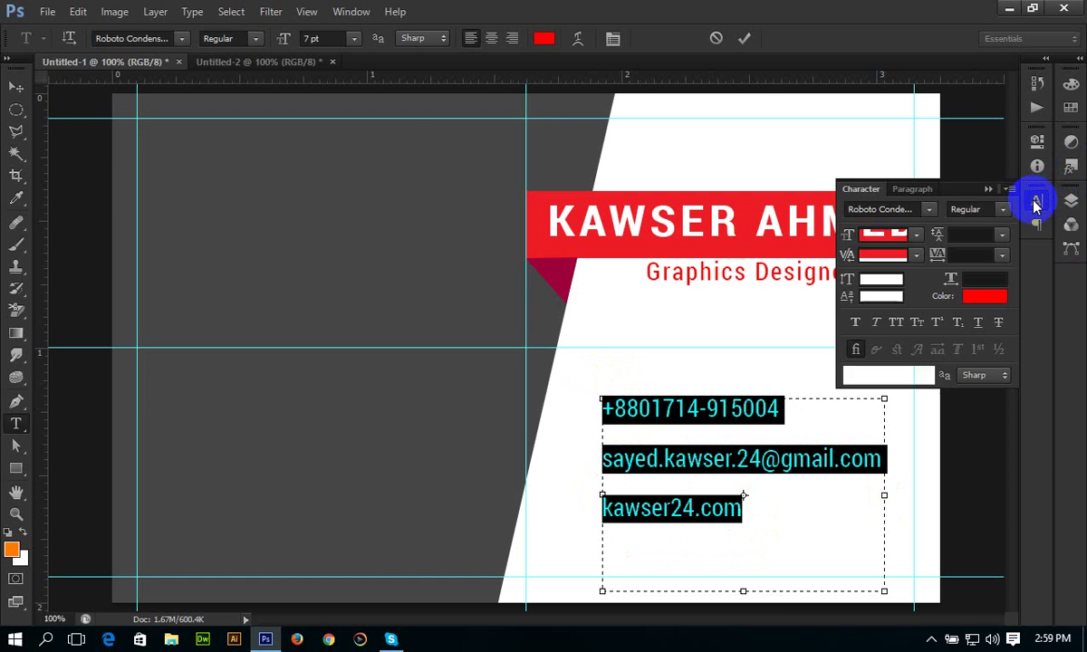
left_click(741, 514)
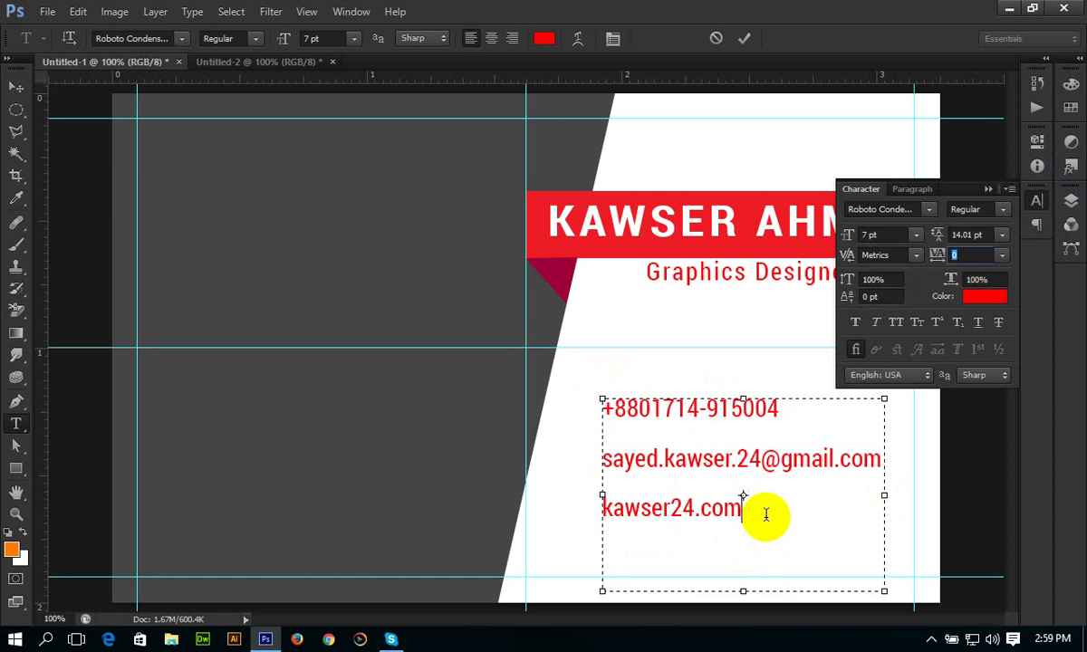
left_click_drag(743, 581, 743, 526)
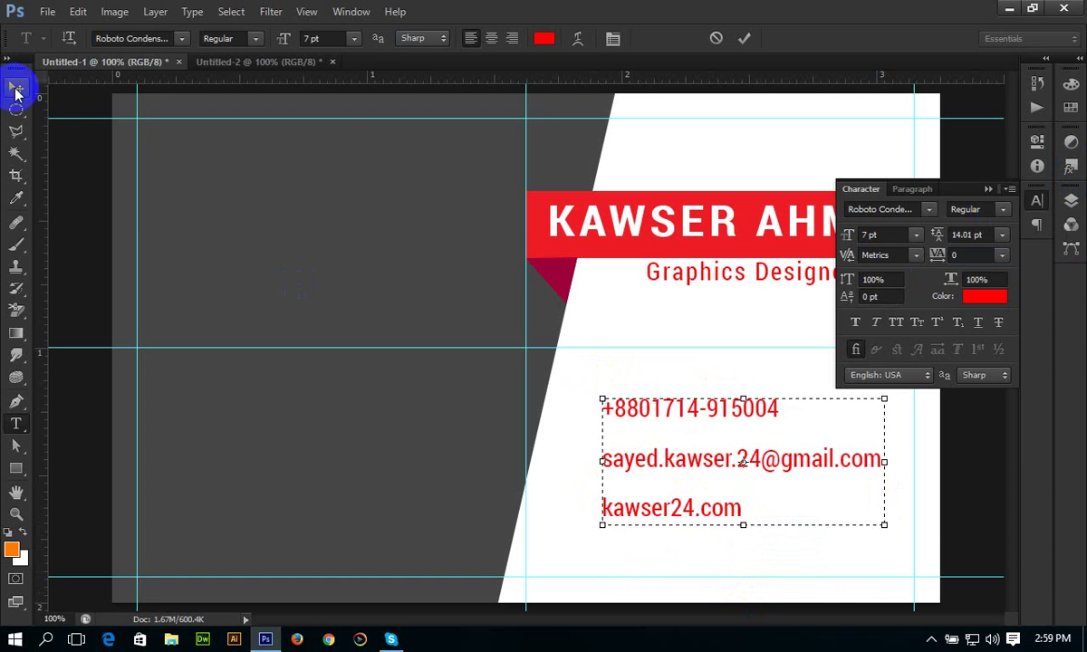
Step: Move the contact block slightly right and nudge it down on the white area
left_click(16, 86)
left_click_drag(850, 464, 868, 462)
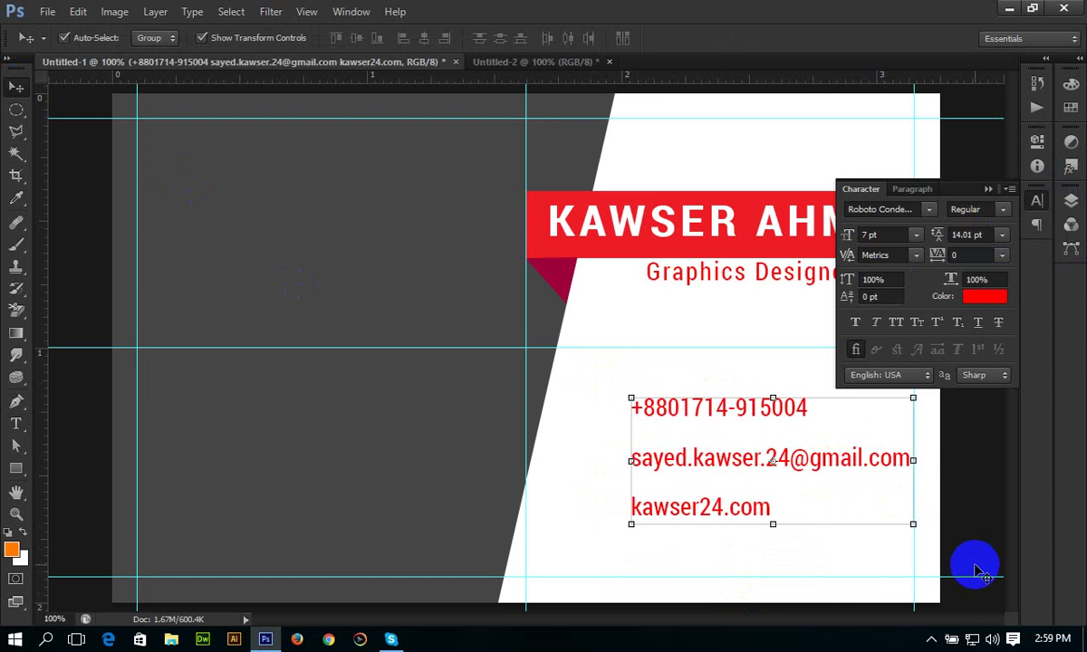
key("Right")
key("Right")
key("Down")
key("Down")
key("Down")
key("Down")
key("Down")
key("Down")
key("Down")
key("Down")
key("Down")
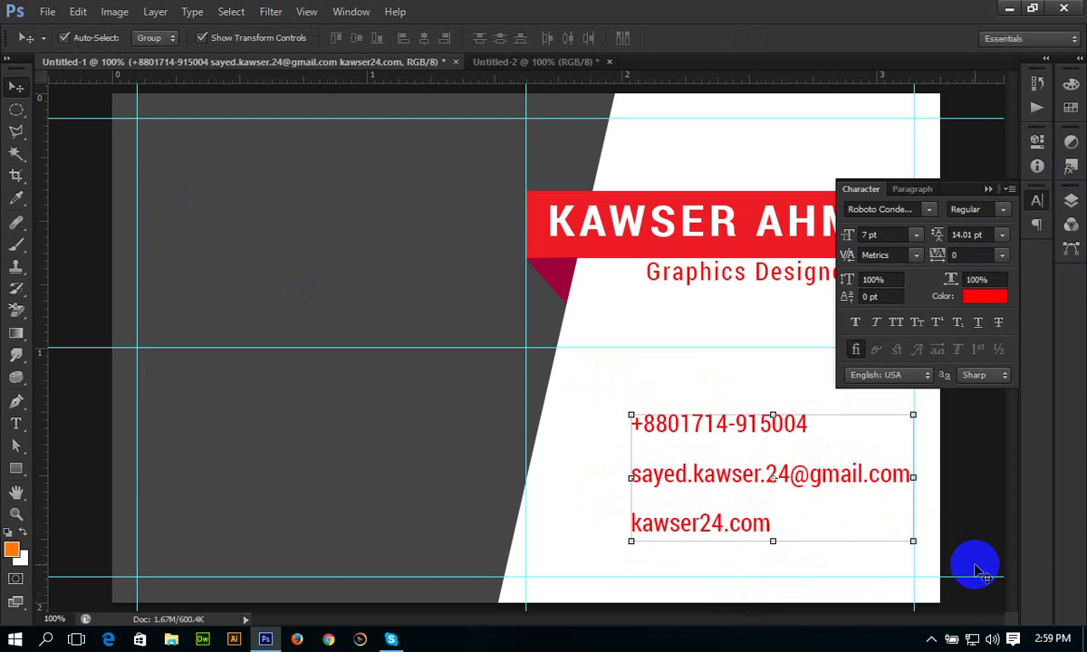
key("Down")
key("Down")
key("Down")
key("Down")
key("Down")
key("Down")
key("Down")
key("Down")
key("Down")
key("Down")
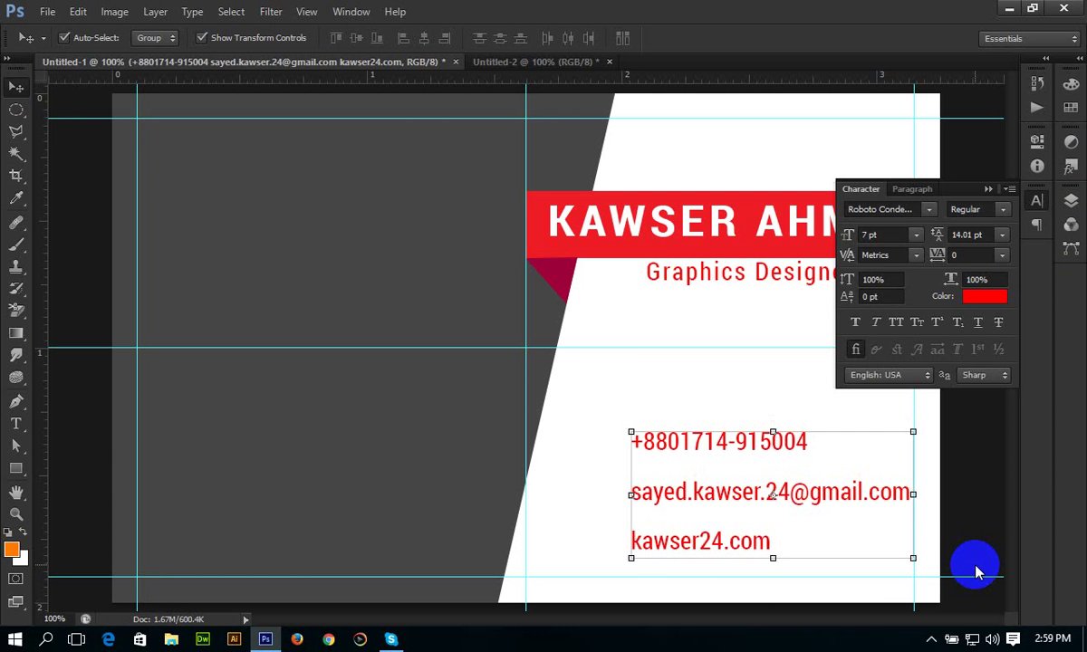
key("Down")
left_click(602, 385)
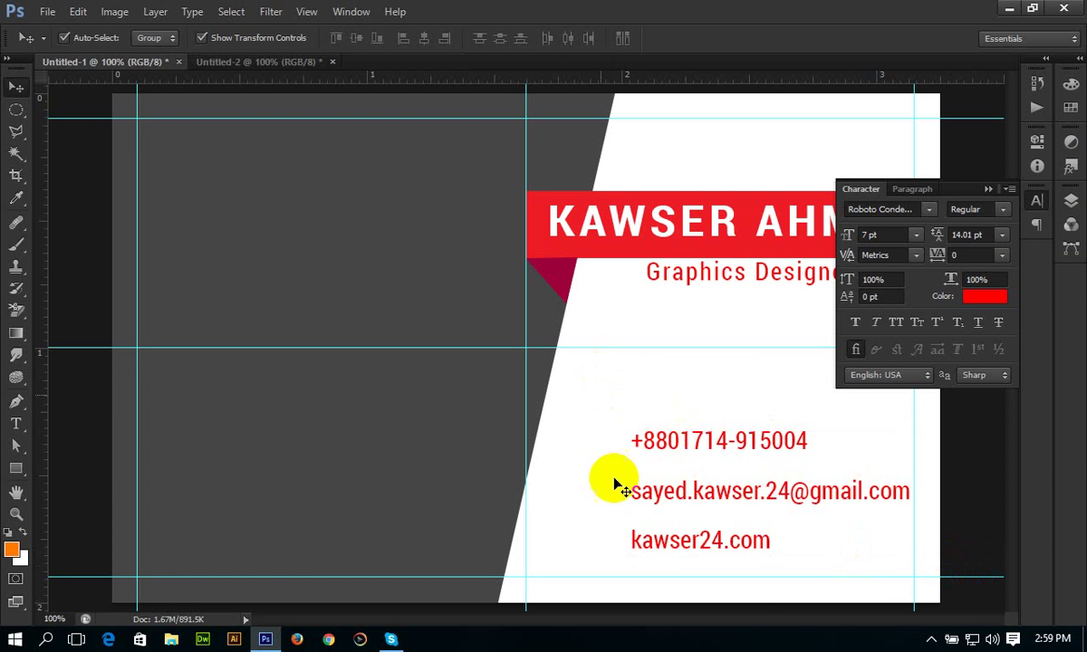
Step: Minimise Photoshop, refresh the desktop, then view and minimise the Exam folder
left_click(1008, 11)
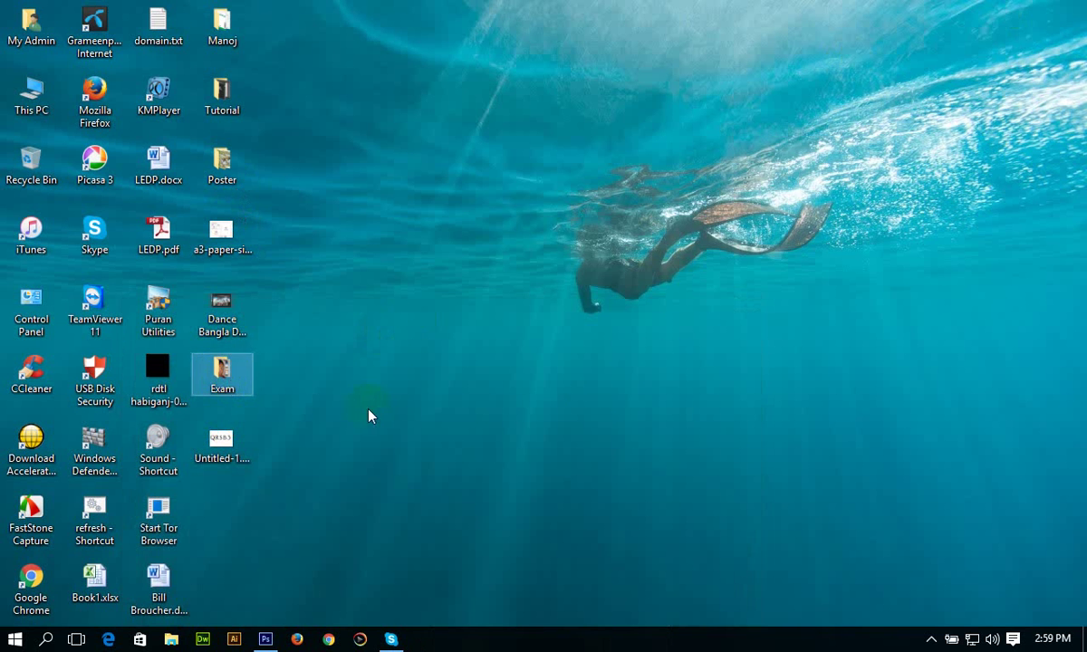
right_click(521, 282)
left_click(592, 324)
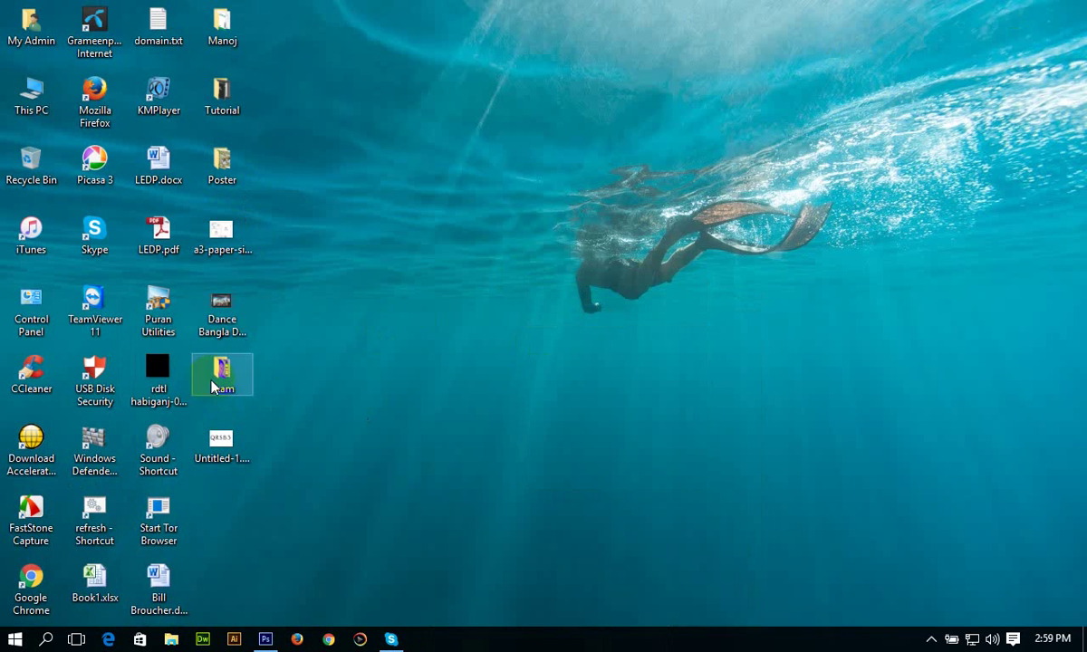
double_click(218, 372)
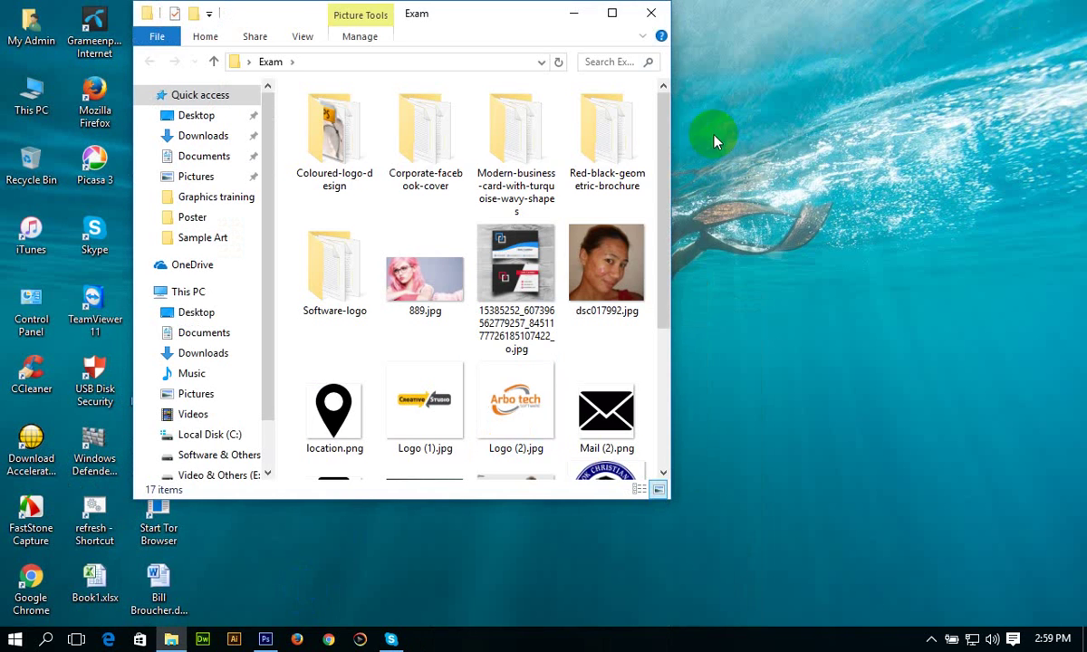
left_click(574, 13)
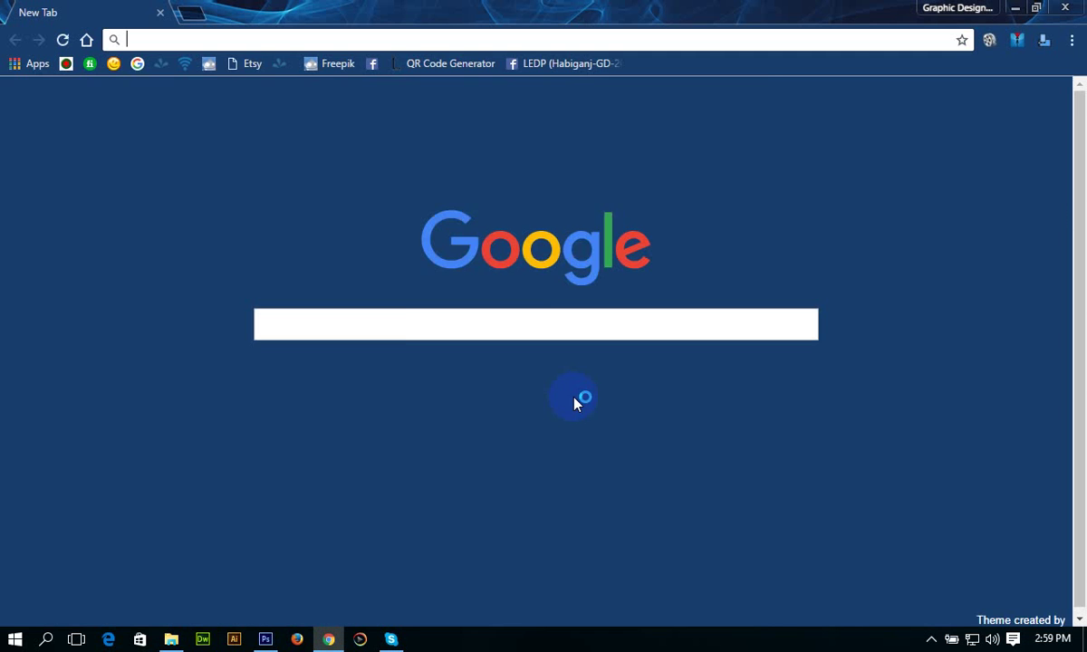
Step: Search Google for 'call icon png' and pass the reCAPTCHA robot check
type("ca")
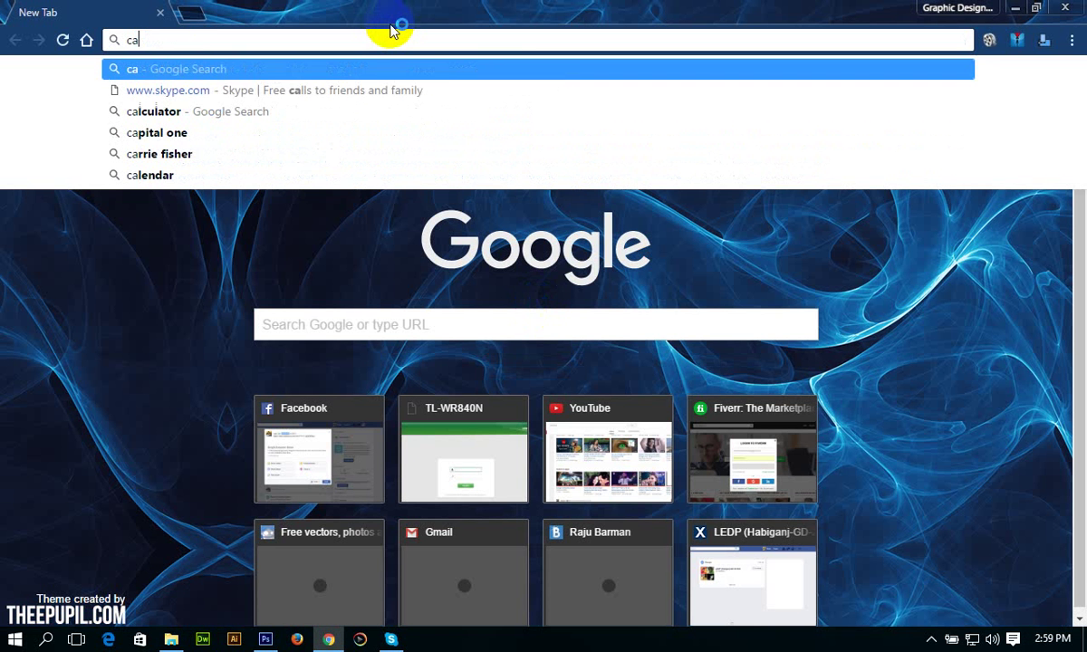
type("ll icon png")
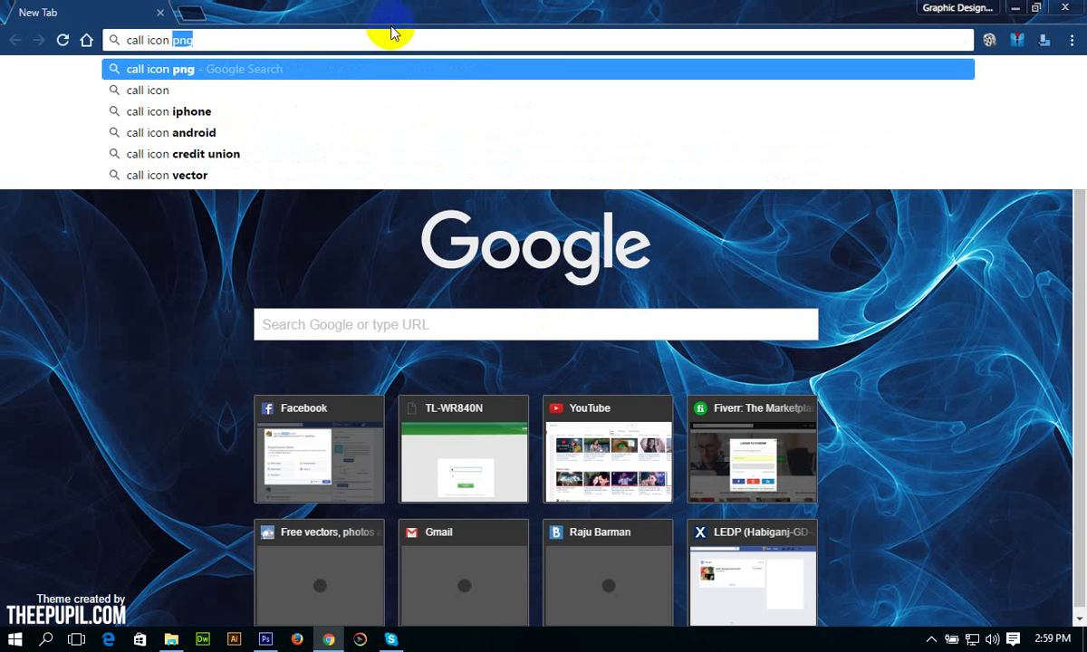
key("Return")
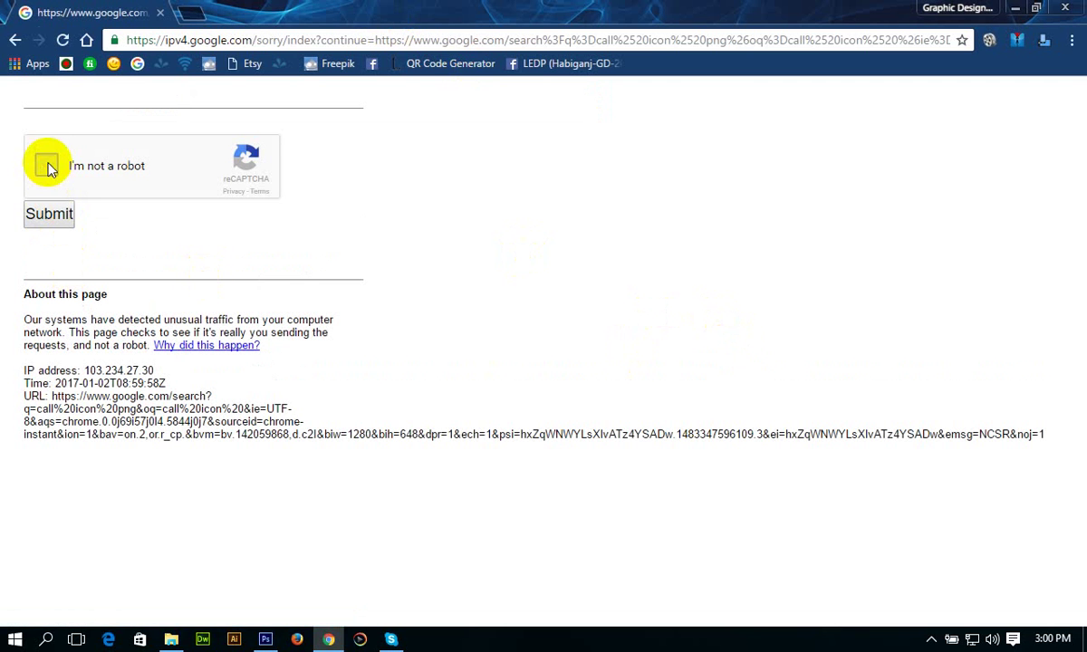
left_click(45, 166)
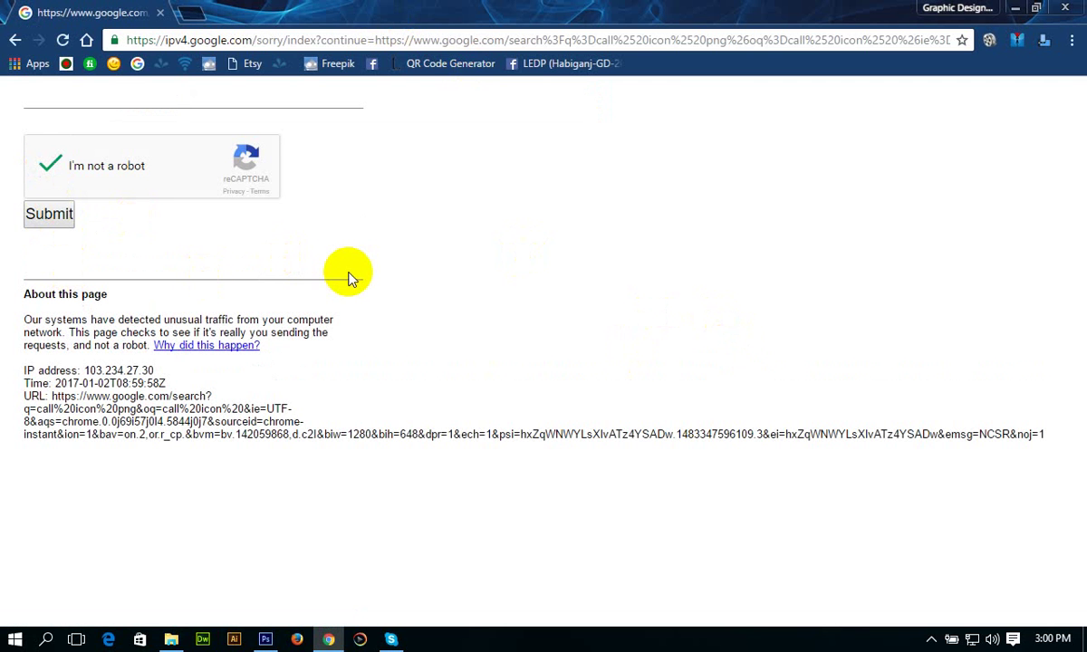
left_click(459, 42)
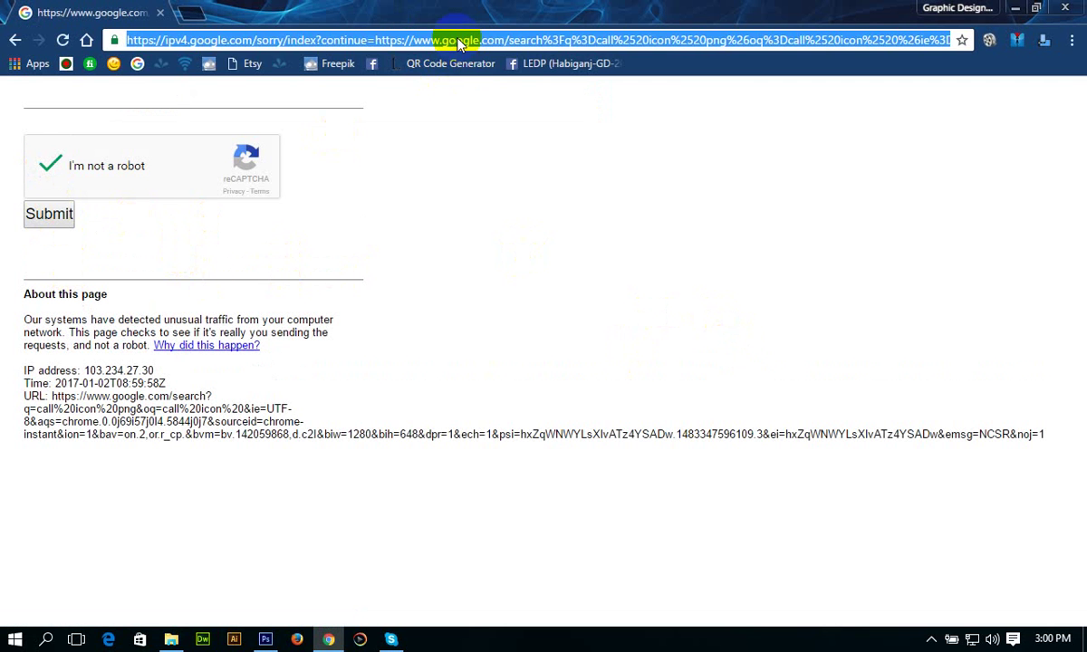
key("Return")
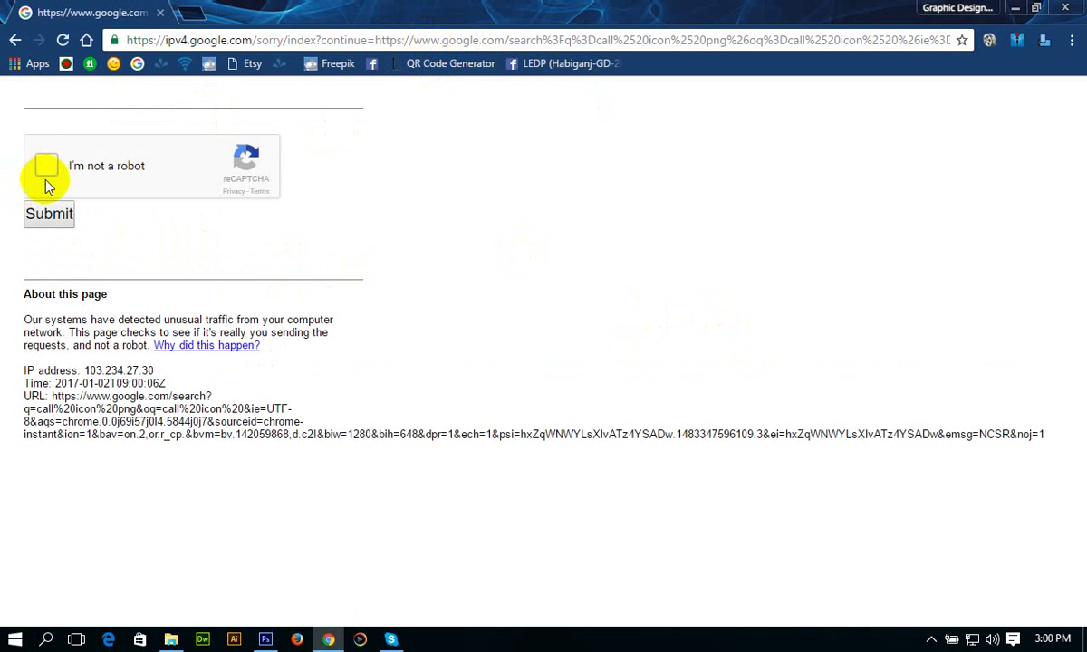
left_click(53, 213)
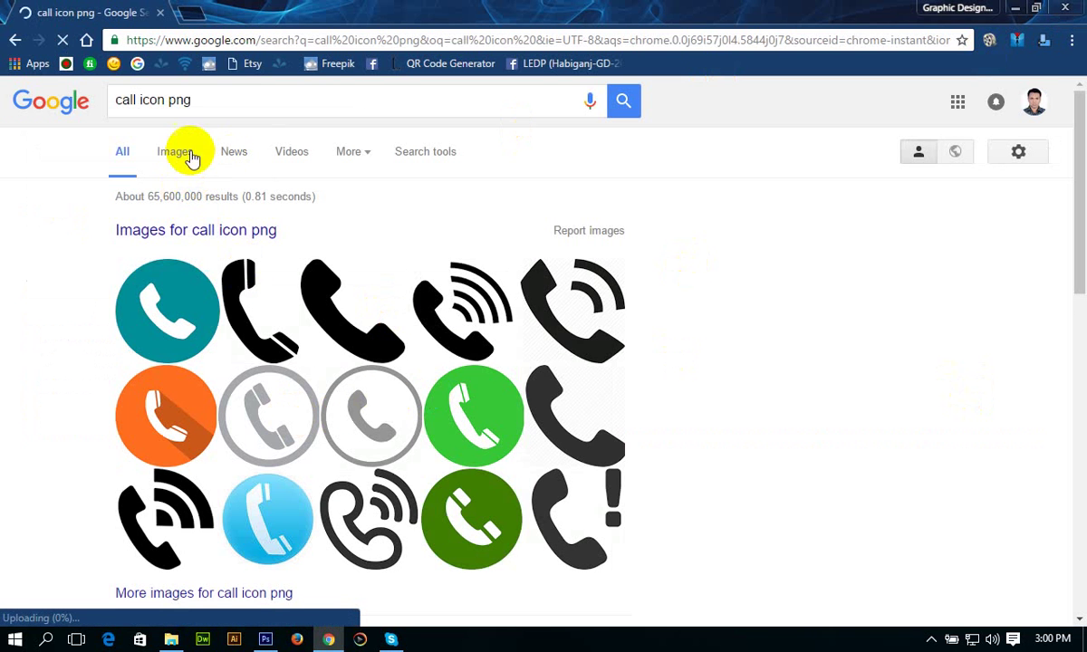
Step: Show image results and open the black old-telephone icon at full size in a new tab
left_click(566, 382)
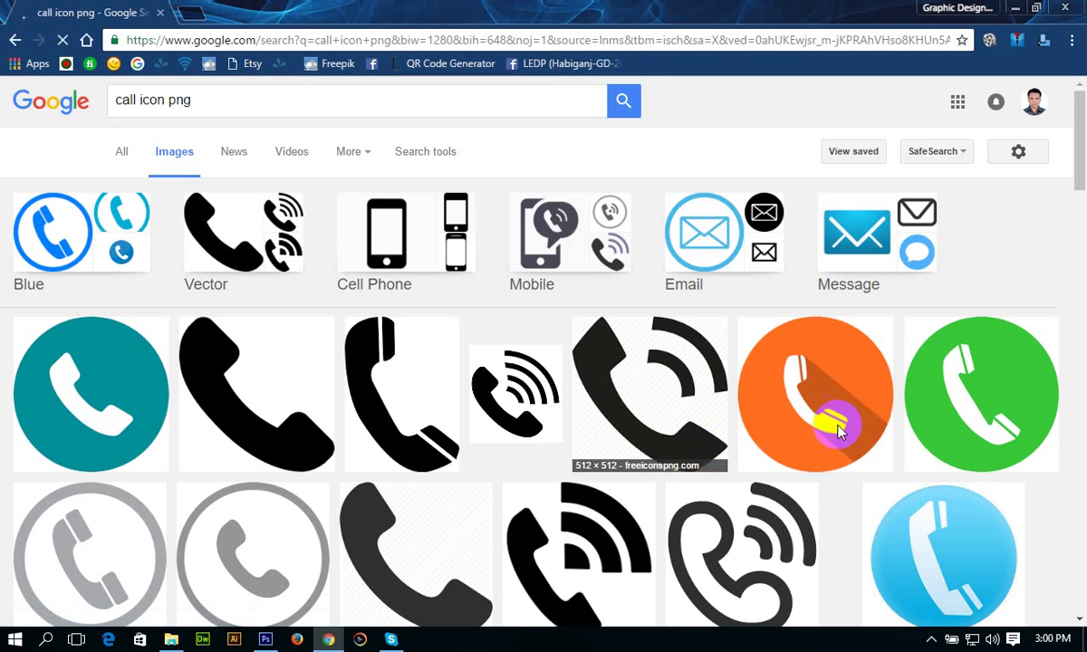
left_click_drag(1077, 177, 1076, 327)
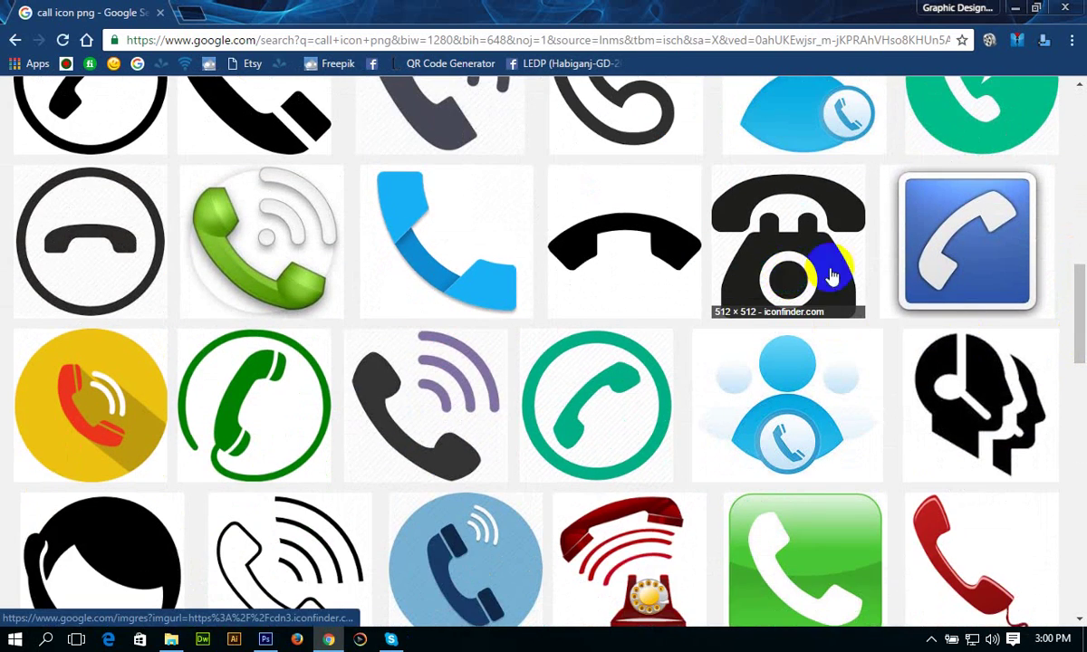
right_click(755, 256)
left_click(801, 266)
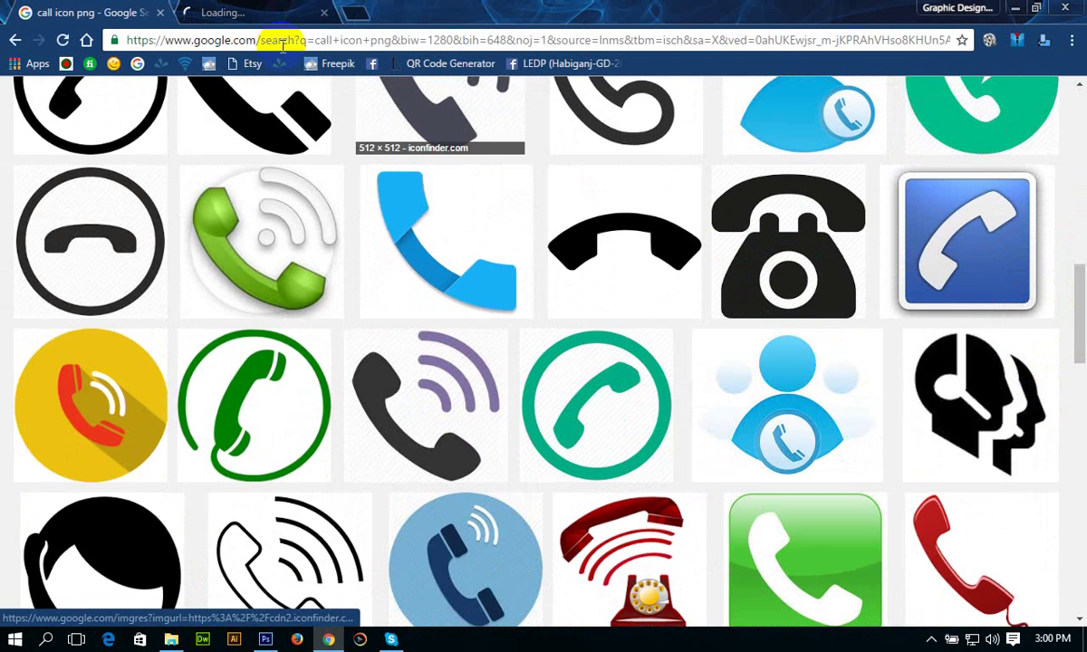
left_click(240, 12)
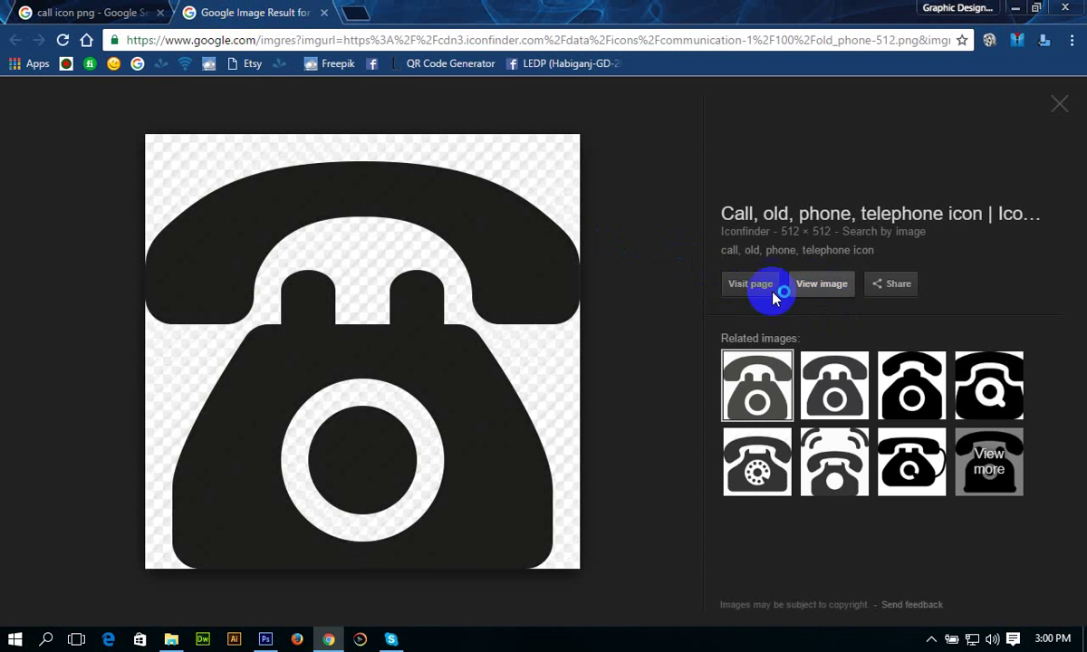
left_click(781, 290)
Step: Save the icon as old_phone-512.png in Desktop\Exam, then close the tab and minimise Chrome
right_click(310, 334)
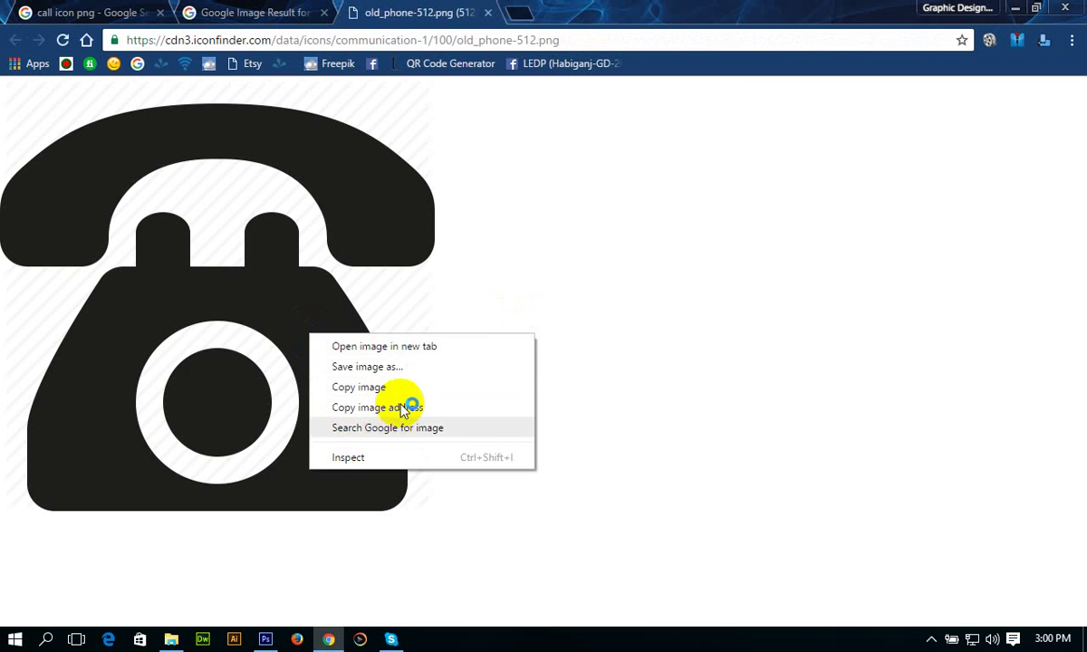
left_click(412, 367)
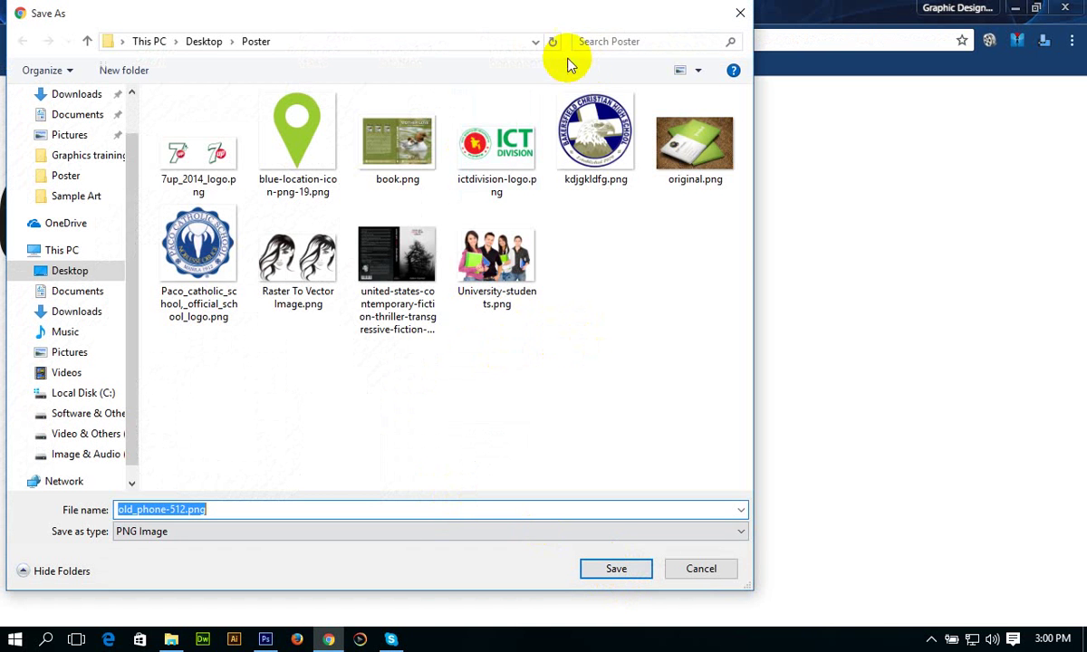
left_click(86, 45)
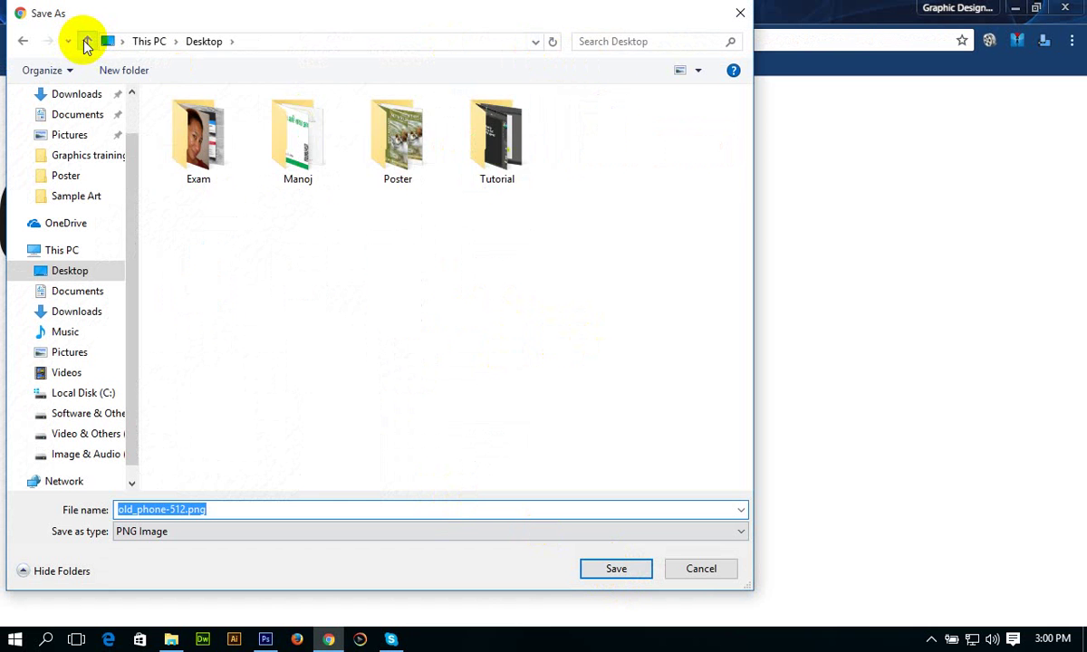
left_click(190, 154)
double_click(190, 154)
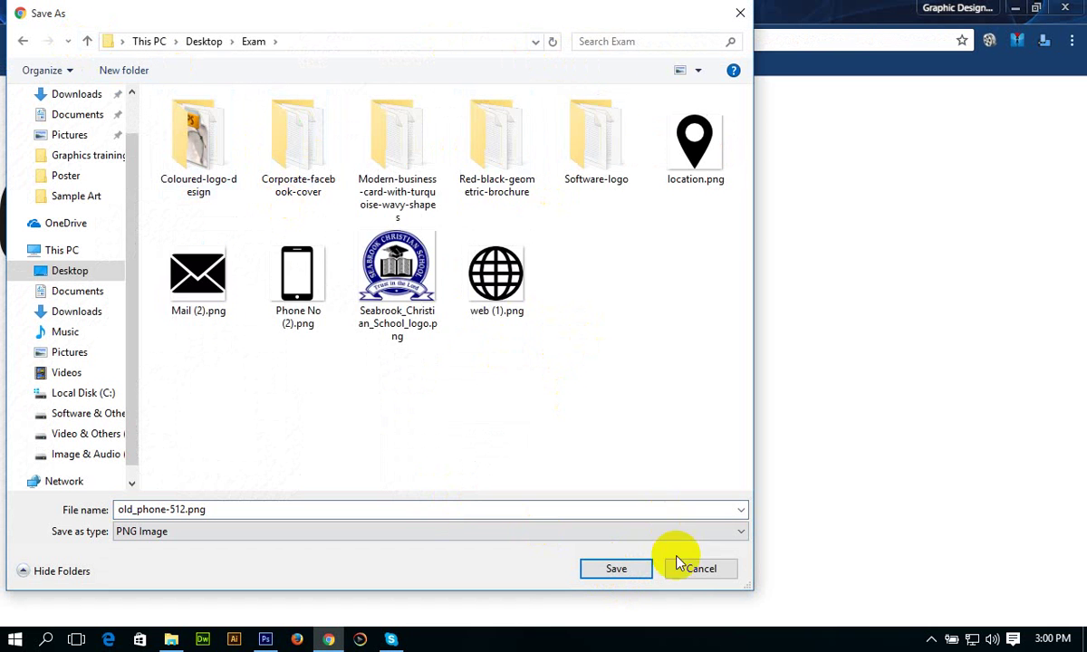
left_click(616, 569)
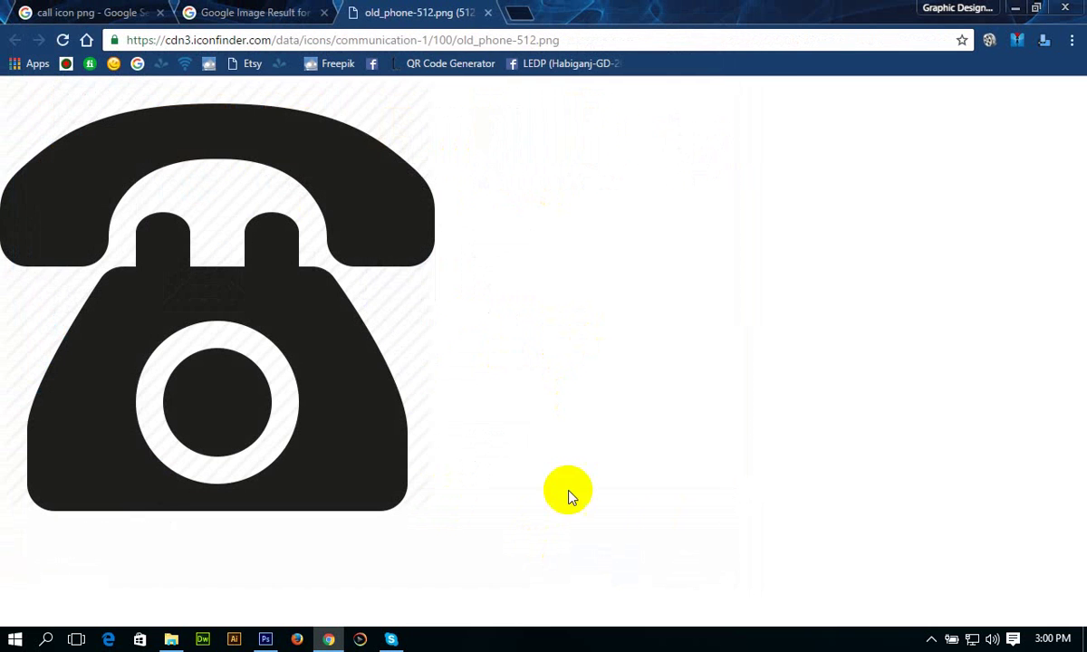
left_click(489, 13)
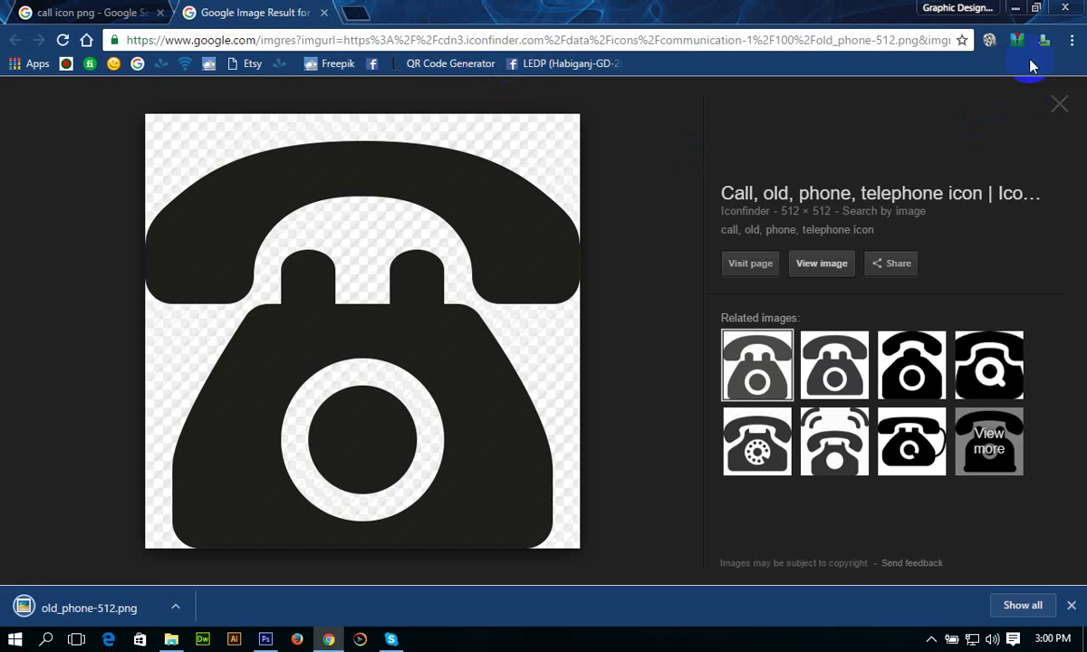
left_click(1007, 9)
Step: Restore Photoshop and open Mail (2).png, old_phone-512.png and web (1).png from Desktop\Exam
left_click(265, 641)
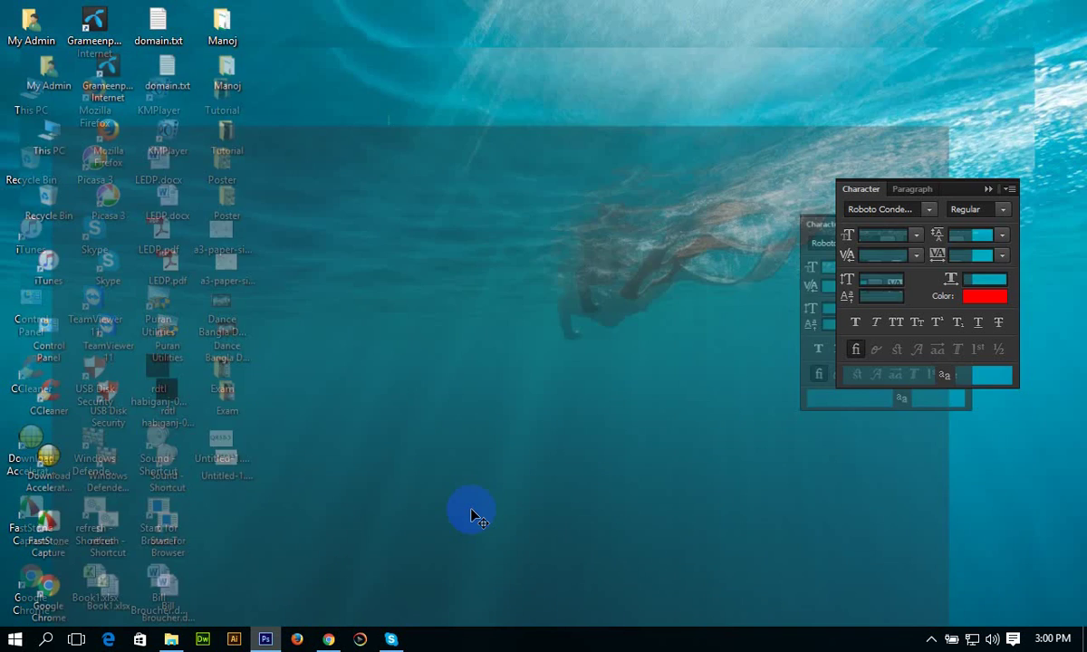
left_click(47, 11)
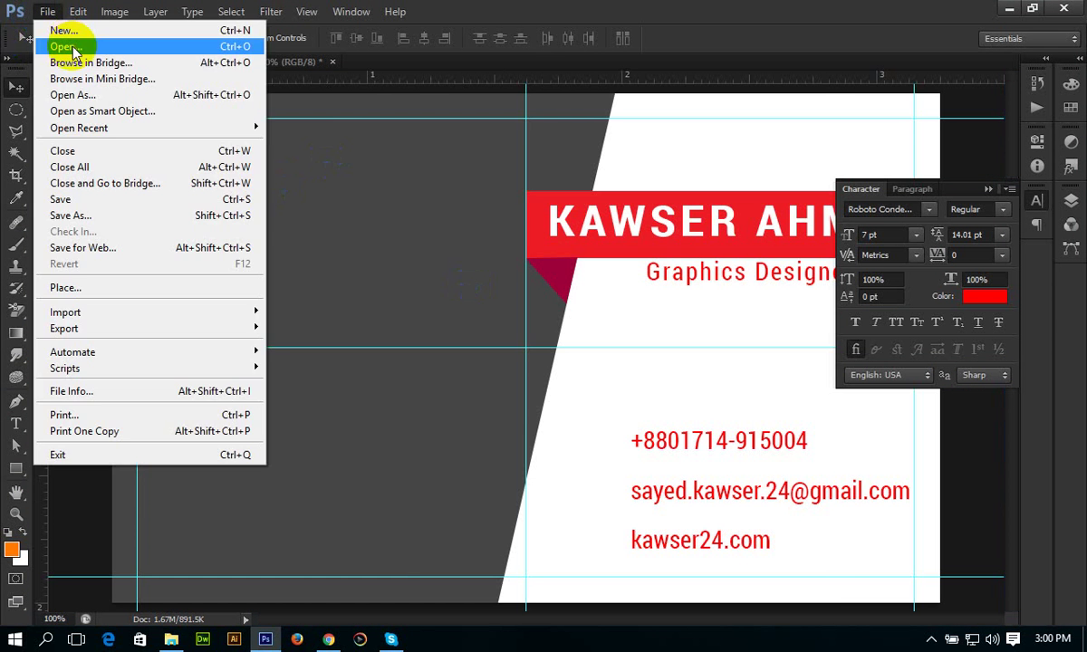
left_click(68, 42)
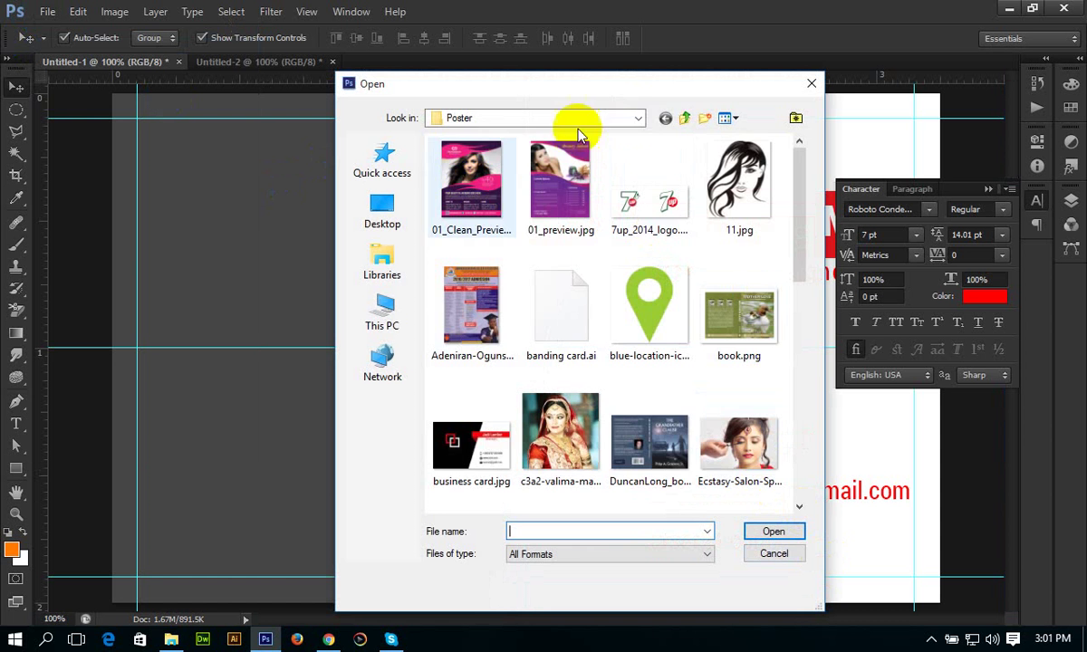
left_click(686, 119)
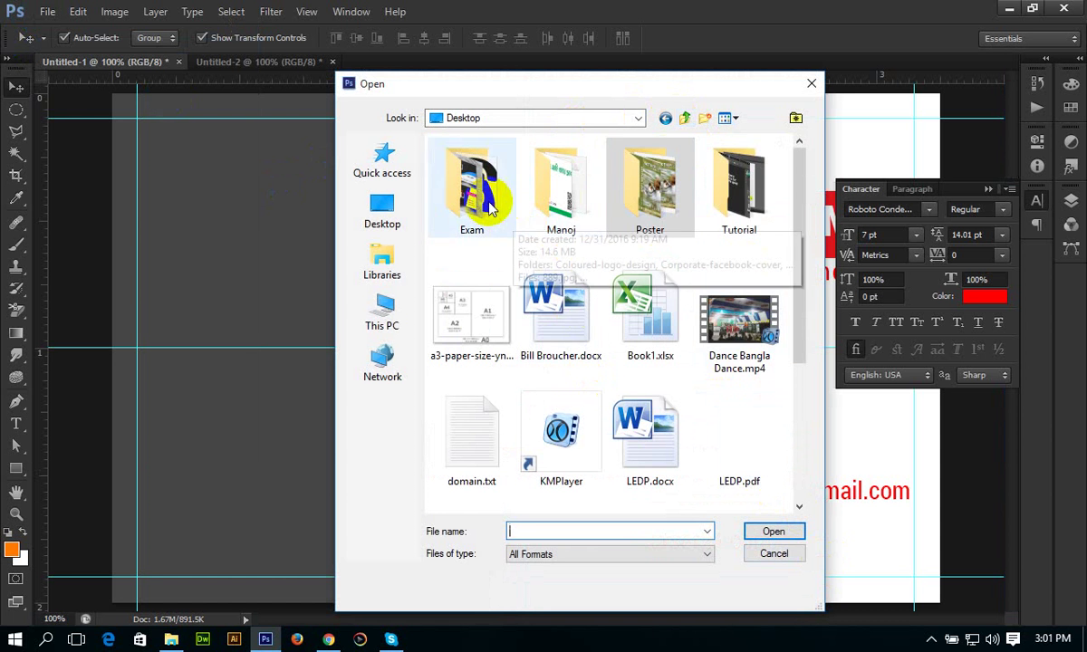
double_click(472, 192)
left_click_drag(801, 340, 801, 381)
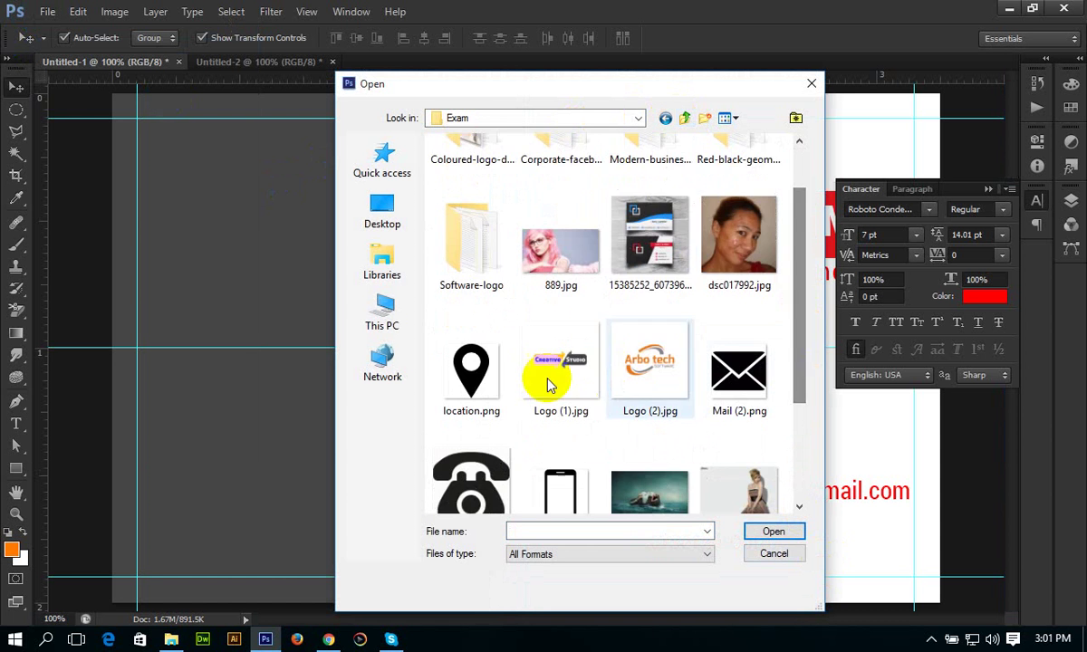
left_click(742, 403)
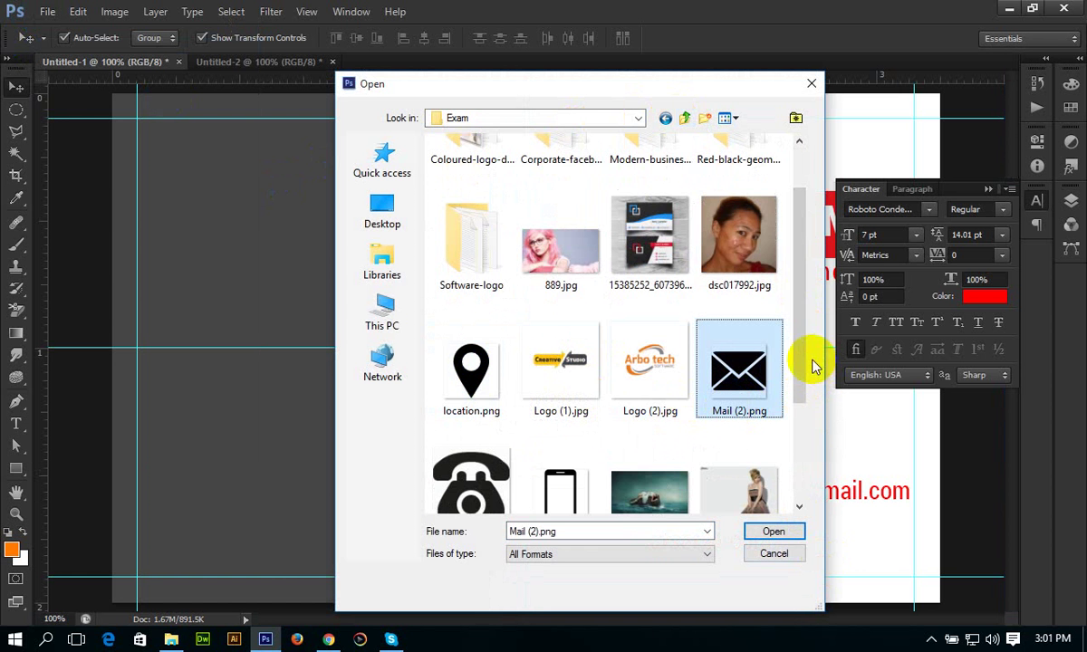
scroll(797, 376, "down", 1)
left_click(467, 407, "ctrl")
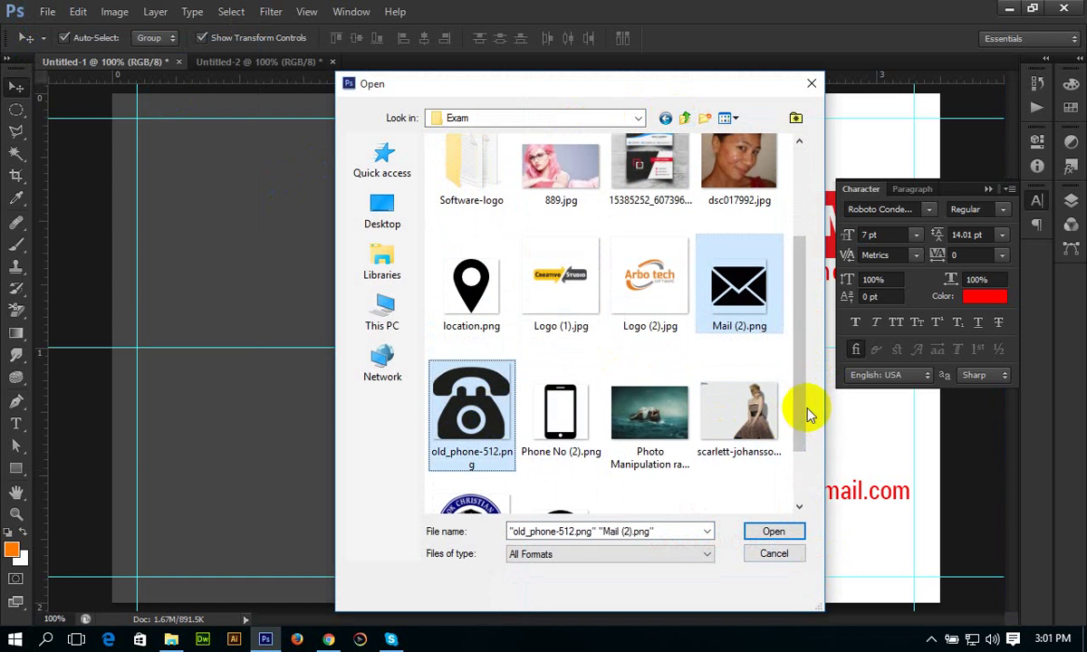
left_click_drag(801, 415, 800, 462)
left_click(566, 451, "ctrl")
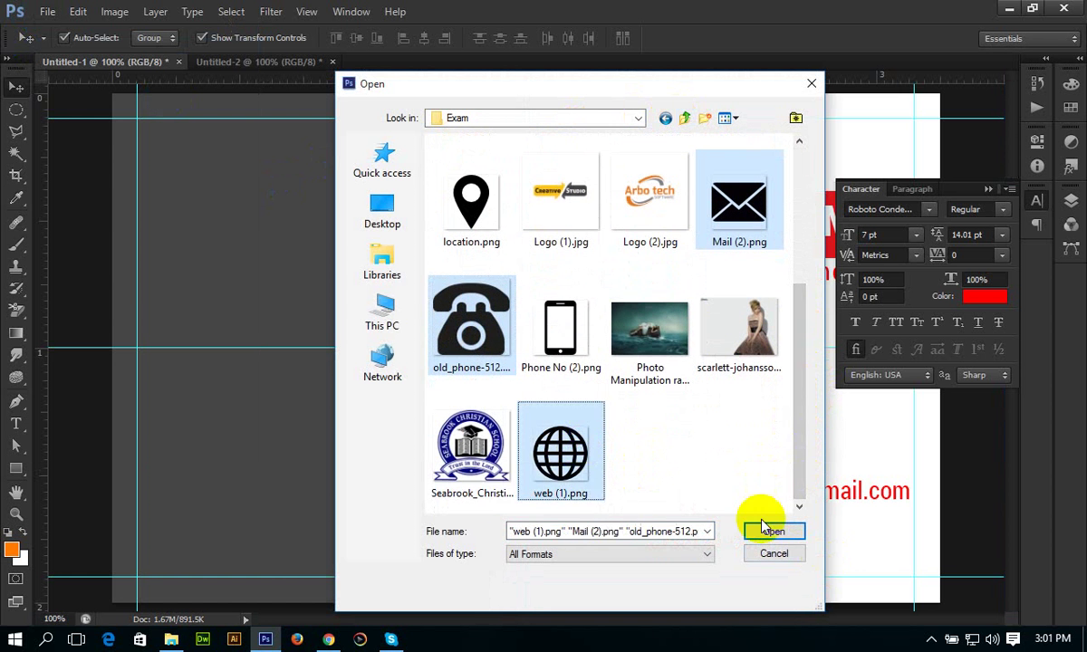
left_click(784, 533)
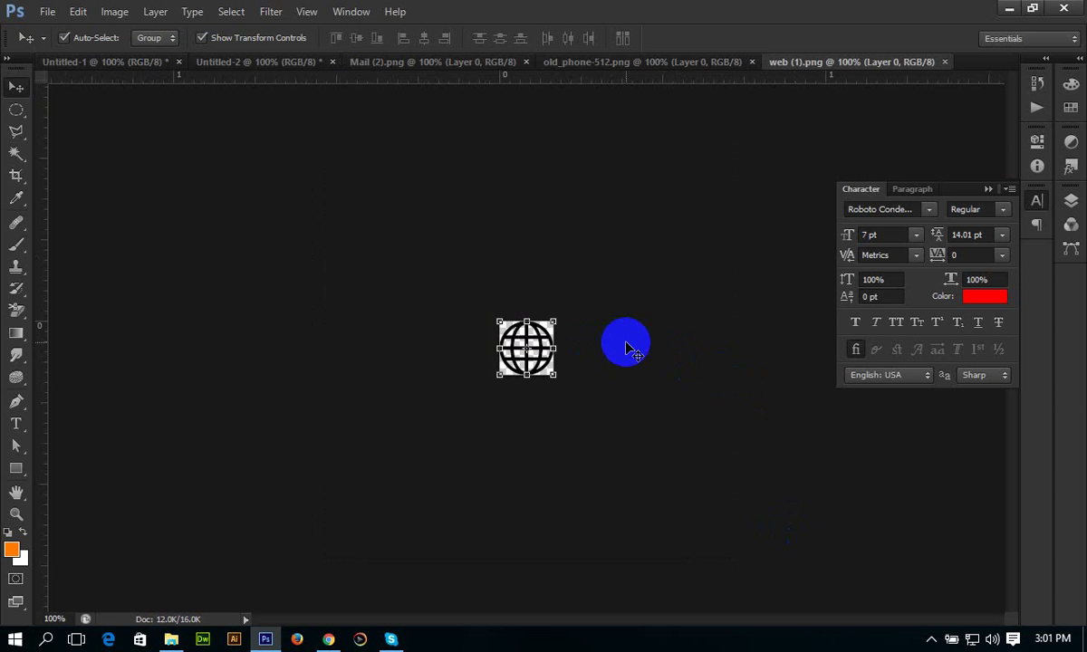
Step: Place the globe icon onto the Untitled-1 business card above the phone number
key("ctrl+a")
left_click(127, 64)
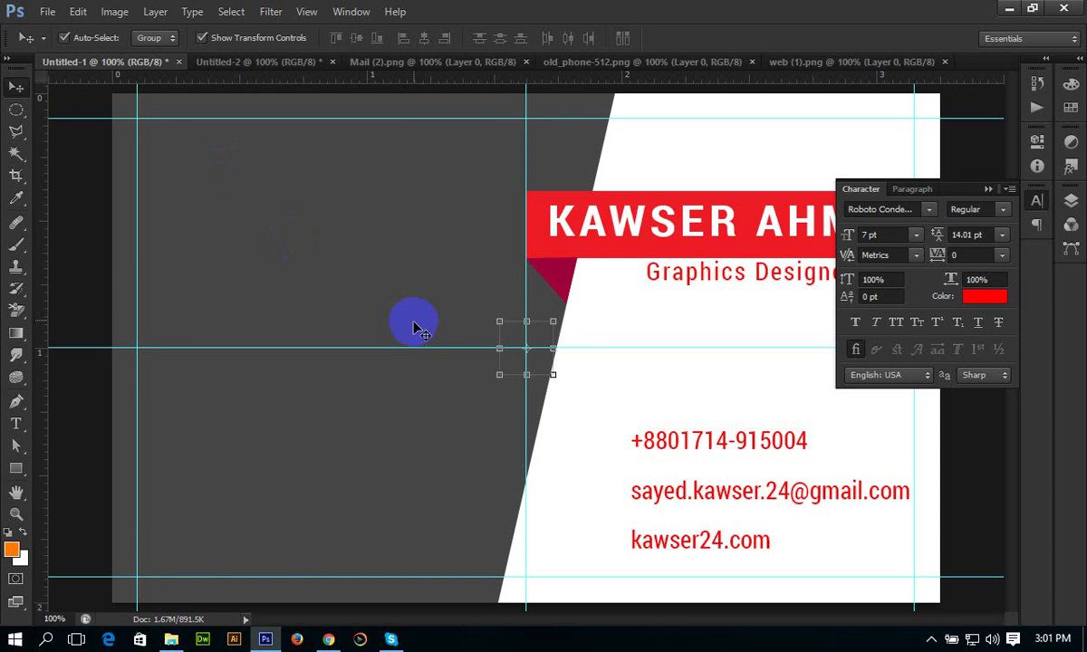
mouse_move(415, 326)
left_mouse_down()
mouse_move(555, 330)
mouse_move(625, 385)
left_mouse_up()
key("ctrl+t")
key("Return")
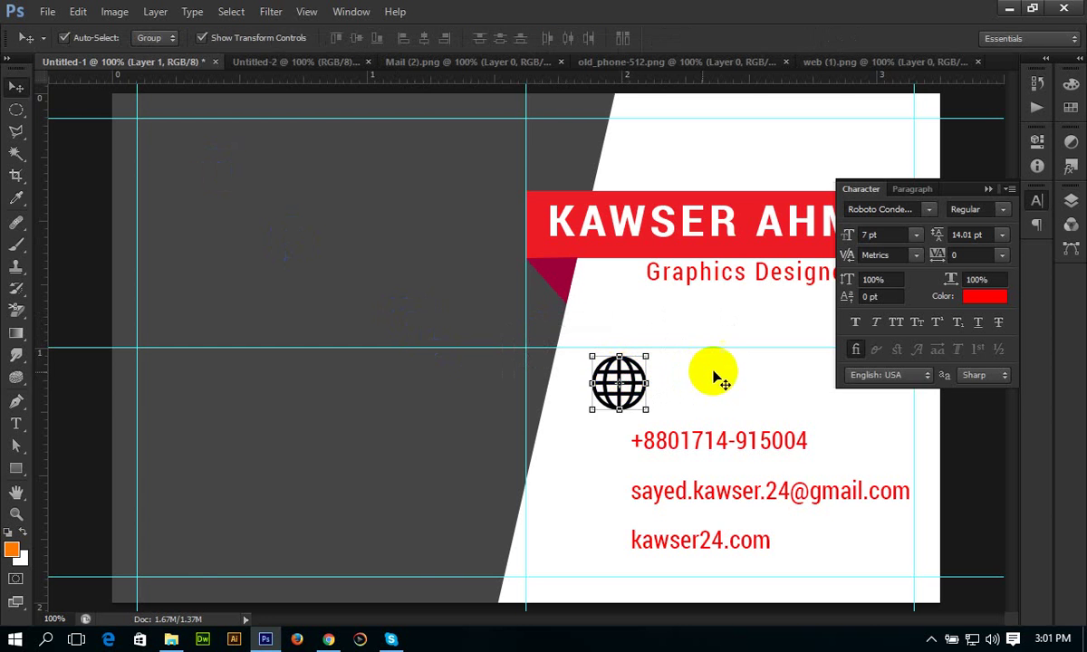
Step: Close the unused Untitled-2 document without saving
left_click(268, 62)
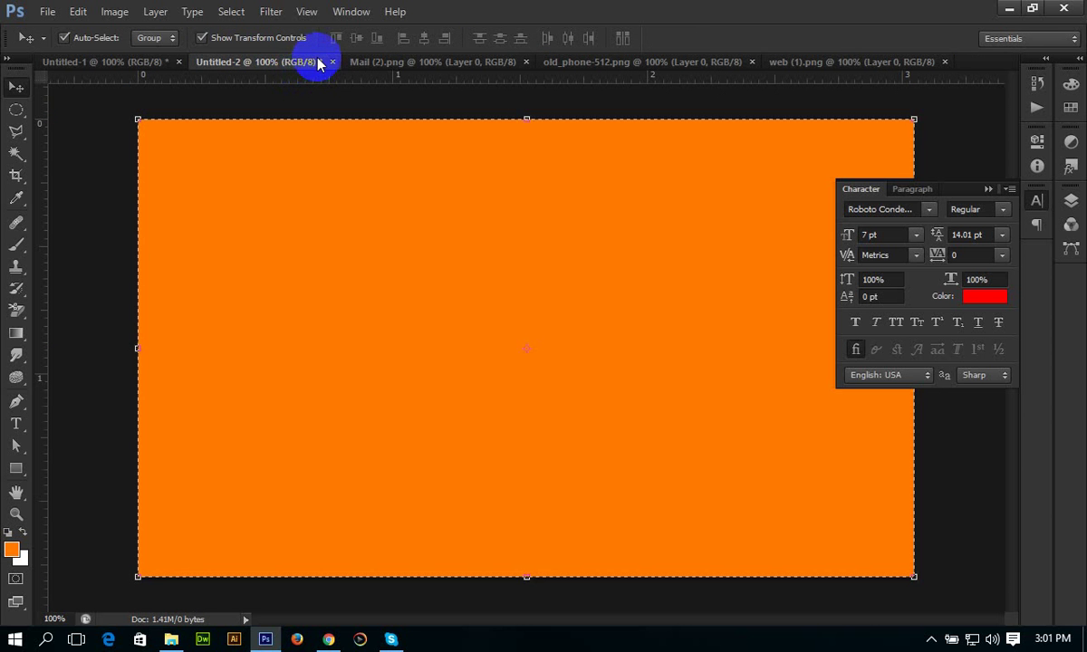
left_click(332, 61)
left_click(589, 249)
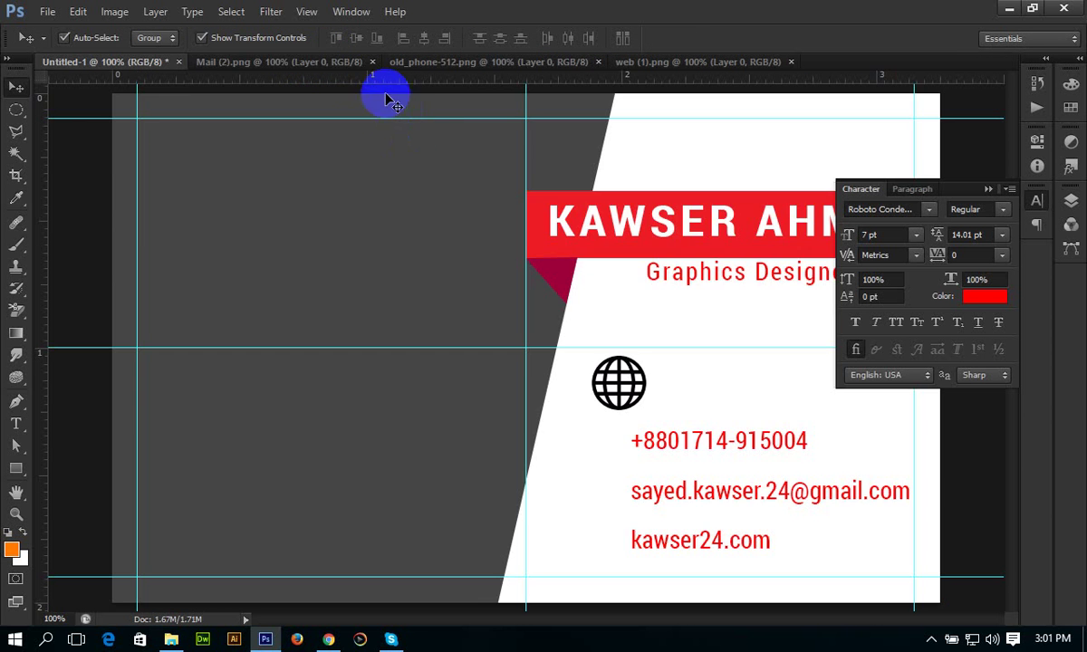
Step: Paste the envelope icon left of the phone number and close Mail (2).png
left_click(307, 61)
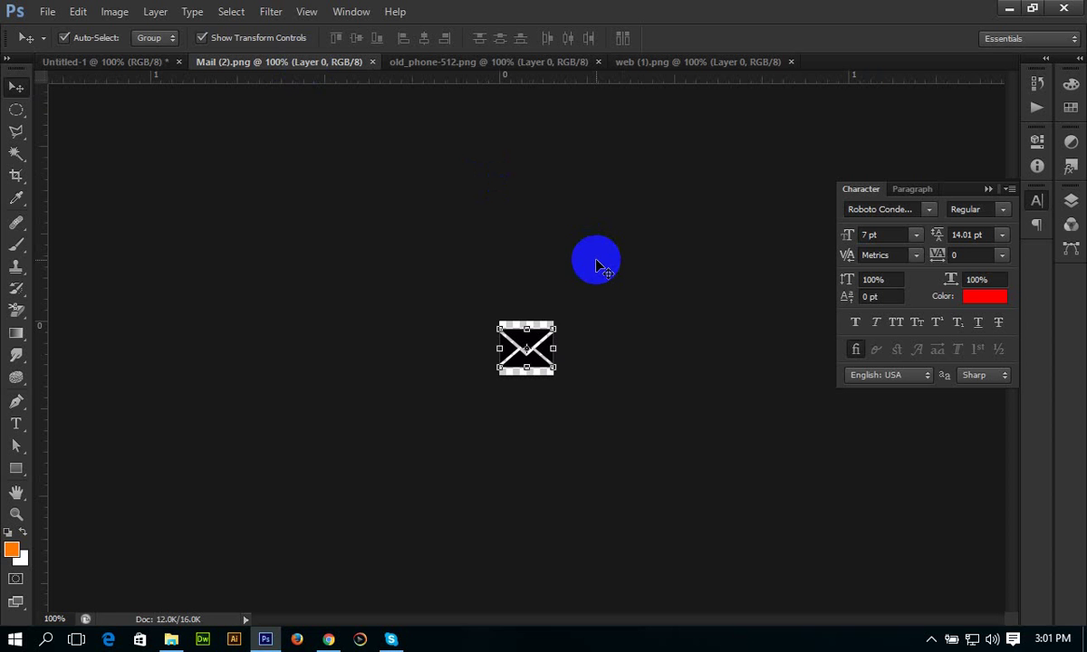
left_click(118, 60)
key("ctrl+v")
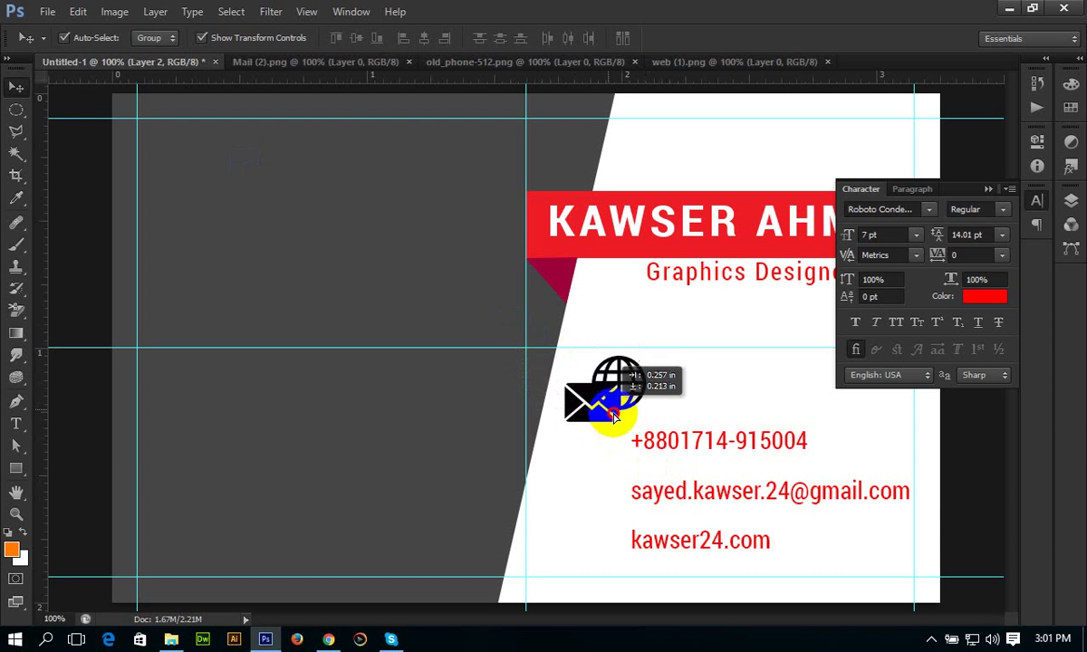
left_click_drag(550, 362, 614, 434)
left_click(362, 61)
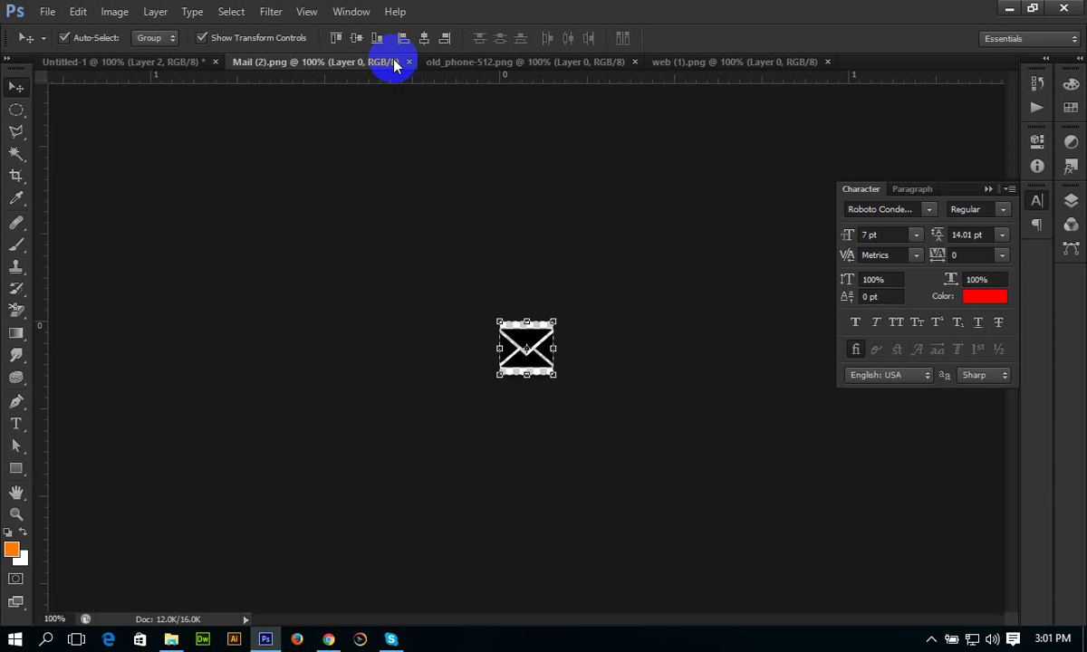
left_click(410, 63)
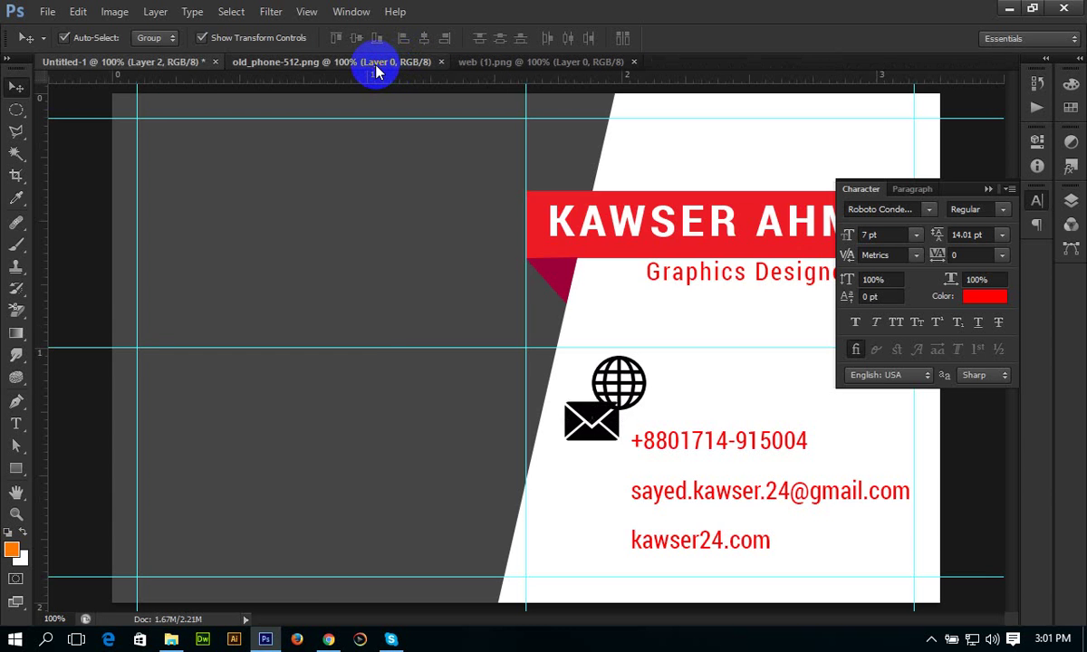
Step: Bring the telephone icon into the card and scale it down beside the other icons
left_click(377, 67)
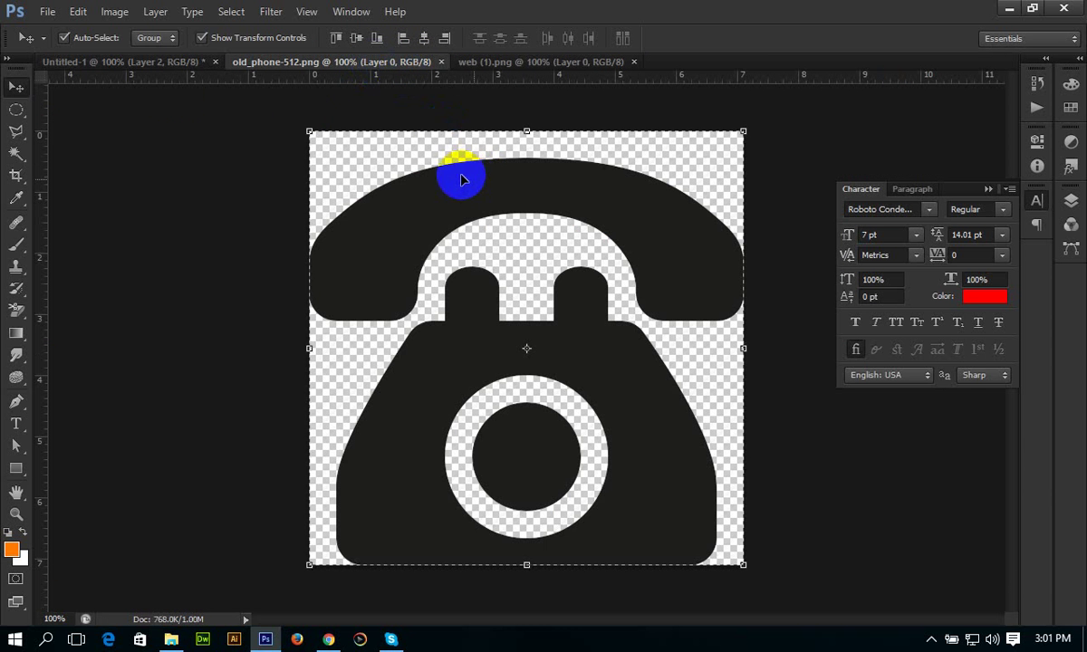
mouse_move(129, 70)
left_mouse_down()
mouse_move(543, 342)
mouse_move(566, 398)
left_mouse_up()
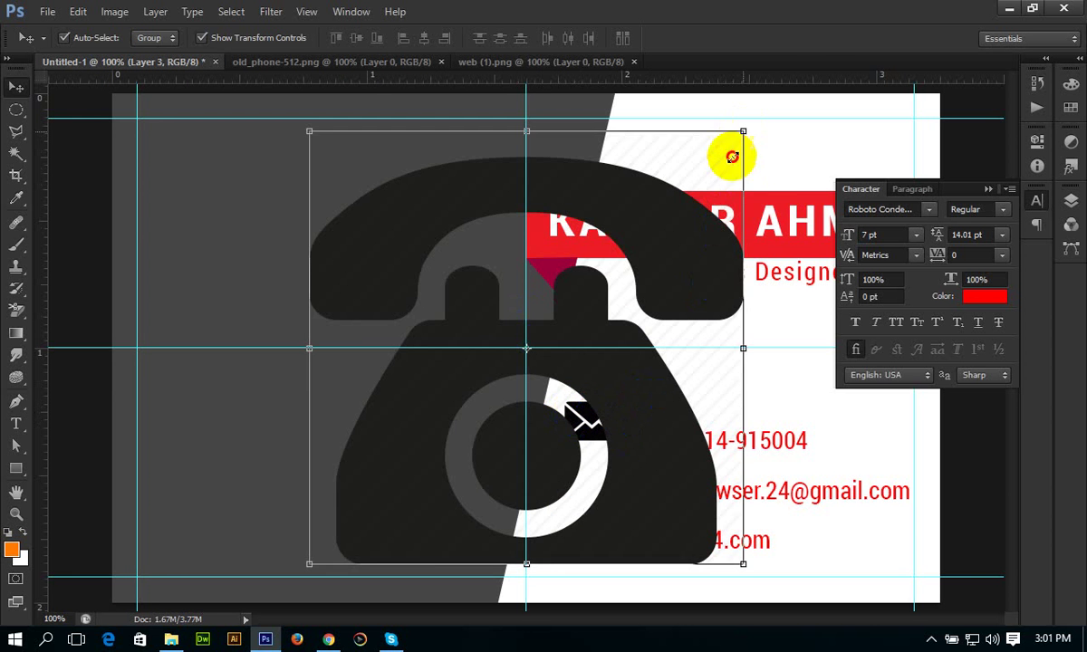
left_click_drag(742, 131, 461, 413)
mouse_move(418, 512)
left_mouse_down()
mouse_move(590, 504)
mouse_move(655, 405)
mouse_move(547, 519)
mouse_move(634, 503)
left_mouse_up()
key("Return")
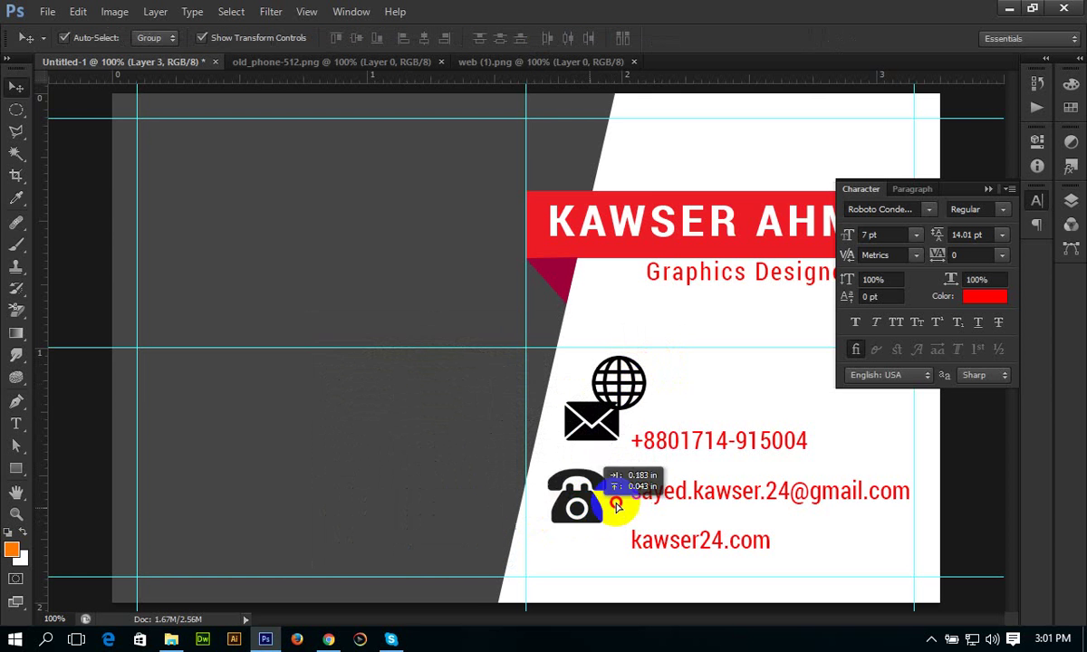
Step: Drag the globe icon into the card and close the globe and telephone source documents
left_click(493, 59)
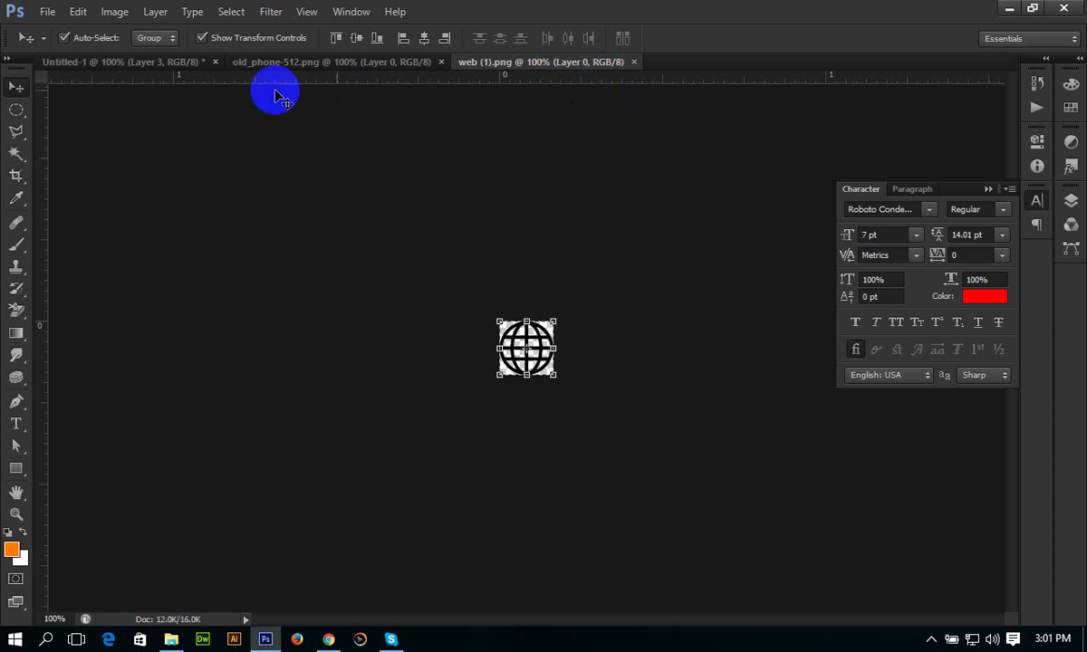
left_click_drag(579, 91, 439, 287)
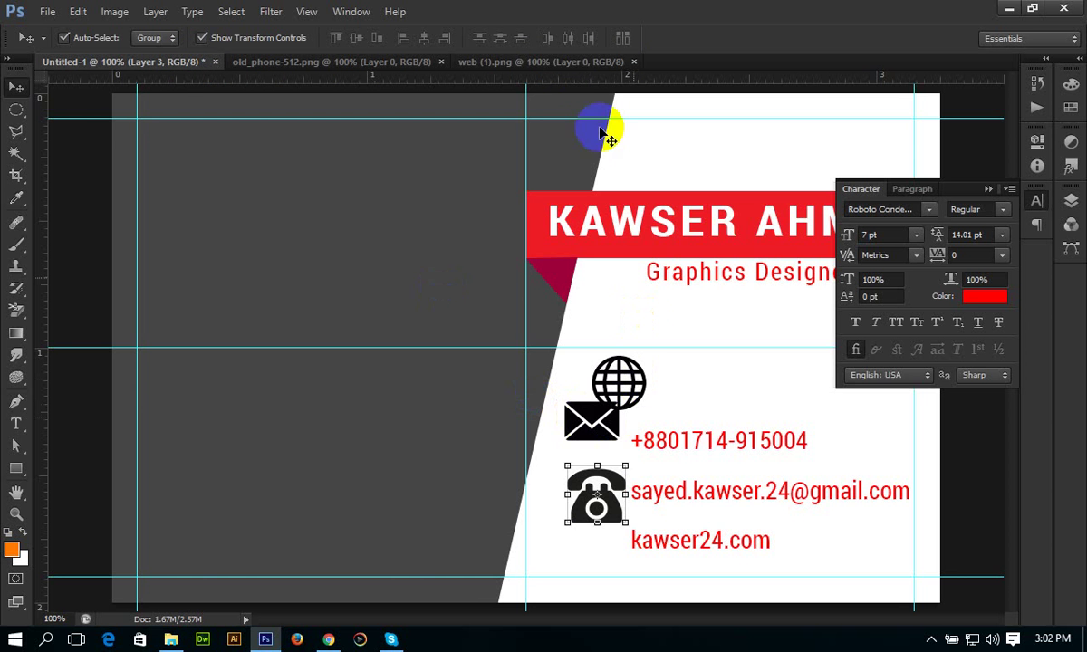
left_click(621, 63)
left_click(632, 62)
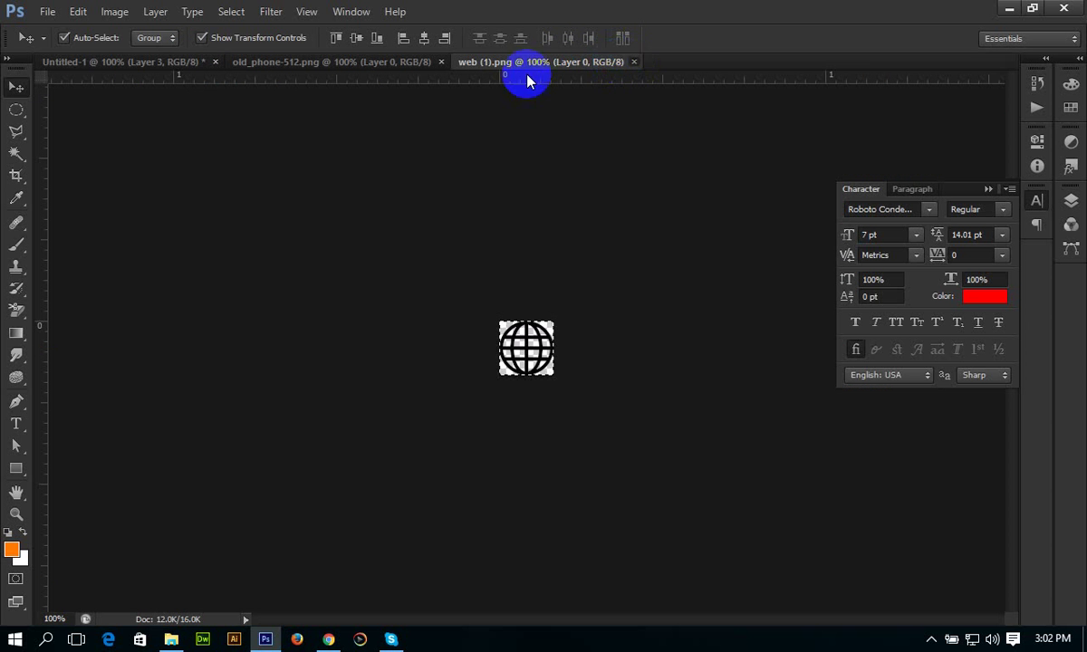
left_click(413, 64)
left_click(441, 63)
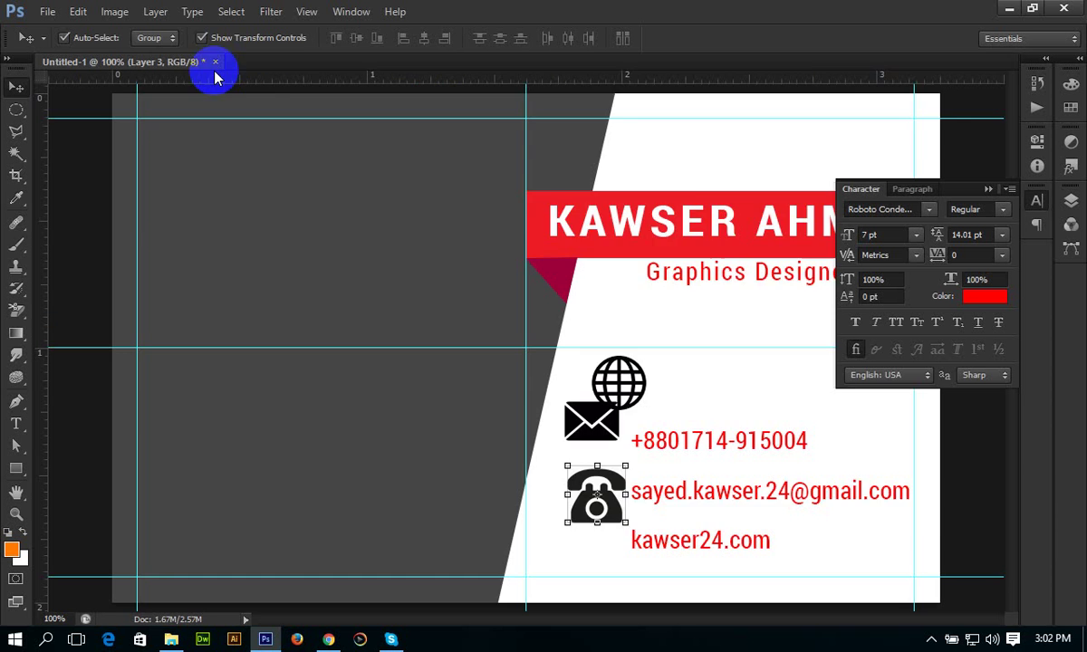
Step: Zoom to 300% and move the telephone and envelope icons up over the globe
key("ctrl+plus")
key("ctrl+plus")
left_click_drag(382, 251, 383, 187)
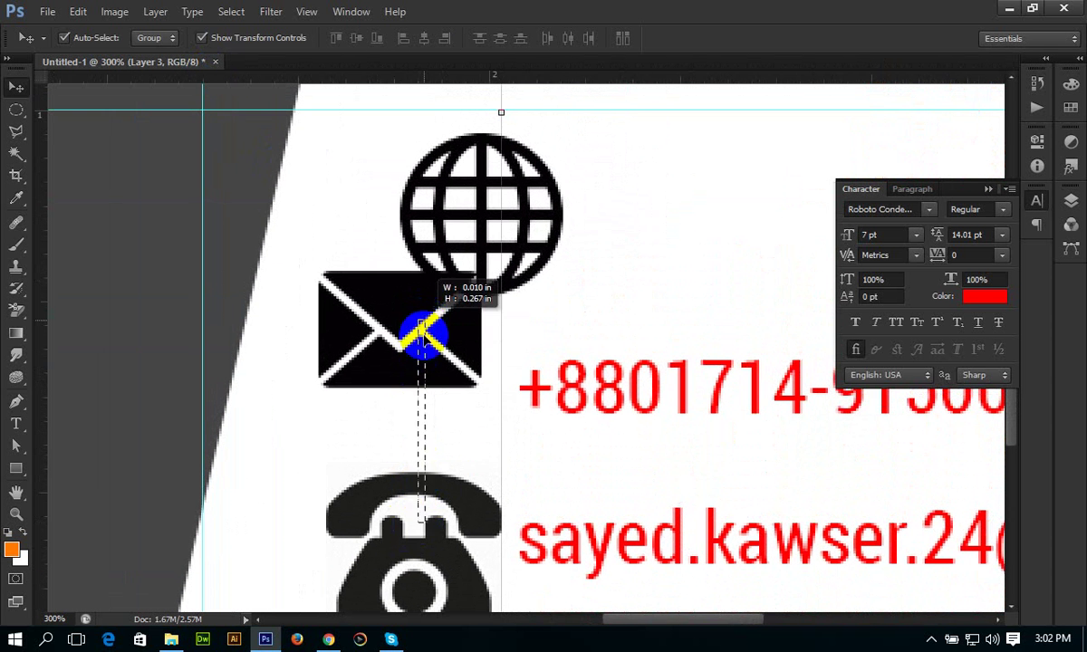
left_click_drag(420, 423, 433, 518)
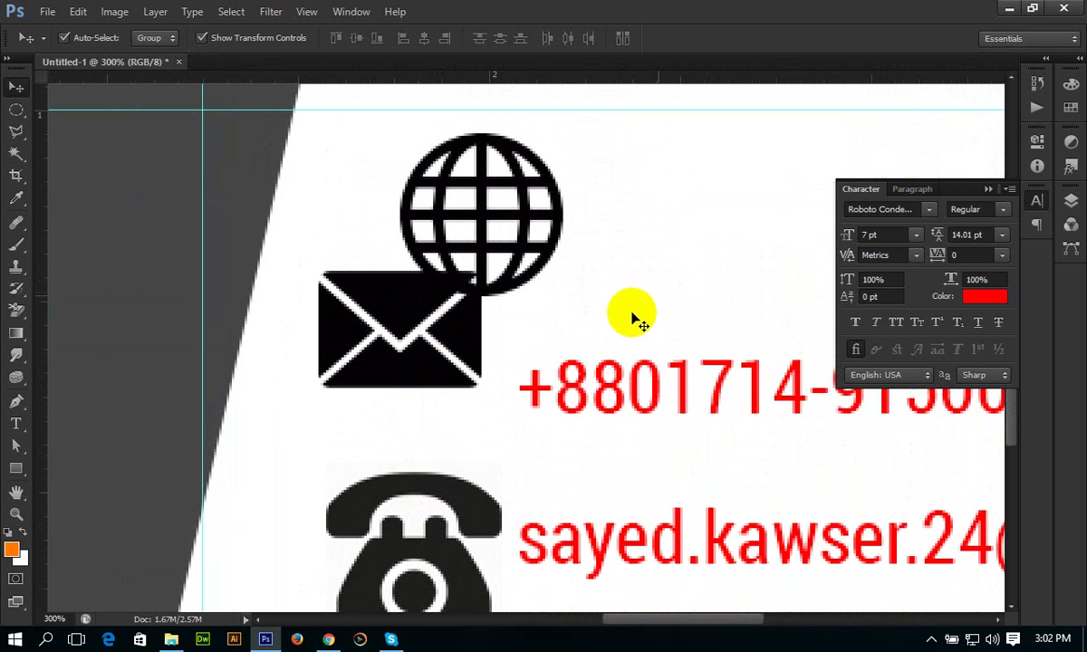
left_click(468, 510)
left_click_drag(467, 510, 529, 171)
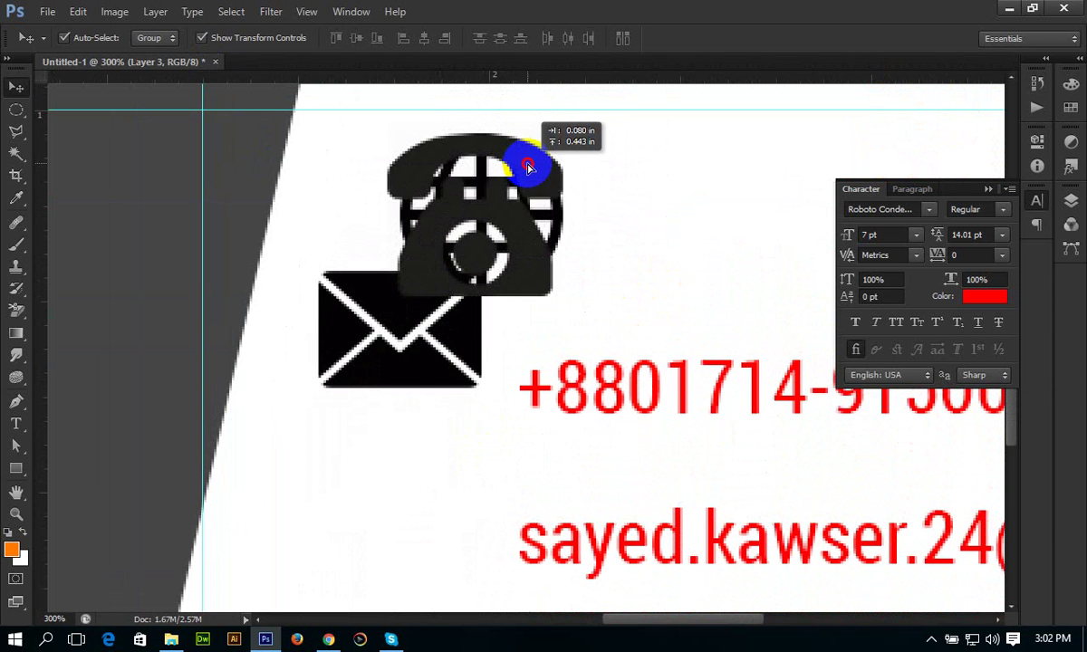
left_click(345, 362)
left_click_drag(416, 366, 471, 271)
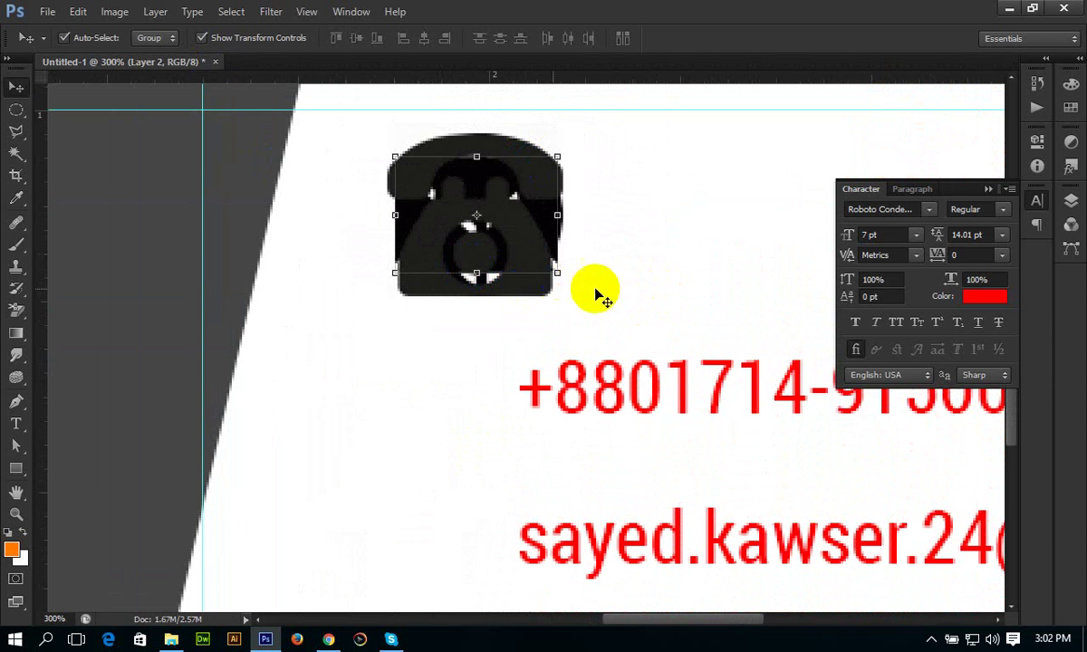
Step: Show the Layers panel and select icon Layers 1, 2 and 3 together
left_click(1072, 200)
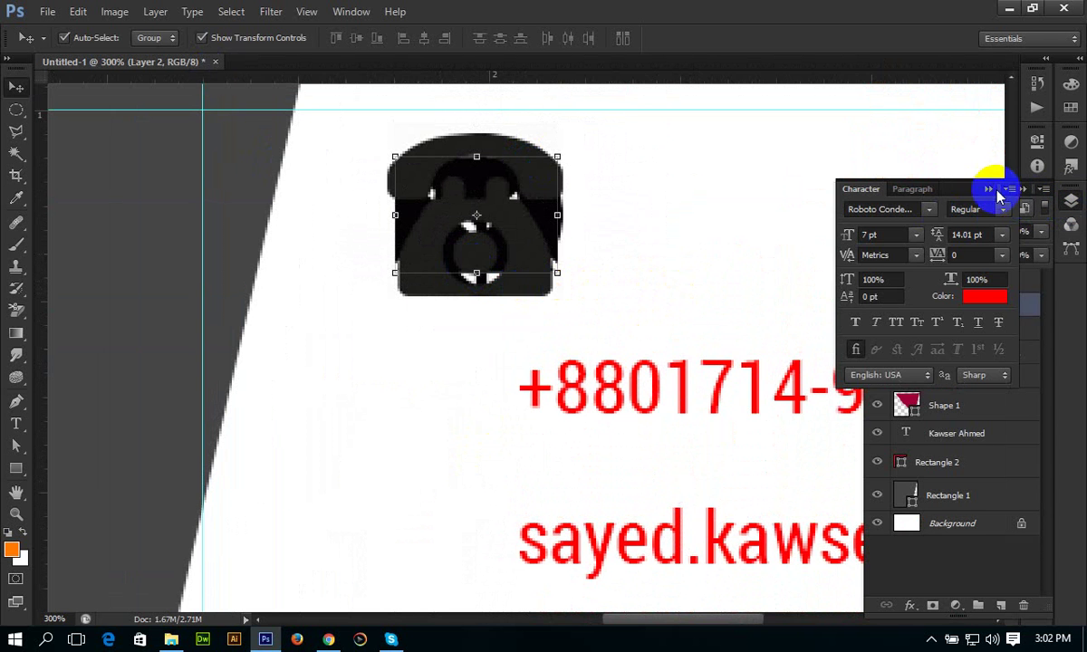
left_click(990, 188)
left_click(980, 283)
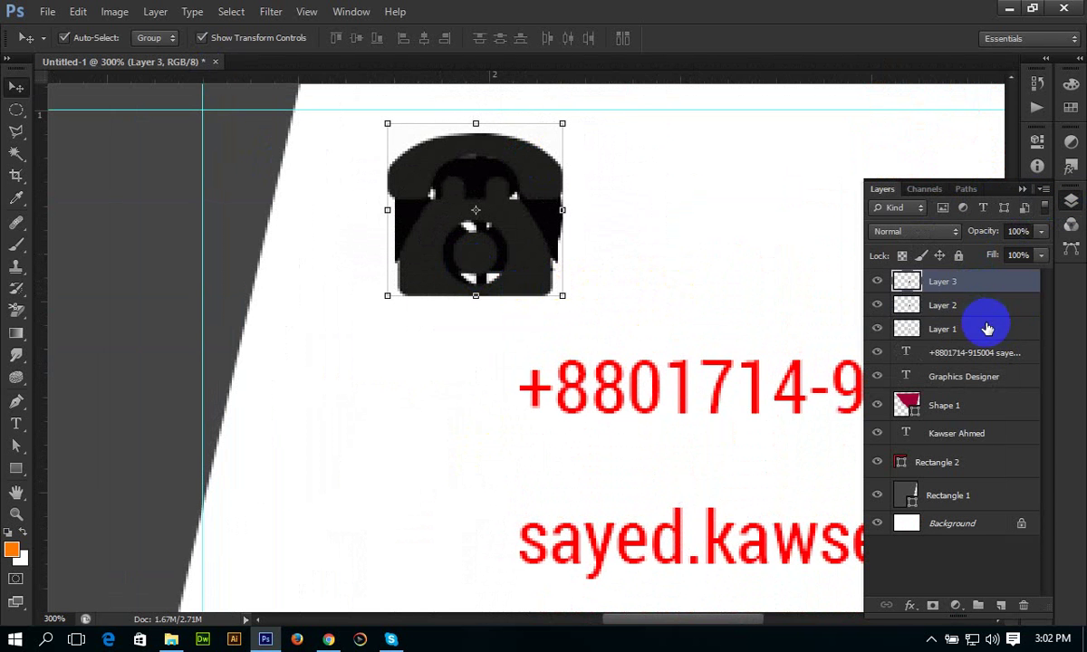
left_click(988, 328, "shift")
left_click(947, 283)
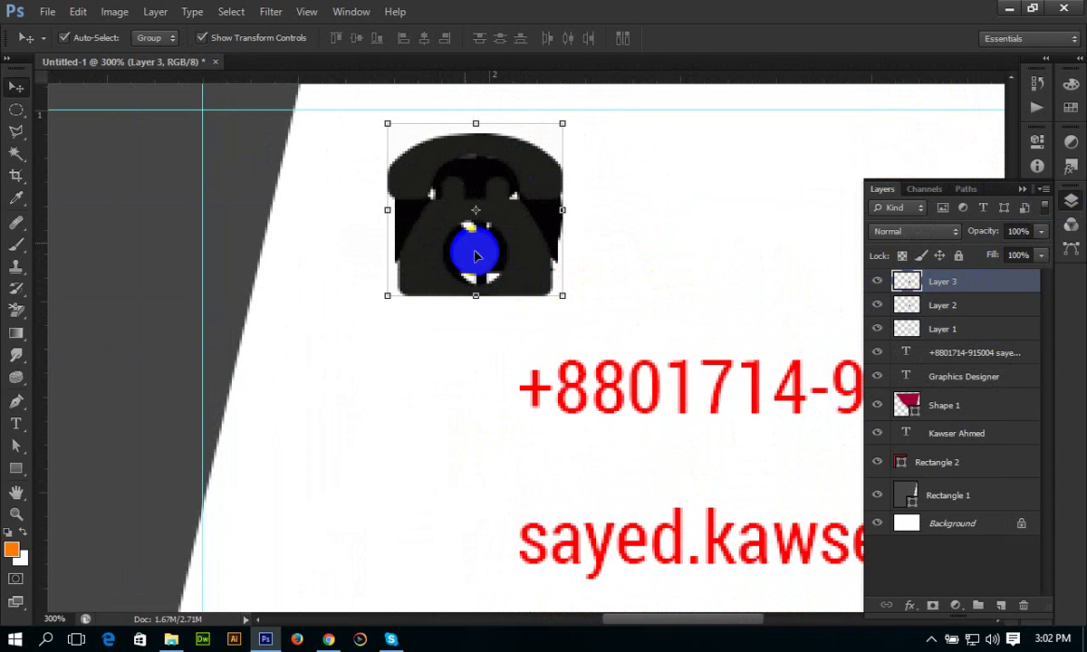
left_click(972, 328, "shift")
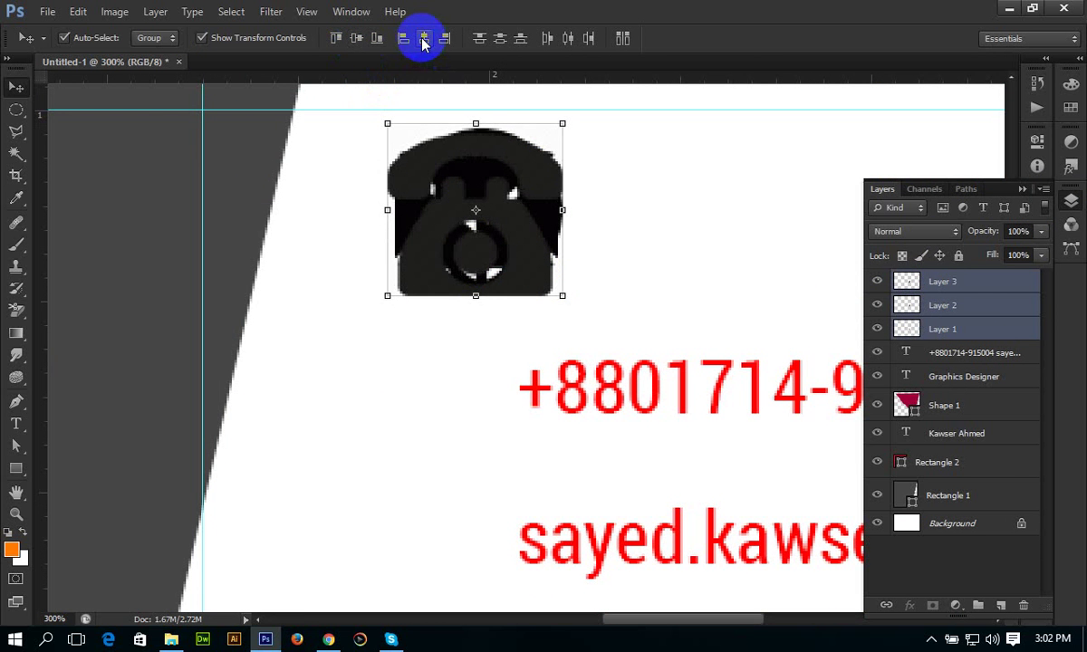
Step: Scale the icon stack down to about 57% and place it beside the phone number
left_click_drag(538, 206, 507, 353)
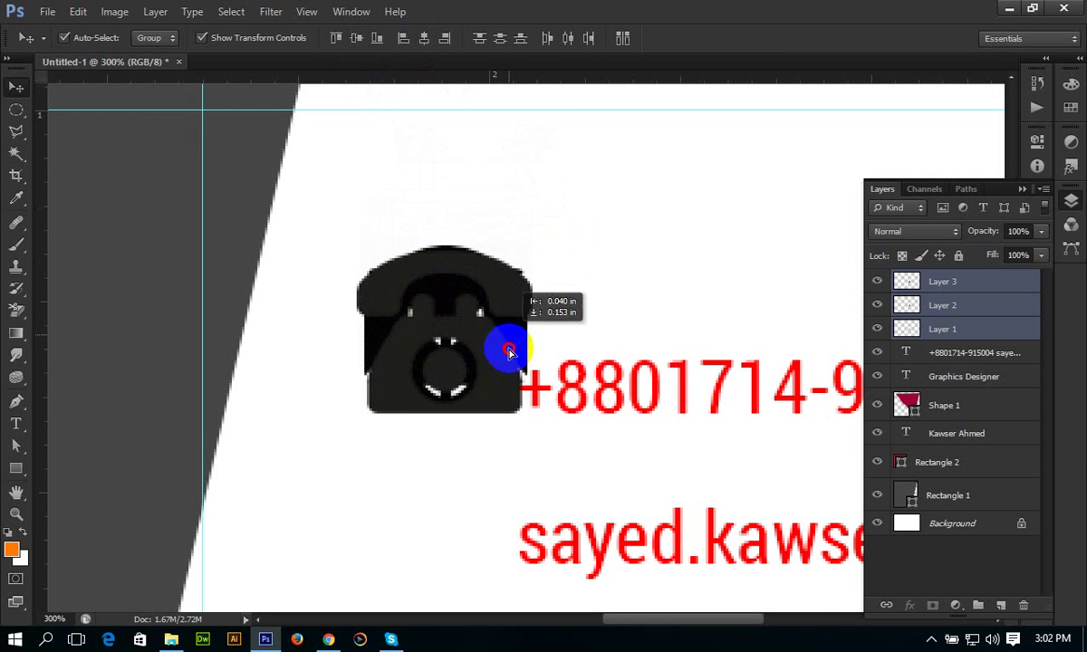
mouse_move(531, 272)
left_mouse_down()
mouse_move(461, 355)
mouse_move(450, 353)
left_mouse_up()
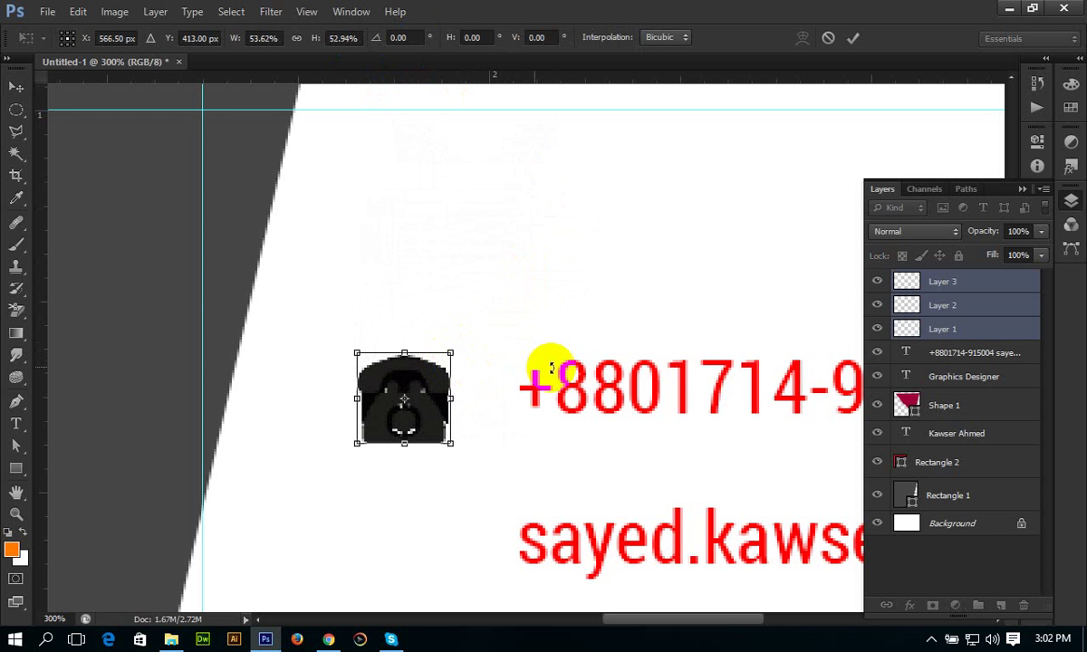
key("Return")
left_click_drag(429, 404, 494, 385)
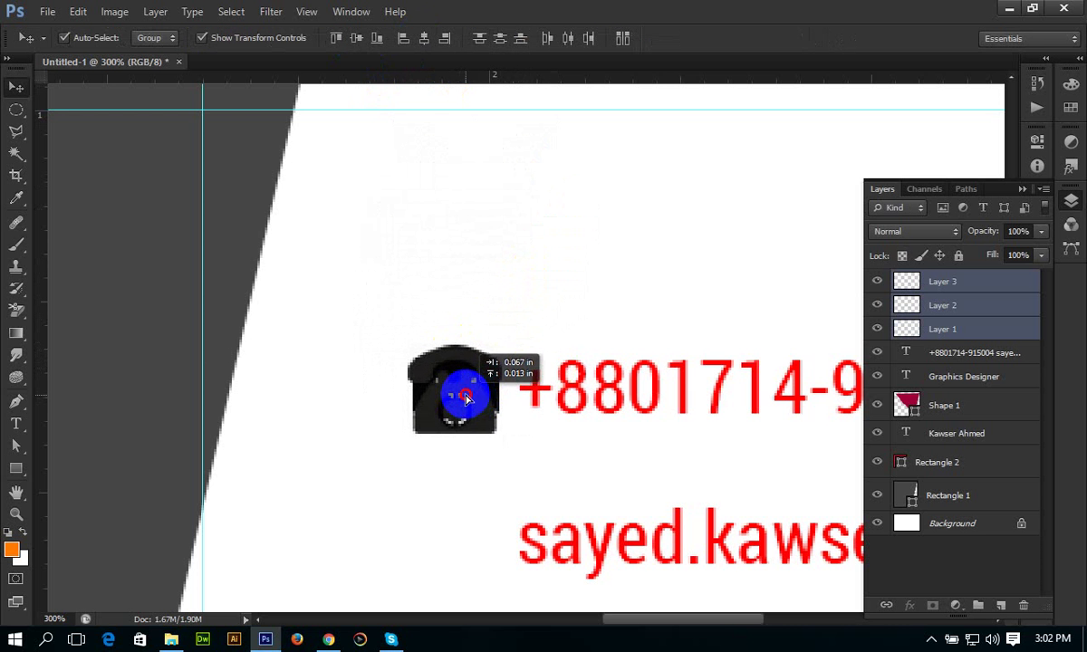
left_click_drag(496, 339, 485, 347)
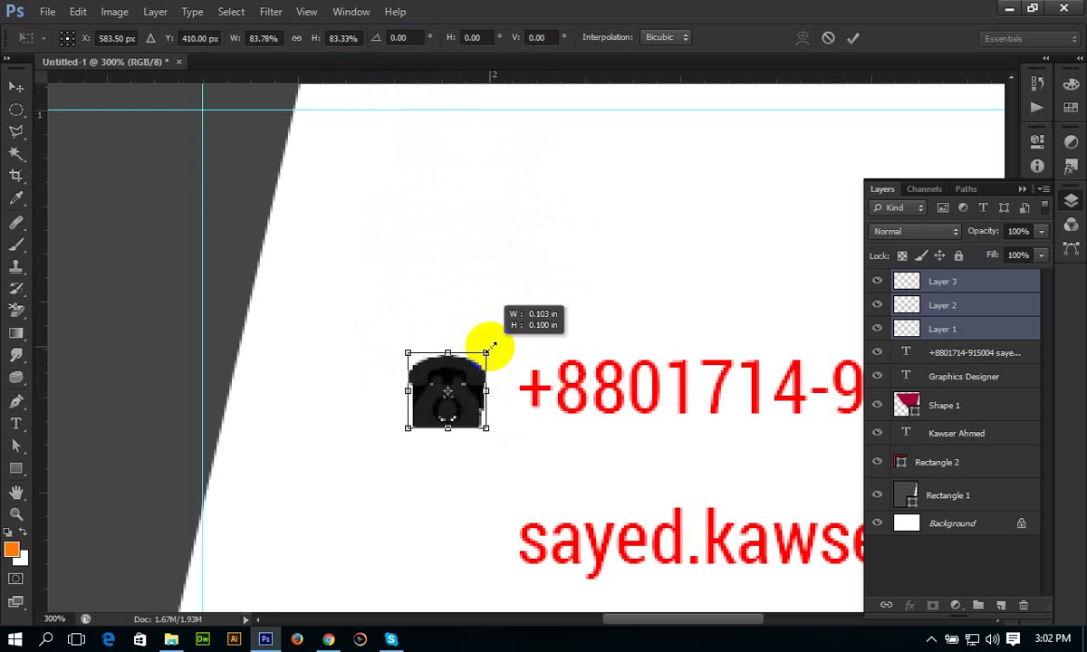
key("Return")
left_click_drag(461, 389, 465, 396)
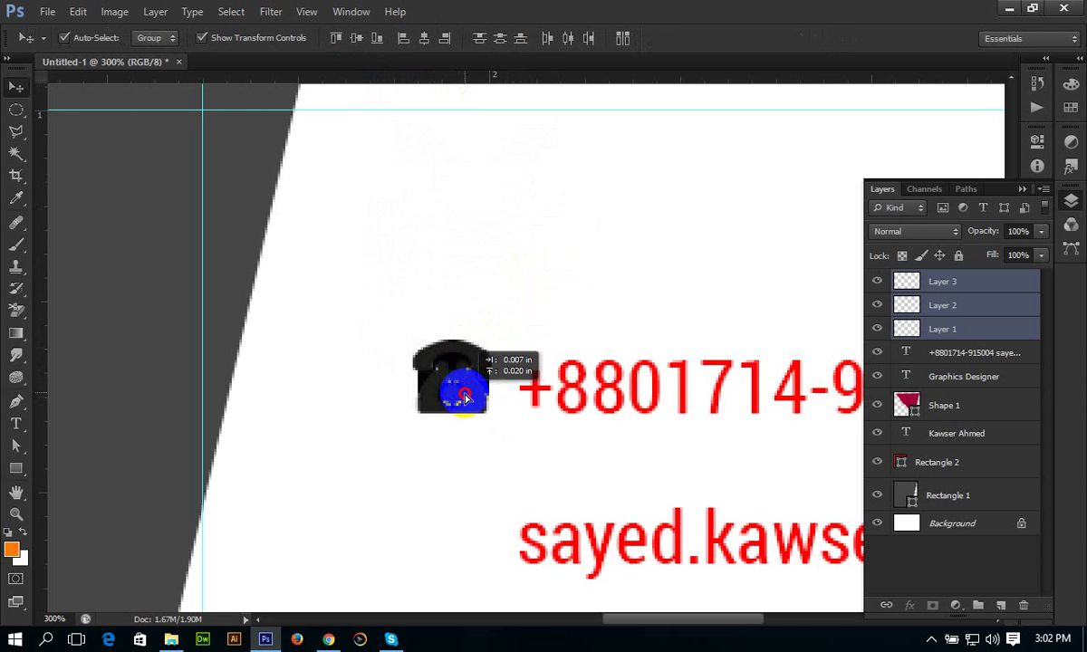
Step: Nudge the globe icon (Layer 1) down until it lines up with the website line
left_click(927, 338)
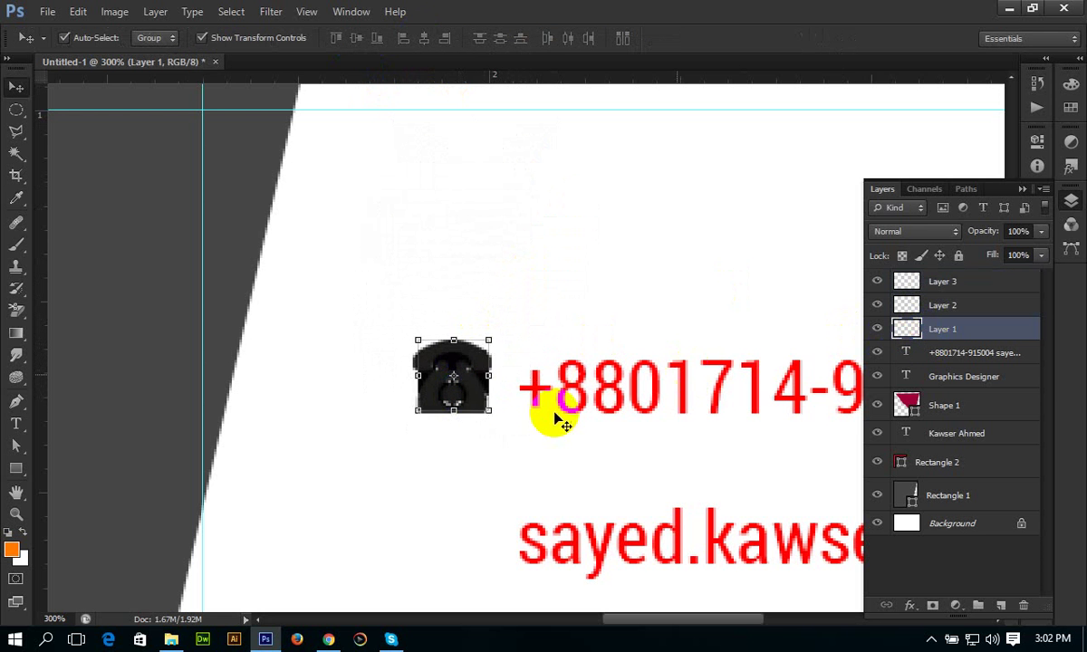
left_click(554, 419)
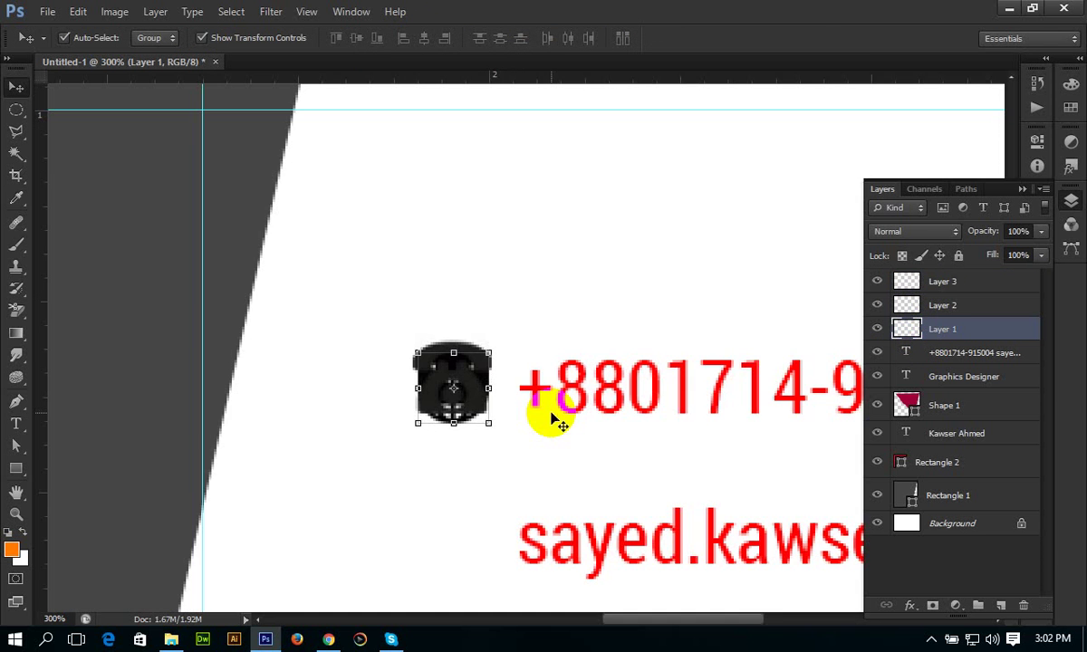
key("Down")
key("Down")
key("Down")
key("Down")
key("Down")
key("Down")
key("Down")
key("Down")
key("Down")
key("Down")
key("Down")
key("Down")
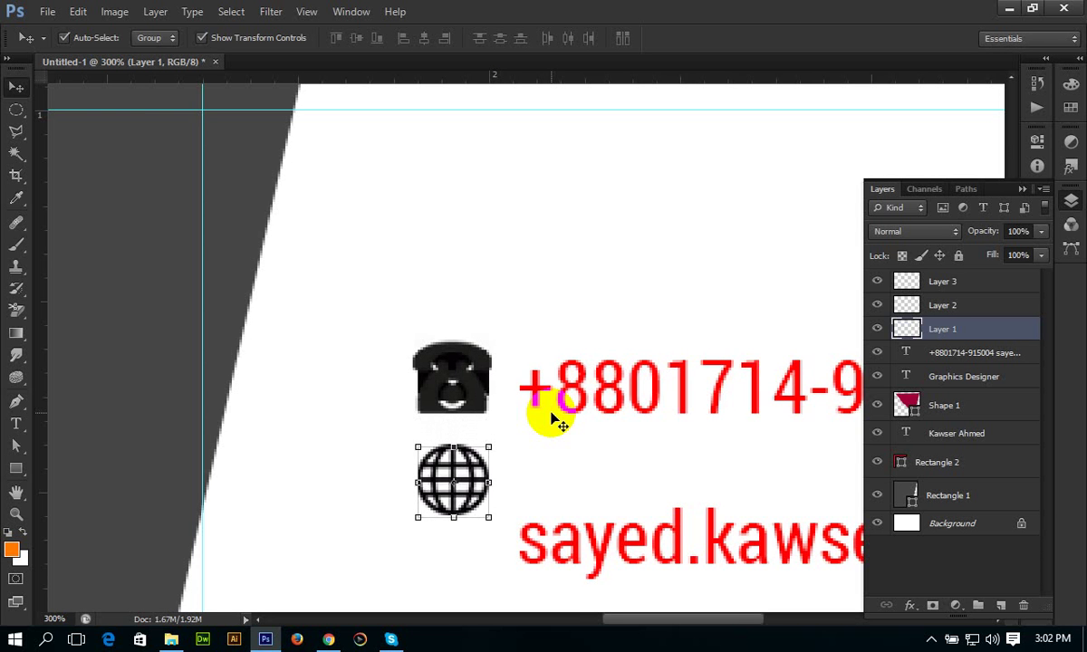
key("Down")
key("Down")
key("Down")
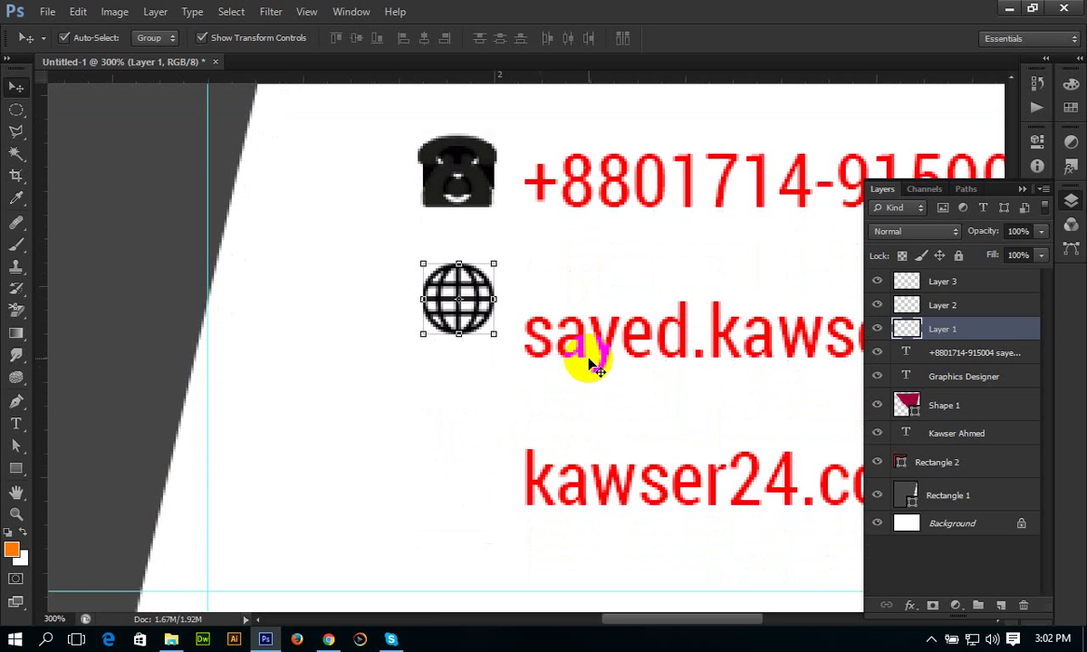
key("Down")
key("Down")
key("Down")
key("Down")
key("Down")
key("Down")
key("Down")
key("Down")
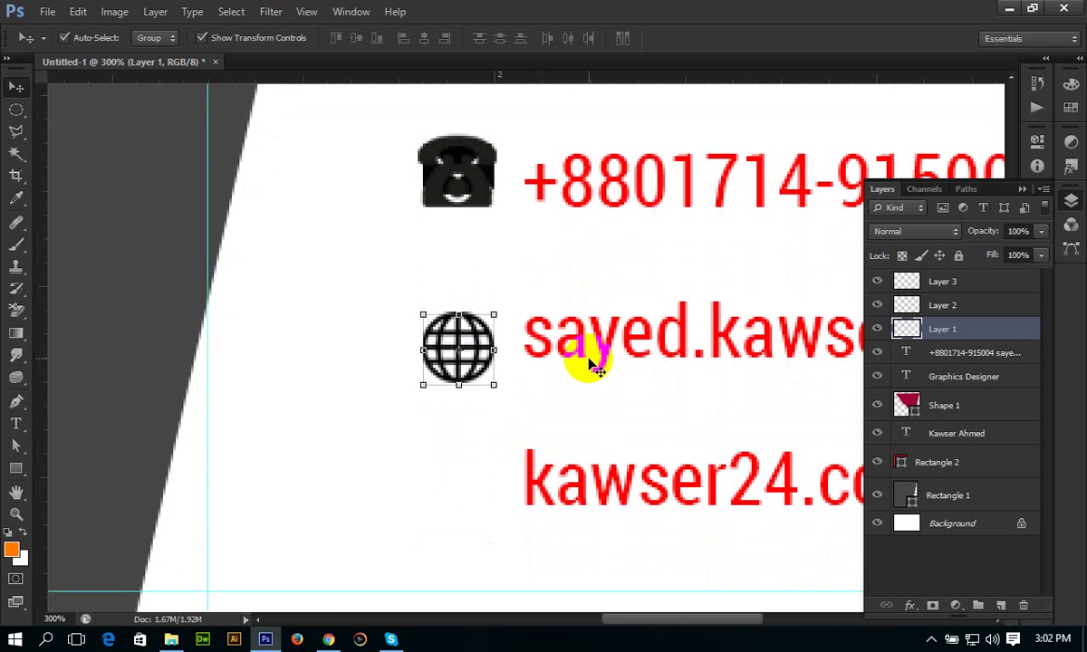
key("Down")
key("Down")
key("Down")
key("Down")
key("Down")
key("Down")
key("Down")
key("Down")
key("Down")
key("Down")
key("Down")
key("Down")
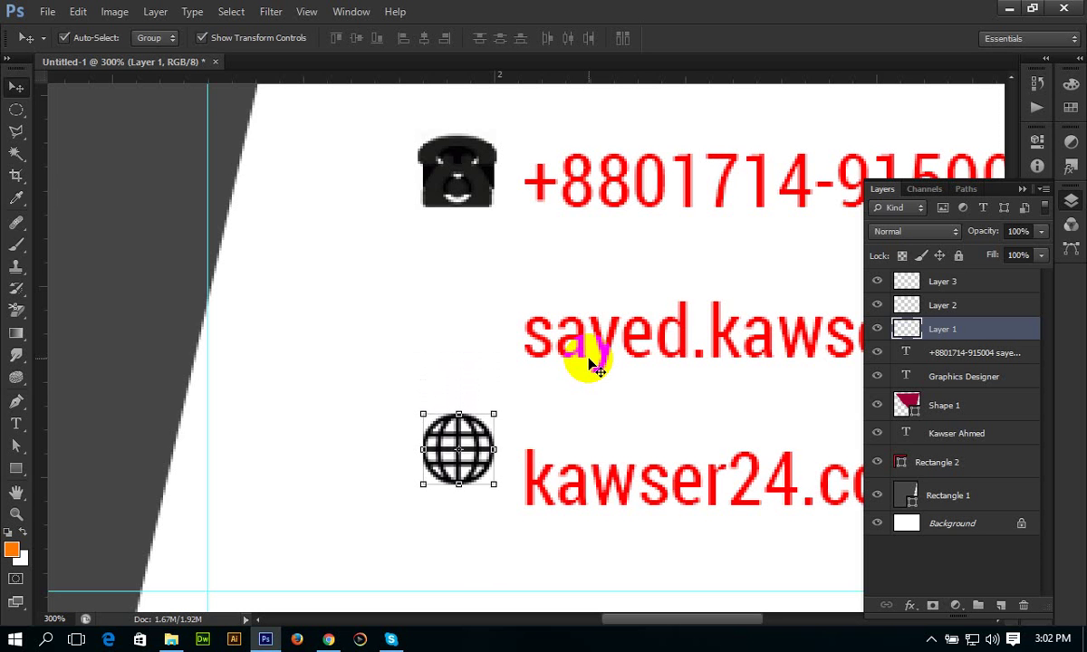
key("Down")
key("Down")
key("Down")
key("Down")
key("Down")
key("Down")
key("Down")
key("Down")
left_click(464, 165)
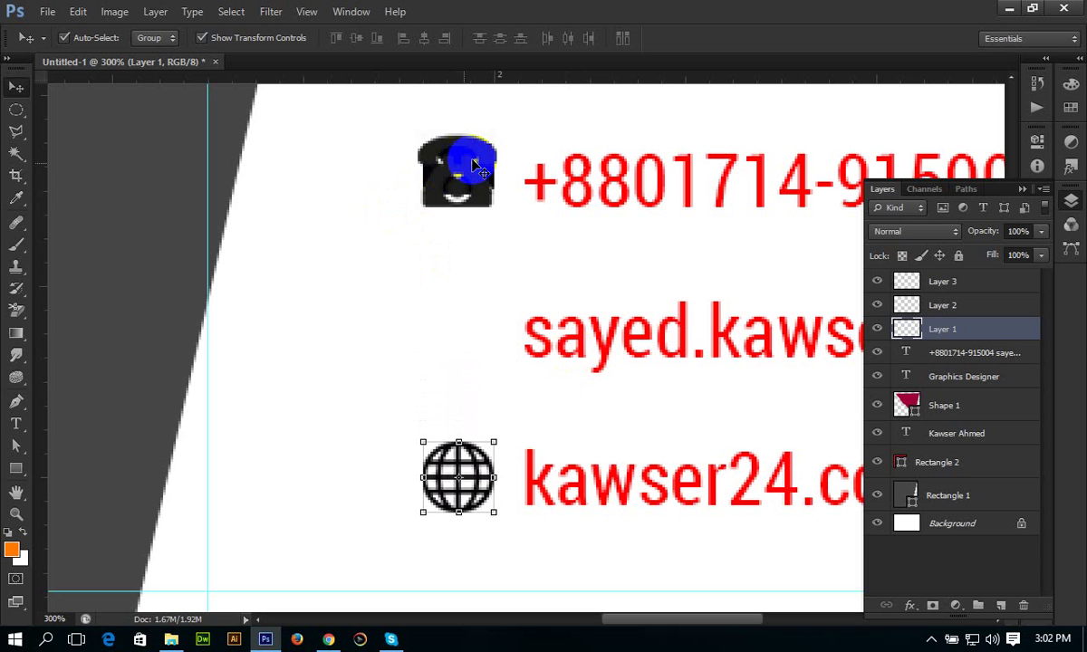
Step: Nudge the telephone and envelope icons beside the phone-number and email lines
key("Down")
key("Down")
key("Down")
key("Down")
key("Down")
key("Down")
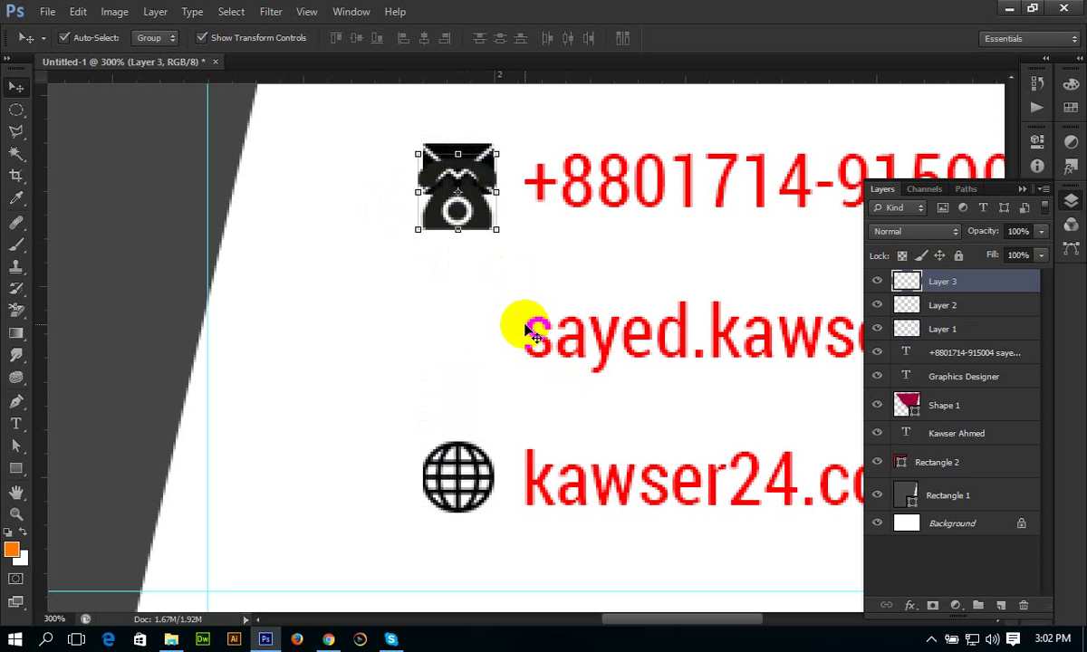
key("Down")
key("Down")
key("Down")
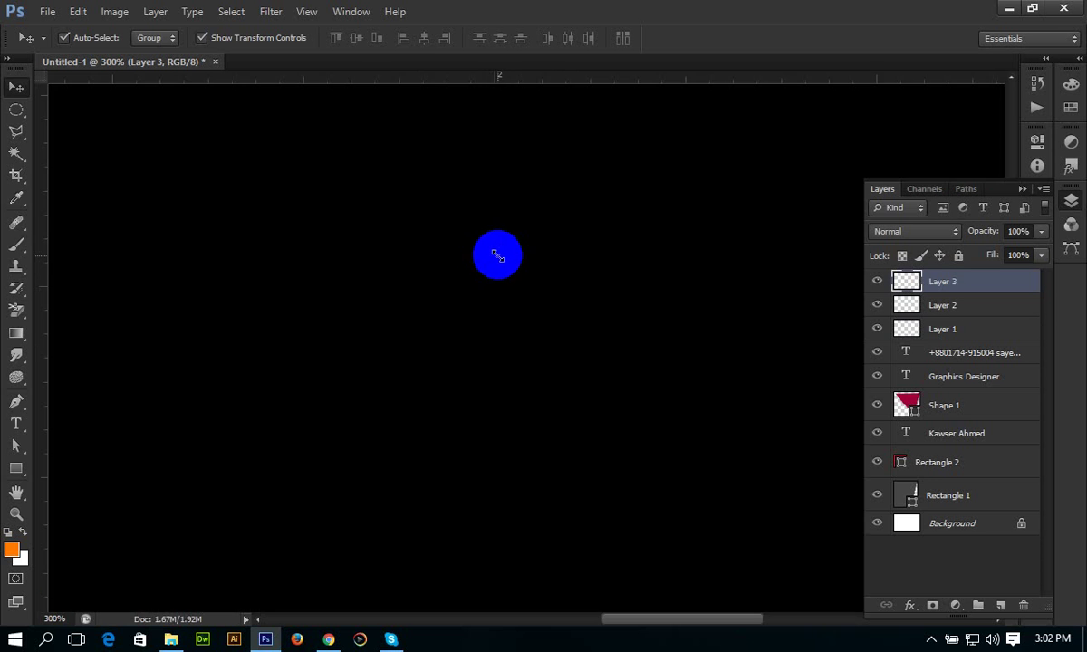
left_click_drag(496, 252, 497, 249)
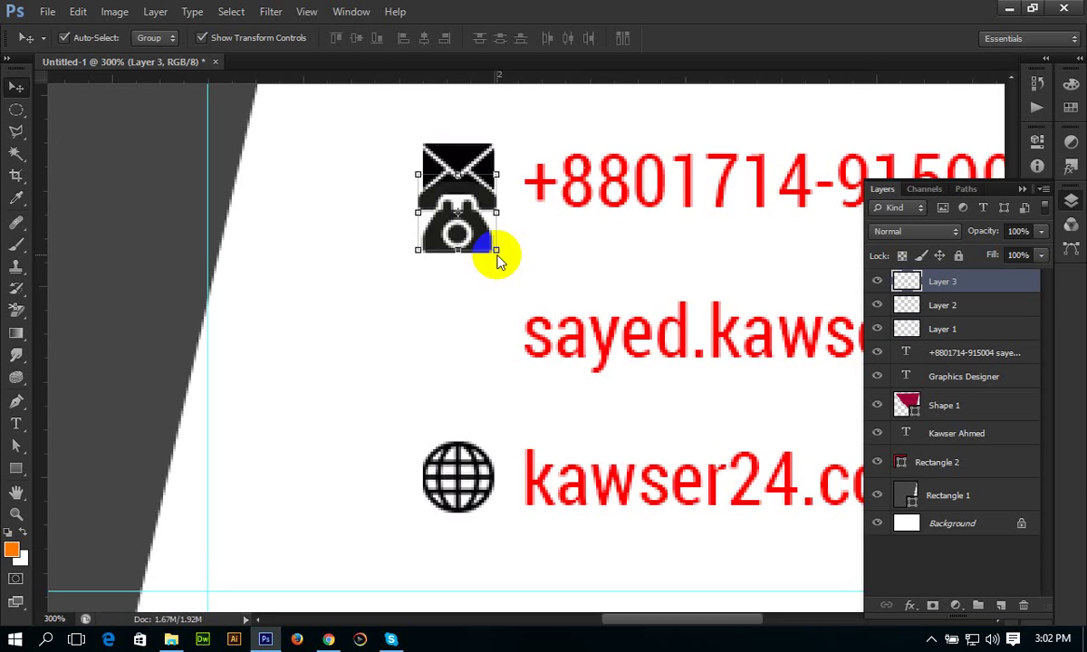
key("Up")
key("Up")
key("Up")
key("Up")
key("Up")
key("Up")
key("Up")
key("Up")
key("Up")
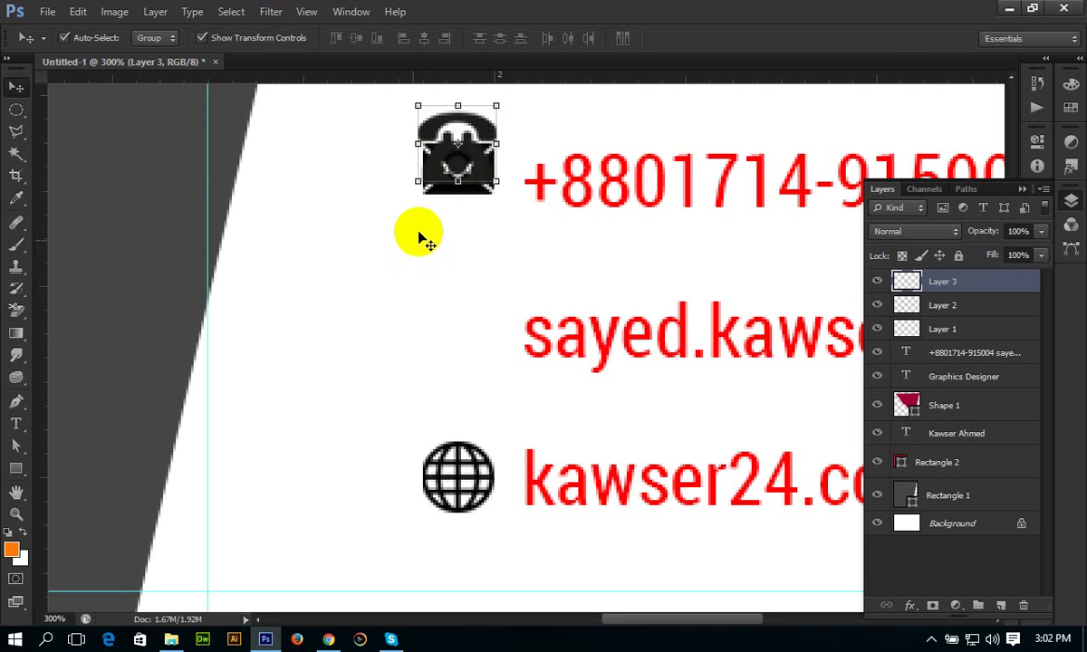
key("Up")
key("Up")
key("Up")
left_click(465, 201)
key("Down")
key("Down")
key("Down")
key("Down")
key("Down")
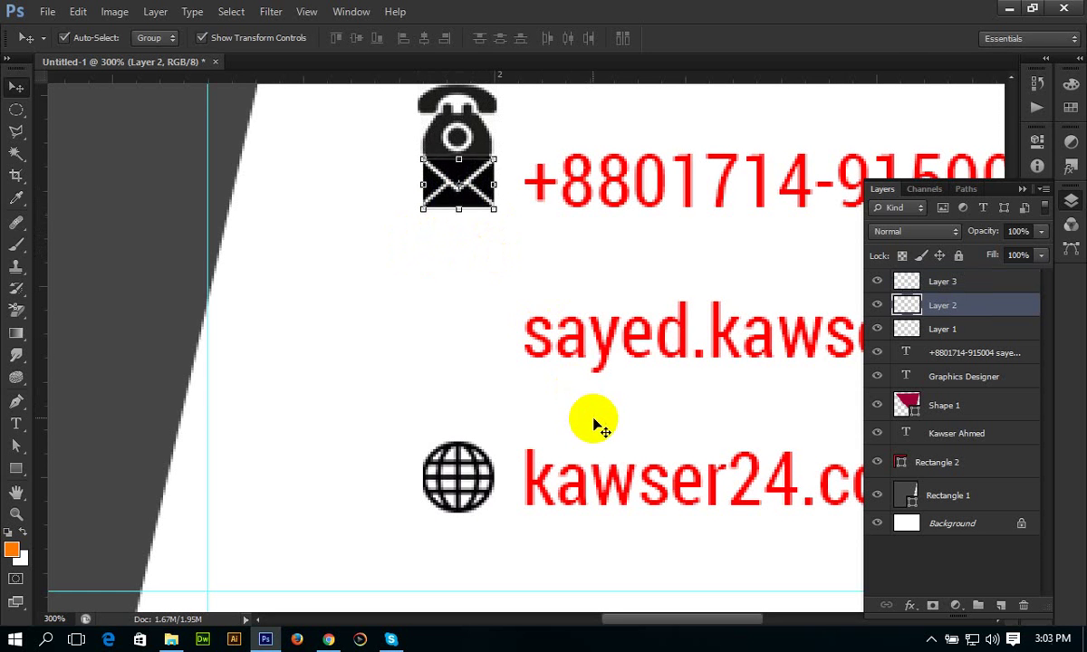
key("Down")
key("Down")
key("Down")
key("Down")
key("Down")
key("Down")
key("Down")
key("Down")
key("Down")
key("Down")
key("Down")
key("Down")
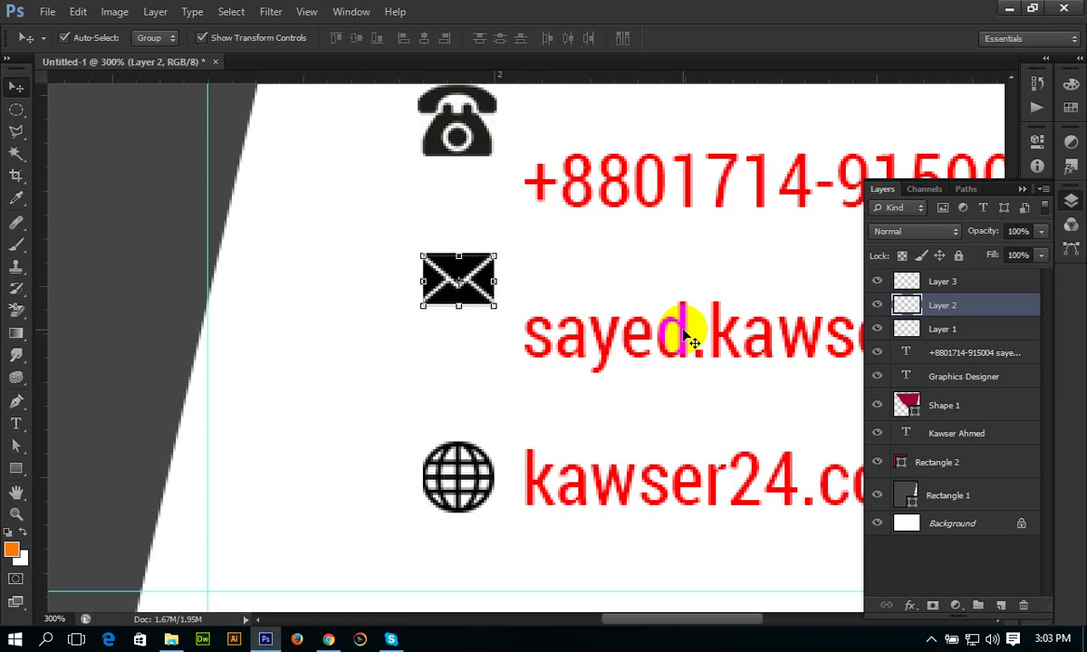
key("Down")
key("Down")
key("Down")
key("Down")
key("Down")
key("Down")
key("Down")
key("Down")
key("Down")
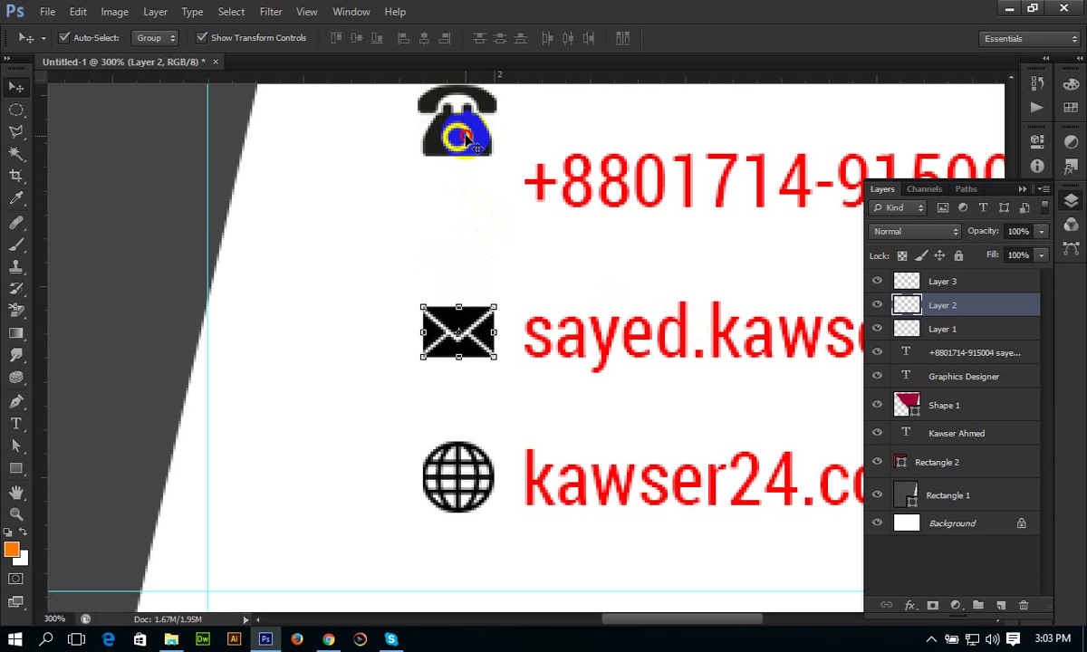
left_click(465, 138)
key("Down")
key("Down")
key("Down")
key("Down")
key("Down")
key("Down")
key("Down")
key("Down")
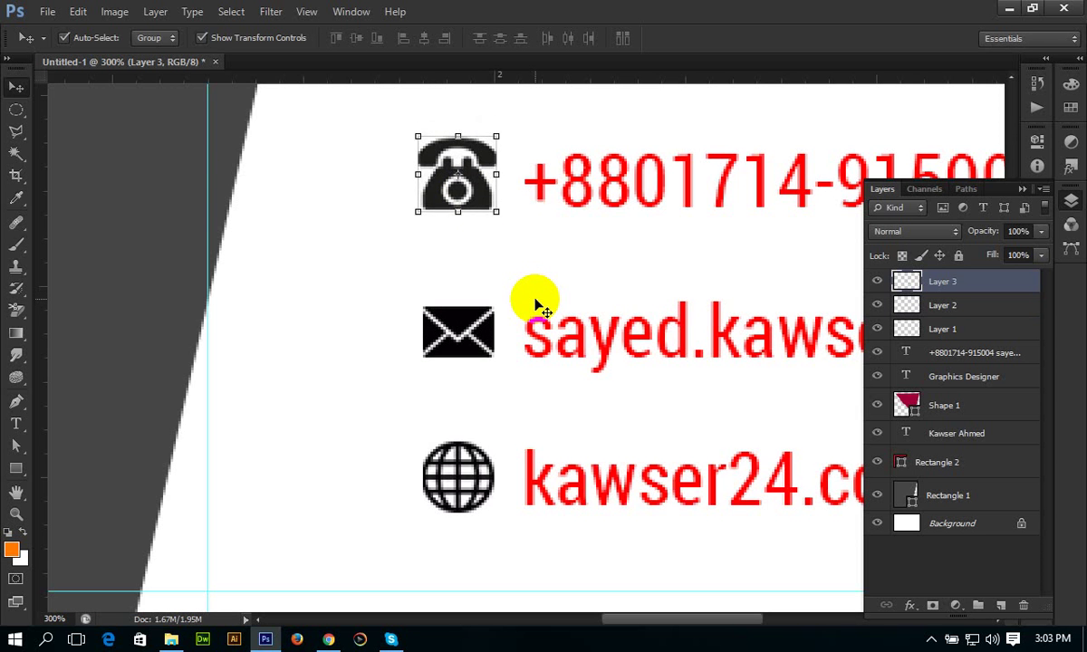
key("Down")
key("Down")
key("Down")
key("Down")
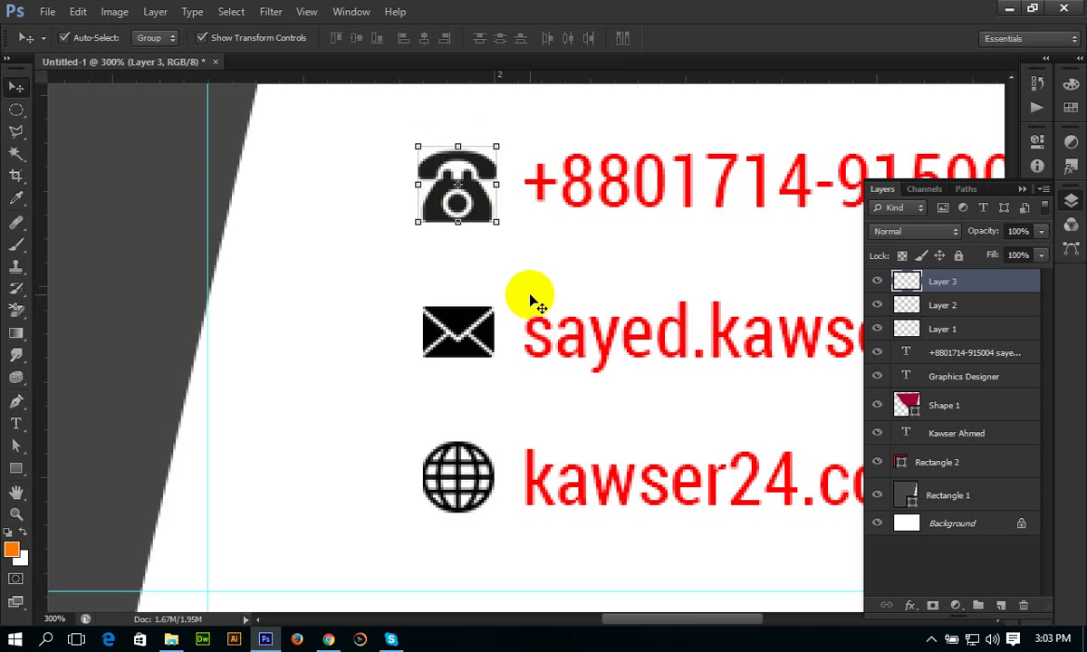
Step: Zoom in on the contact icons and nudge the envelope icon down one pixel
key("ctrl+minus")
key("ctrl+minus")
key("ctrl+minus")
key("ctrl+plus")
key("ctrl+plus")
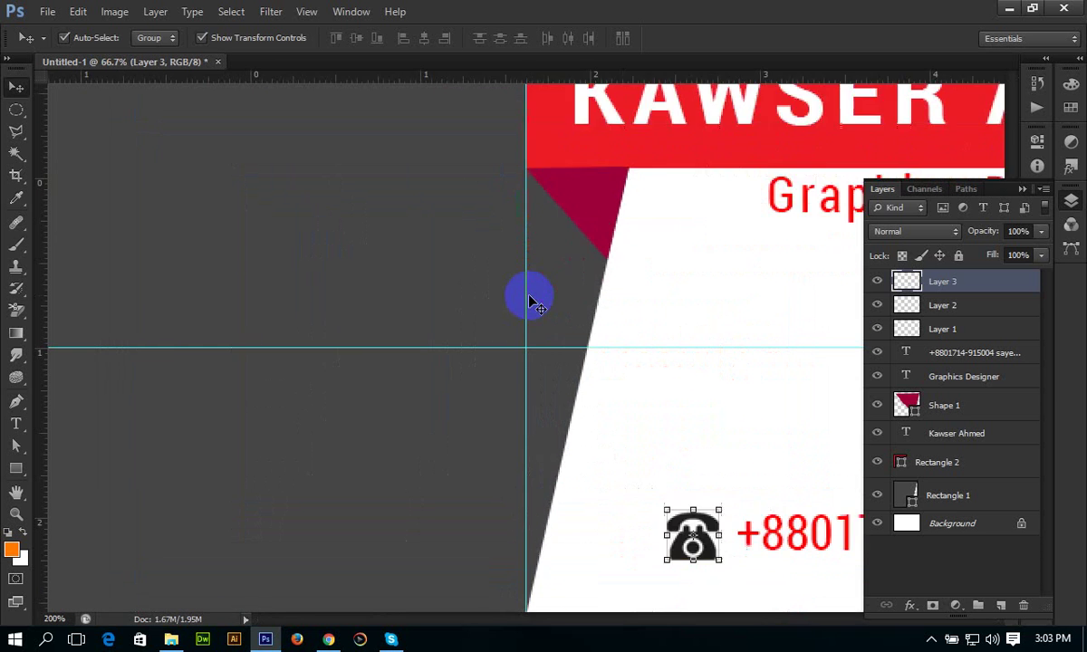
key("ctrl+plus")
left_click_drag(601, 361, 541, 320)
left_click_drag(542, 253, 517, 282)
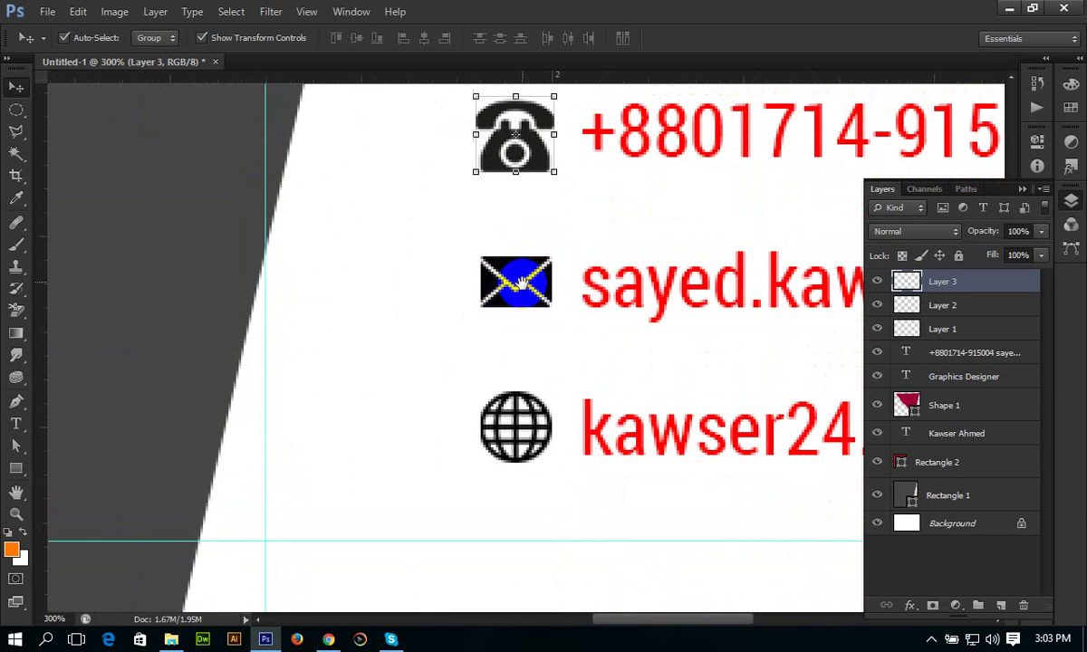
mouse_move(598, 359)
left_mouse_down()
mouse_move(471, 402)
mouse_move(504, 417)
left_mouse_up()
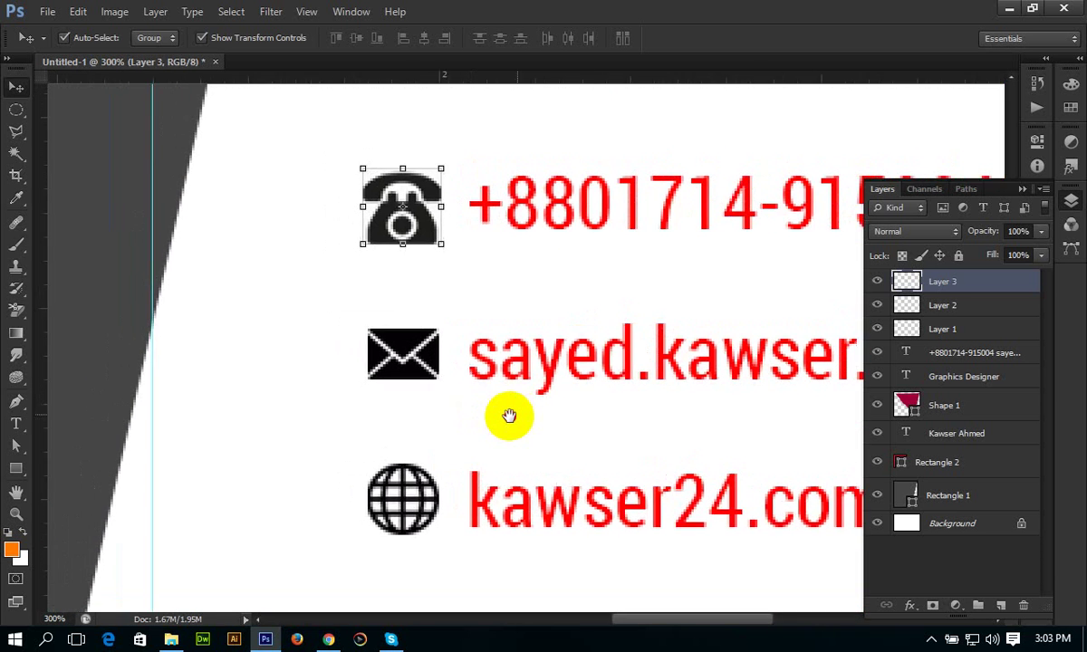
left_click(422, 355)
key("Down")
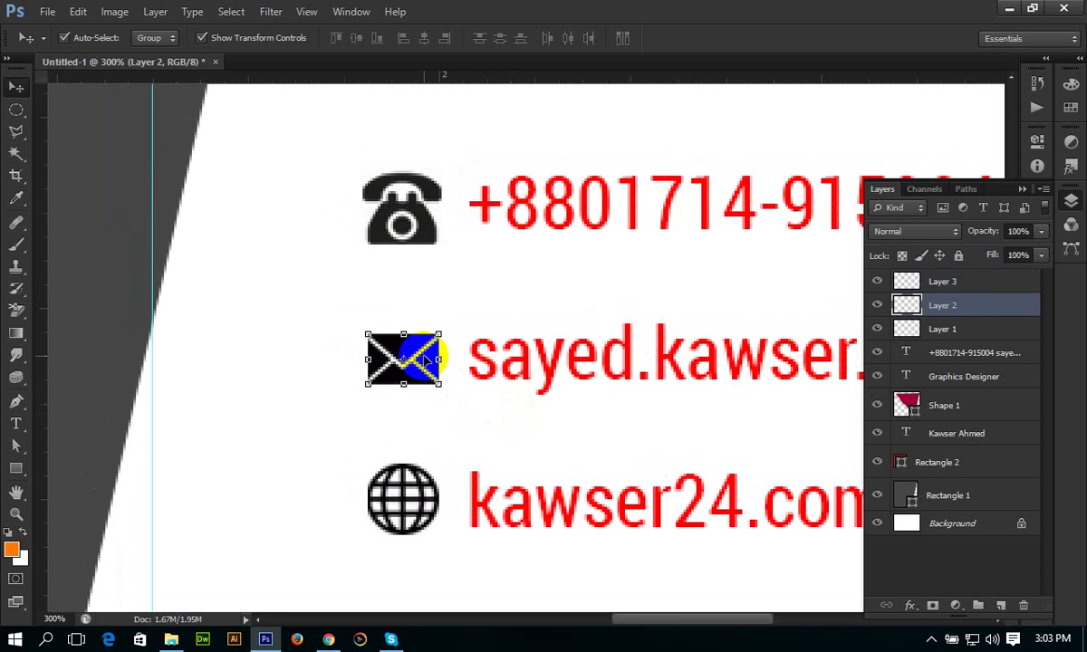
scroll(421, 358, "down", 2)
scroll(421, 359, "down", 1)
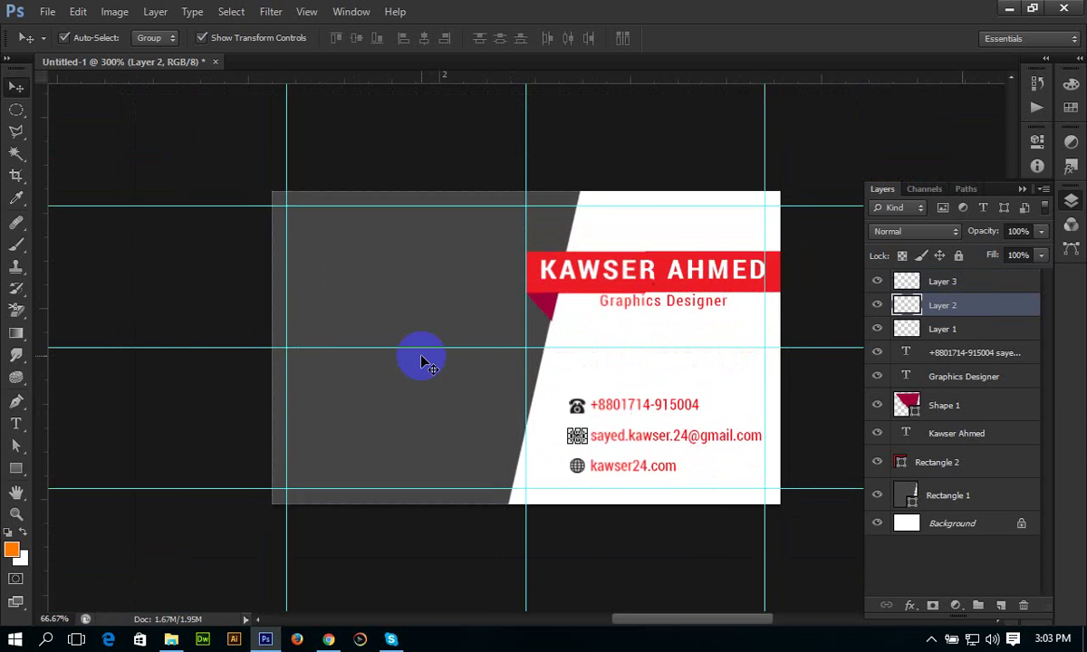
scroll(419, 360, "down", 1)
left_click(705, 375)
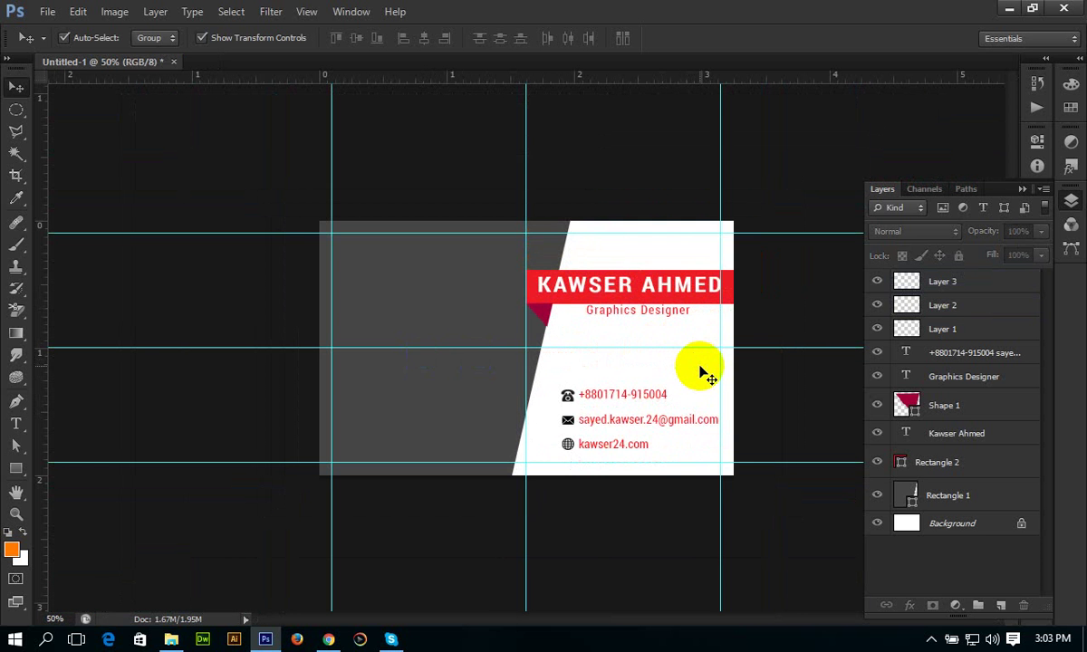
scroll(705, 375, "down", 1)
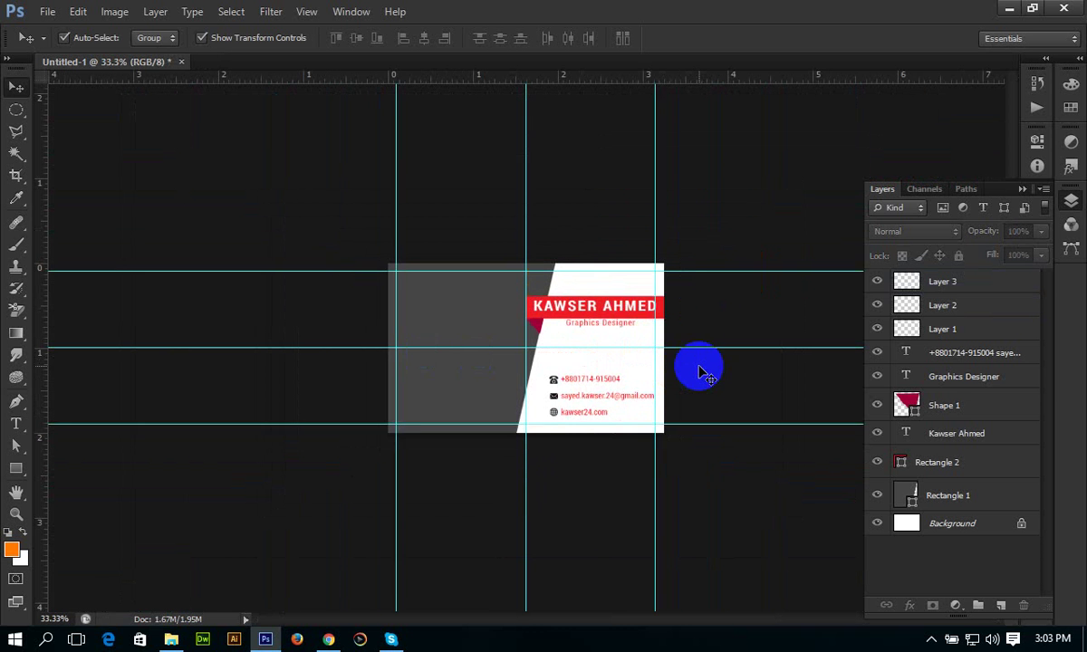
scroll(705, 375, "up", 1)
key("ctrl+plus")
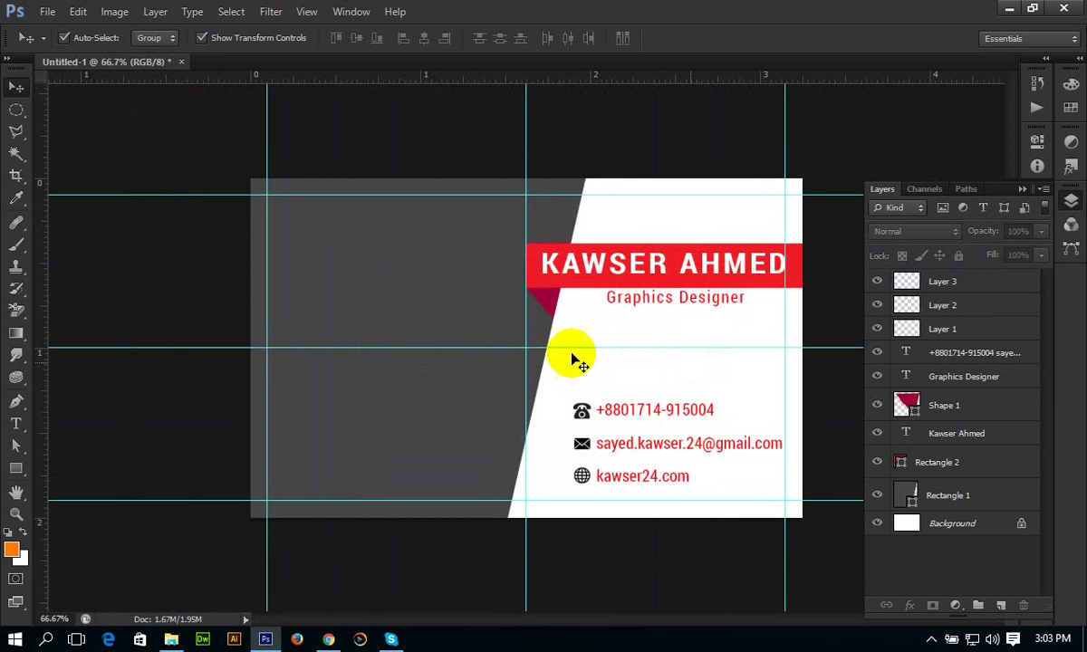
Step: Set the contact text colour to black (000000) in the Character panel and commit it
left_click(15, 423)
left_click(624, 444)
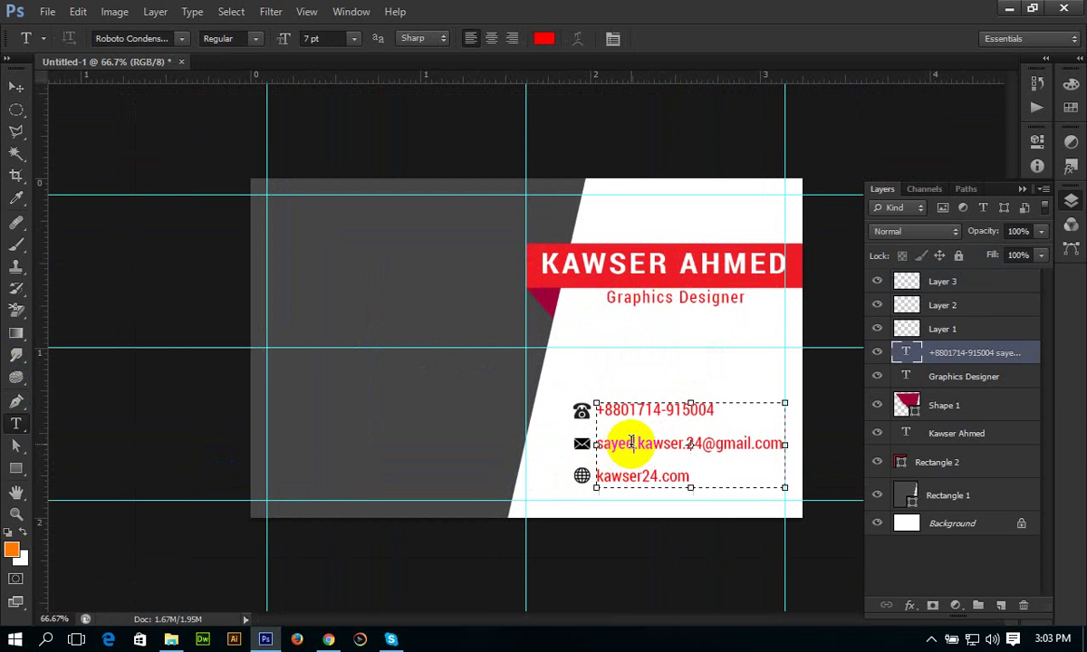
double_click(913, 355)
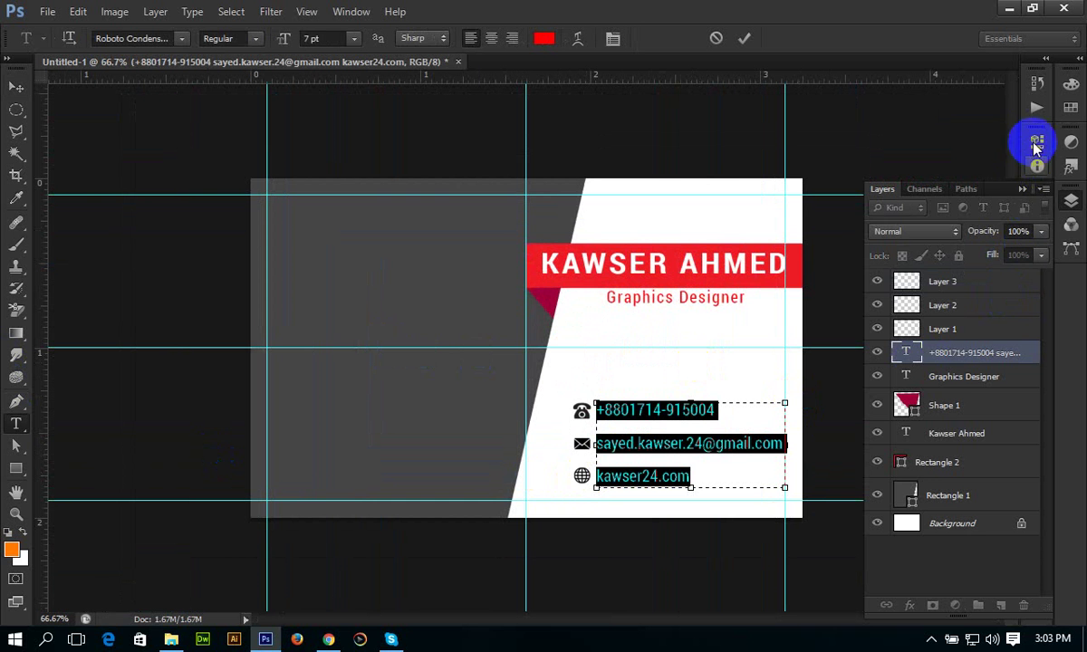
left_click(1023, 190)
left_click(1037, 201)
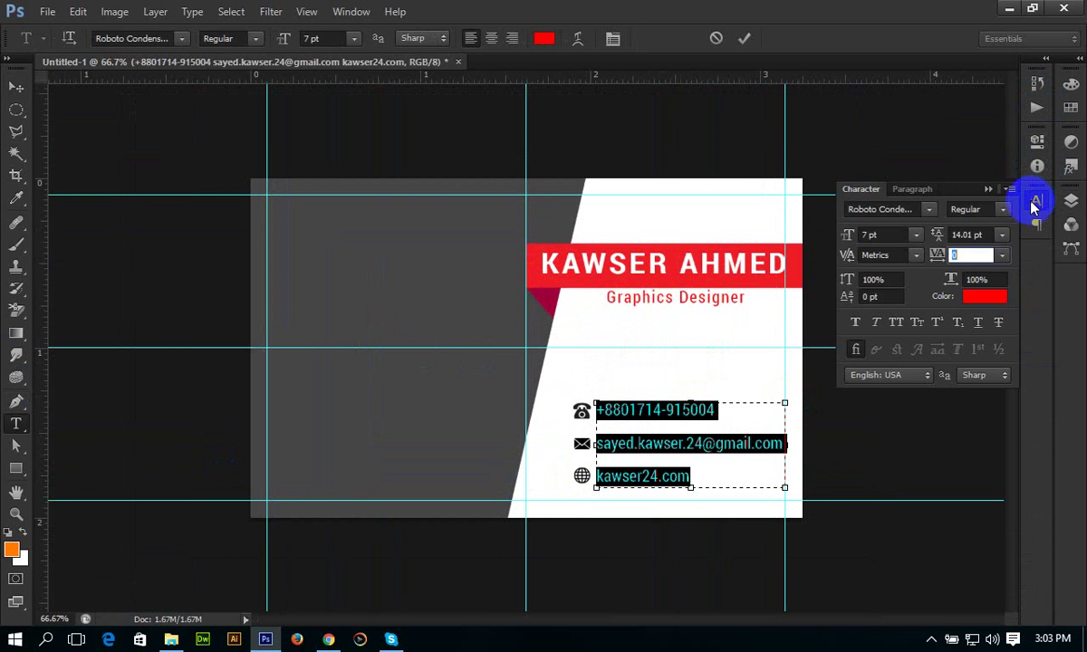
left_click(979, 290)
type("0")
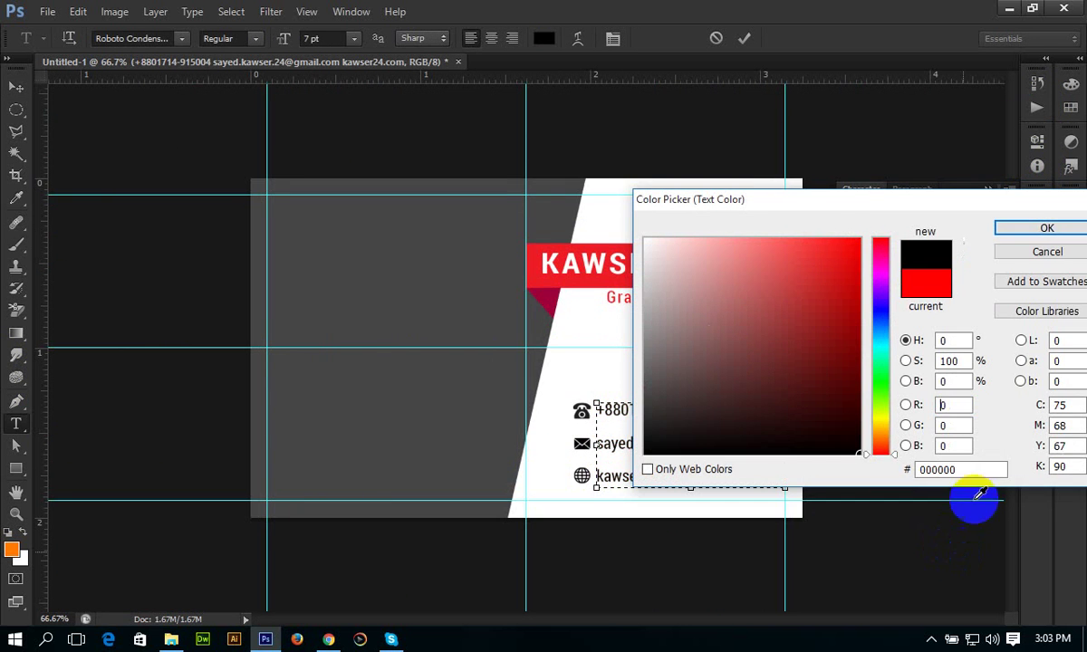
left_click(1019, 230)
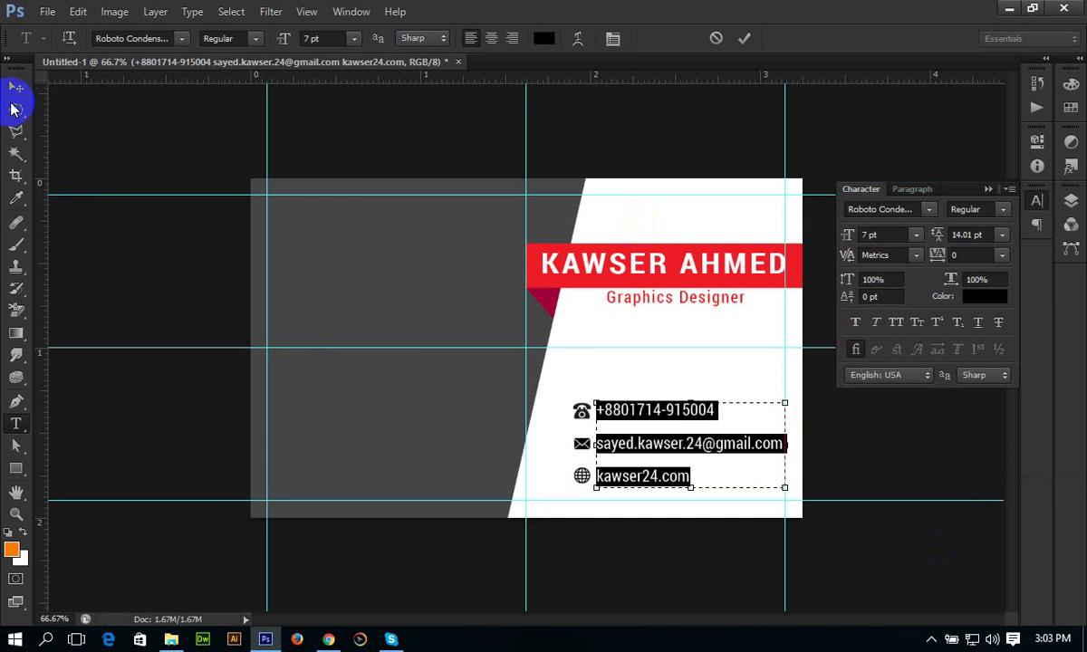
left_click(16, 86)
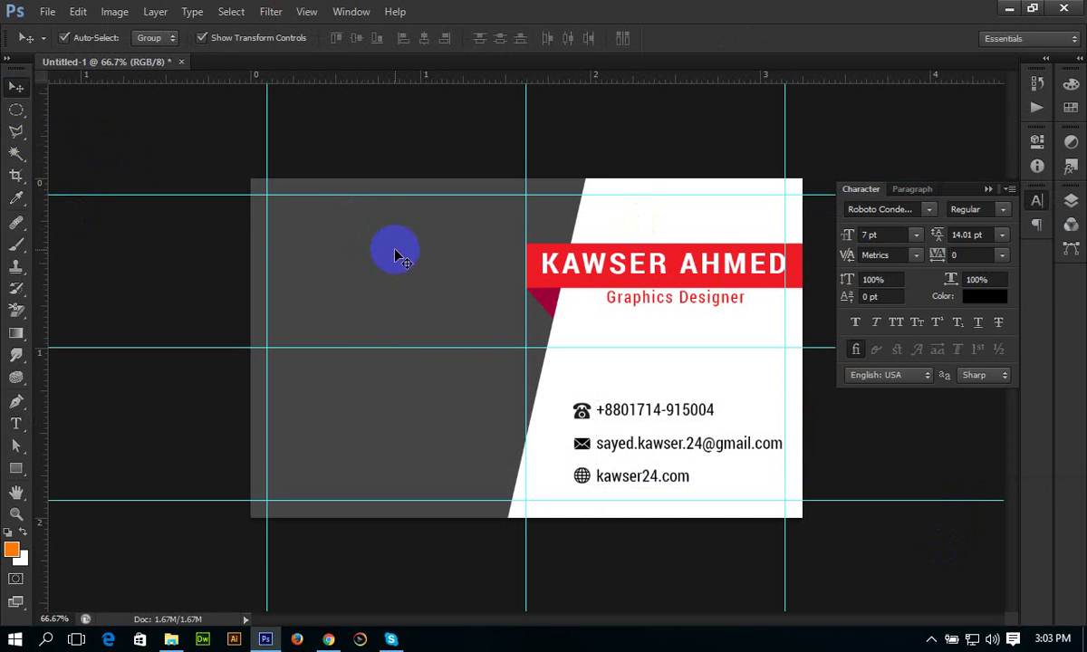
key("ctrl+minus")
key("ctrl+minus")
key("ctrl+plus")
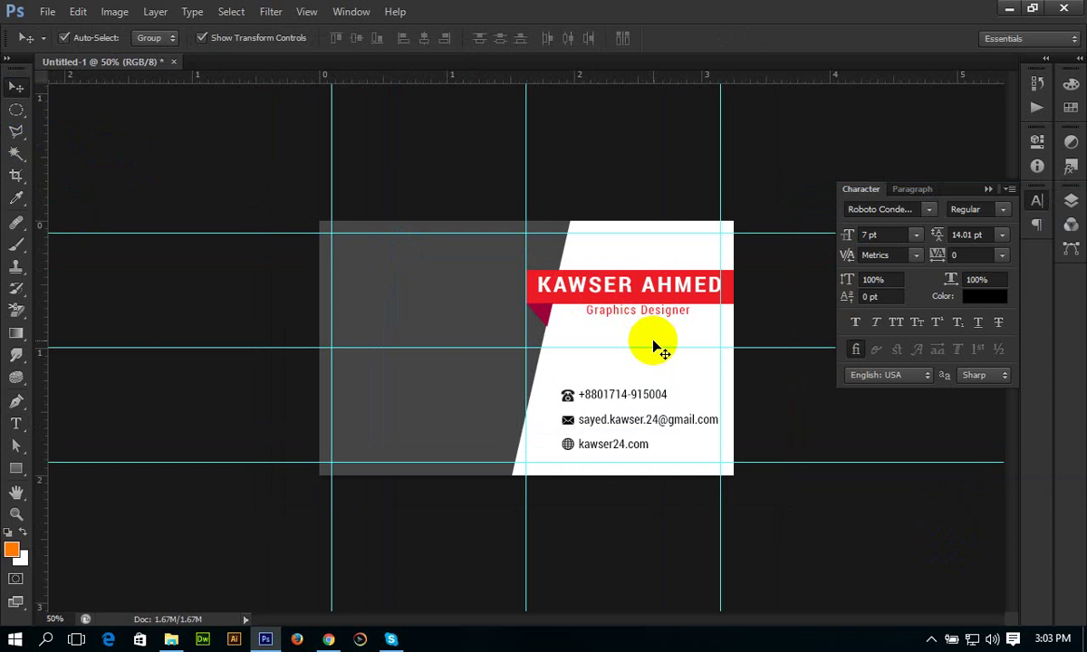
key("ctrl+plus")
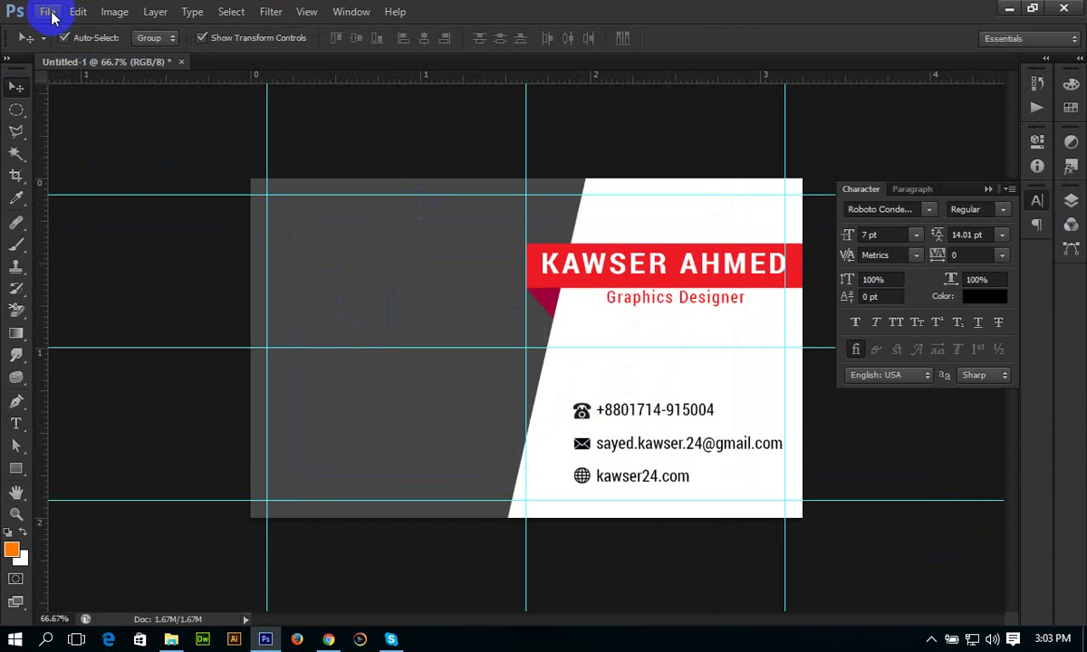
Step: Create a new document with the default settings, then close that test document
left_click(45, 11)
left_click(65, 36)
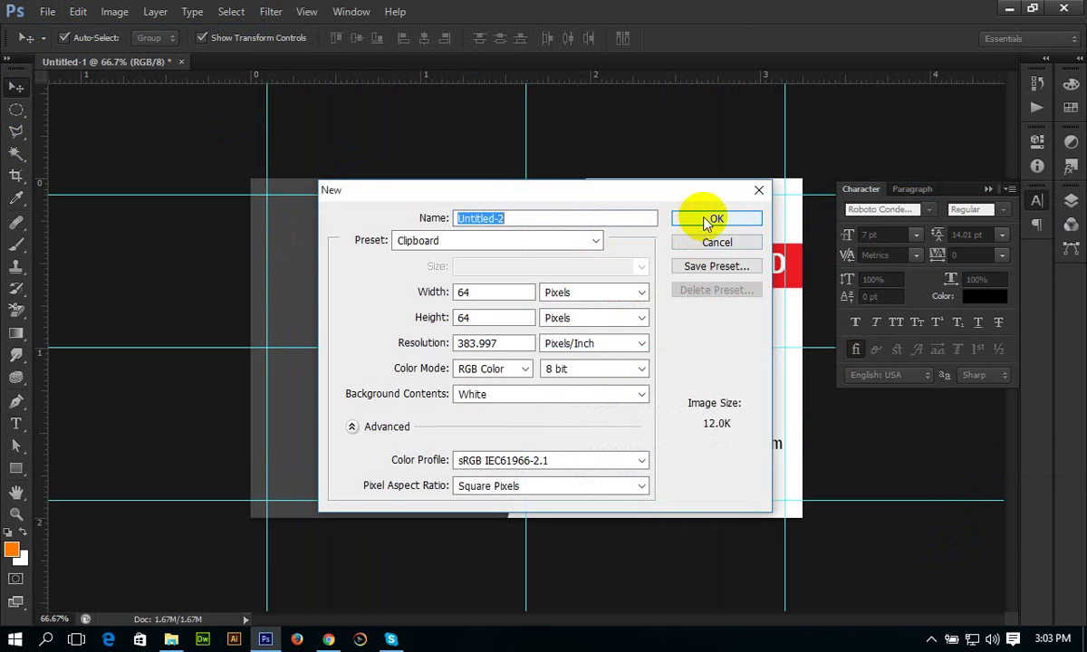
left_click(698, 221)
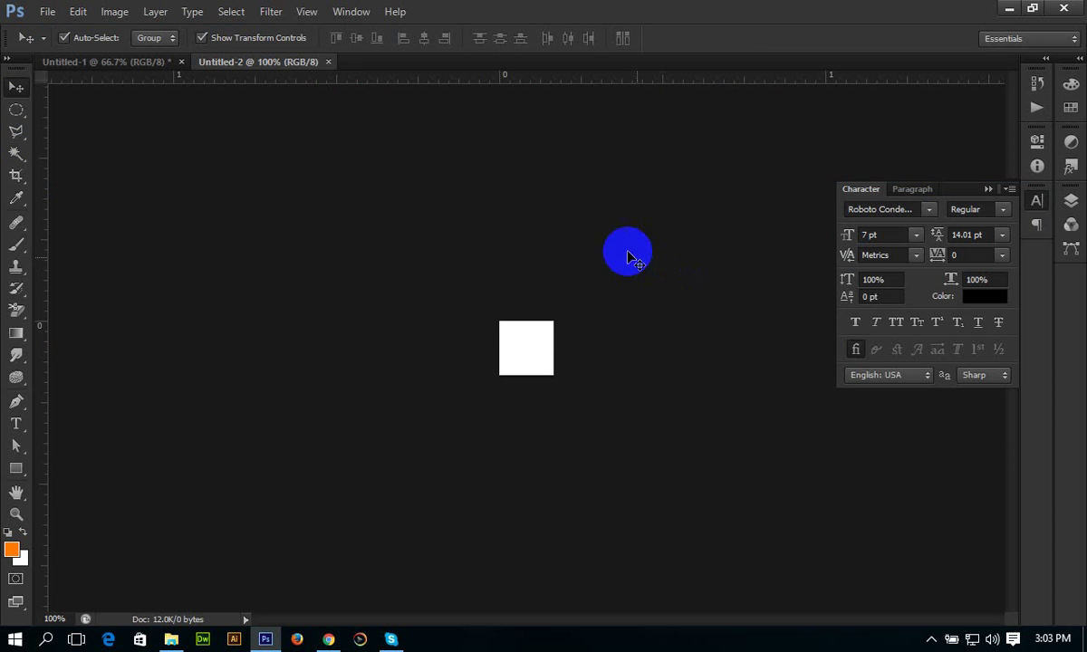
left_click(327, 62)
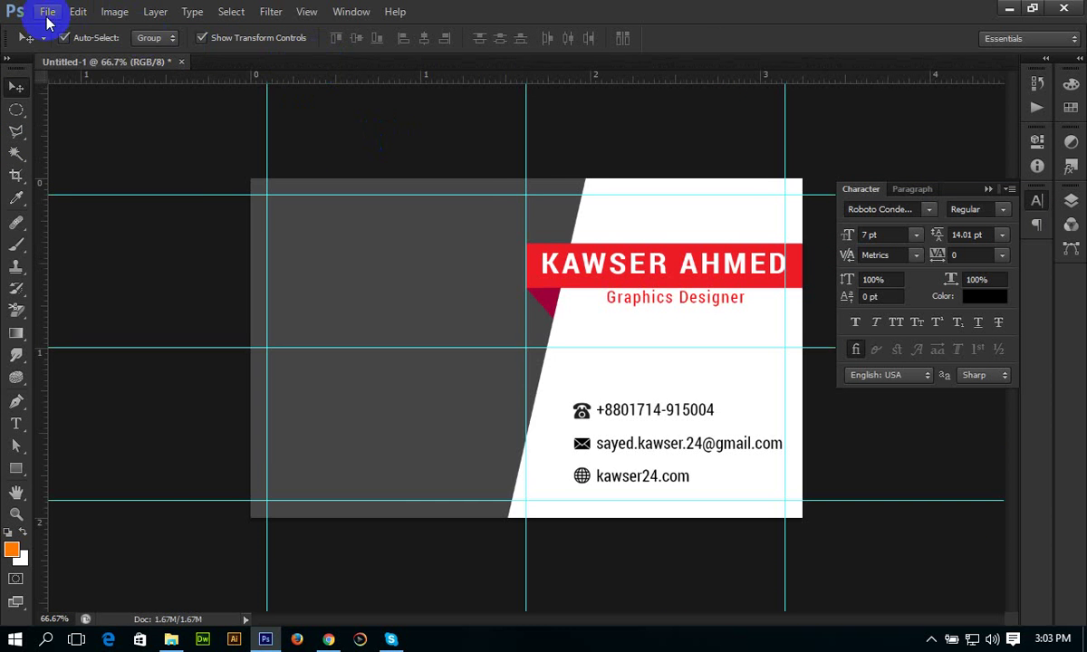
Step: Create a new blank document from the International Paper (A4) preset
left_click(43, 11)
left_click(77, 39)
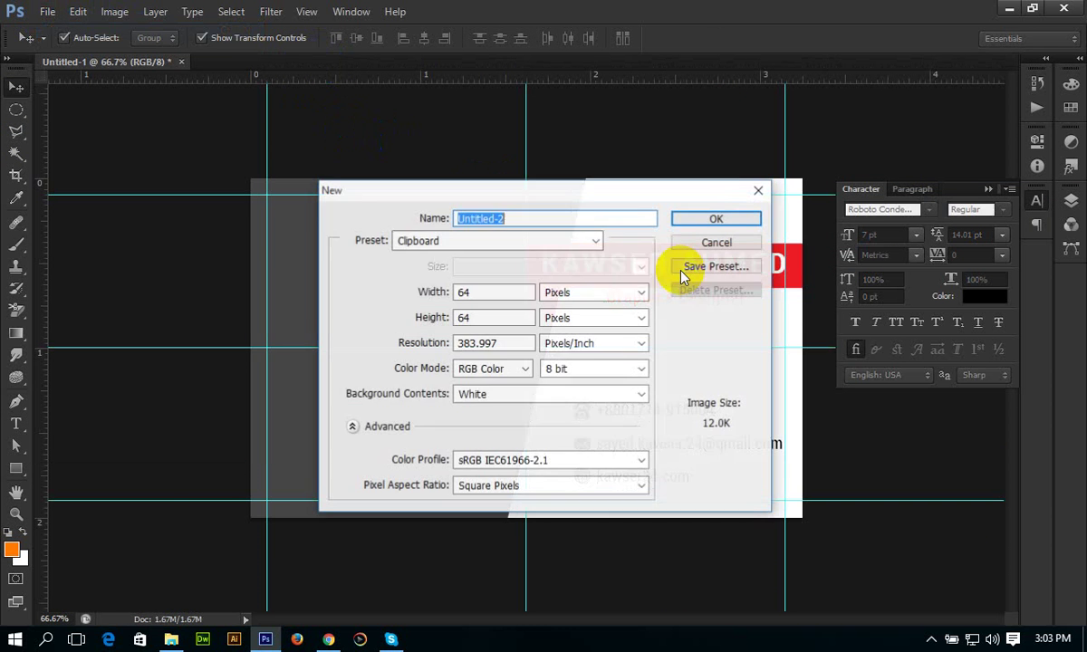
left_click(596, 241)
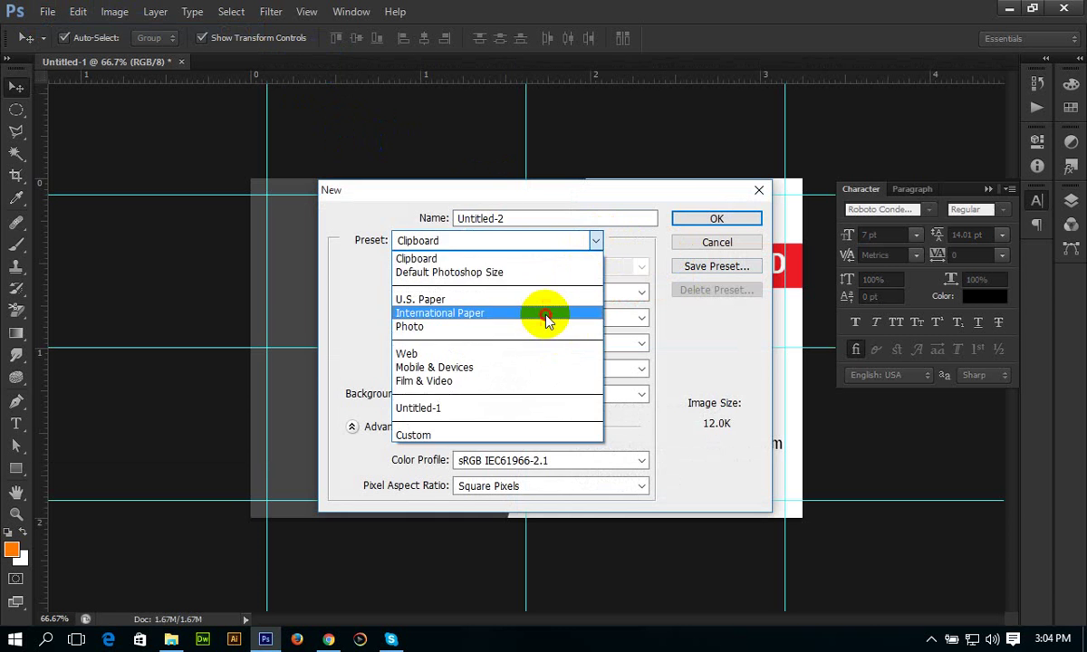
left_click(543, 310)
key("Return")
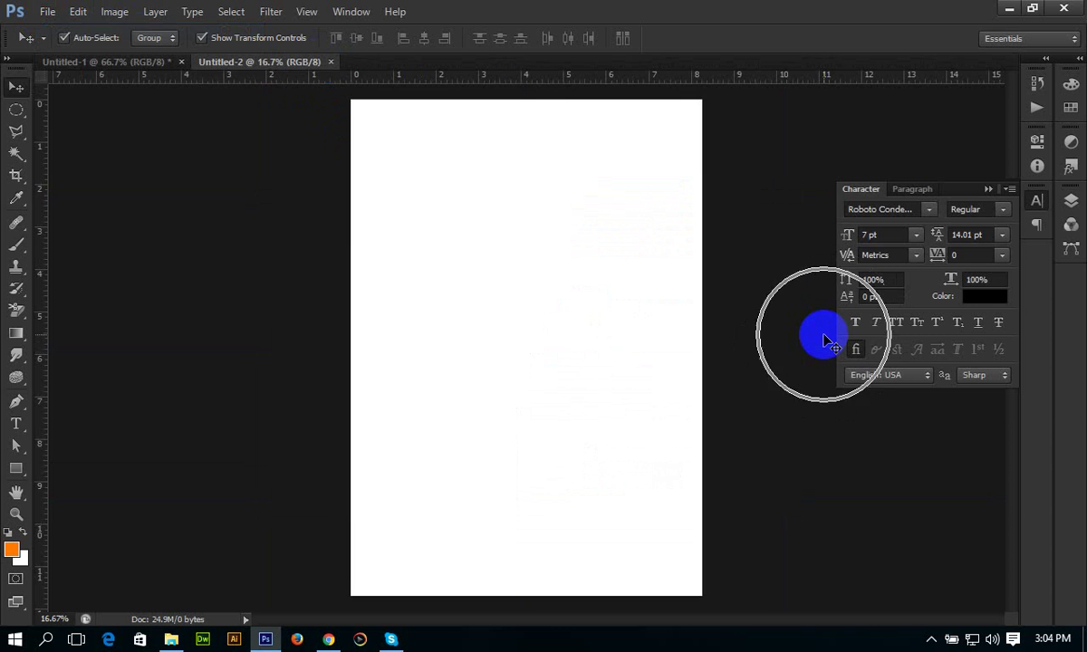
key("ctrl+plus")
key("ctrl+plus")
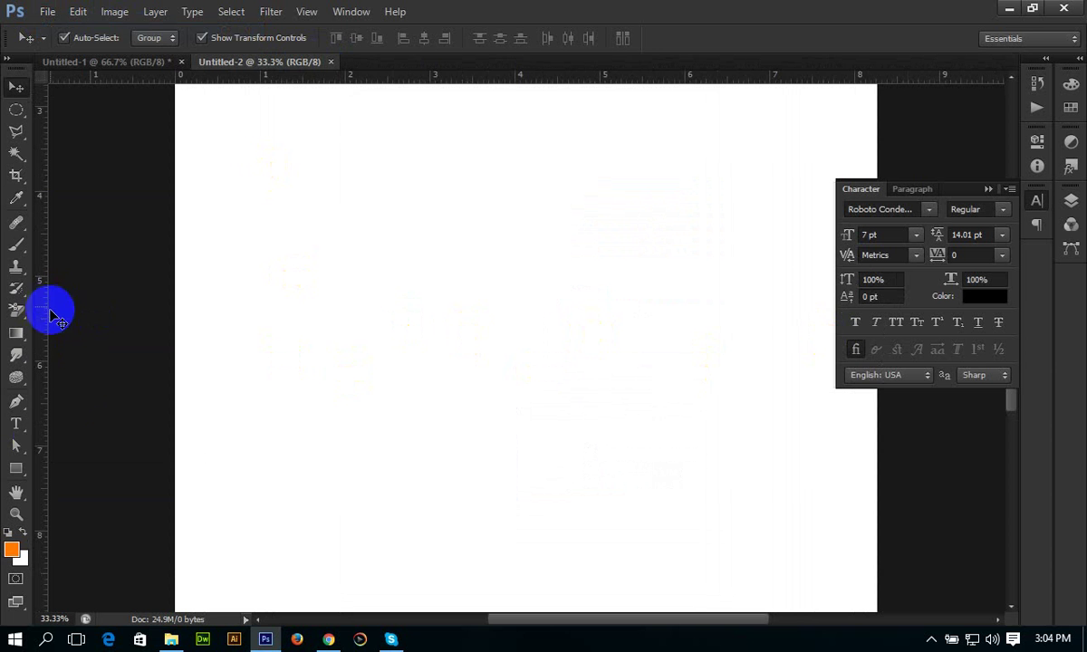
Step: Draw an orange square at the page centre, zoom to 100%, and deselect it
left_click_drag(15, 469, 54, 468)
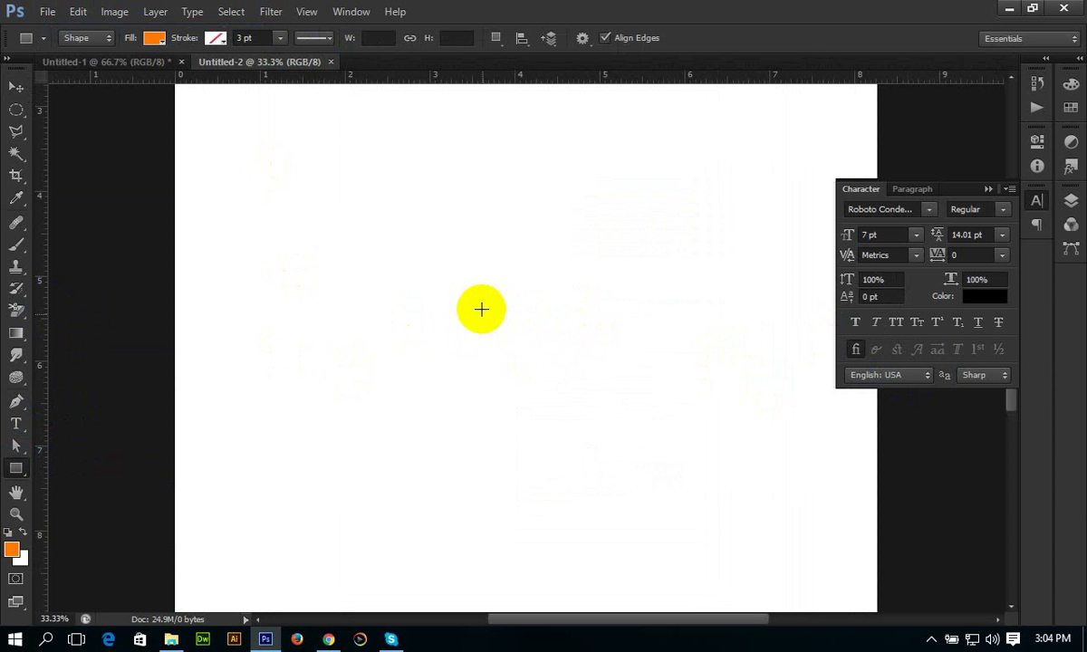
mouse_move(481, 309)
left_mouse_down()
mouse_move(549, 380)
mouse_move(699, 366)
mouse_move(531, 480)
mouse_move(539, 495)
mouse_move(572, 480)
mouse_move(572, 421)
mouse_move(548, 375)
left_mouse_up()
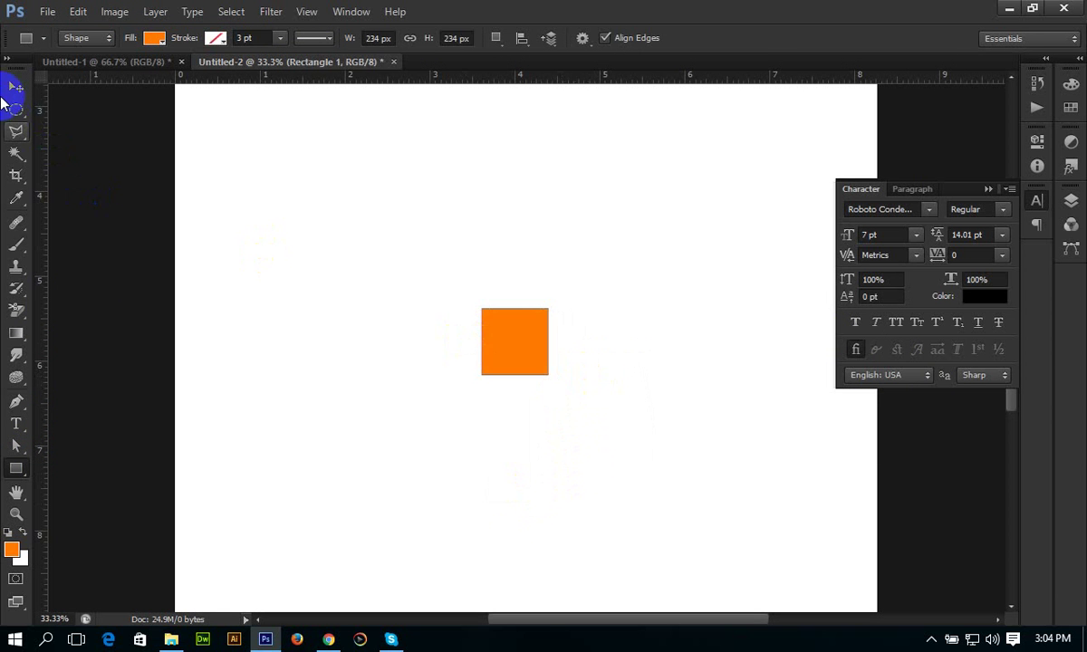
left_click(16, 87)
key("ctrl+plus")
key("ctrl+plus")
key("ctrl+plus")
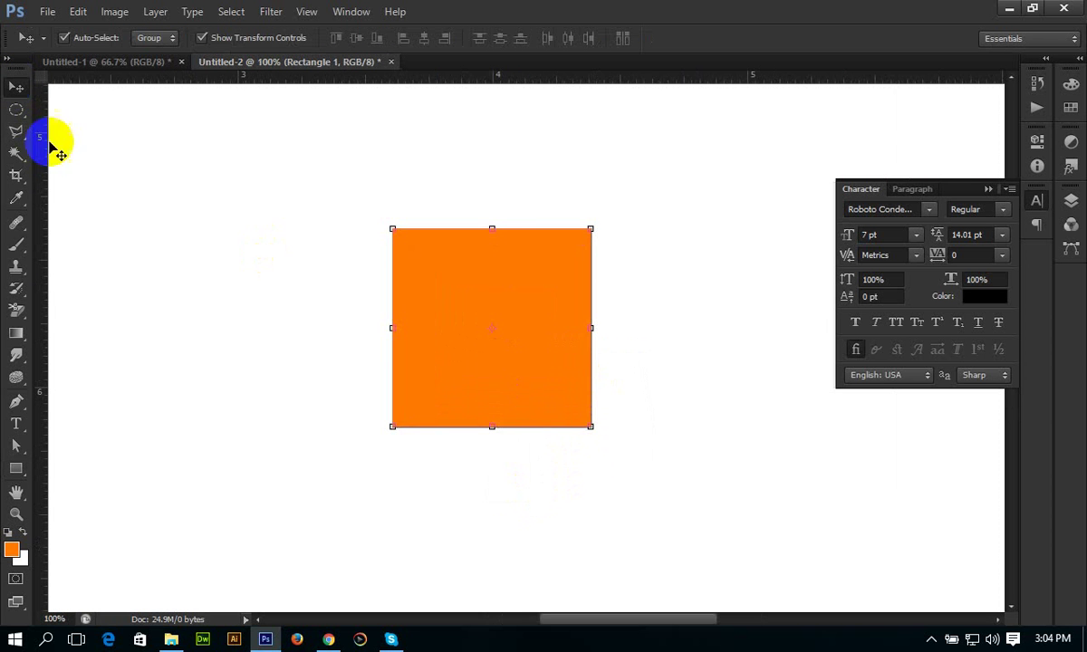
left_click(732, 356)
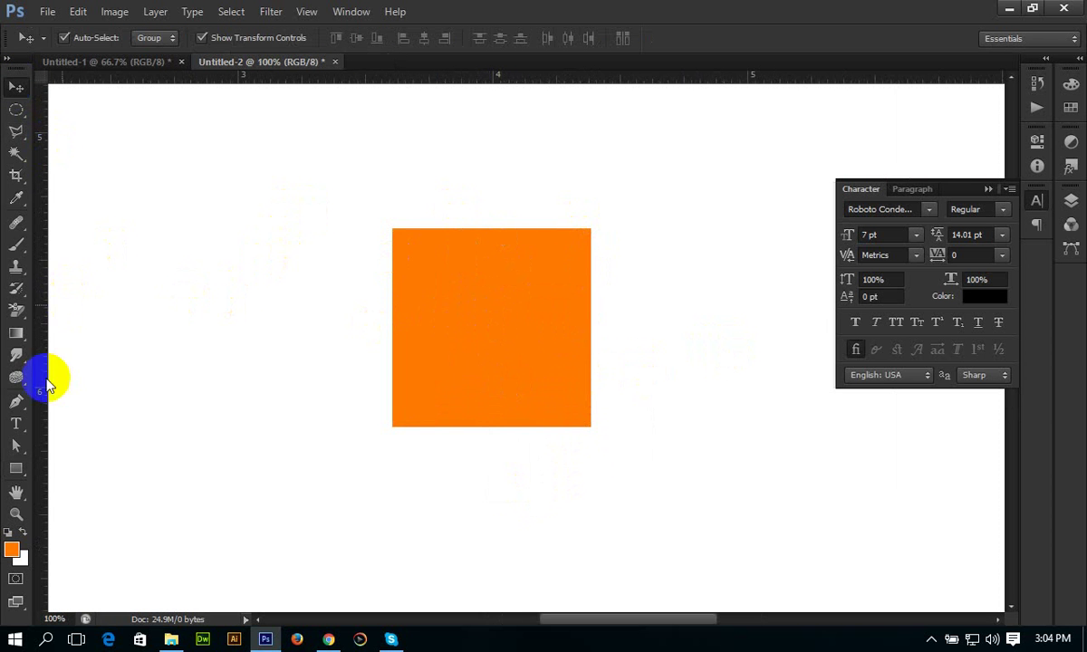
left_click_drag(20, 409, 61, 400)
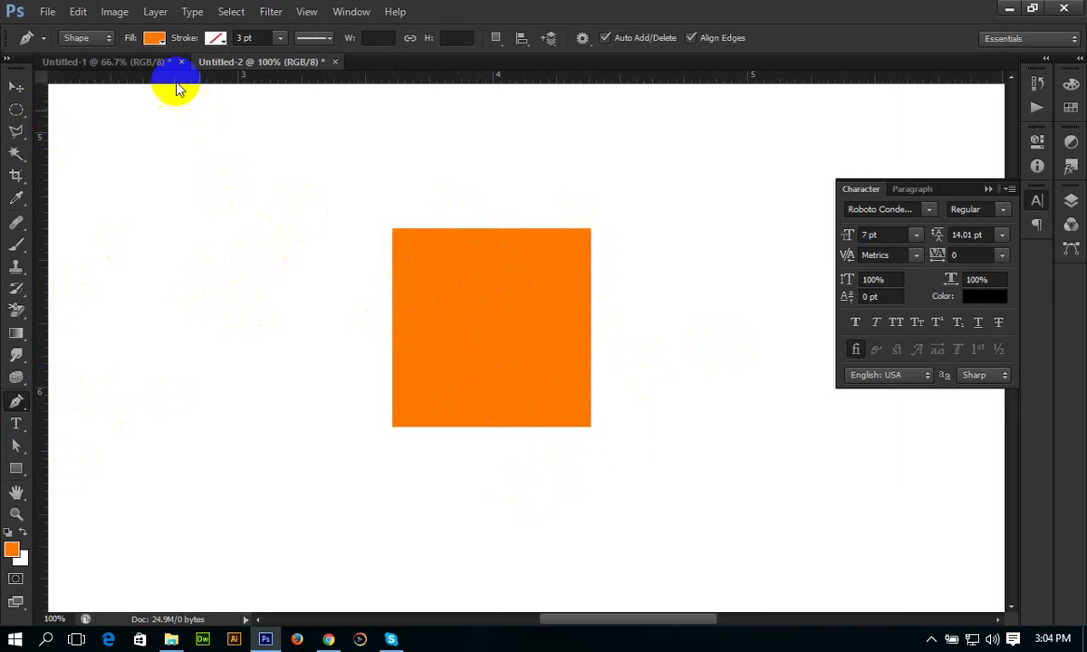
Step: Set the Pen shape's stroke to a grey gradient
left_click(217, 38)
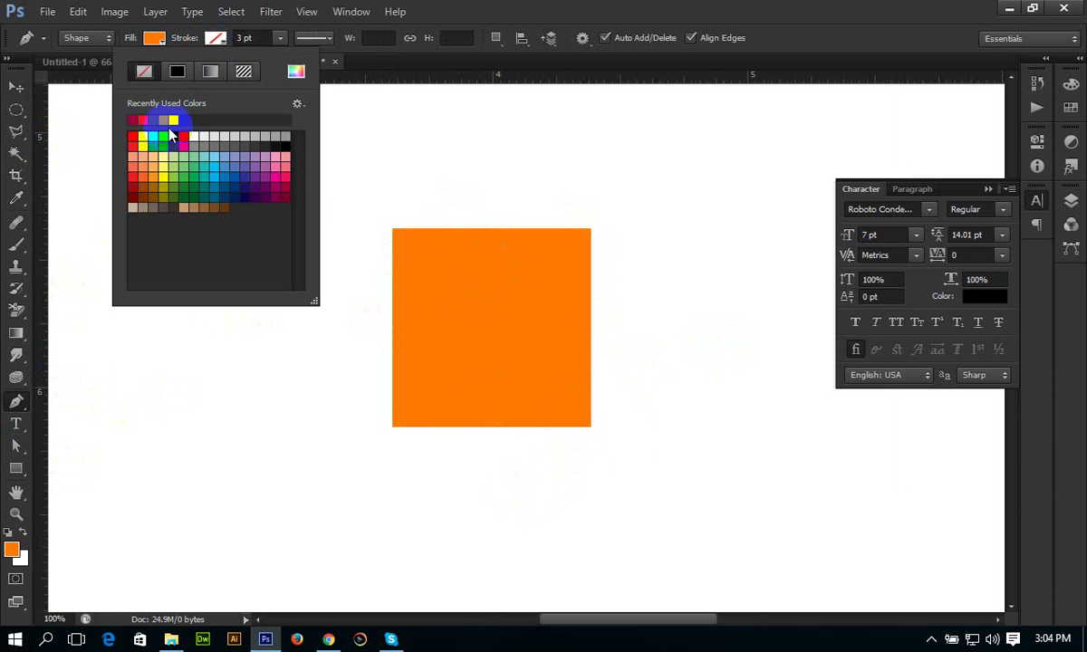
left_click(157, 115)
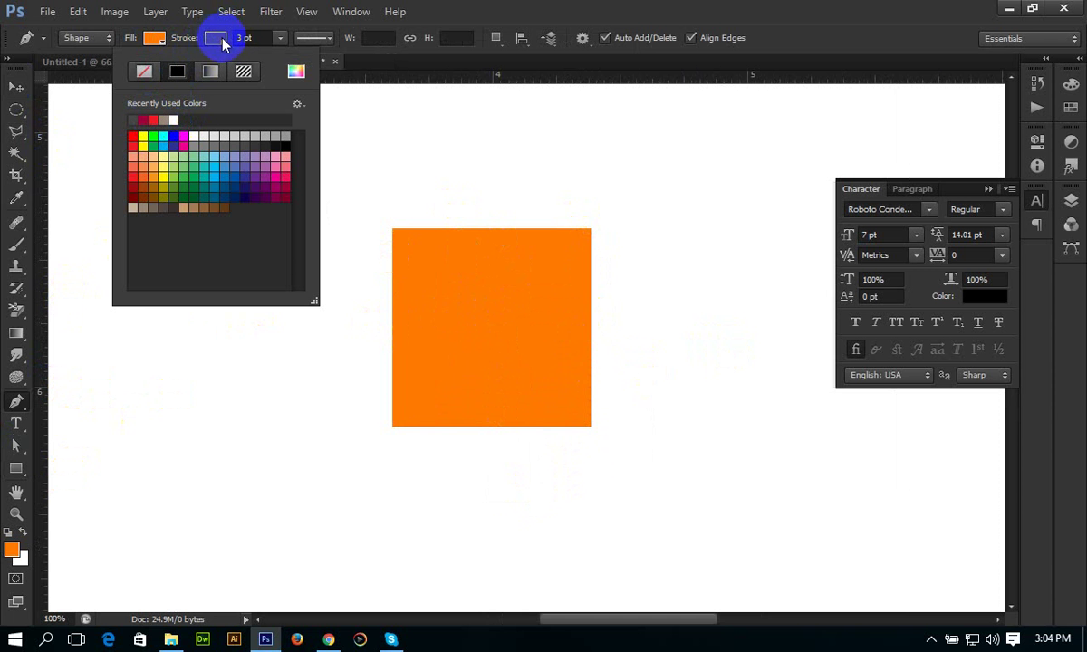
left_click(210, 72)
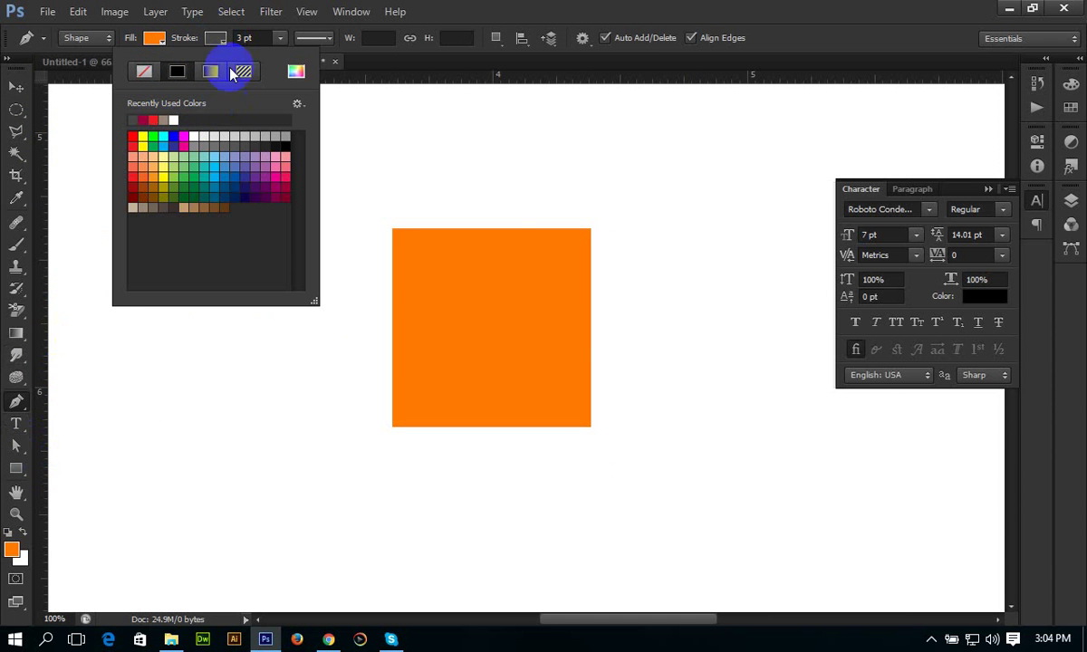
left_click(225, 40)
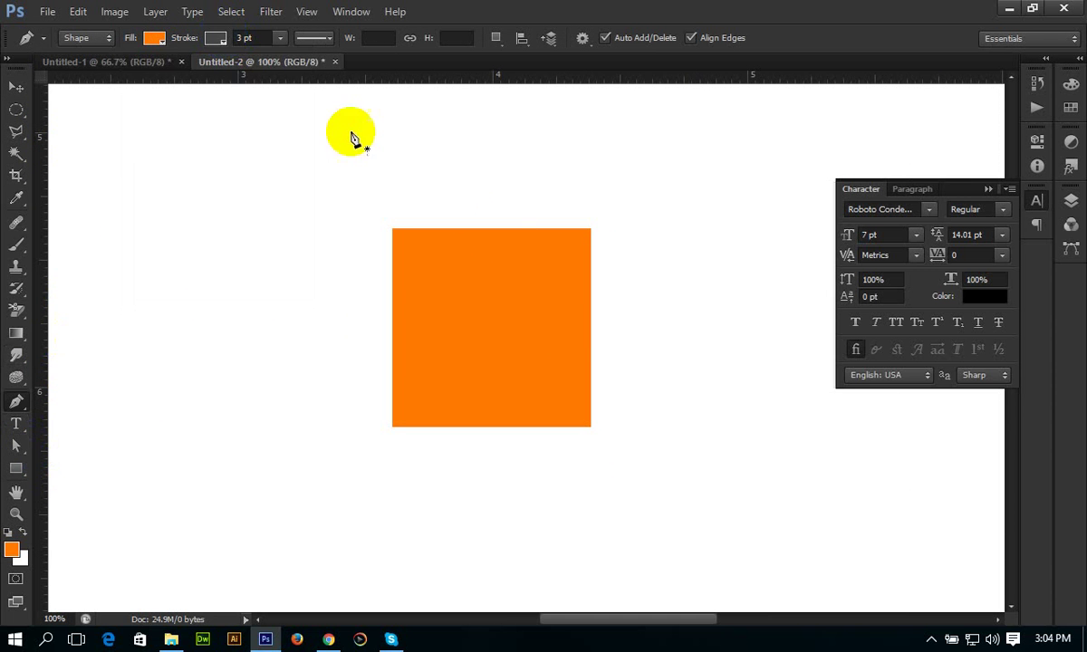
Step: Trace an outline around the square's four corners, ending partway up the right edge
left_click(590, 308)
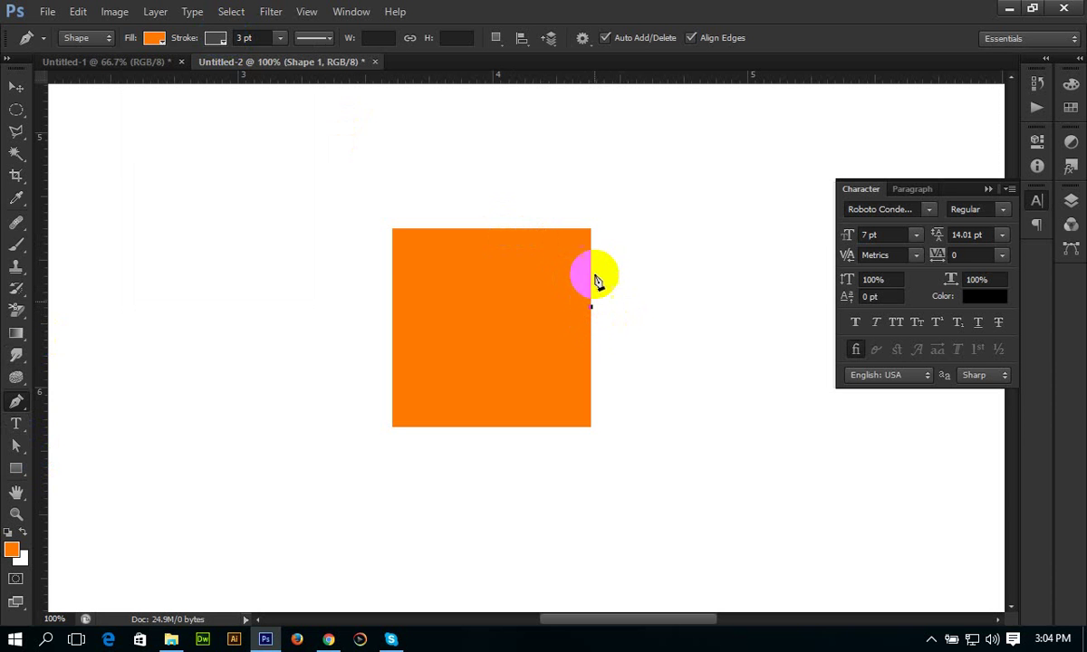
left_click(591, 230)
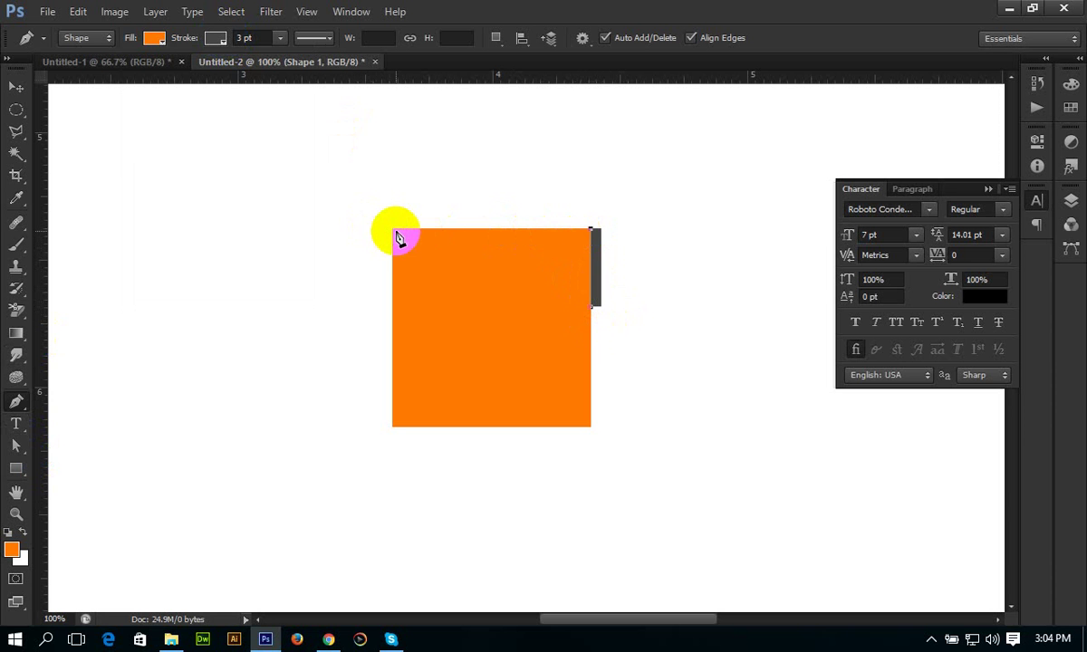
left_click(392, 230)
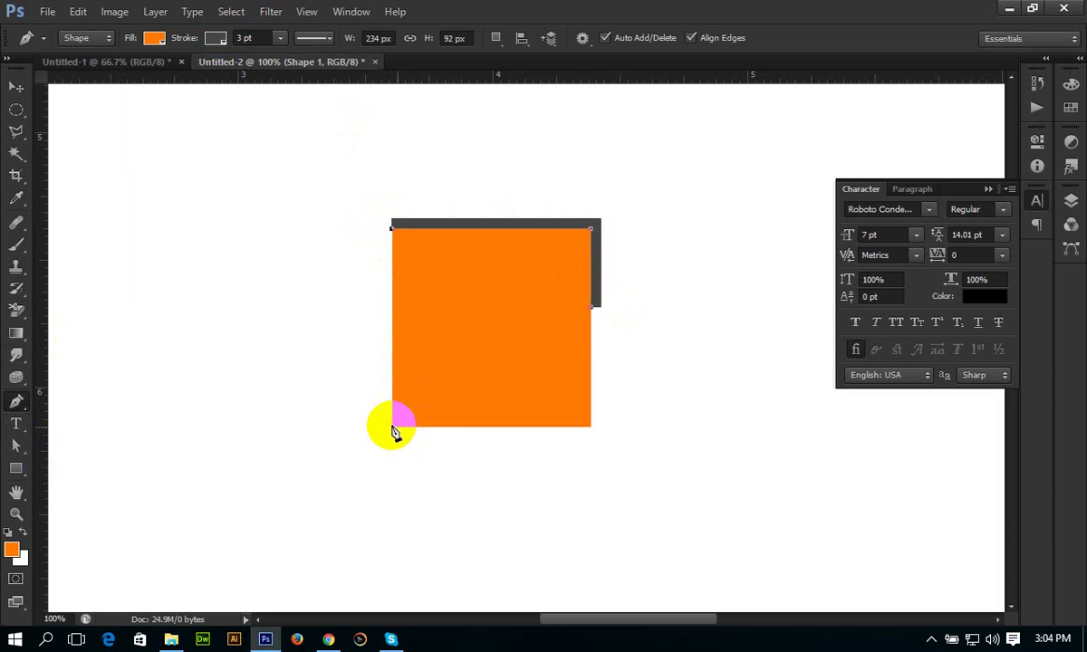
left_click(393, 427)
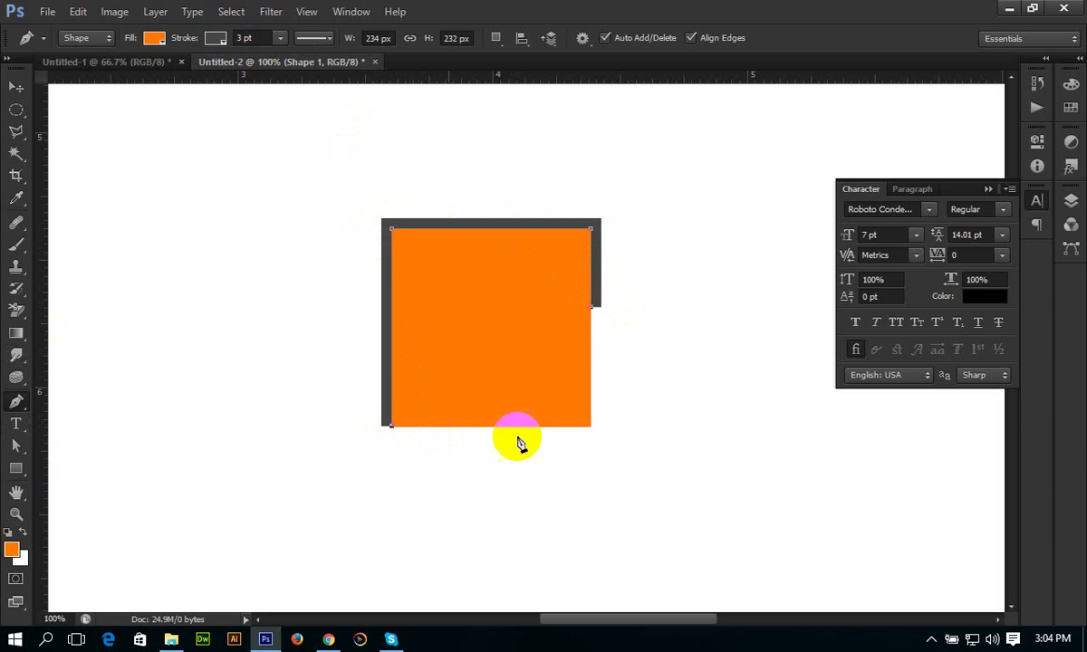
left_click(590, 427)
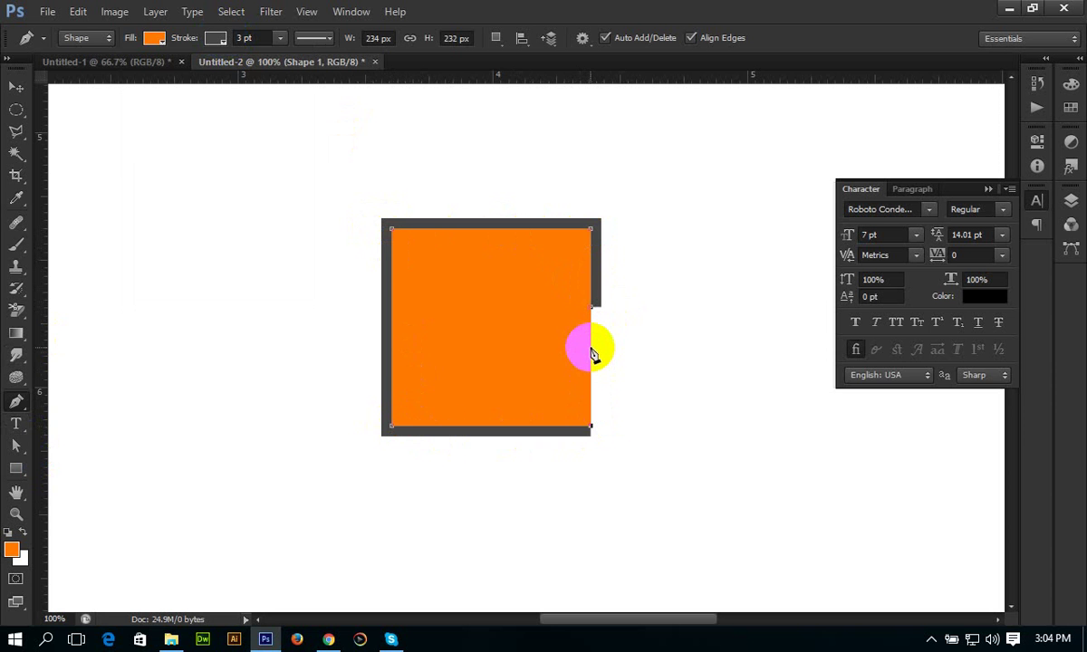
left_click(590, 344)
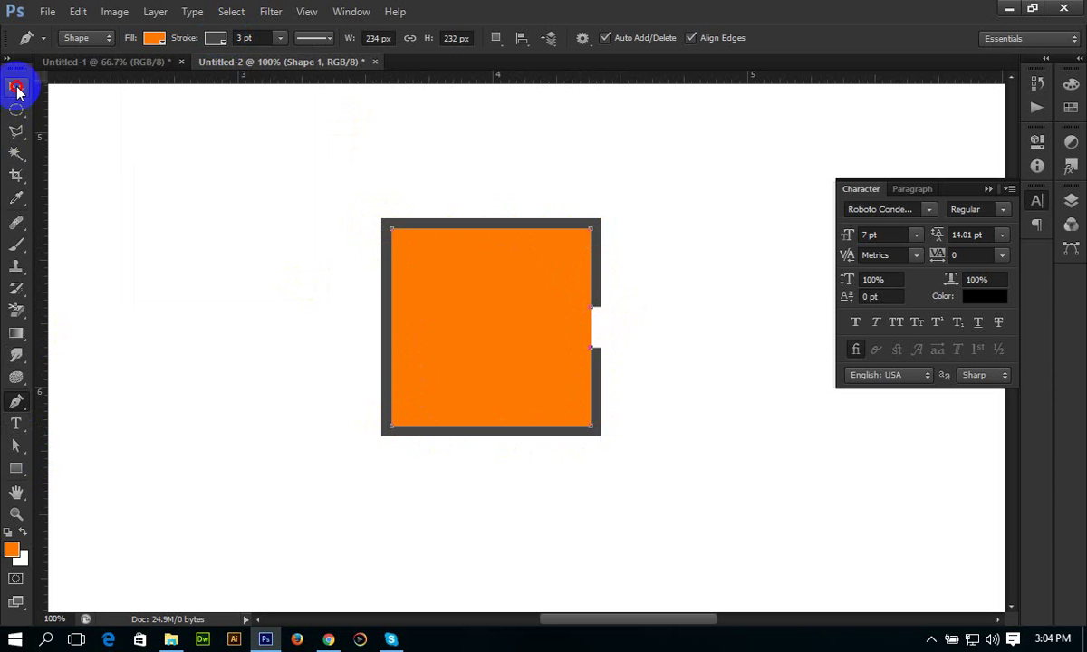
left_click(16, 88)
left_click(655, 254)
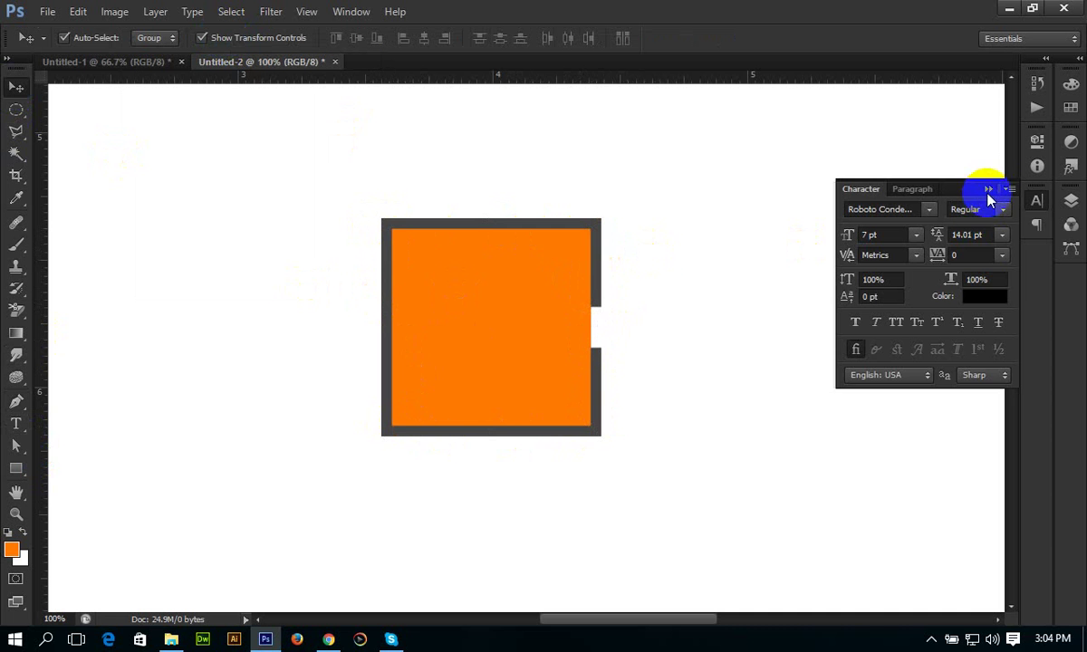
left_click(988, 190)
Step: Drag the plain orange square aside, delete it, and select the Shape 1 layer
left_click_drag(601, 272, 808, 481)
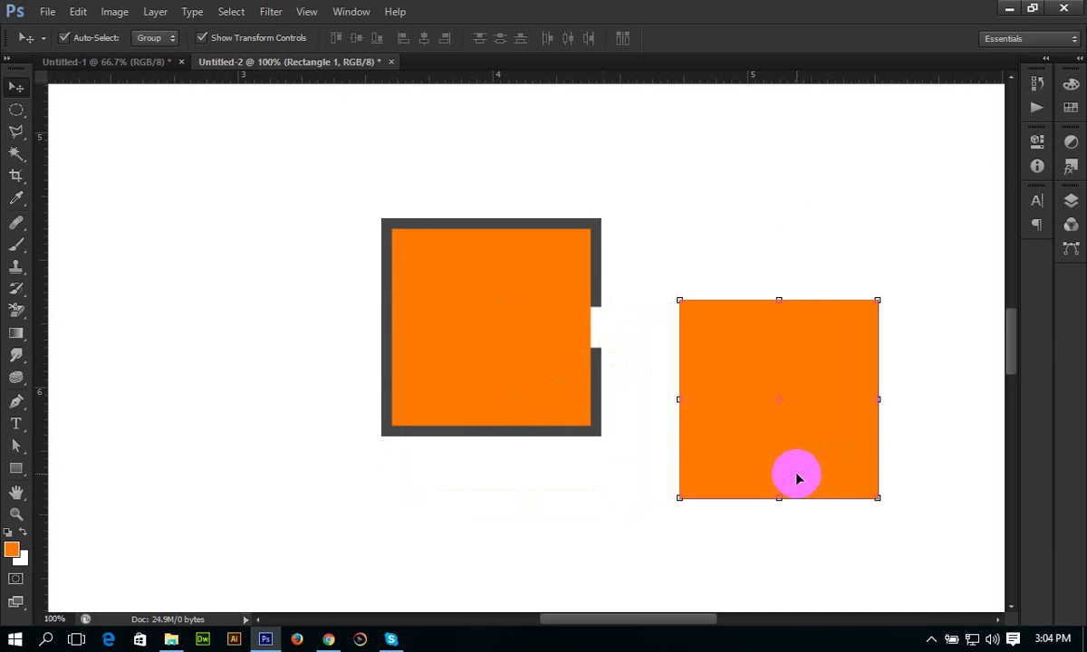
key("Delete")
left_click(1072, 201)
left_click(930, 318)
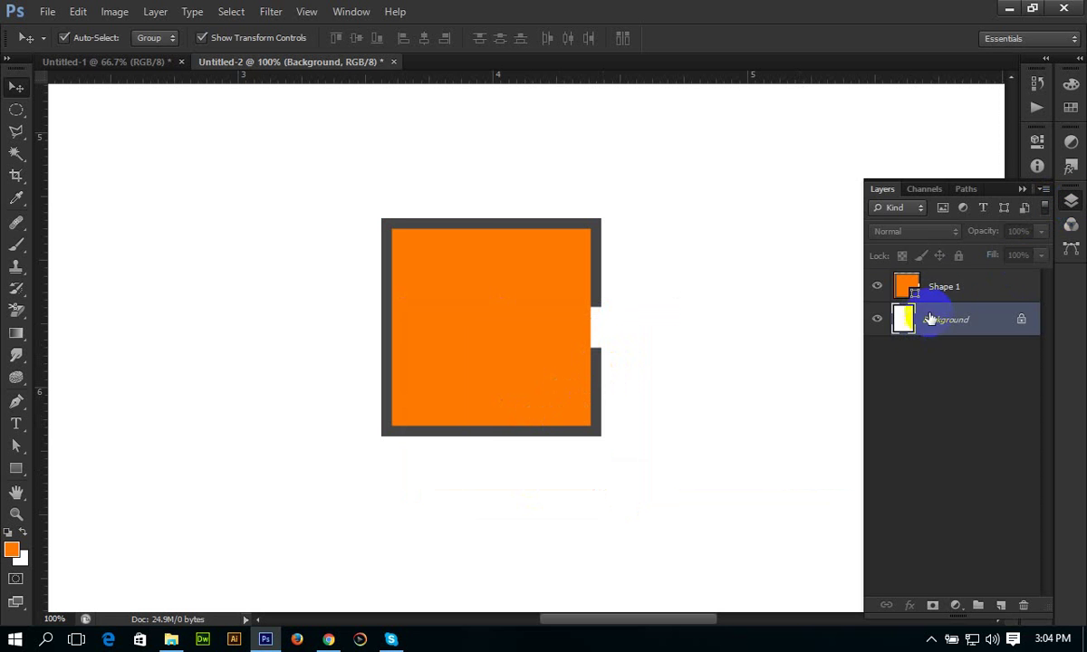
left_click(949, 288)
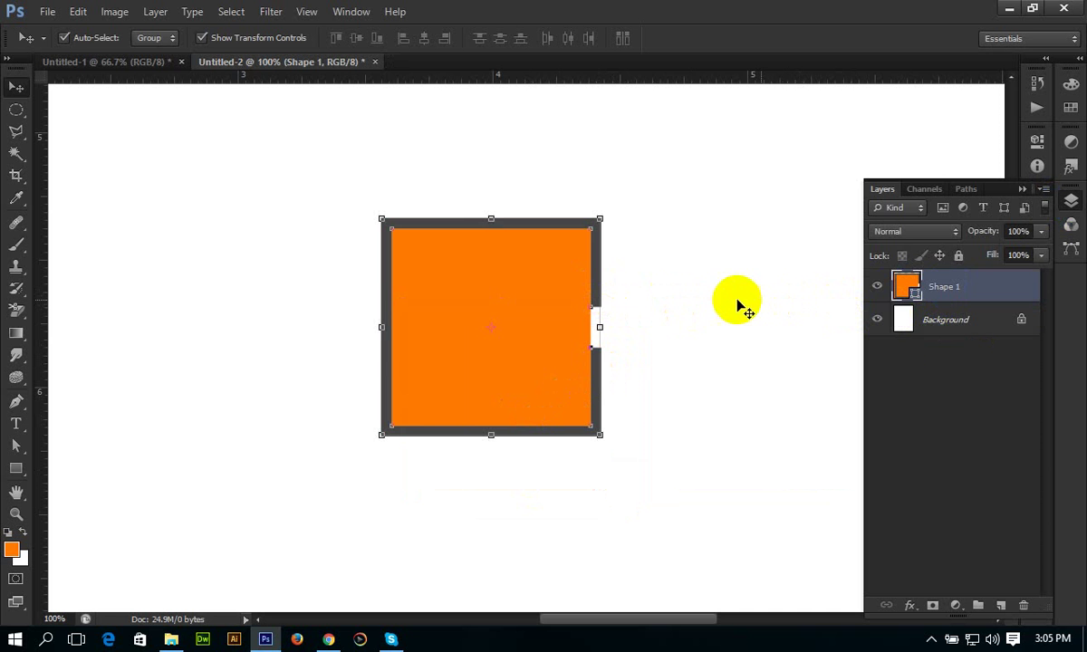
Step: Undo repeatedly with Ctrl+Alt+Z to restore the orange square and remove the outline steps
left_click_drag(456, 371, 345, 368)
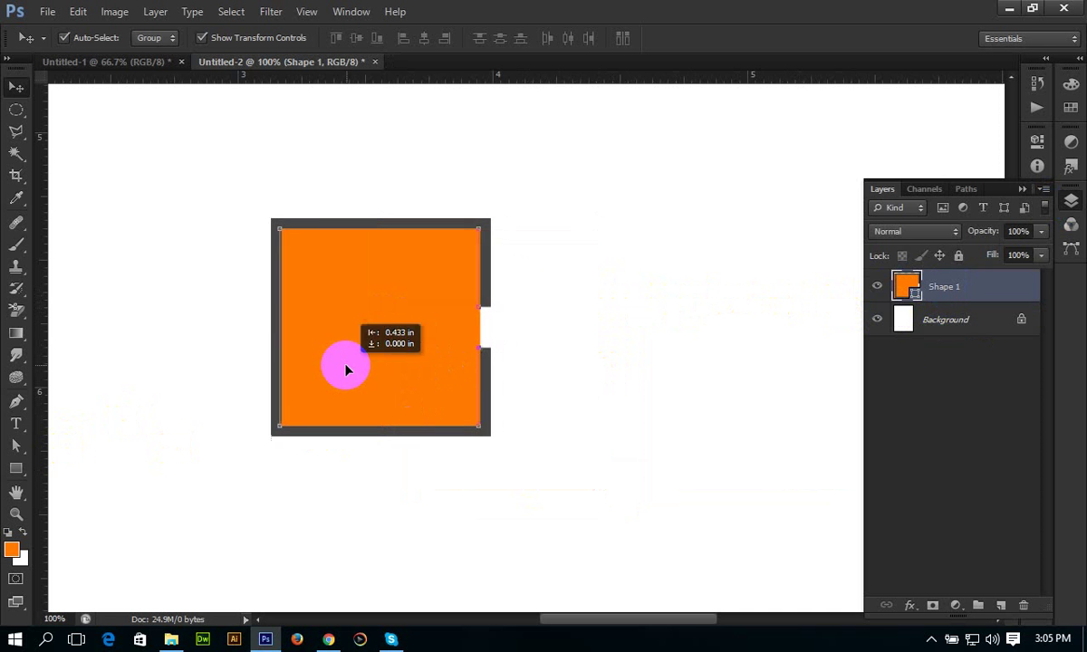
key("ctrl+alt+z")
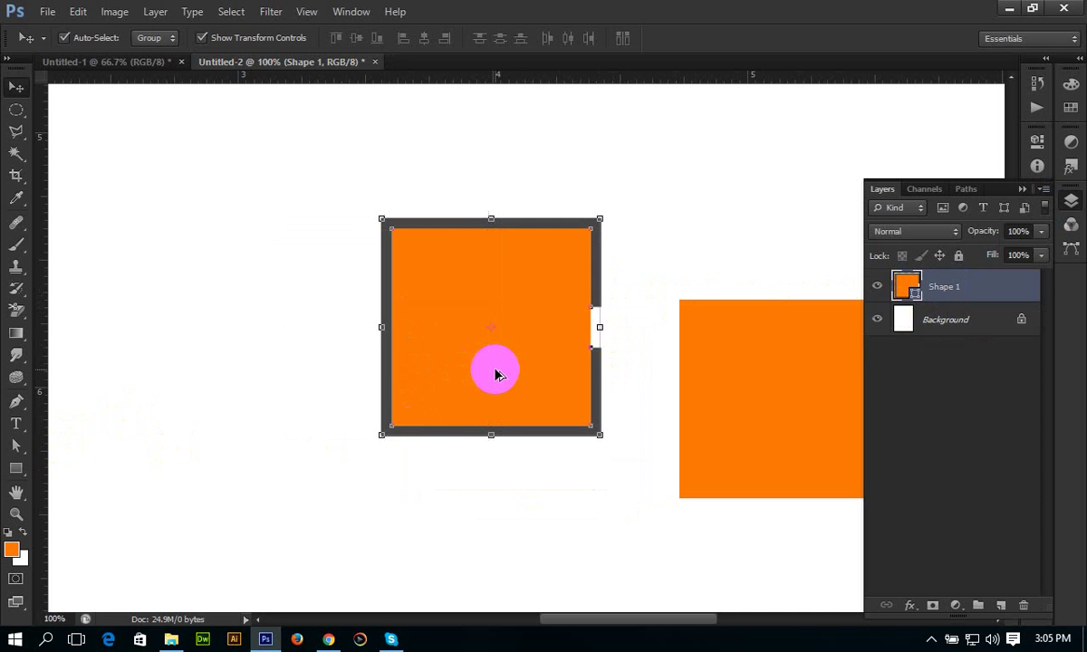
key("ctrl+alt+z")
key("ctrl+alt+z")
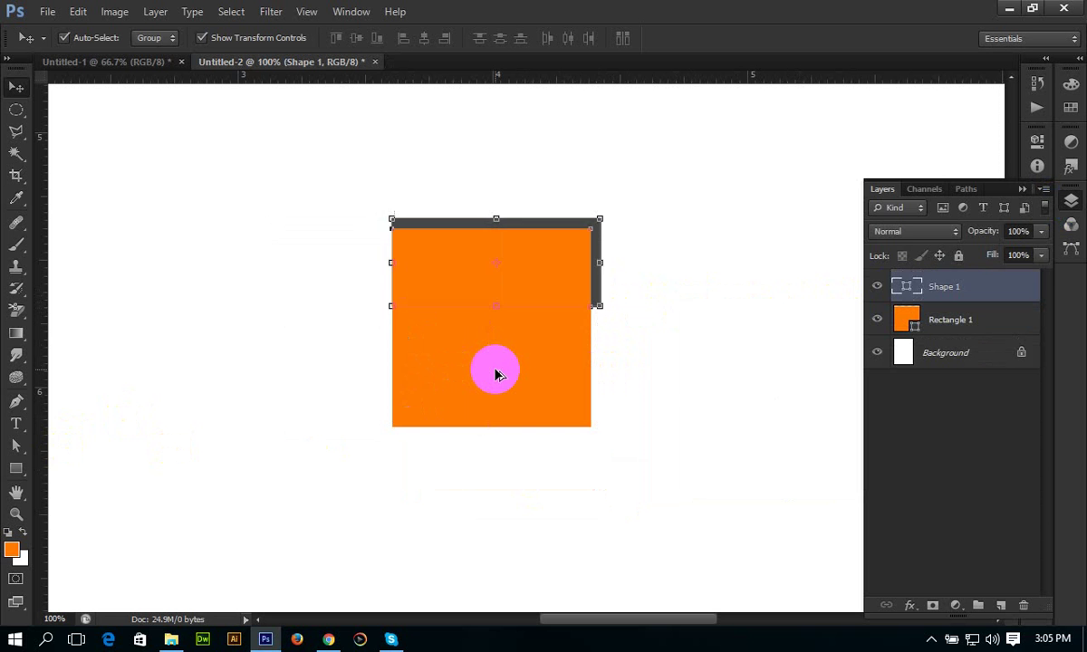
key("ctrl+alt+z")
key("ctrl+alt+z")
key("ctrl+alt+z")
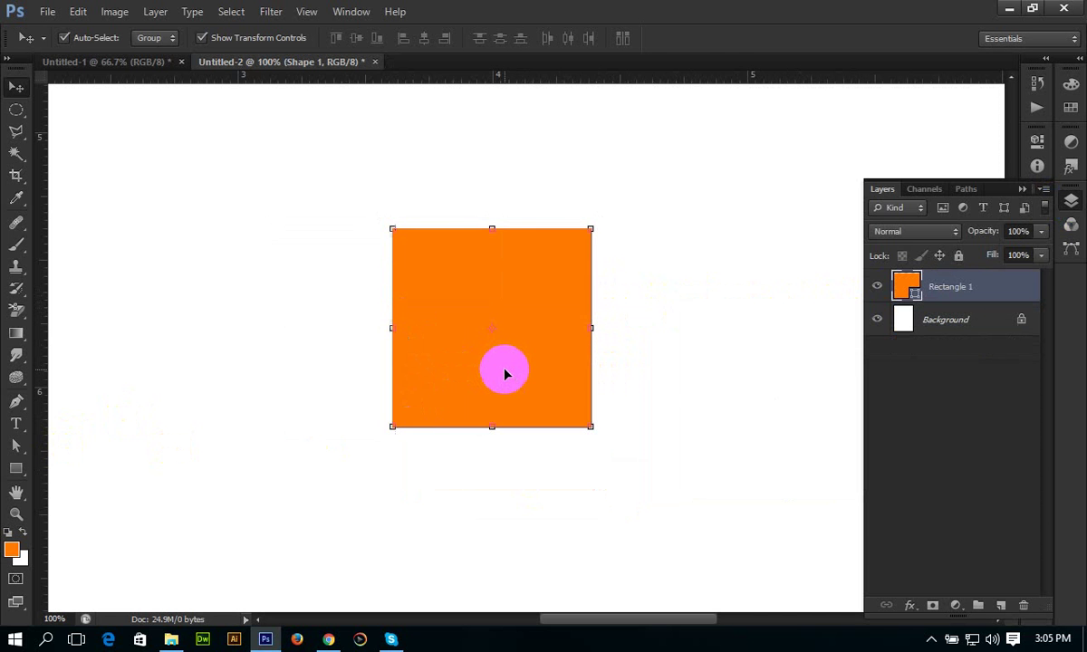
Step: Try a dark grey stroke on the square, then remove the stroke and deselect it
left_click(17, 401)
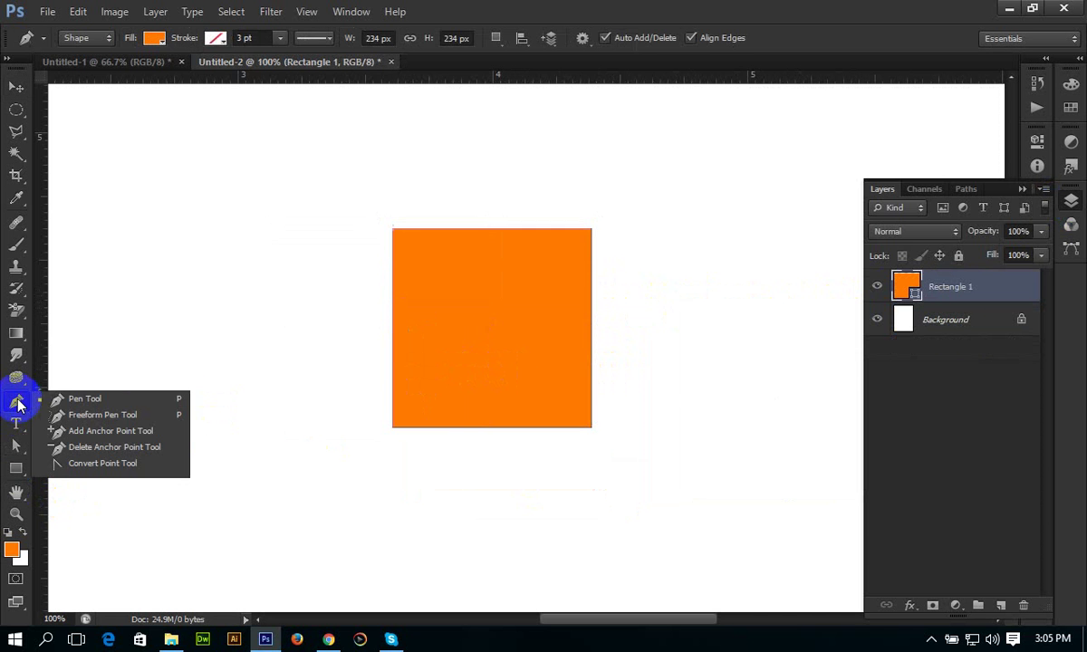
left_click(216, 40)
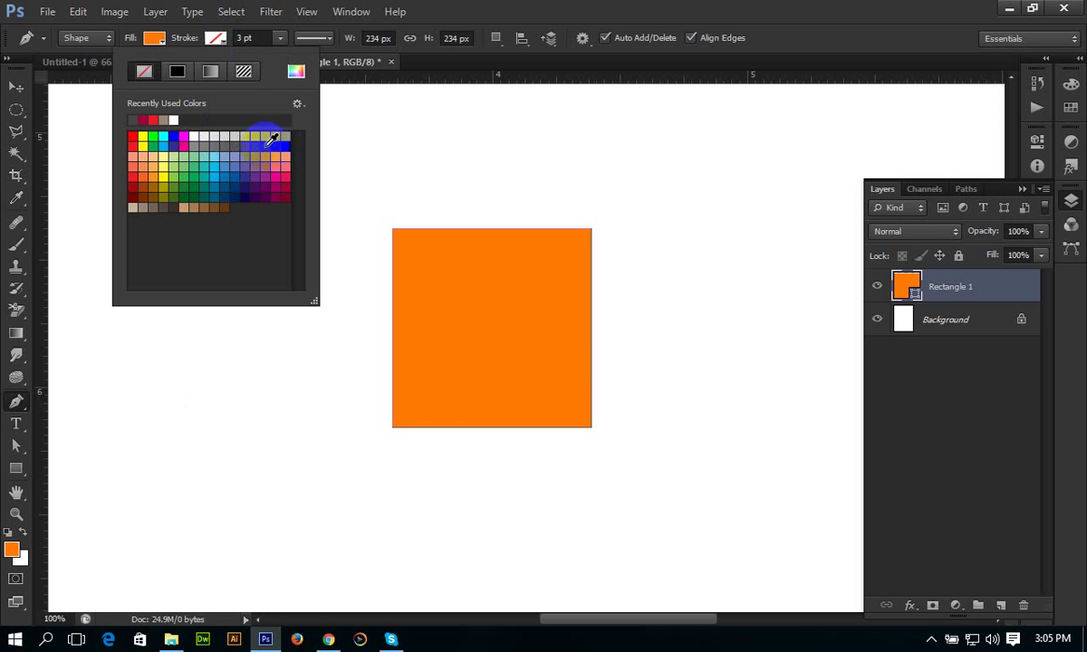
left_click(256, 145)
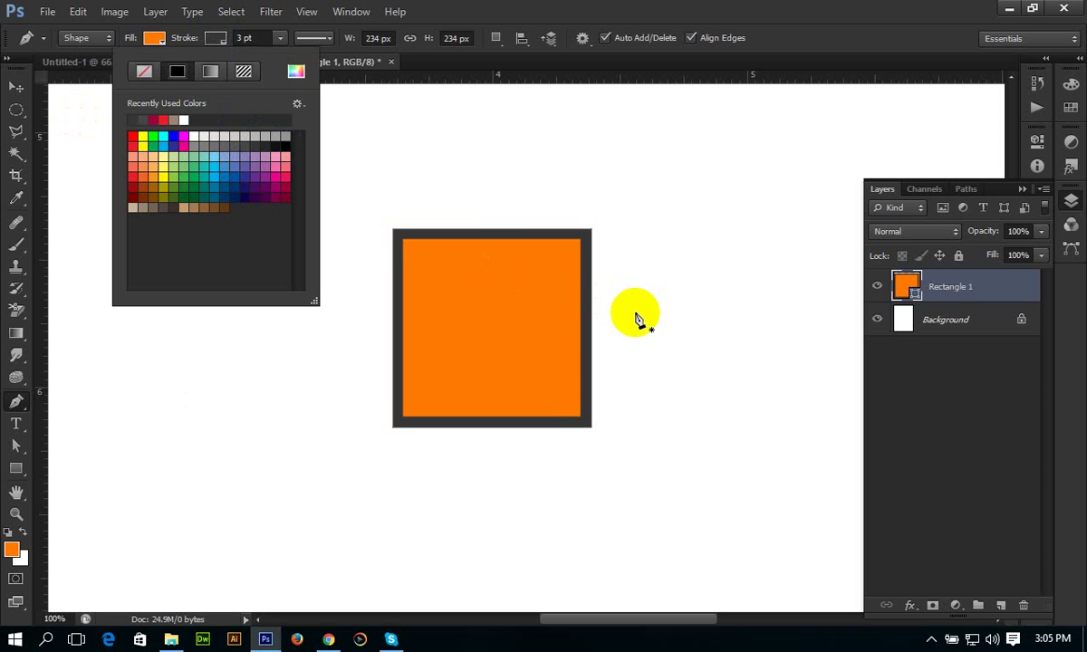
left_click(217, 40)
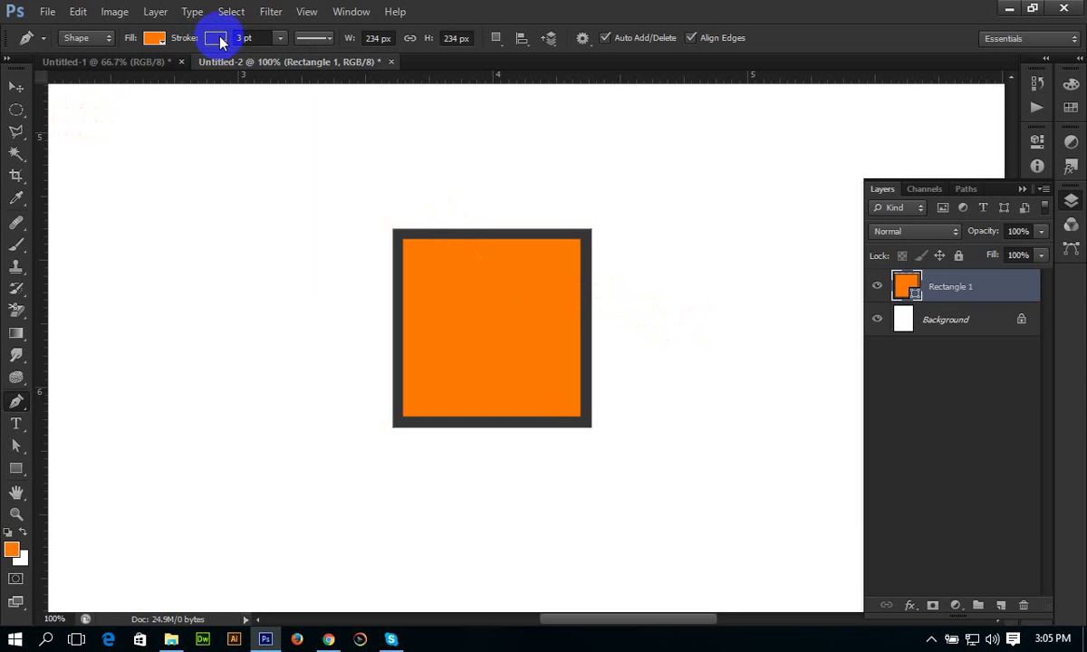
left_click(218, 40)
left_click(144, 70)
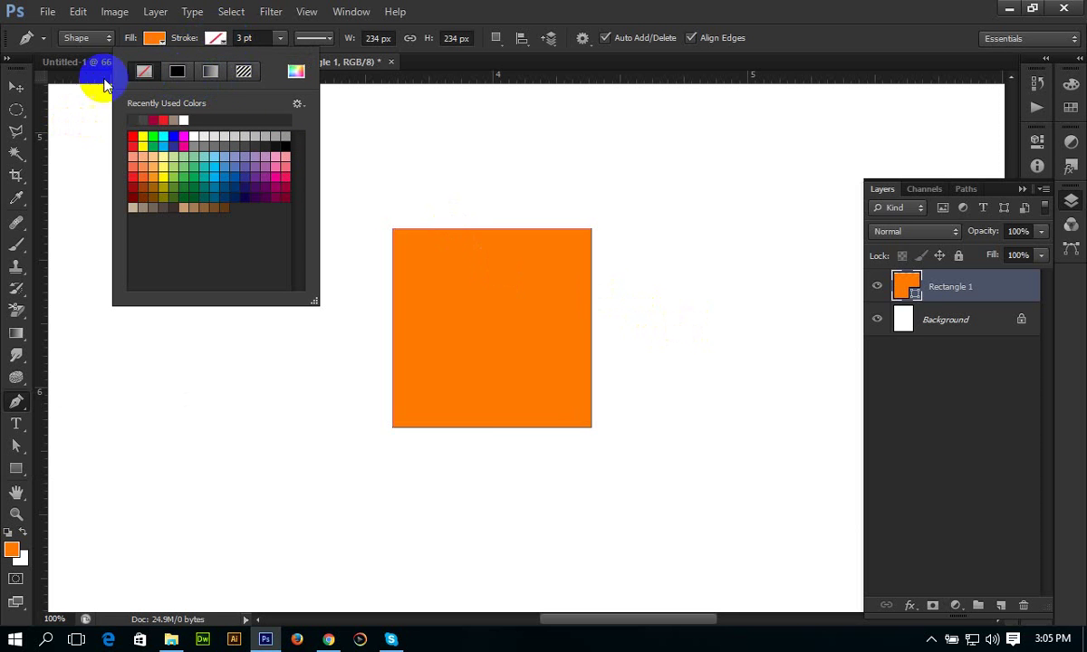
left_click(16, 86)
left_click(203, 228)
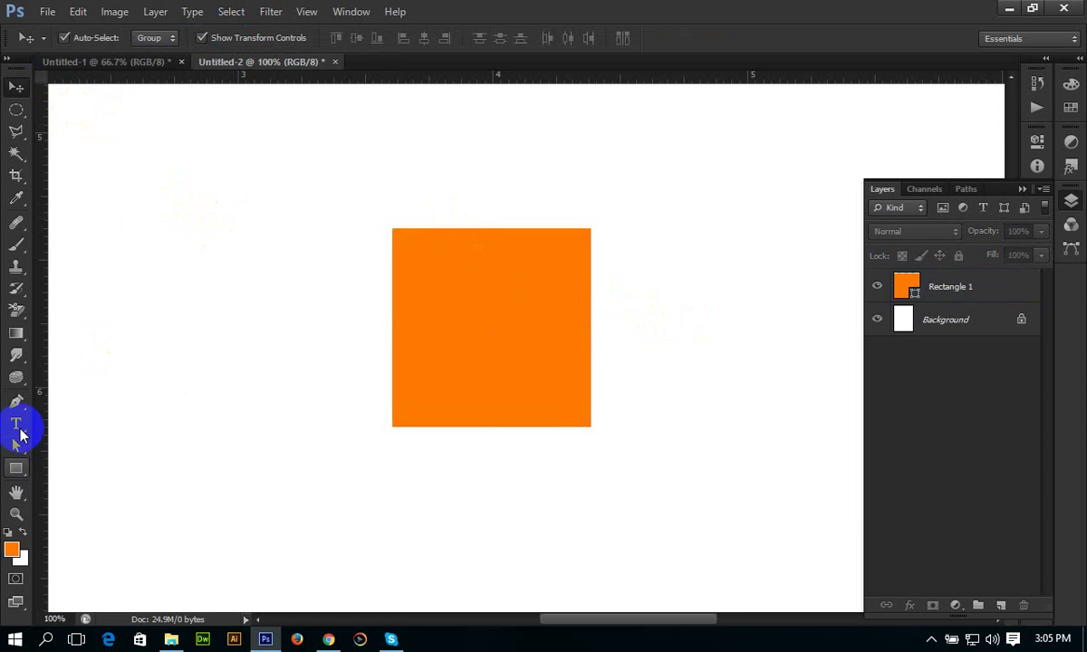
Step: Pick the Pen Tool and check its stroke swatch for new shapes
left_click(16, 401)
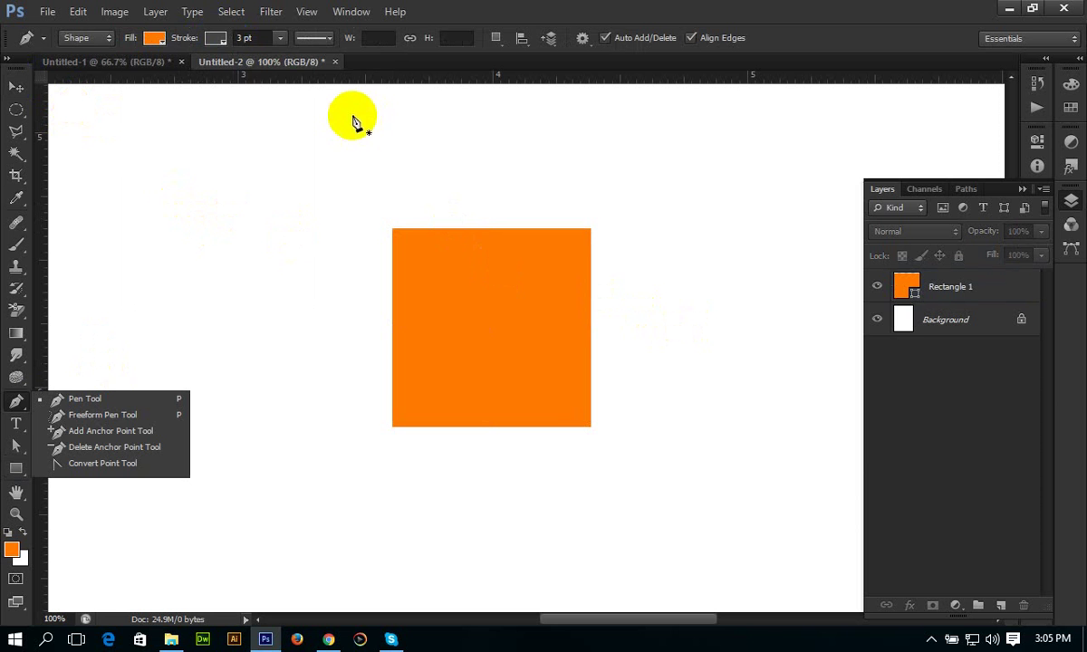
left_click(219, 41)
left_click(218, 41)
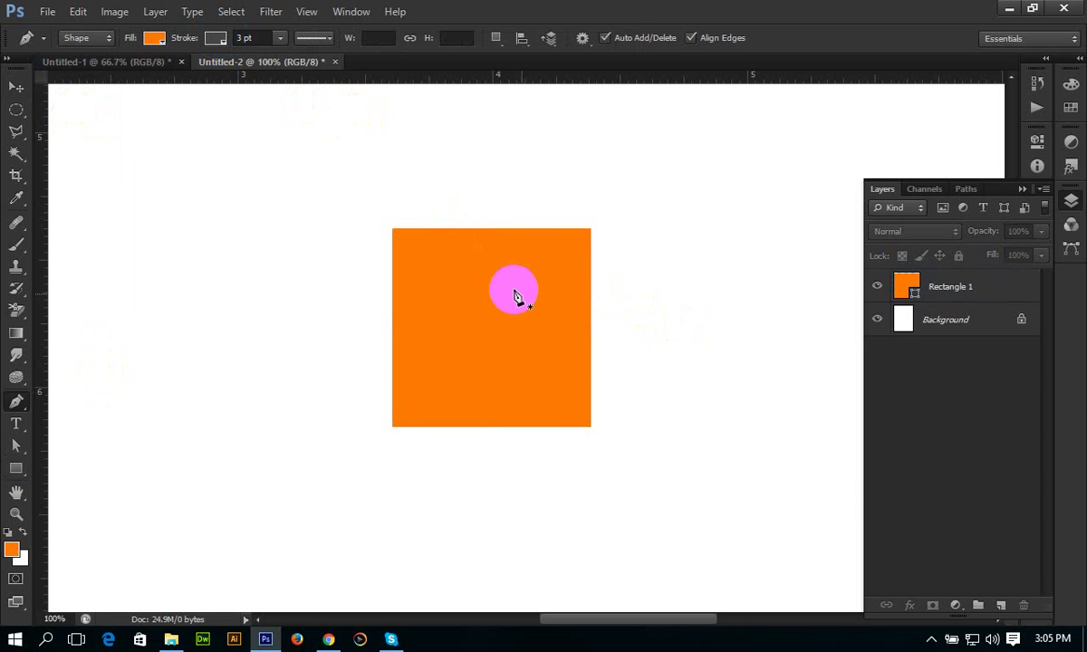
Step: Place Pen anchors at the square's four corners, leaving a gap on the right edge
key("ctrl+plus")
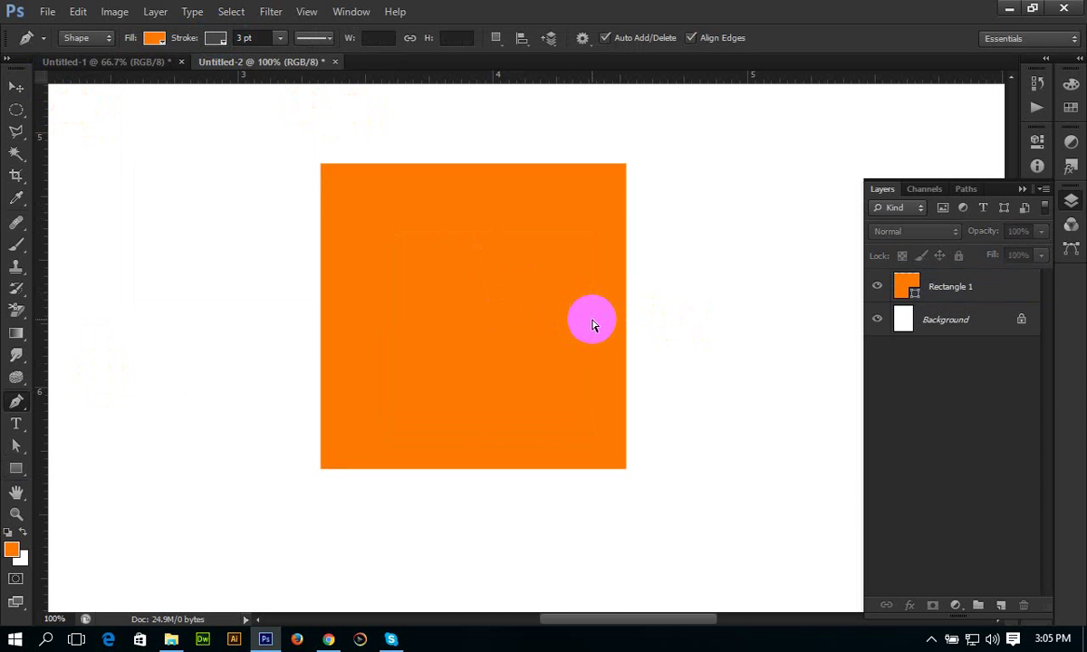
key("ctrl+plus")
key("ctrl+minus")
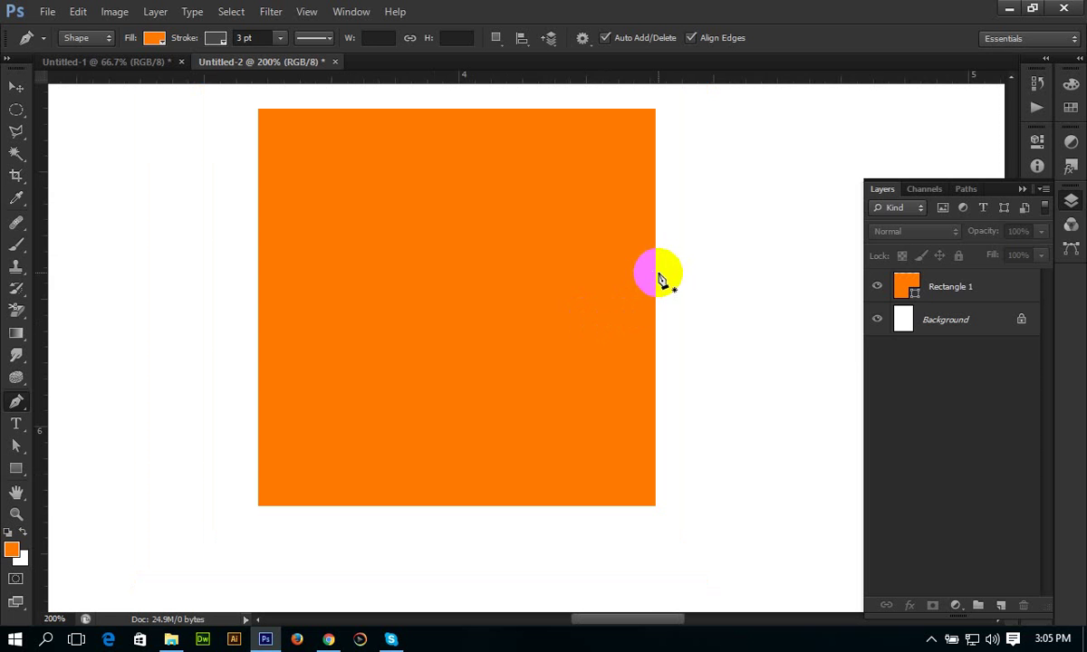
left_click(655, 277)
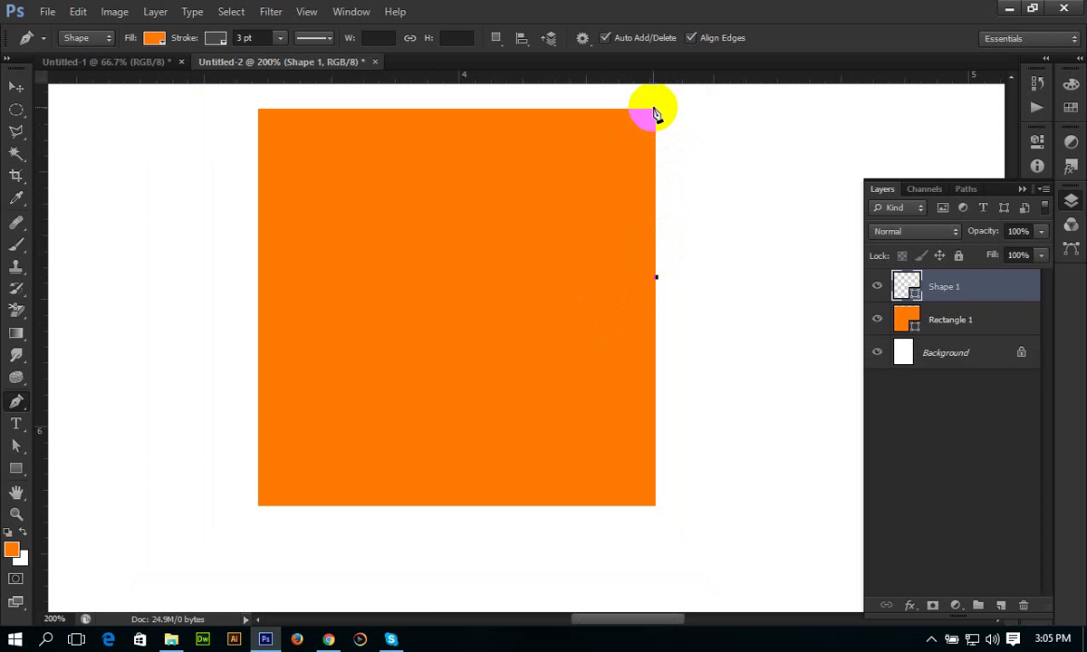
left_click(655, 110)
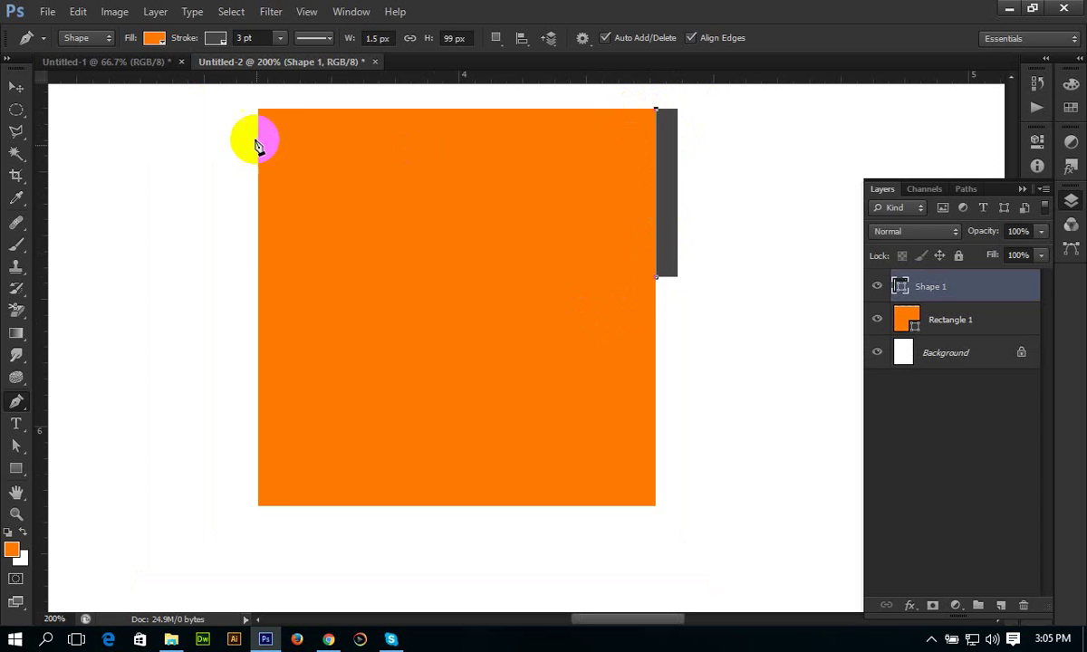
left_click(258, 109)
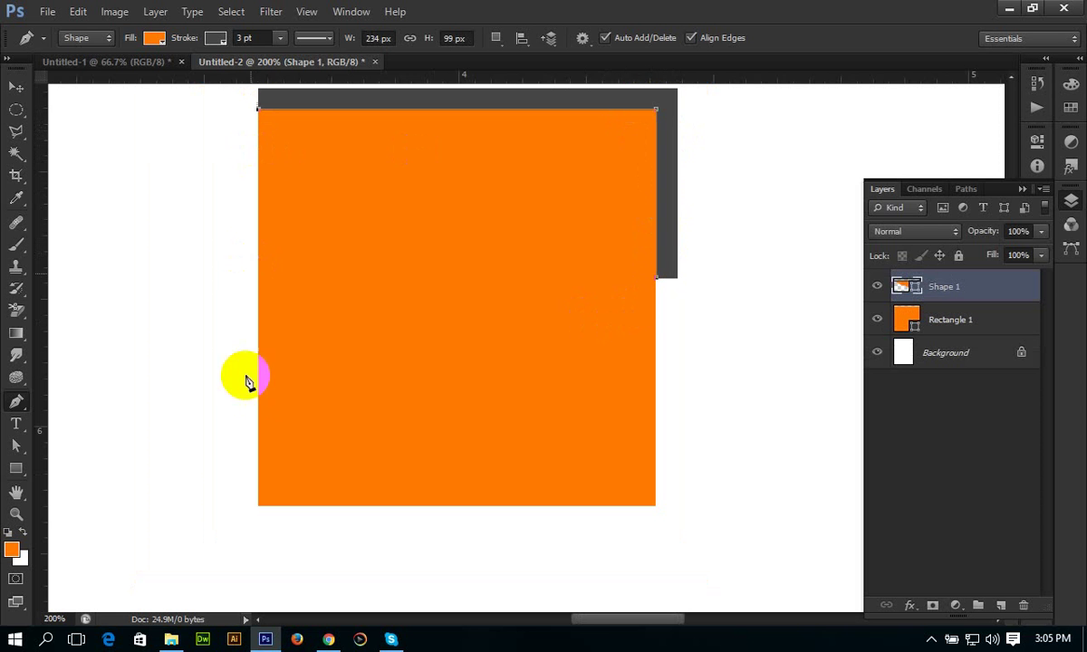
left_click(259, 507)
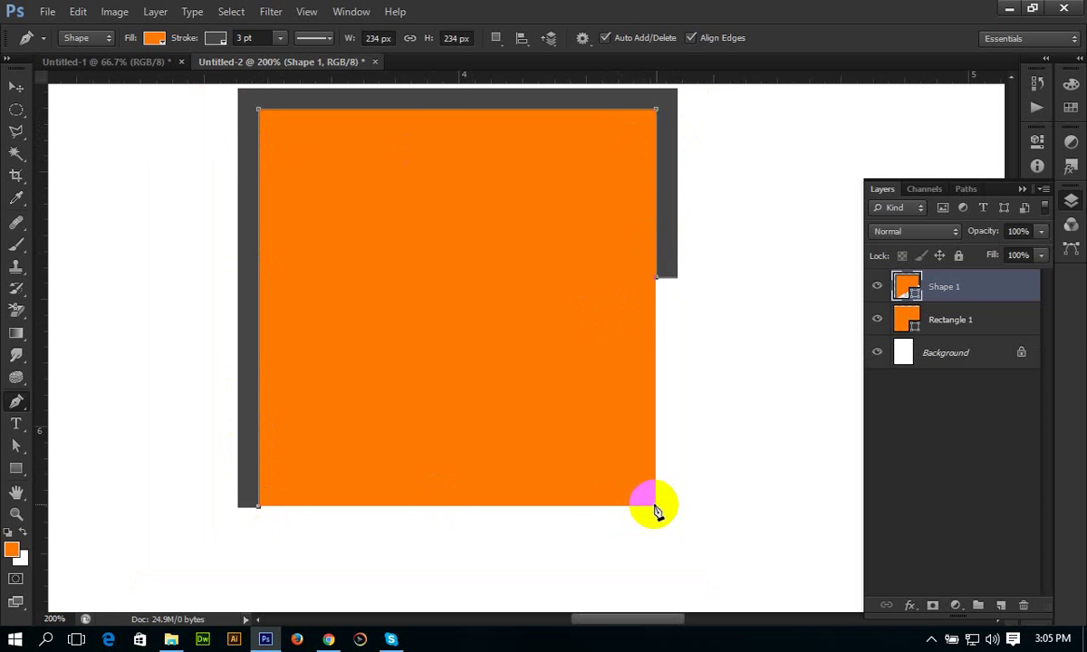
left_click(656, 506)
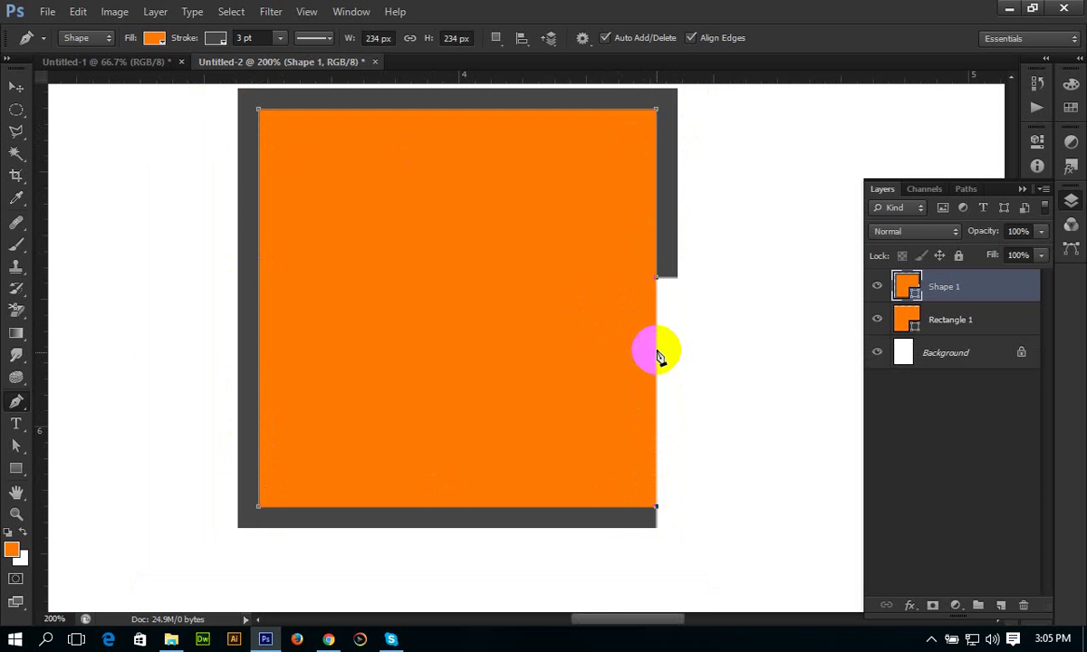
left_click(656, 352)
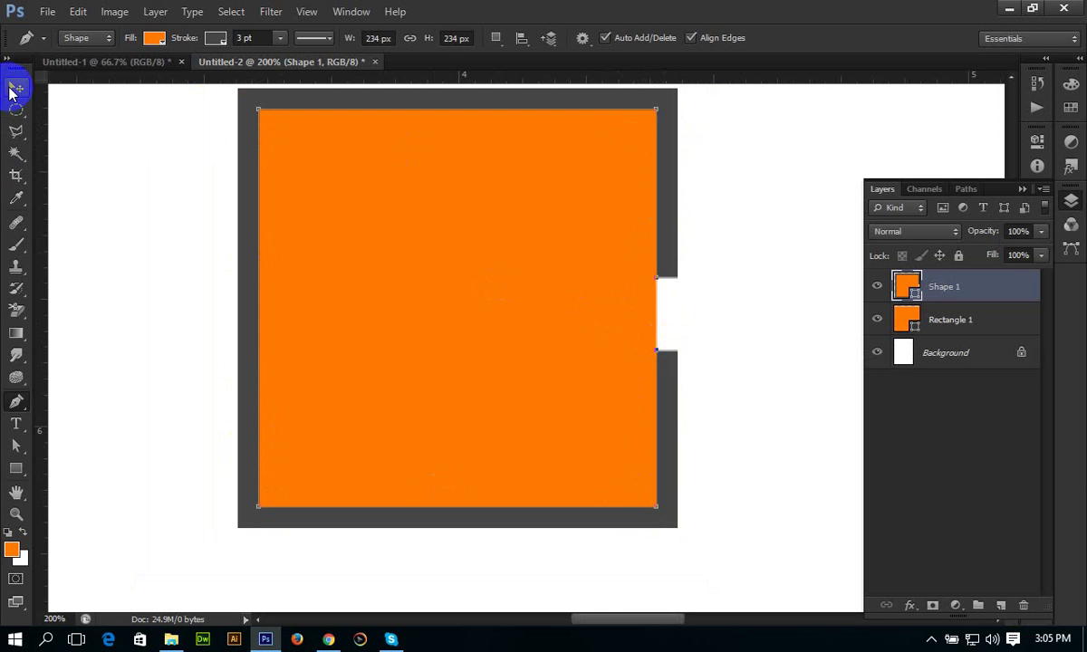
left_click(14, 89)
key("ctrl+minus")
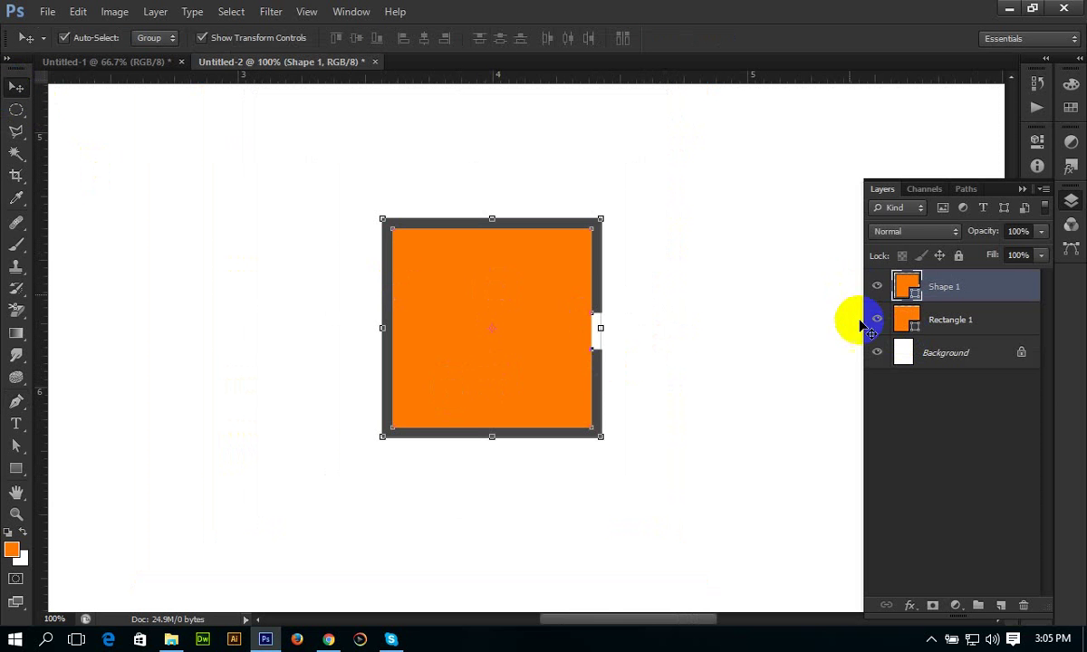
Step: Hide and delete the Rectangle 1 layer
left_click(877, 287)
left_click(877, 287)
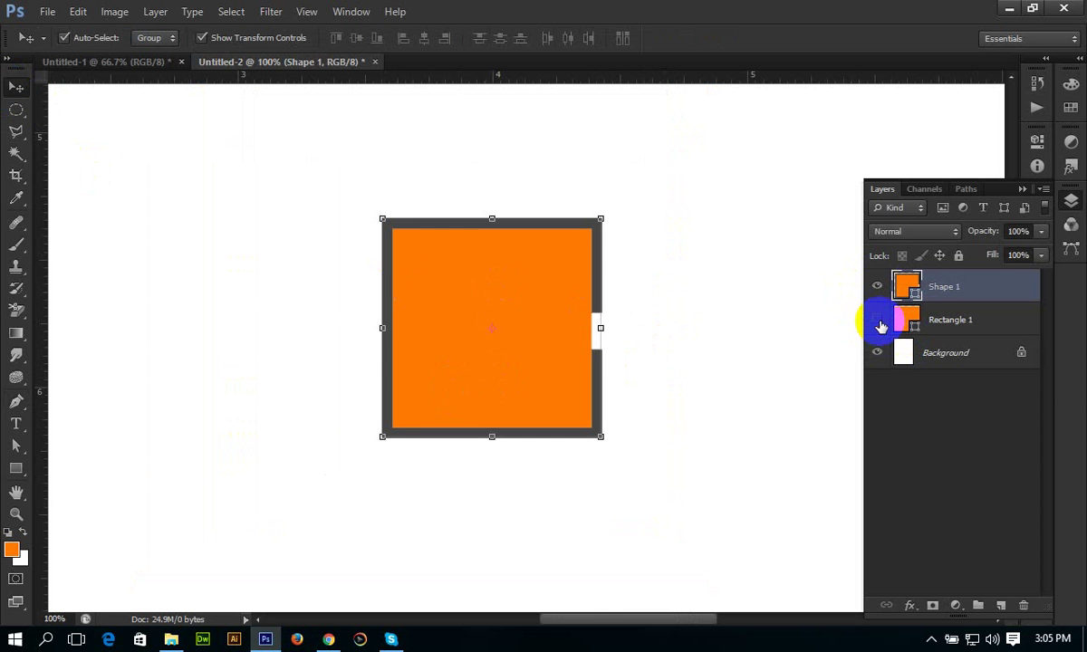
left_click(878, 320)
left_click(938, 322)
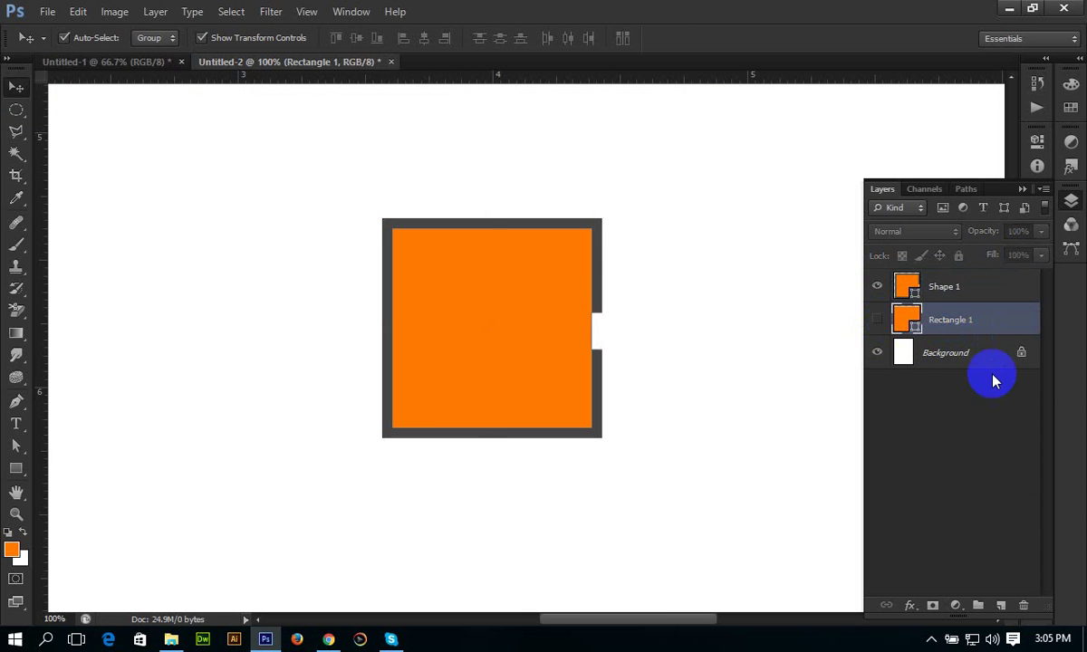
left_click(1022, 605)
left_click(489, 246)
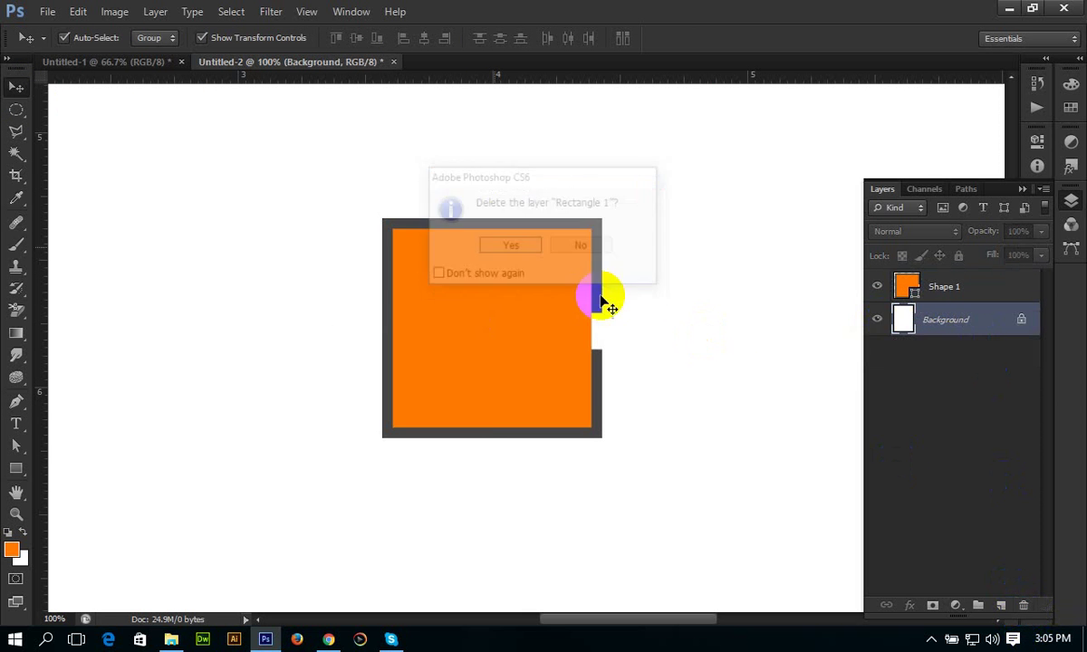
Step: Set the Shape 1 fill to No Color
left_click(981, 288)
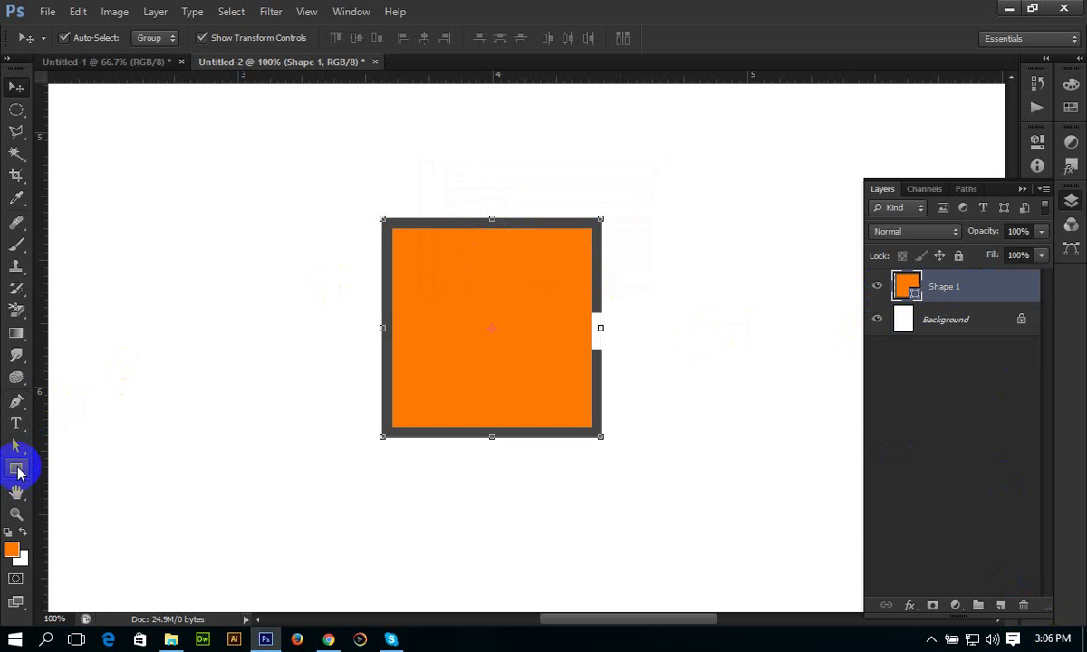
left_click(16, 469)
left_click(156, 40)
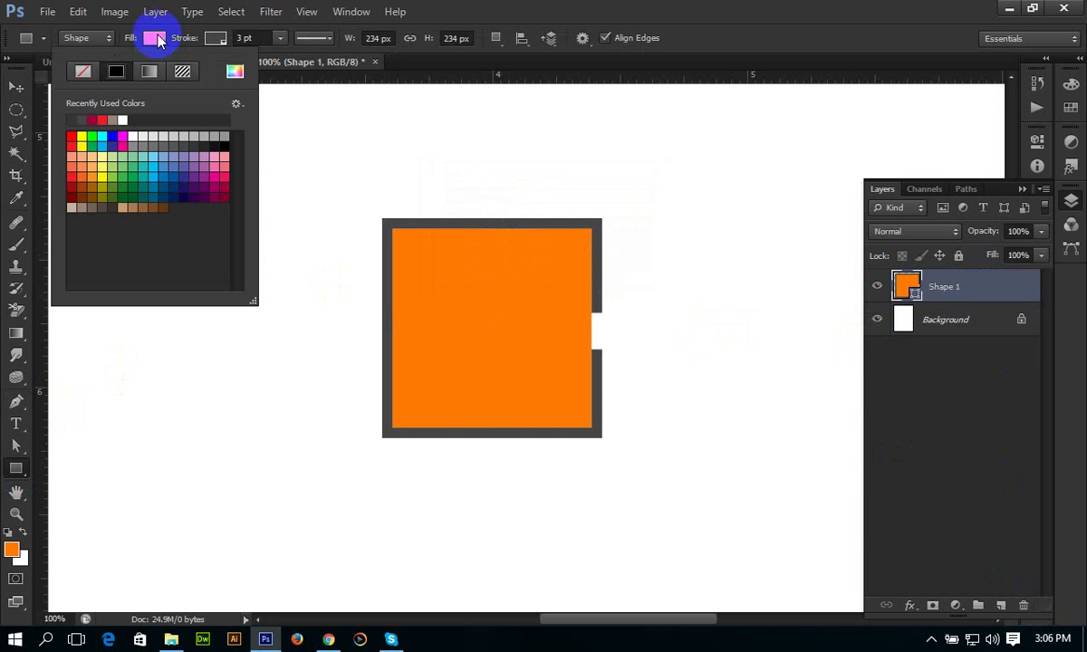
left_click(82, 74)
left_click(16, 86)
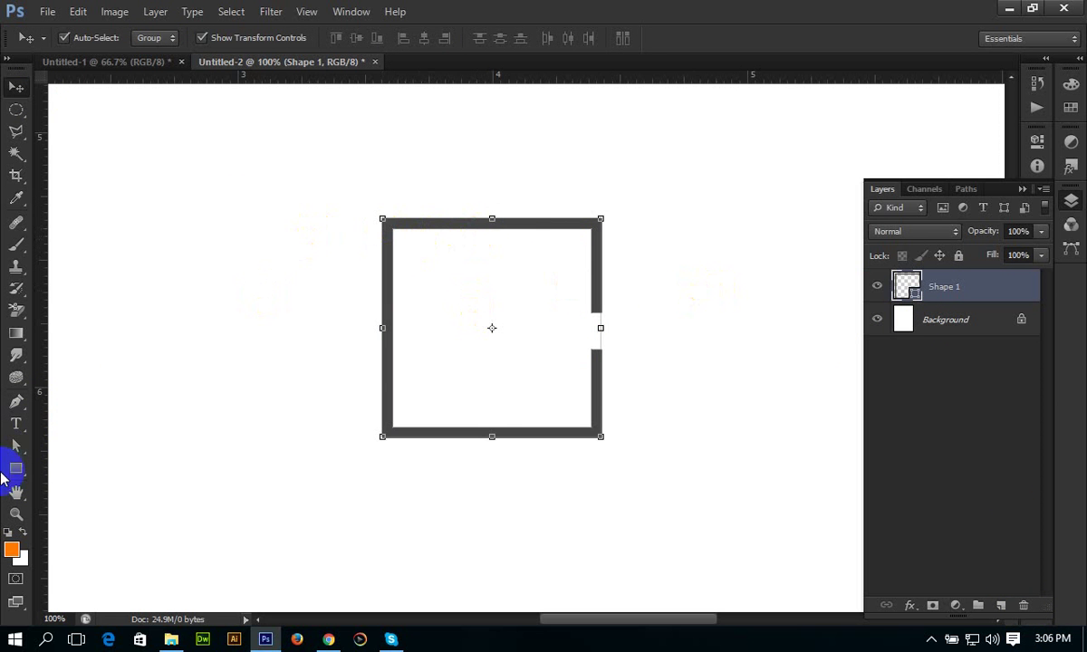
Step: Thicken the outline's stroke width to 7.23 pt
left_click(15, 471)
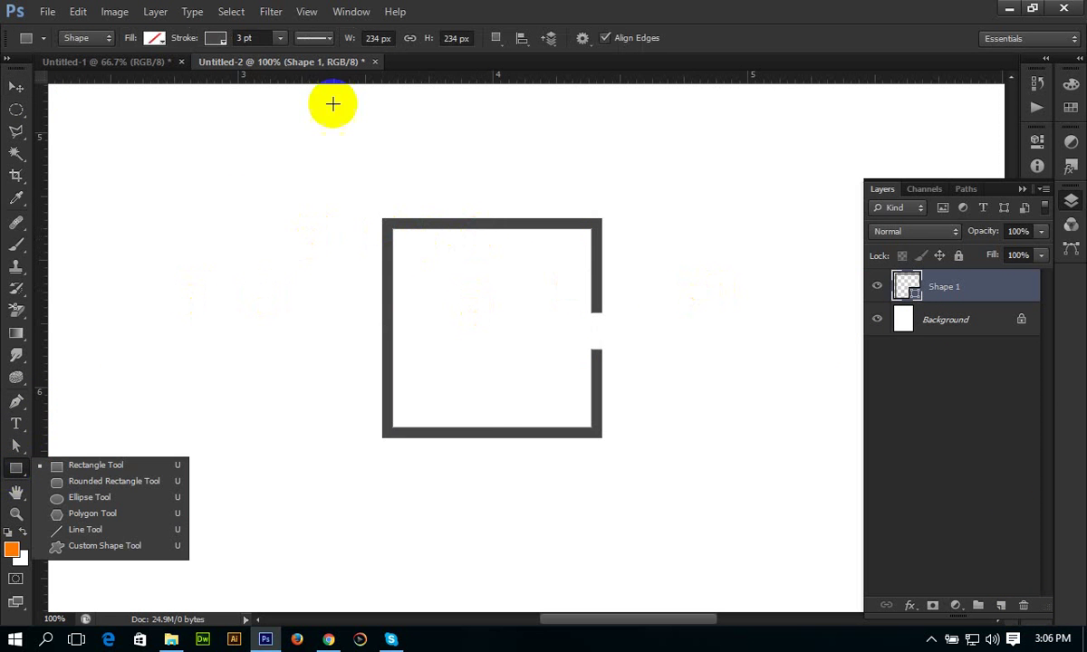
left_click(282, 38)
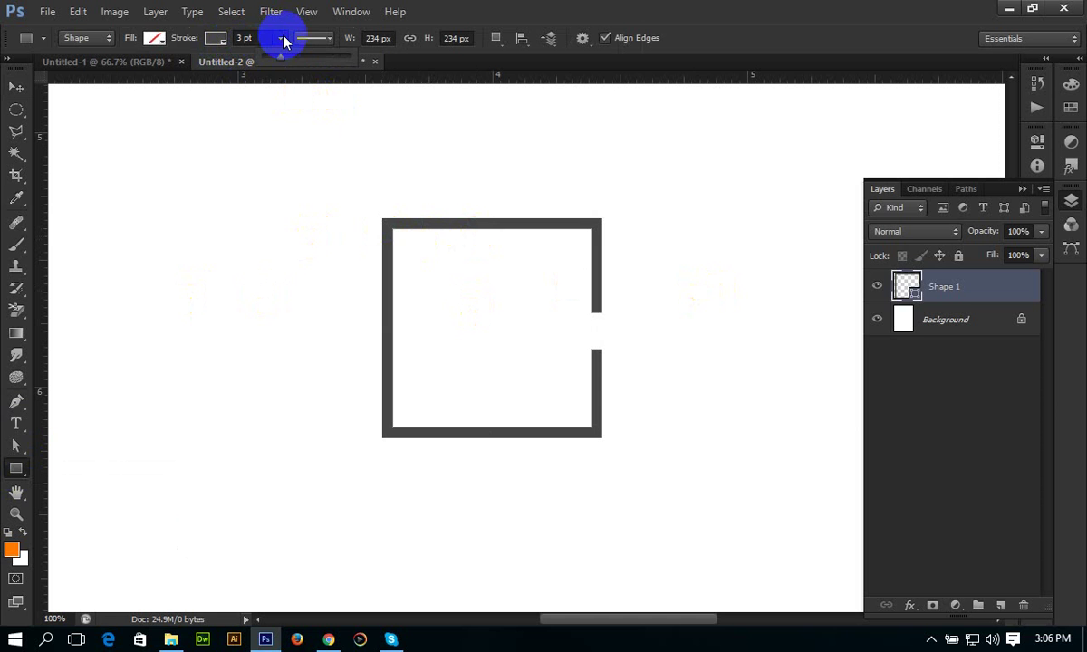
left_click_drag(280, 60, 287, 62)
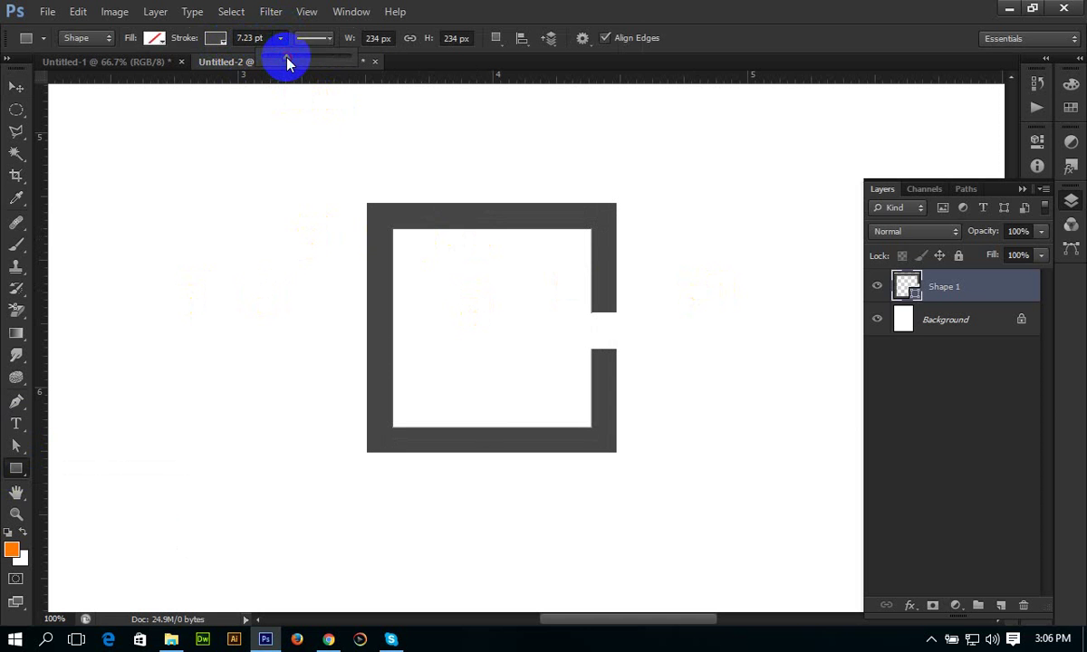
left_click(13, 88)
left_click(175, 272)
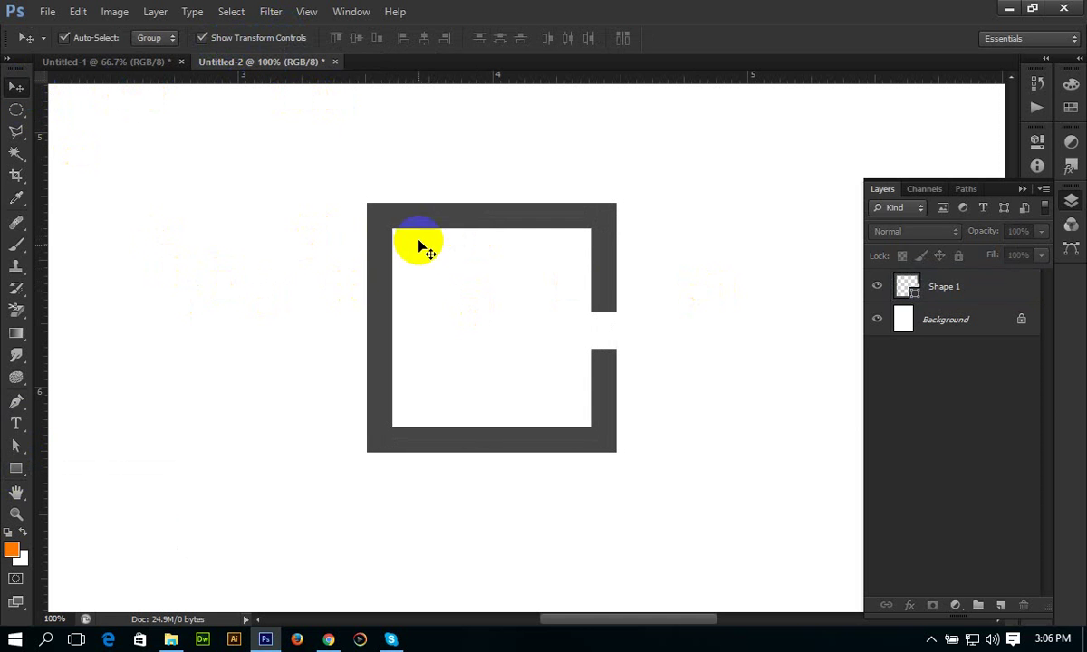
Step: Commit a free transform on the square outline, then duplicate it with Ctrl+J
left_click(378, 254)
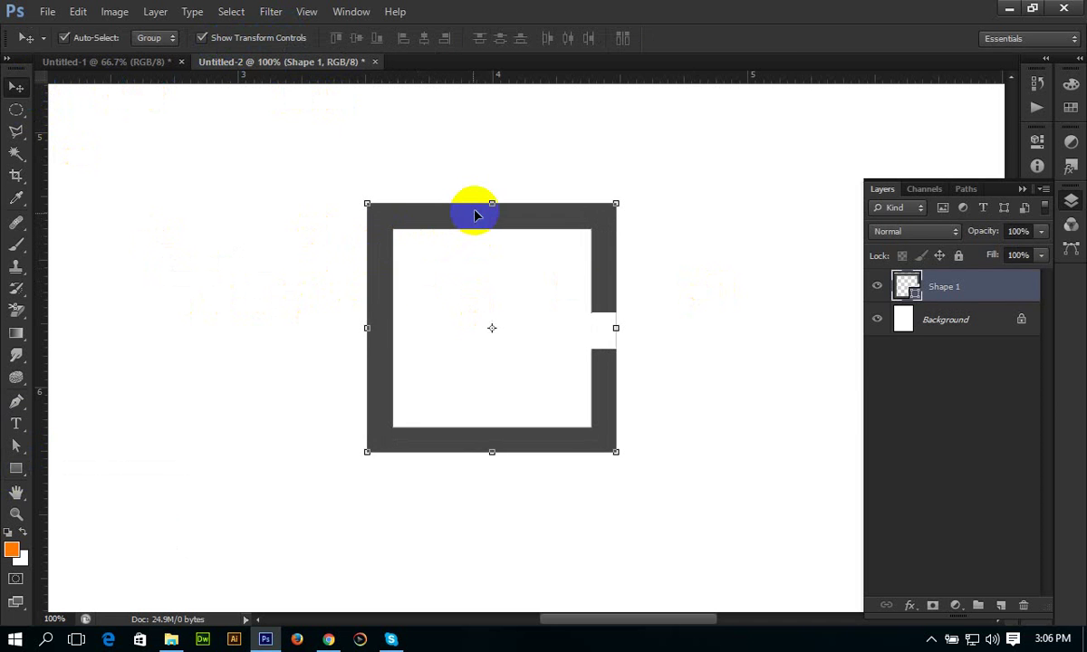
key("ctrl+t")
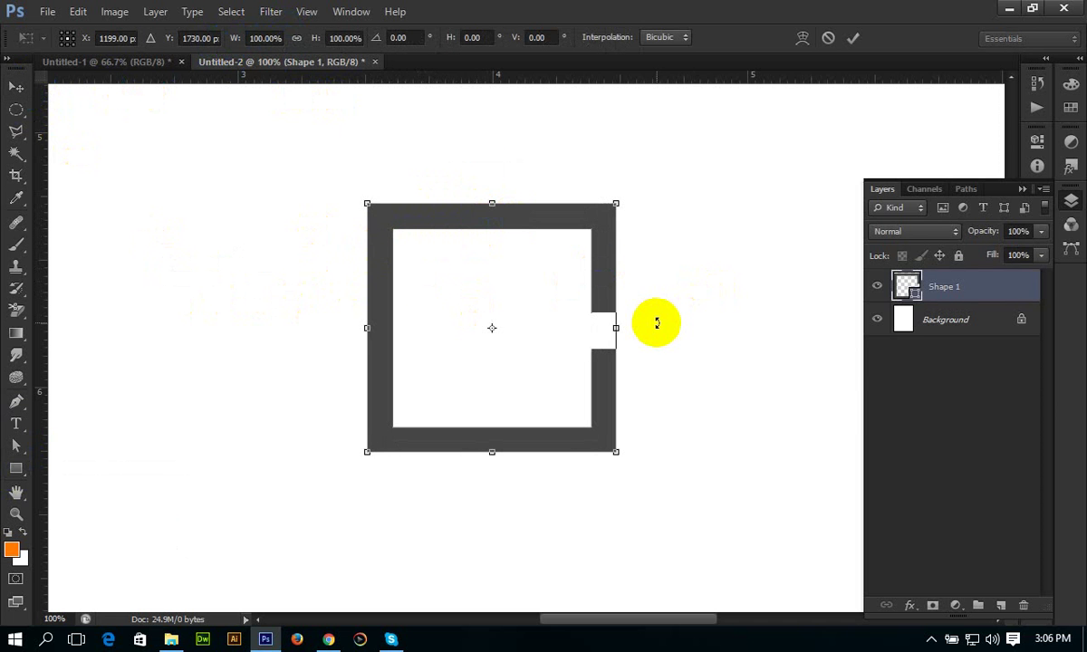
key("Return")
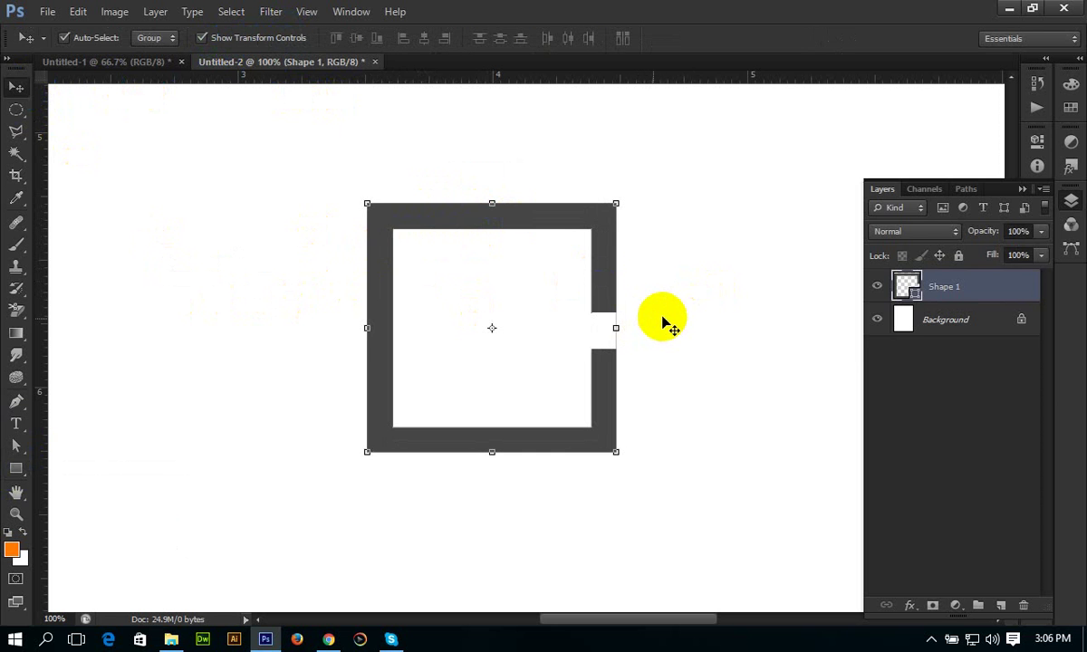
key("ctrl+j")
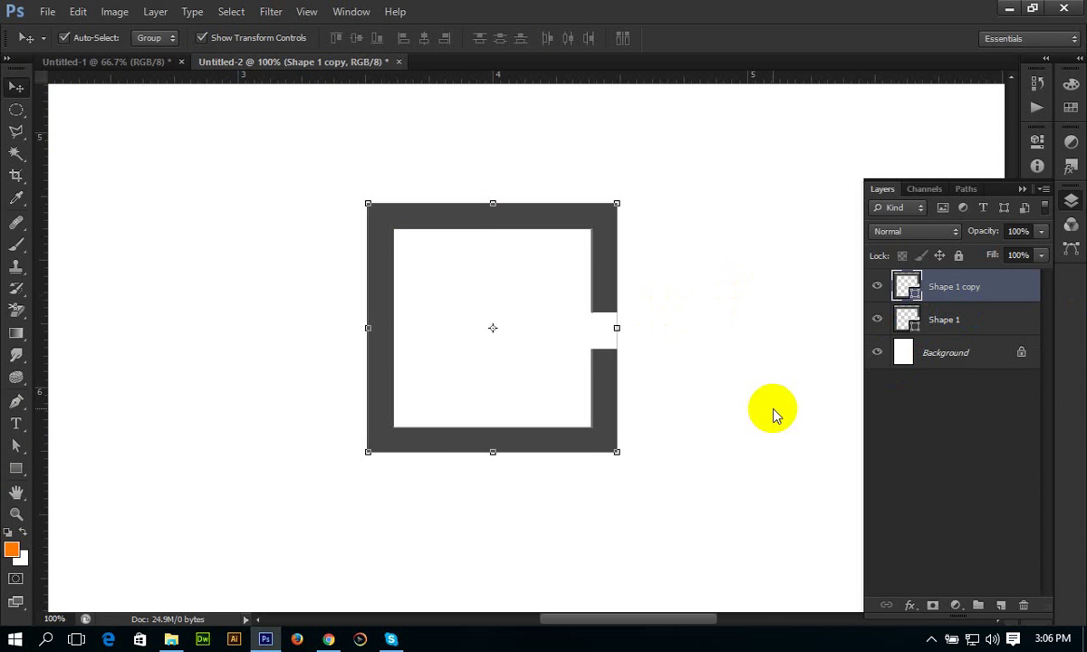
Step: Nudge the copied square outline two steps right and four steps down
key("Right")
key("Right")
key("Right")
key("Right")
key("Right")
key("Right")
key("Right")
key("Right")
key("Right")
key("Right")
key("Right")
key("Right")
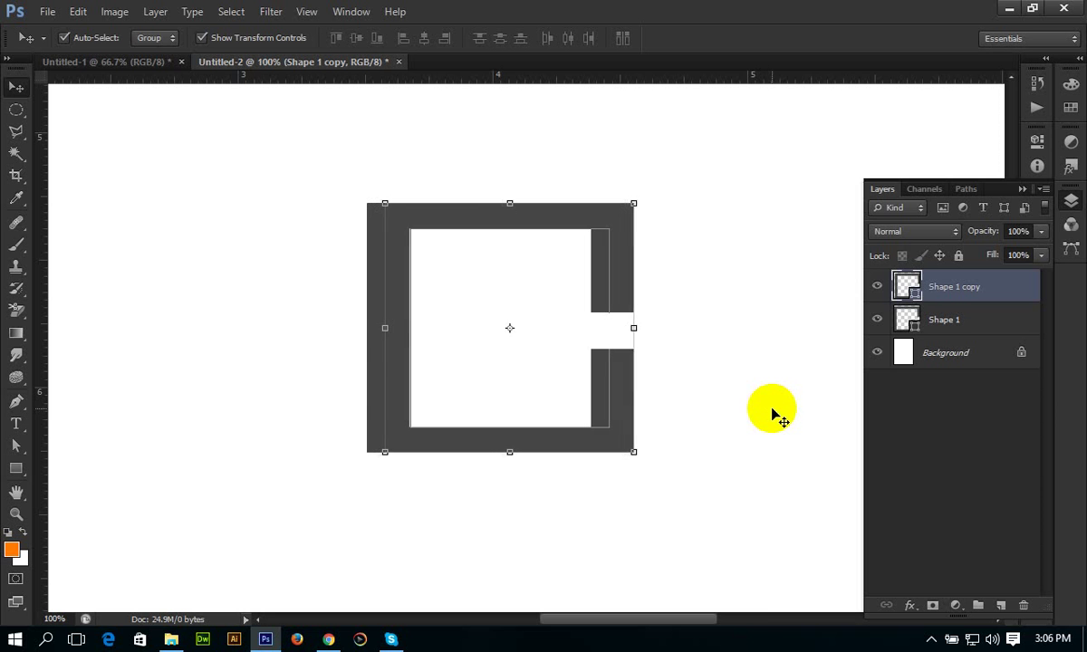
key("Right")
key("Right")
key("Right")
key("Right")
key("Right")
key("Right")
key("Right")
key("Right")
key("Right")
key("Down")
key("Down")
key("Down")
key("Down")
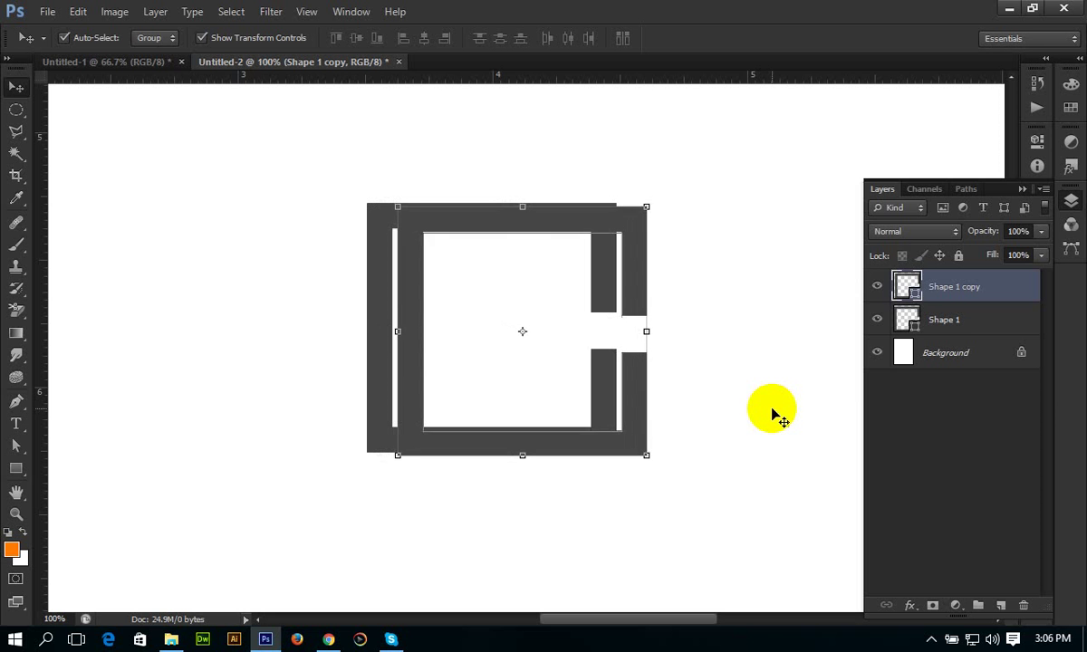
key("Down")
key("Down")
key("Down")
key("Down")
key("Down")
key("Down")
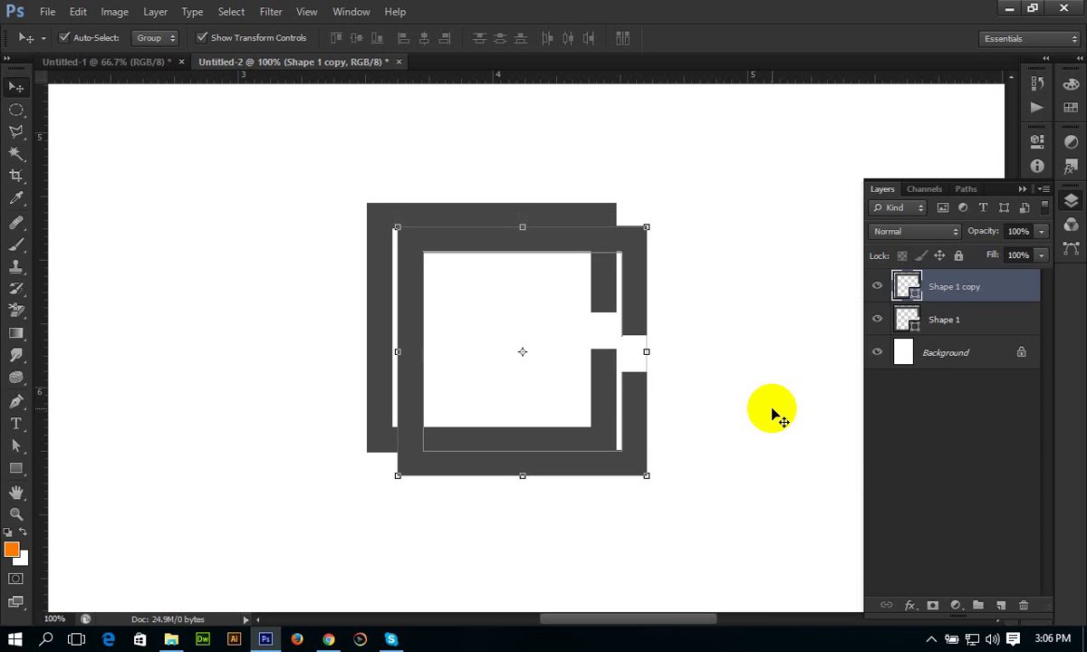
key("Down")
key("Down")
key("Down")
key("Down")
key("Down")
key("Down")
key("Down")
key("Down")
key("Down")
key("Down")
key("Down")
key("Down")
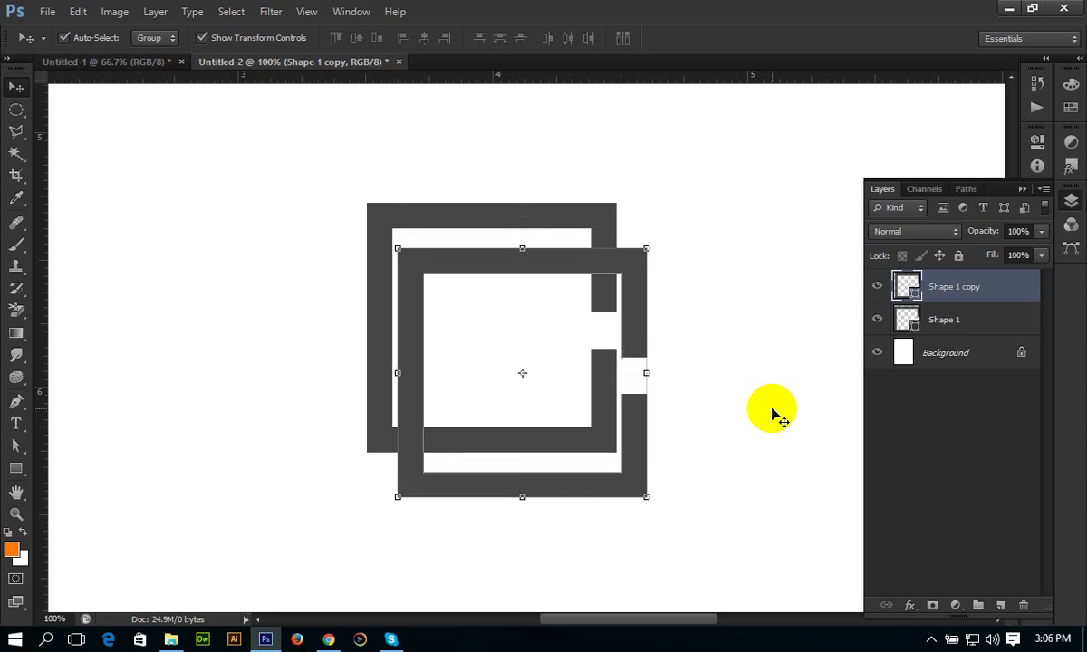
key("Down")
key("Down")
key("Down")
key("Down")
key("Down")
key("Down")
key("Down")
key("Down")
key("Down")
key("Down")
key("Down")
key("Down")
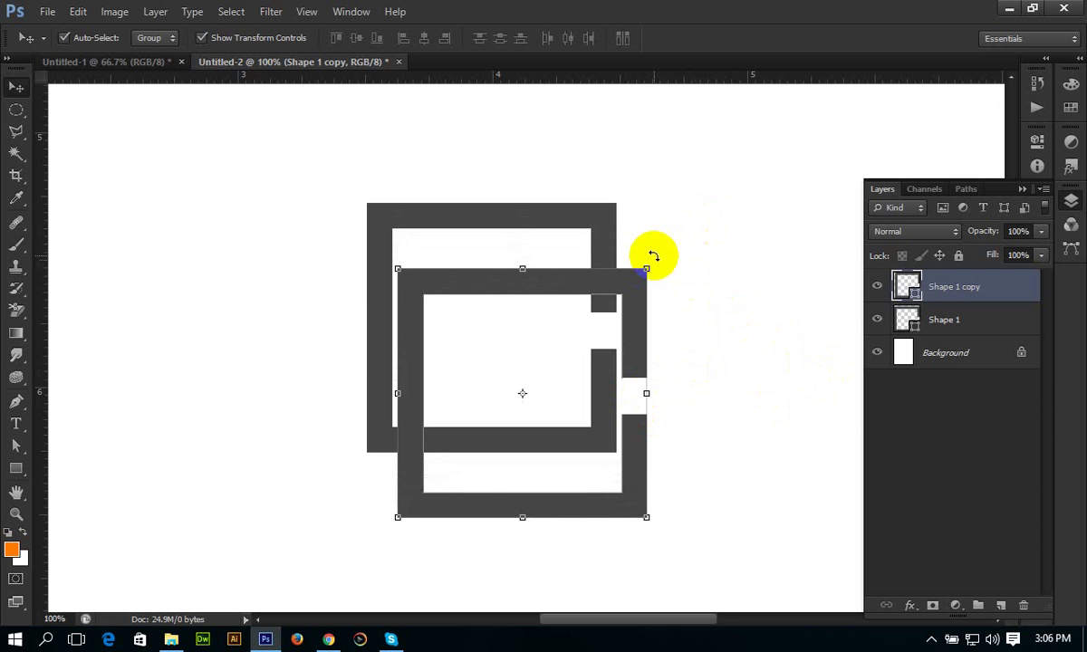
Step: Rotate Shape 1 copy 180° and move it down-right to interlock with Shape 1
mouse_move(653, 257)
left_mouse_down()
mouse_move(686, 441)
mouse_move(576, 466)
mouse_move(515, 451)
mouse_move(490, 416)
mouse_move(490, 430)
left_mouse_up()
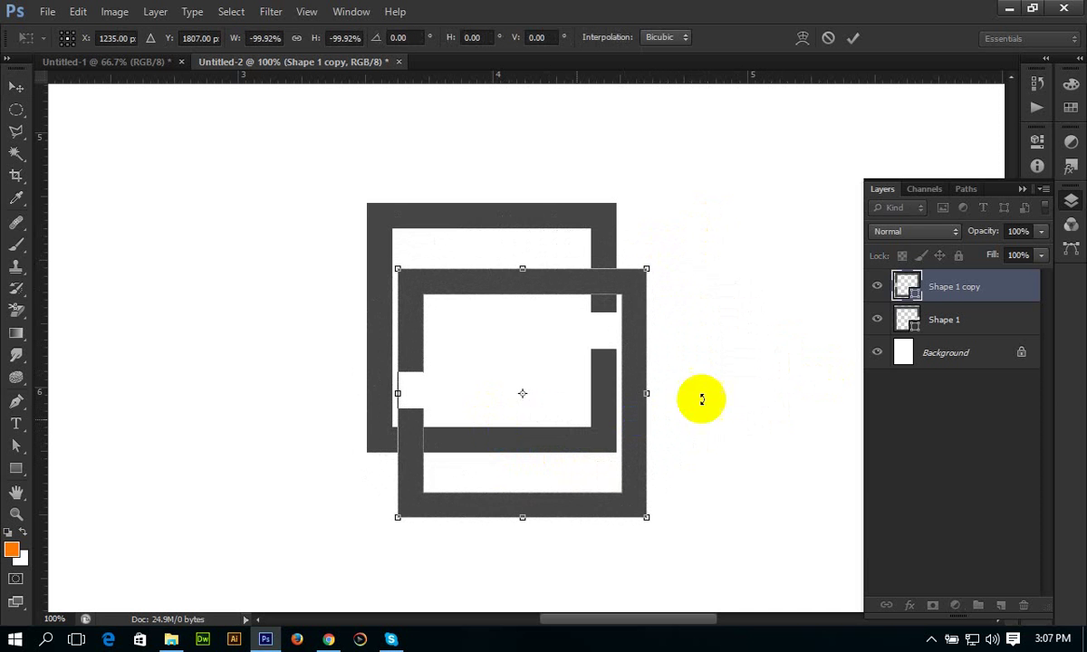
mouse_move(635, 281)
left_mouse_down()
mouse_move(665, 332)
mouse_move(709, 329)
left_mouse_up()
key("Down")
key("Down")
key("Down")
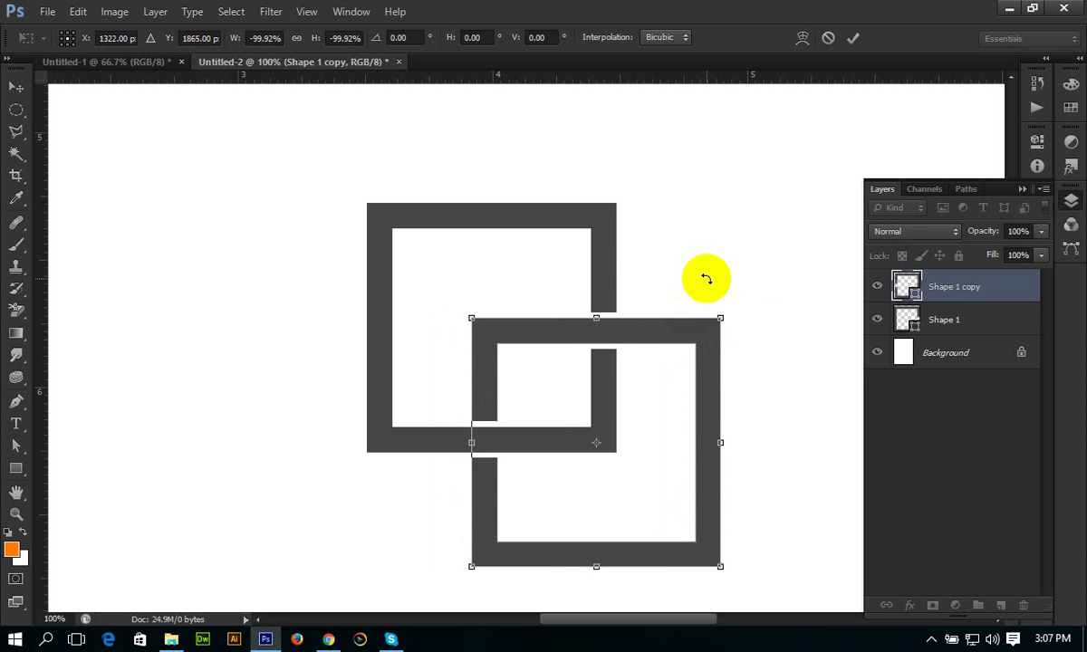
key("Return")
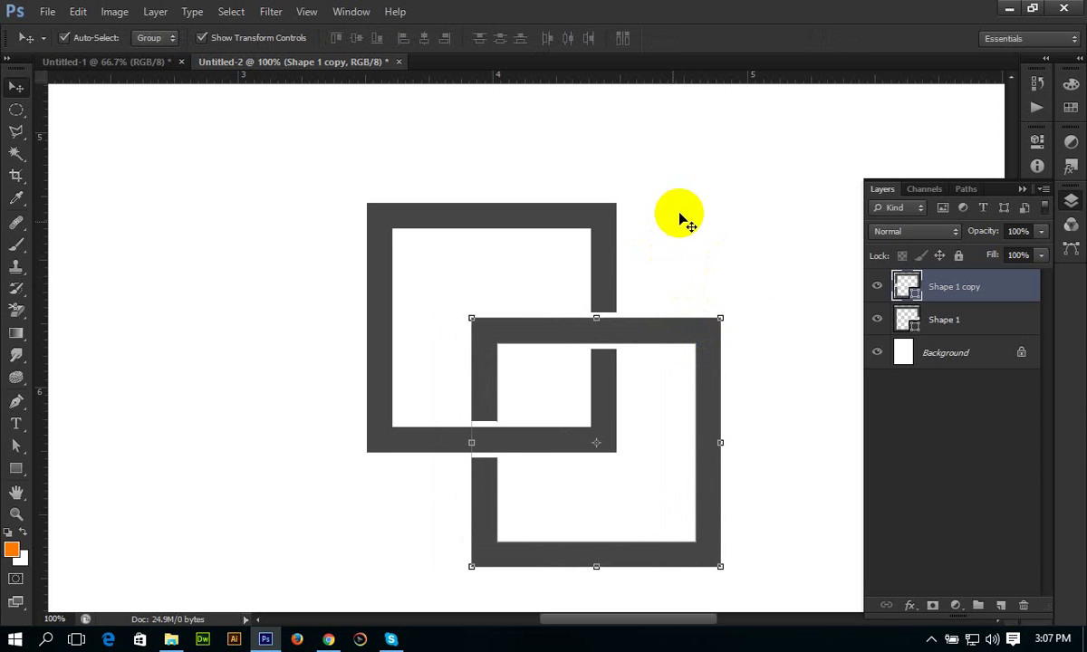
left_click(615, 234)
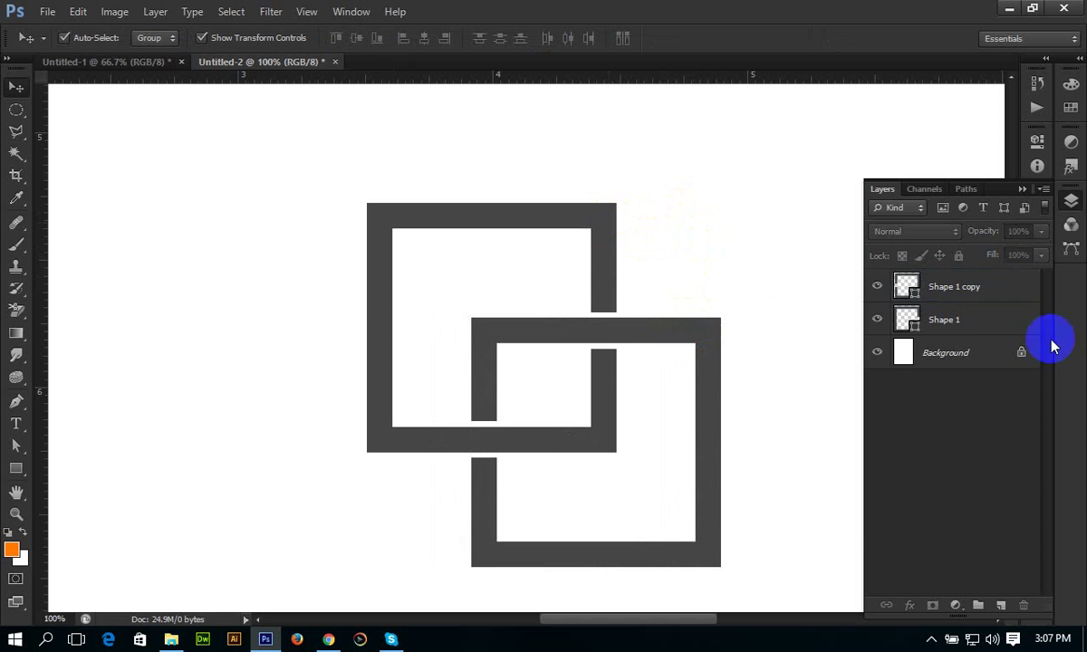
Step: Set the Shape 1 outline stroke to red
left_click(965, 319)
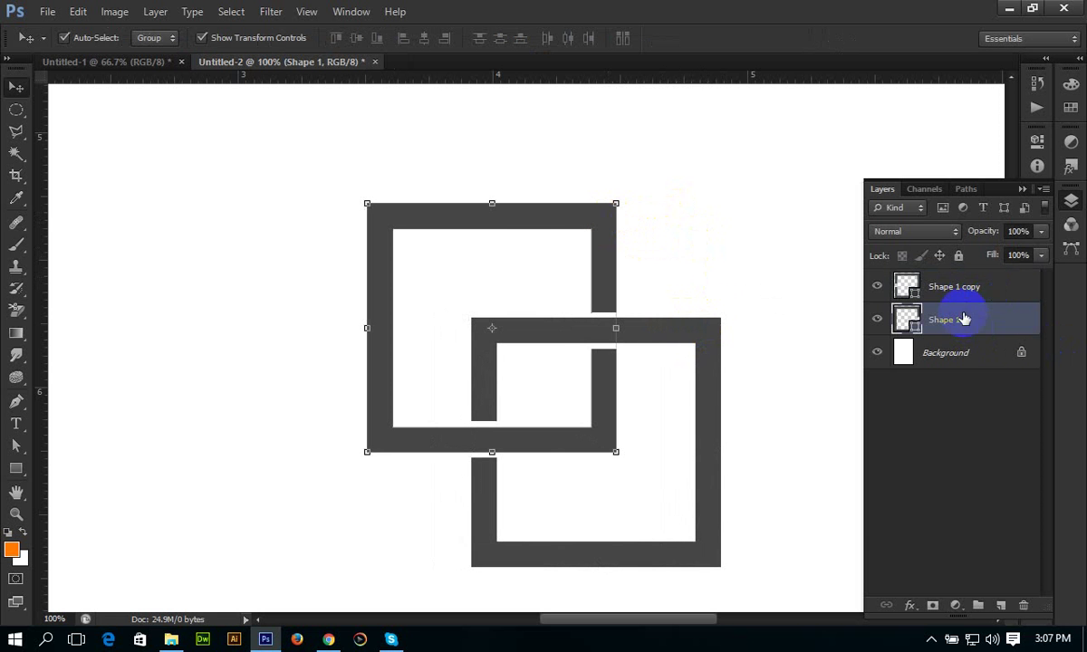
left_click(14, 468)
left_click(217, 40)
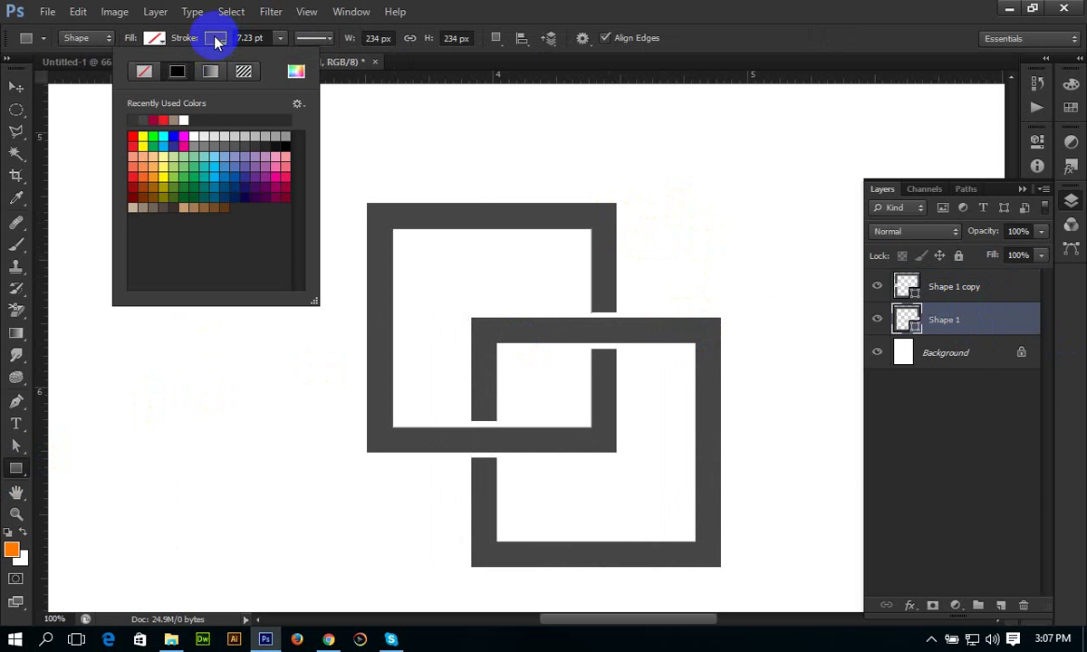
left_click(178, 118)
left_click(185, 119)
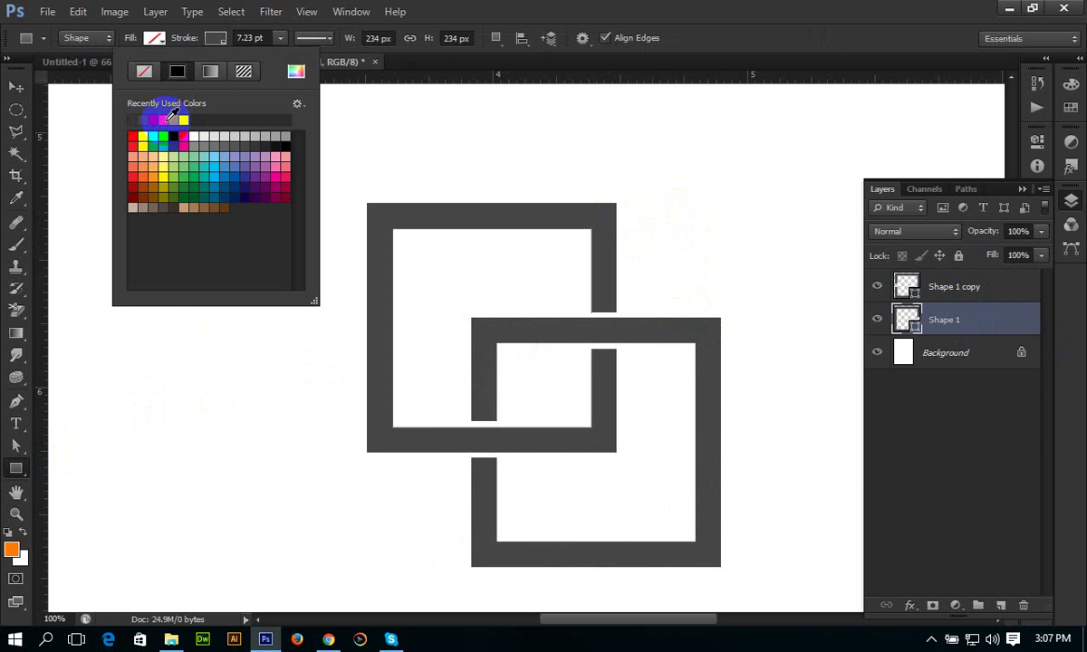
left_click(171, 115)
left_click(15, 87)
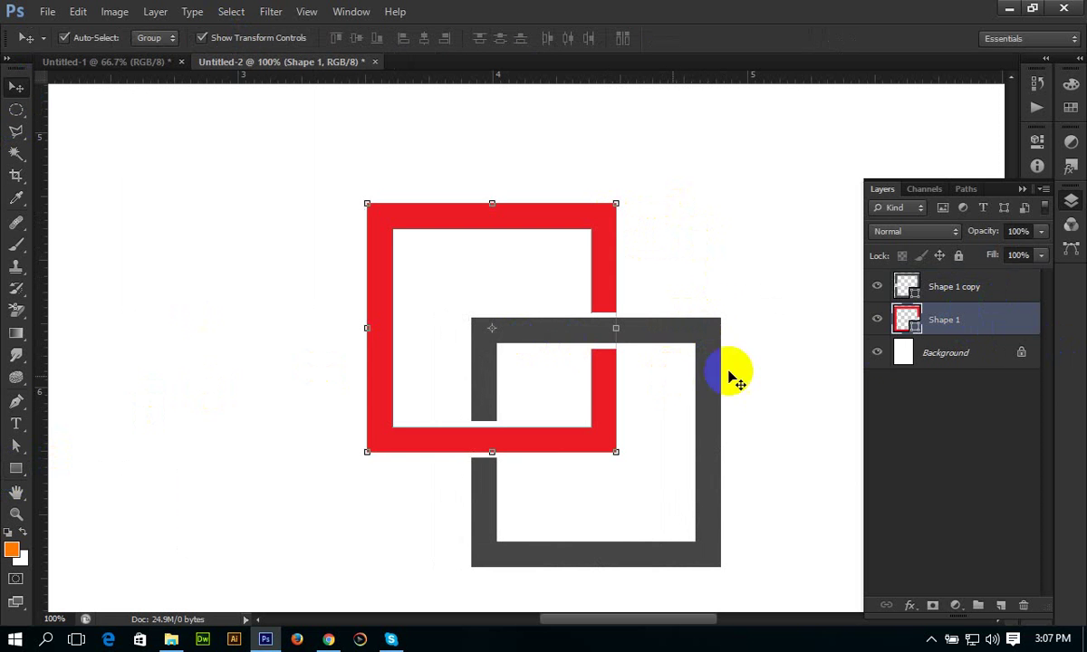
Step: Set the Shape 1 copy outline stroke to white
left_click(933, 284)
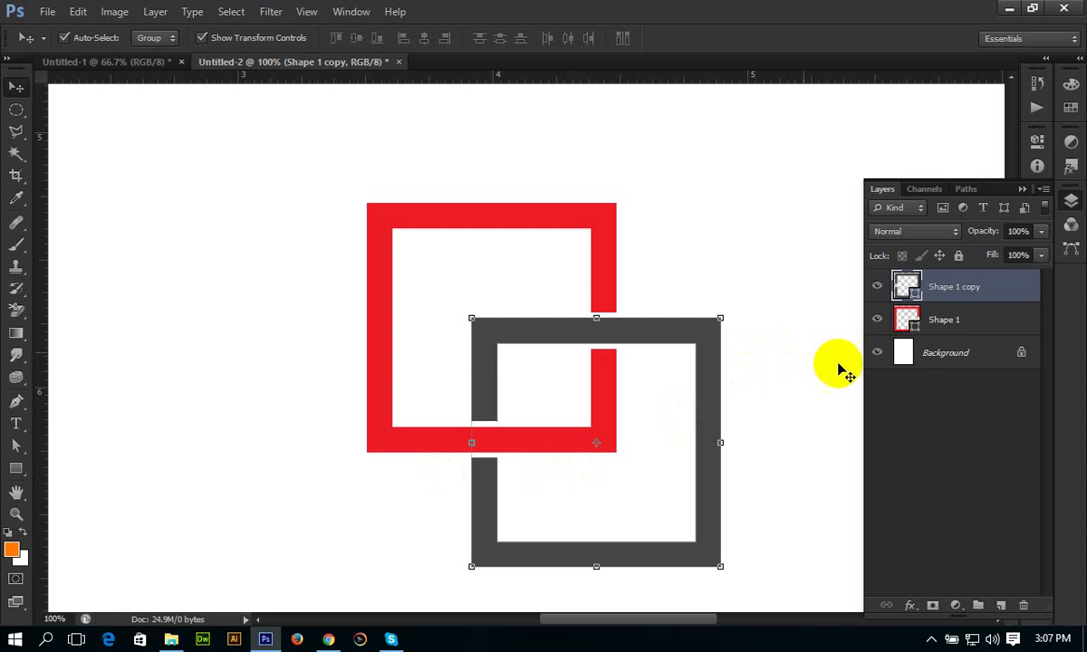
left_click(18, 469)
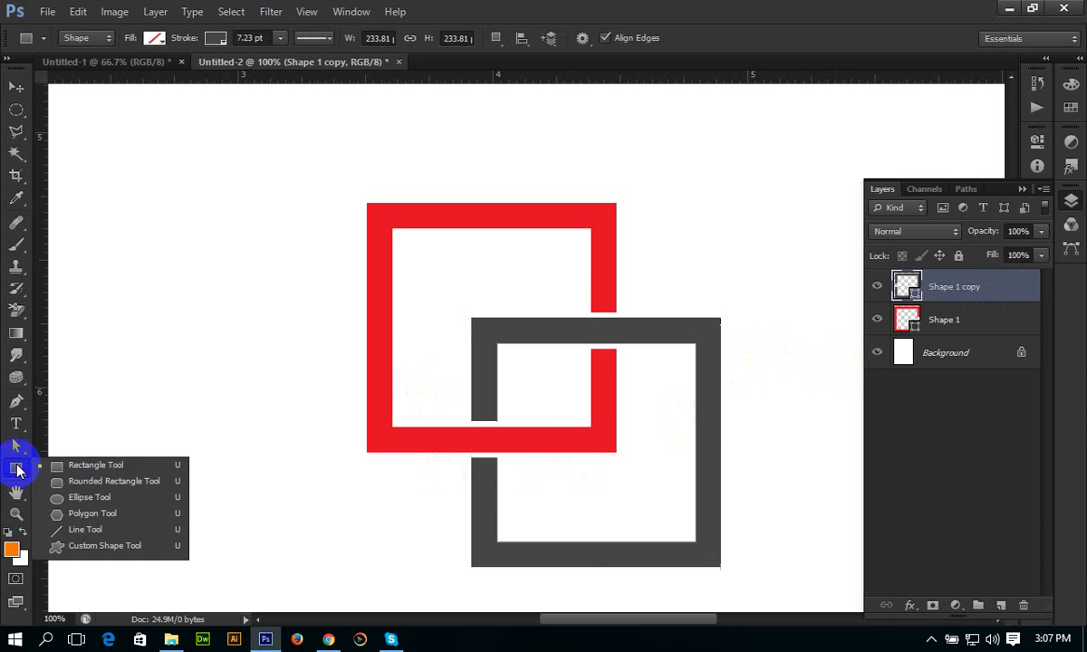
left_click(71, 462)
left_click(54, 464)
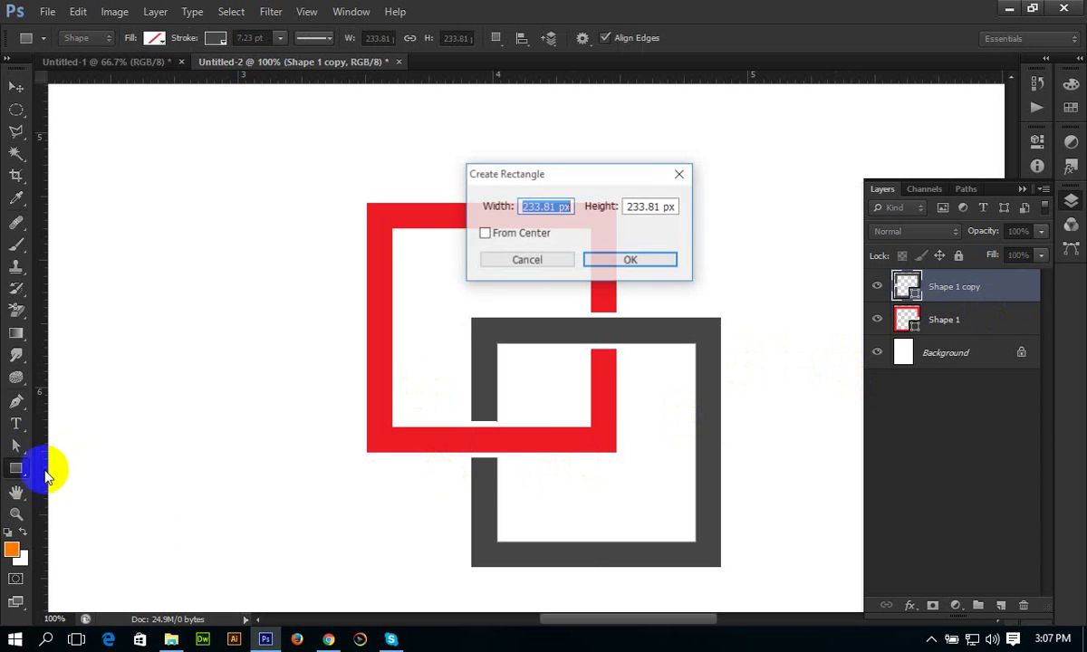
left_click(526, 260)
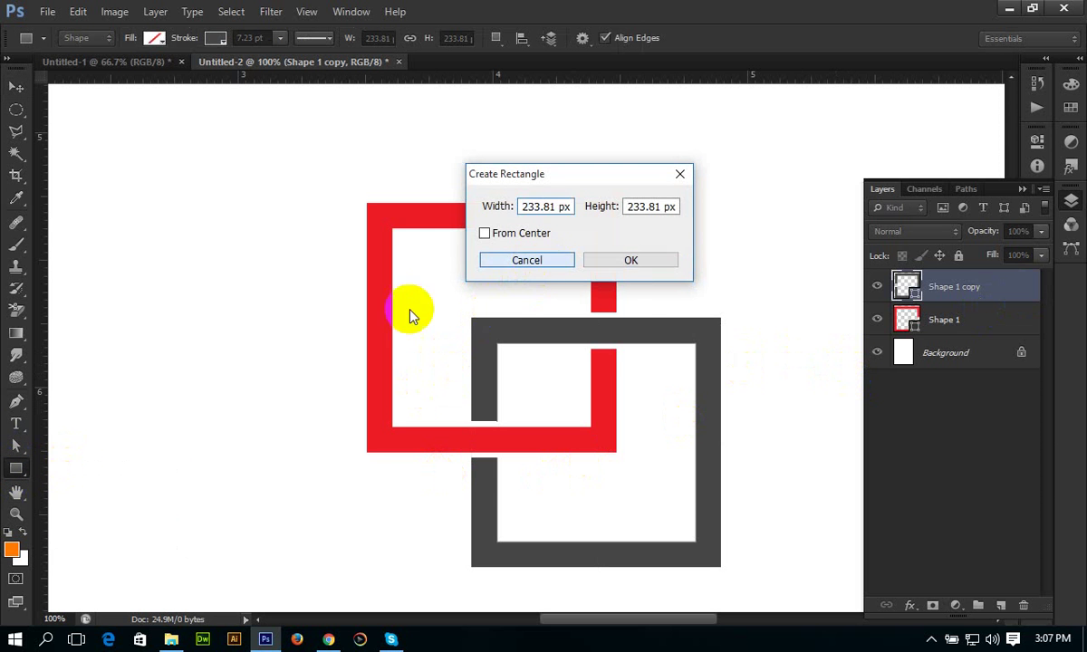
left_click(215, 41)
left_click(187, 120)
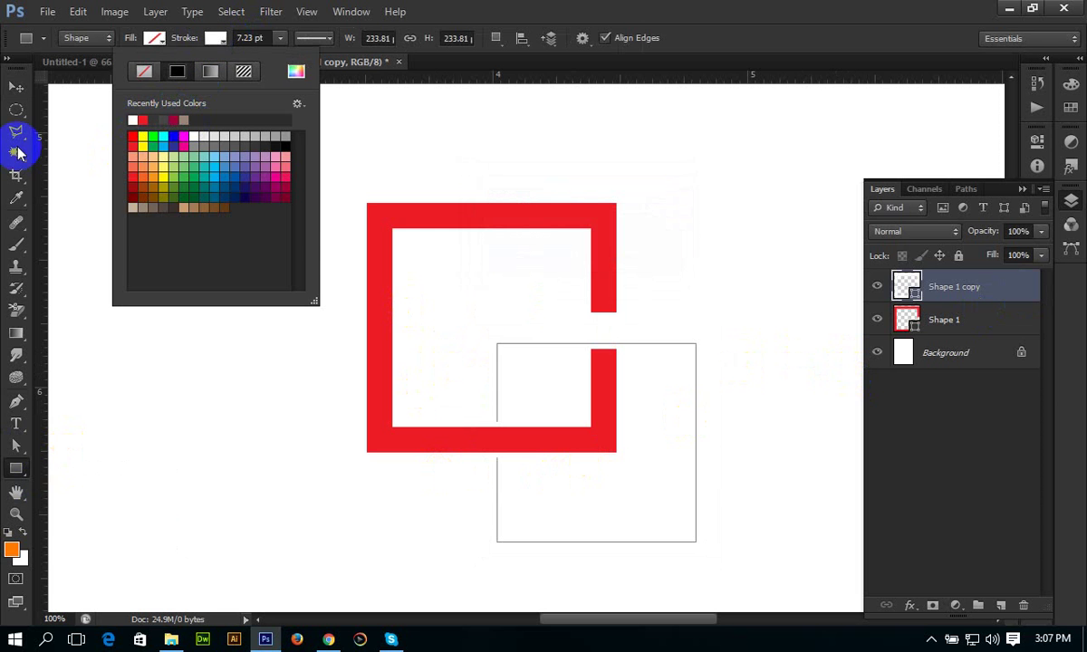
left_click(15, 87)
left_click(1035, 366)
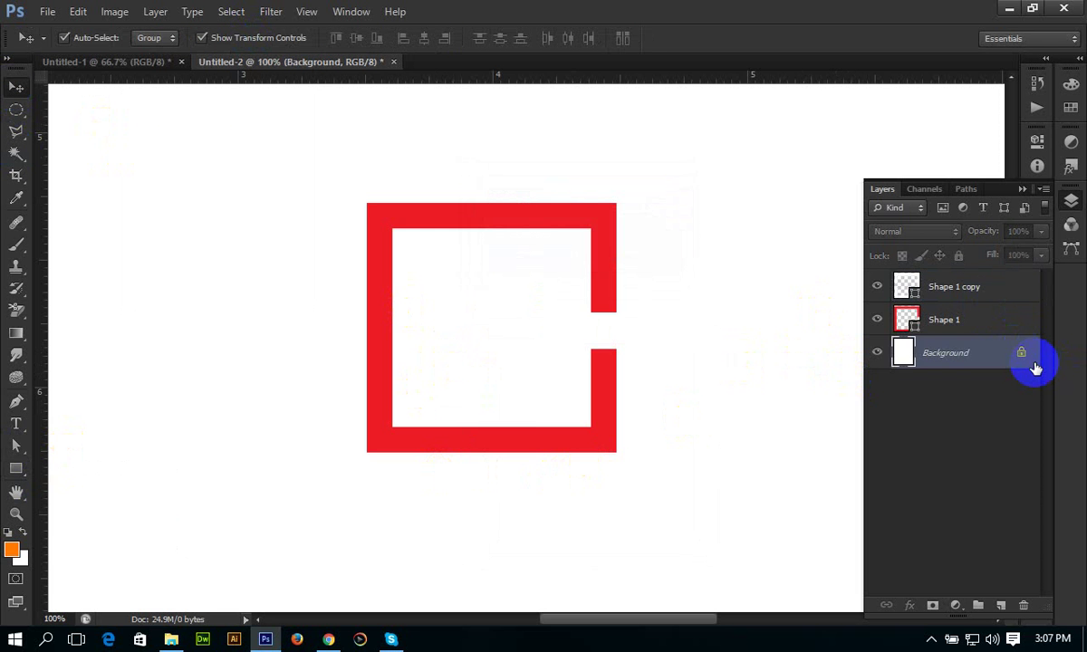
Step: Set the background colour to black and fill the Background layer with it
left_click(21, 559)
left_click_drag(652, 399, 887, 497)
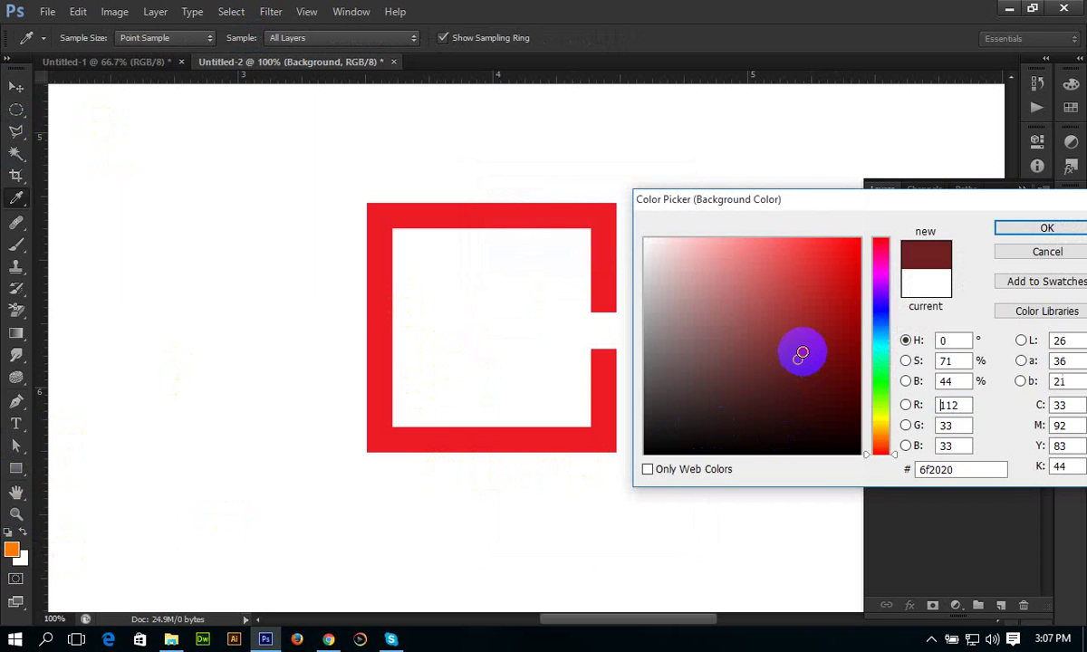
left_click(1046, 227)
key("v")
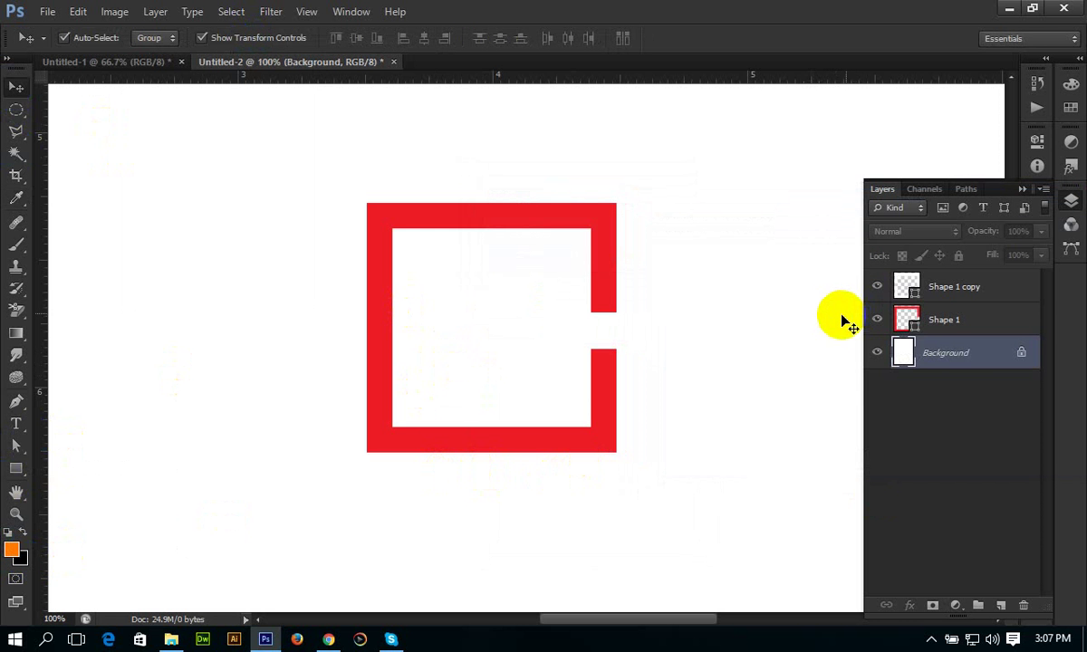
key("ctrl+BackSpace")
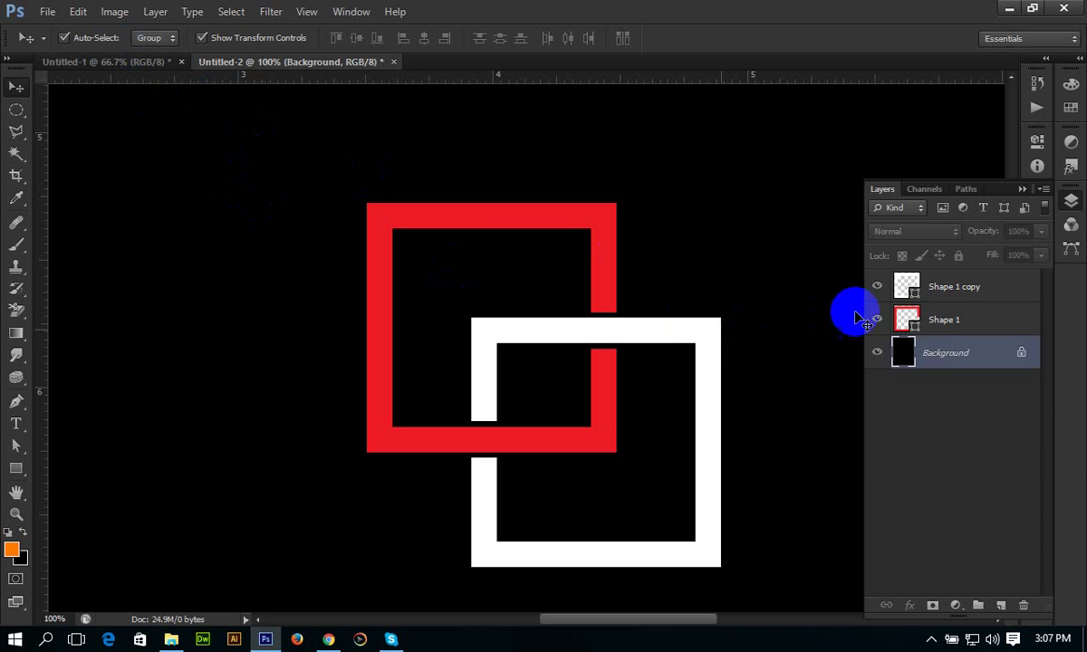
Step: Select both square layers, merge them, then undo the merge
left_click(951, 321)
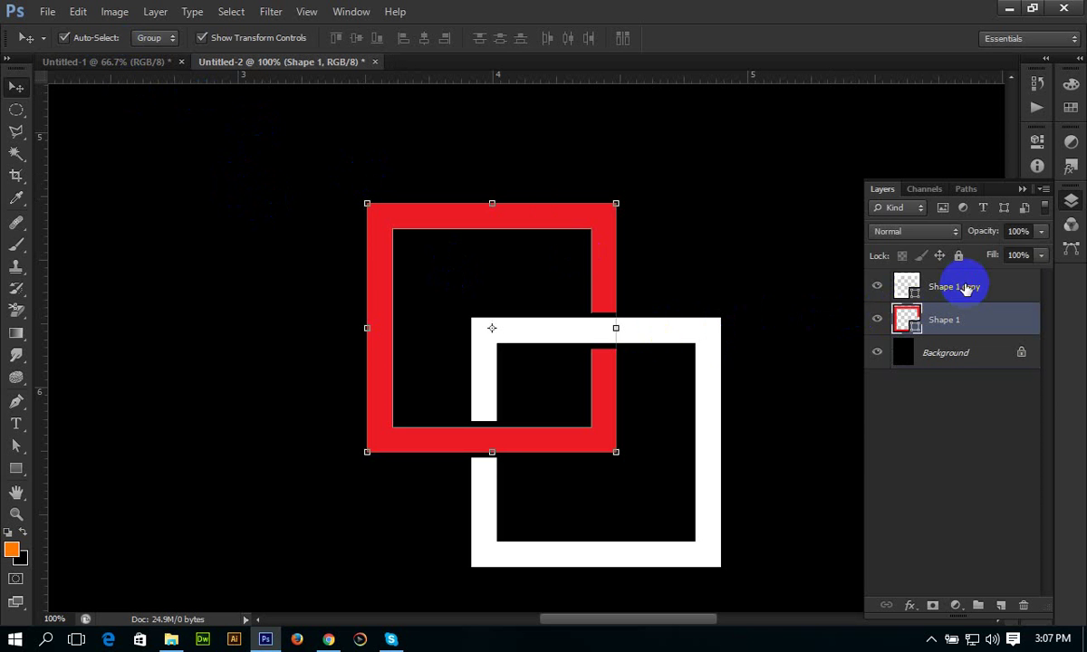
left_click(965, 289, "ctrl")
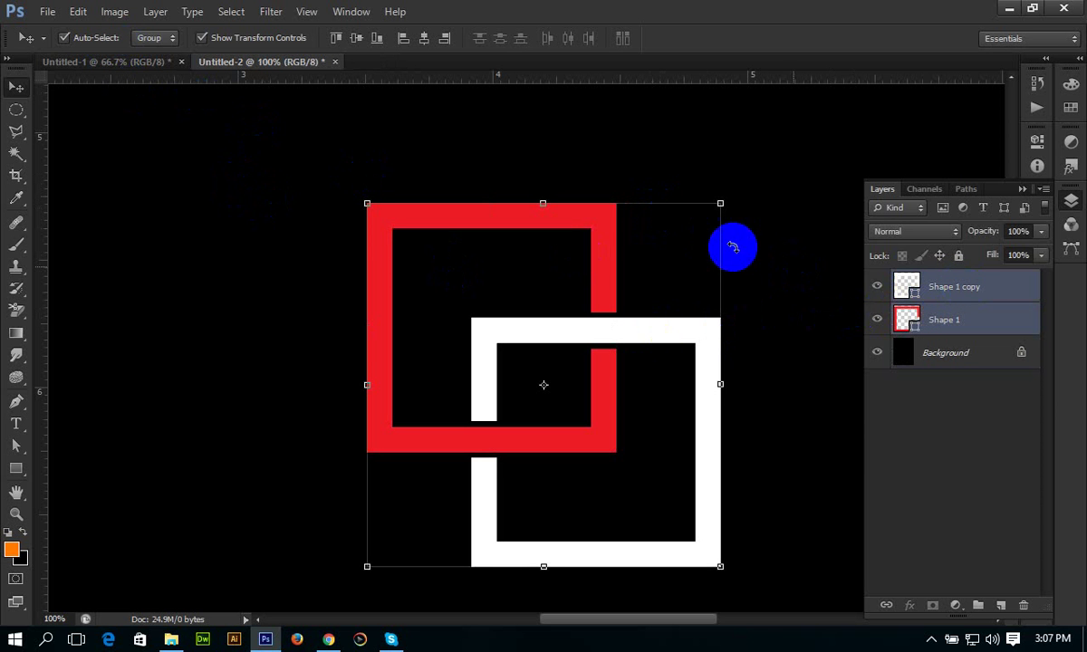
mouse_move(379, 217)
left_mouse_down()
mouse_move(271, 155)
mouse_move(378, 234)
left_mouse_up()
scroll(379, 235, "down", 5)
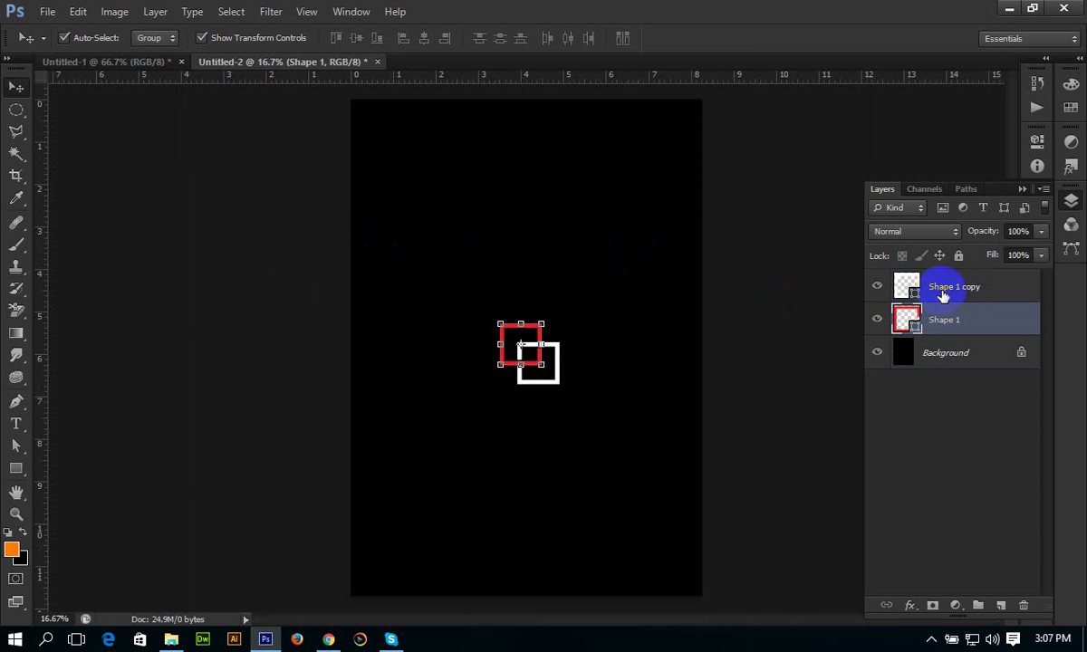
left_click(942, 288, "shift")
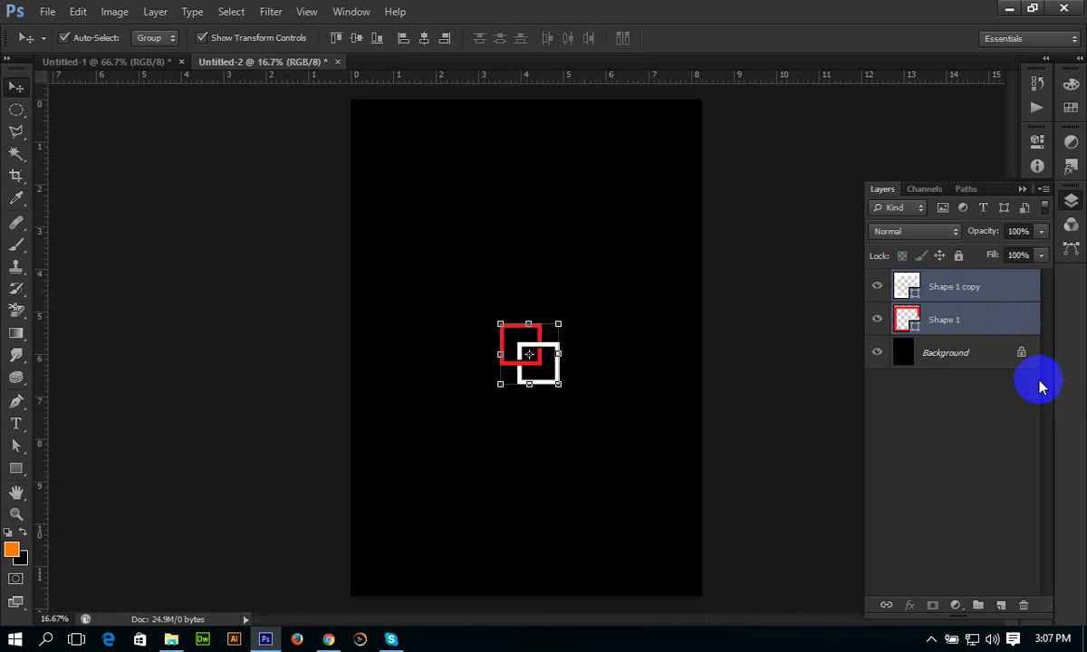
key("ctrl+e")
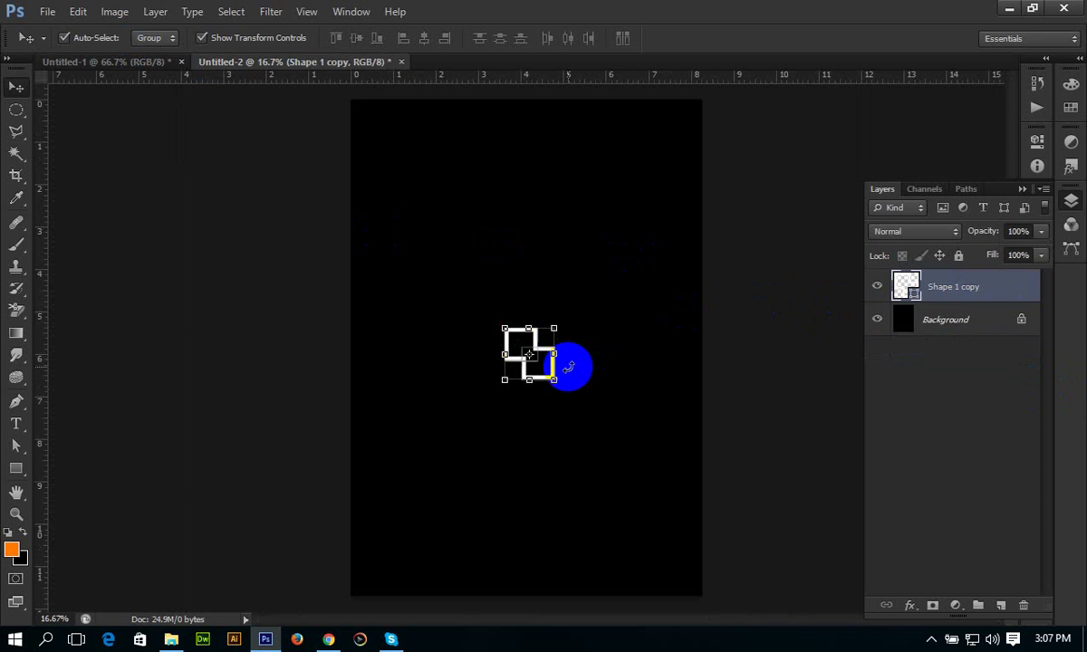
key("ctrl+plus")
key("ctrl+plus")
key("ctrl+plus")
key("ctrl+z")
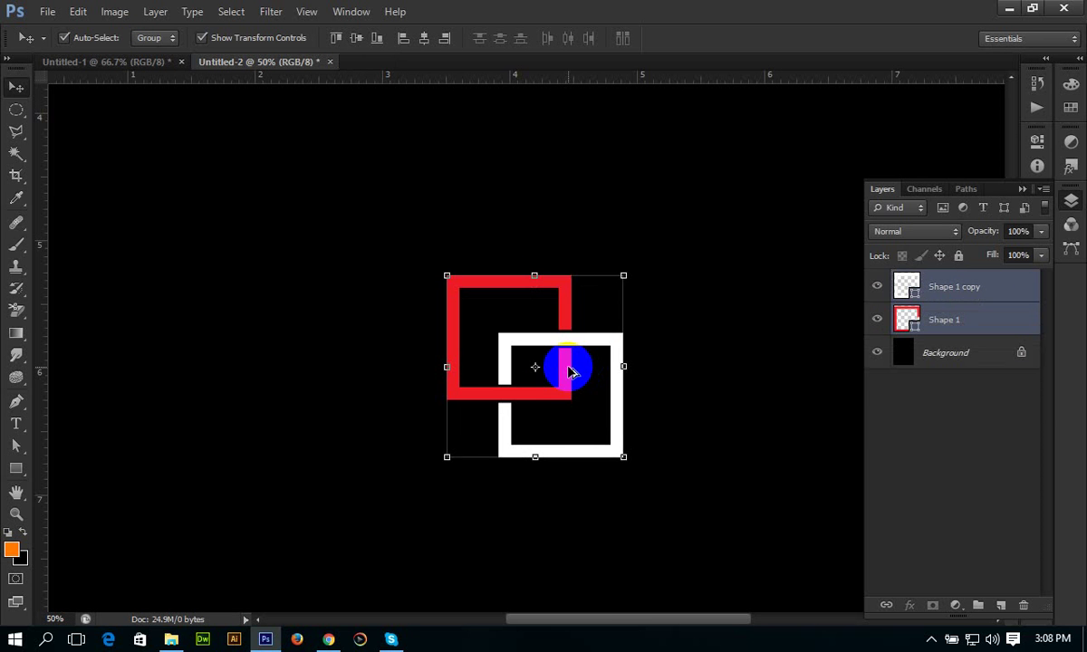
Step: Link the red and white square layers together
left_click(549, 282)
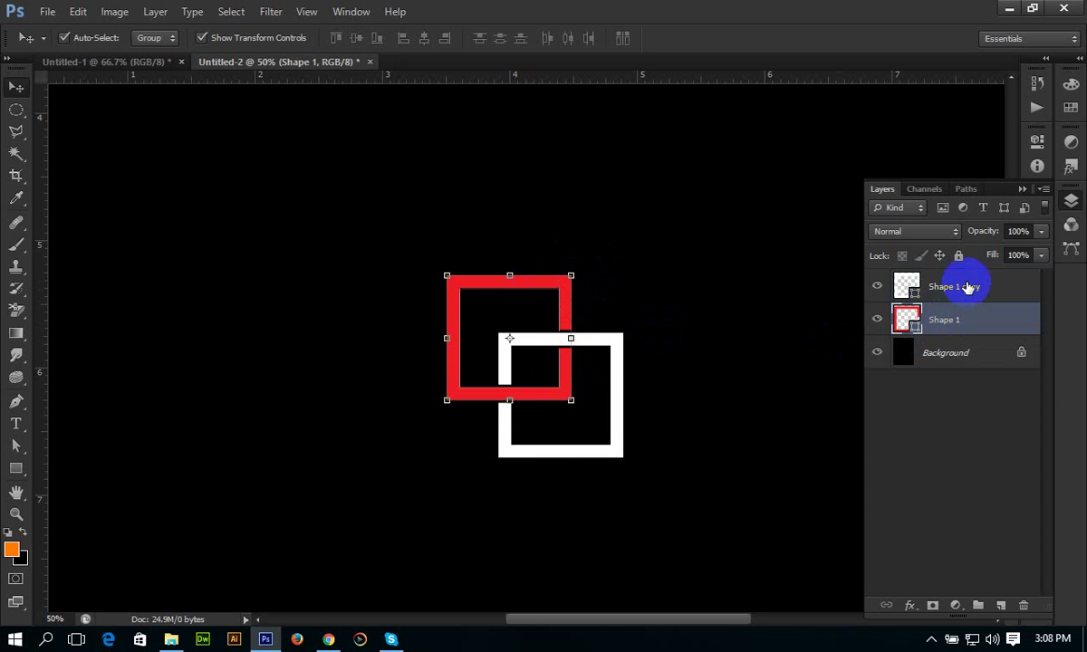
left_click(968, 287)
left_click(974, 320, "shift")
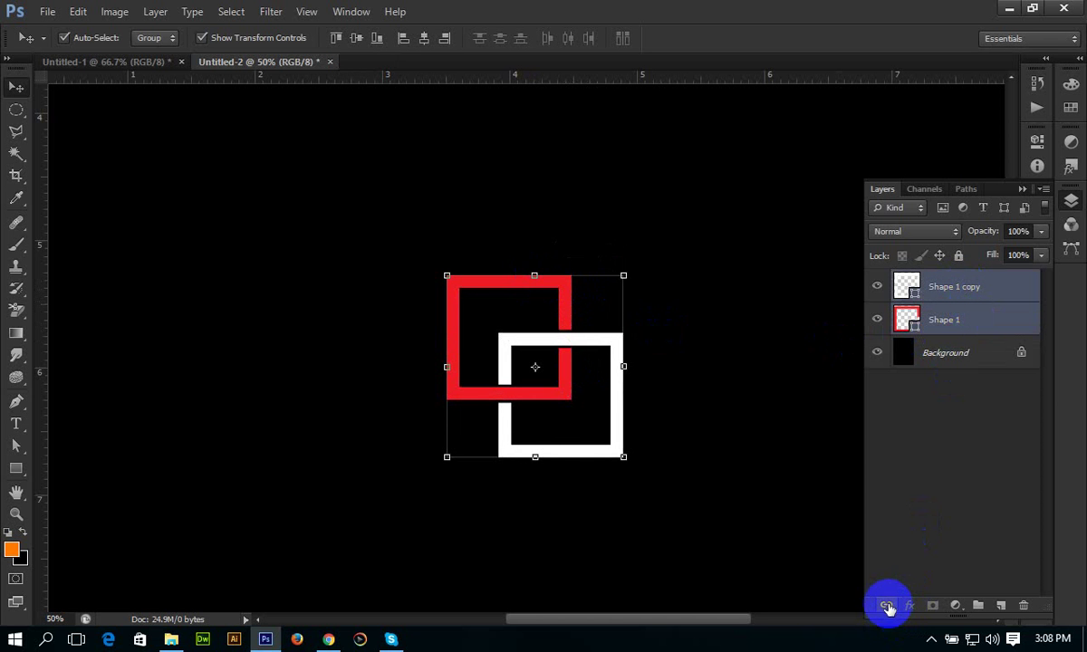
left_click(672, 384)
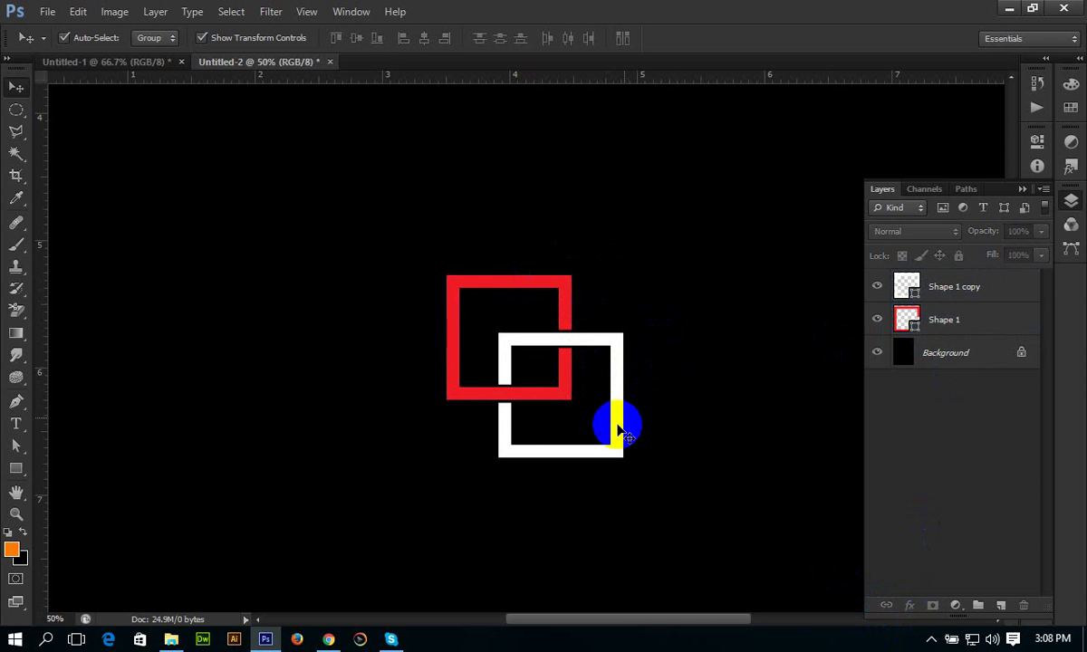
left_click(892, 319)
left_click(603, 342)
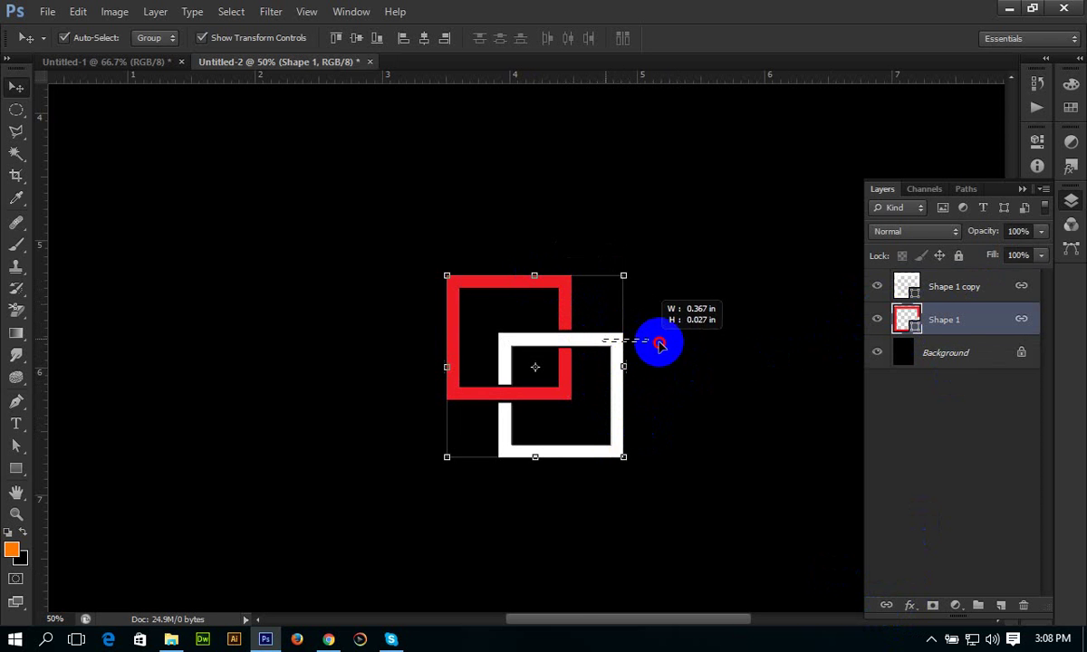
Step: Move the linked logo up and left, then switch to the Untitled-1 business card
mouse_move(621, 389)
left_mouse_down()
mouse_move(627, 379)
mouse_move(449, 294)
left_mouse_up()
left_click(624, 368)
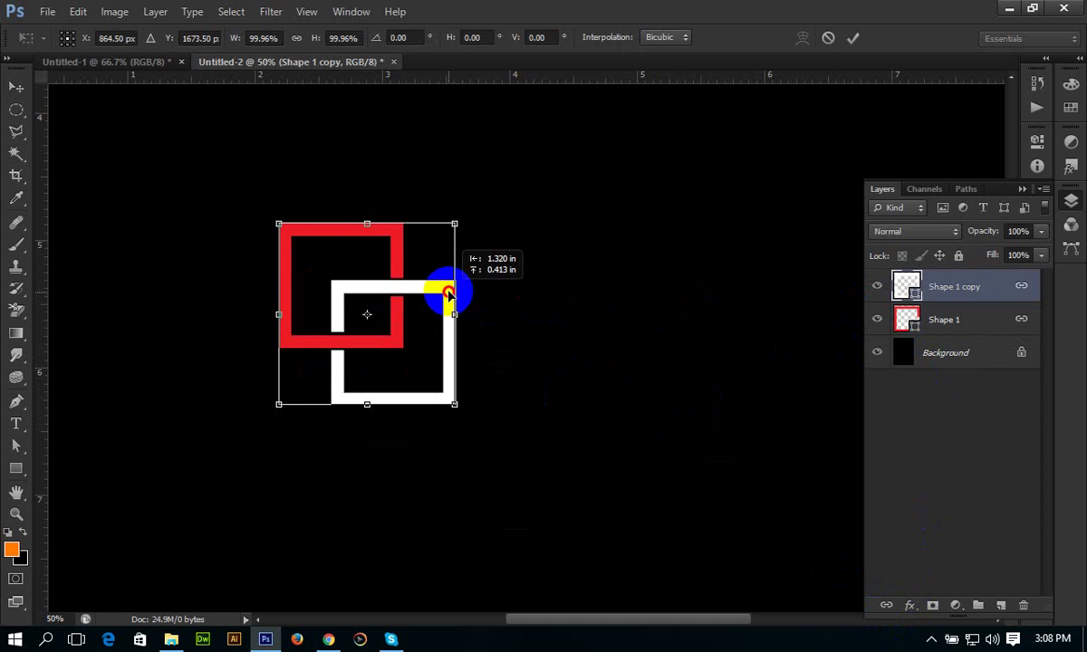
left_click_drag(449, 295, 218, 114)
key("Return")
key("ctrl+plus")
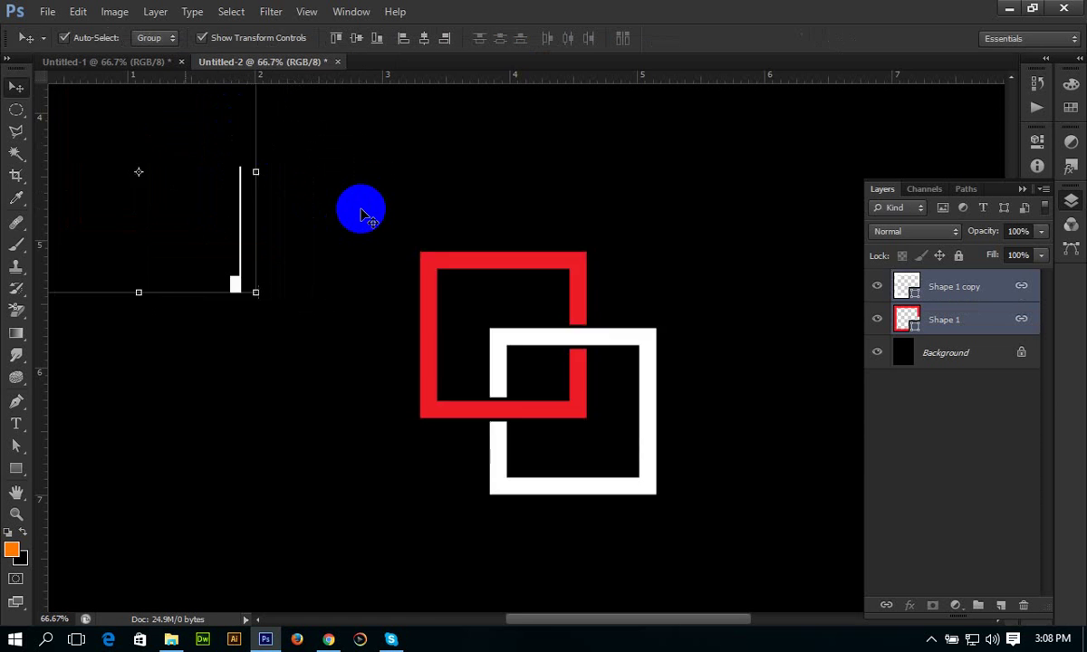
left_click(127, 64)
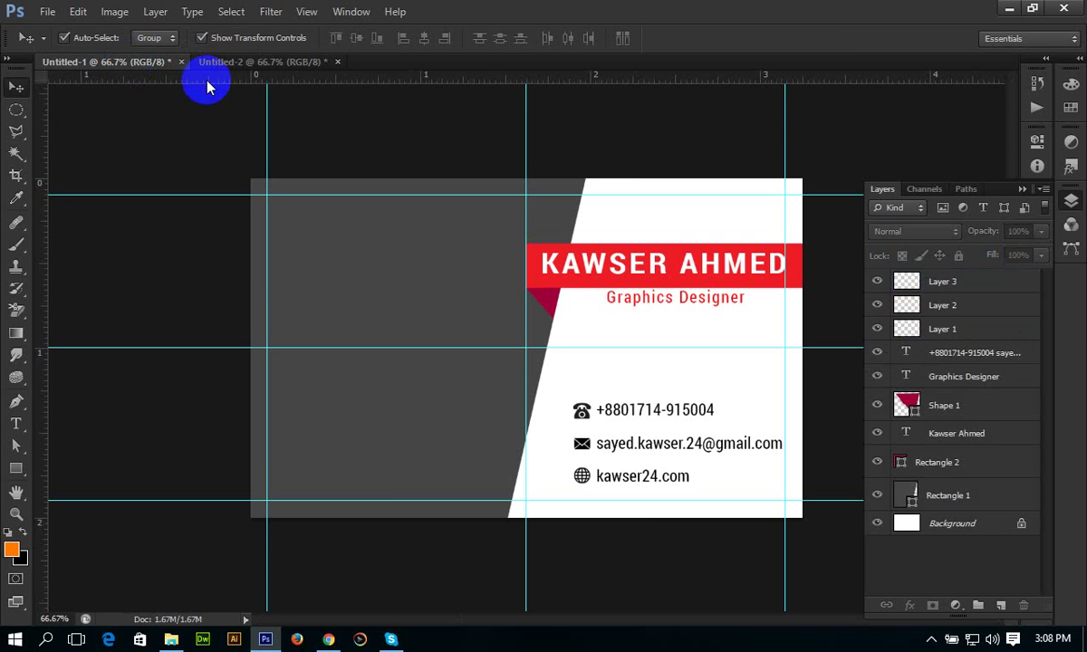
Step: Return to Untitled-2 and select the red square with its linked copy
left_click(236, 64)
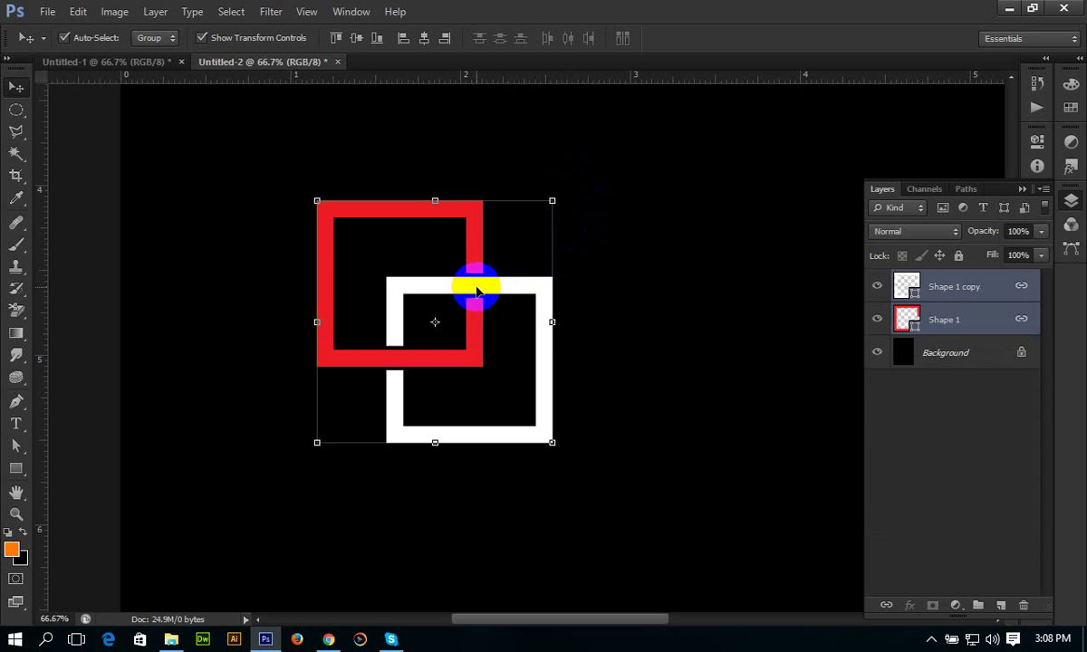
left_click_drag(477, 290, 473, 220)
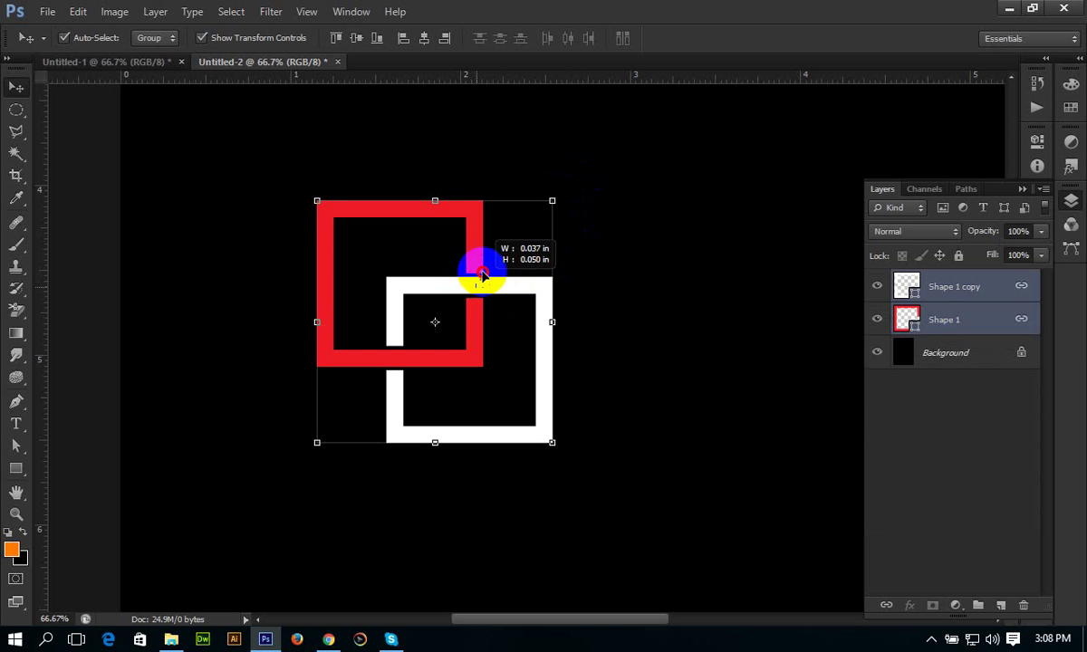
left_click(452, 206)
left_click(439, 212)
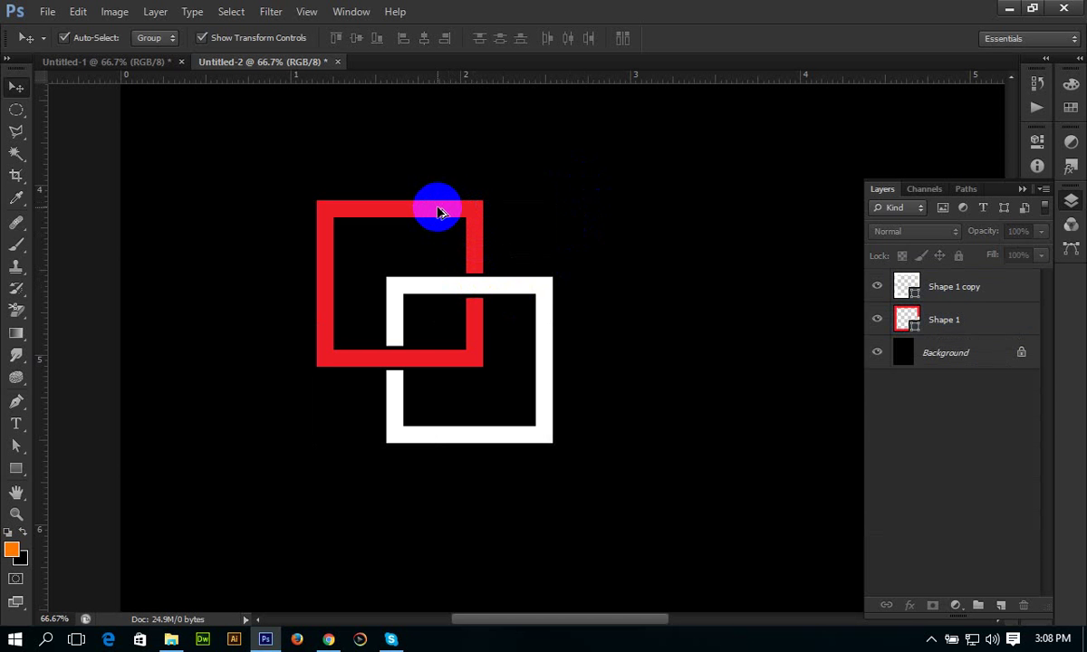
left_click_drag(437, 210, 158, 114)
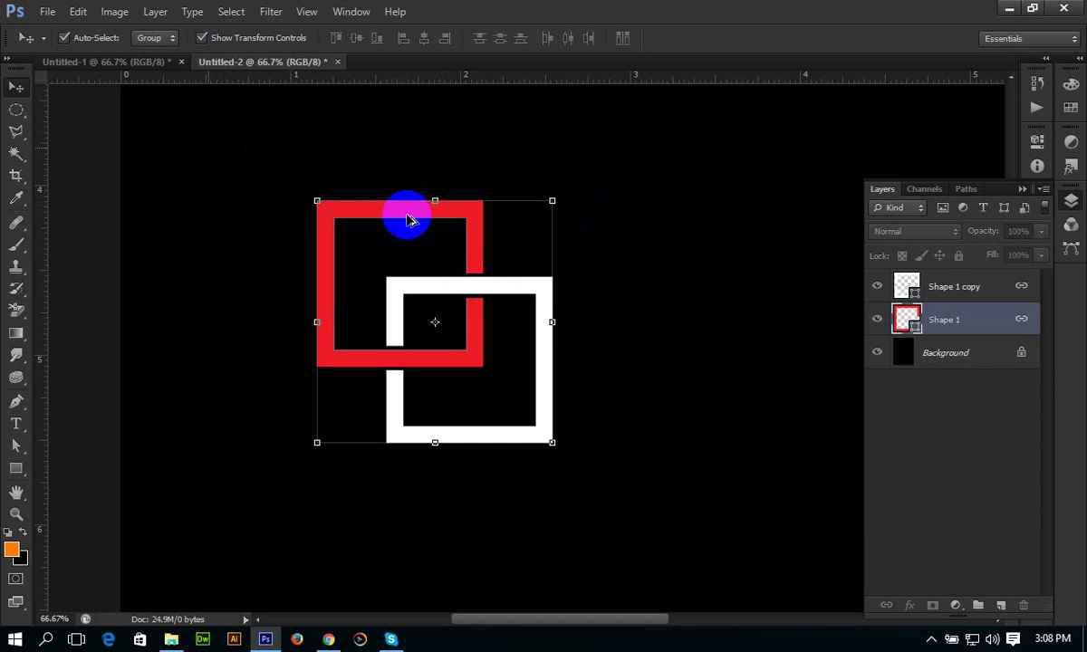
left_click(463, 209)
left_click_drag(452, 207, 433, 219)
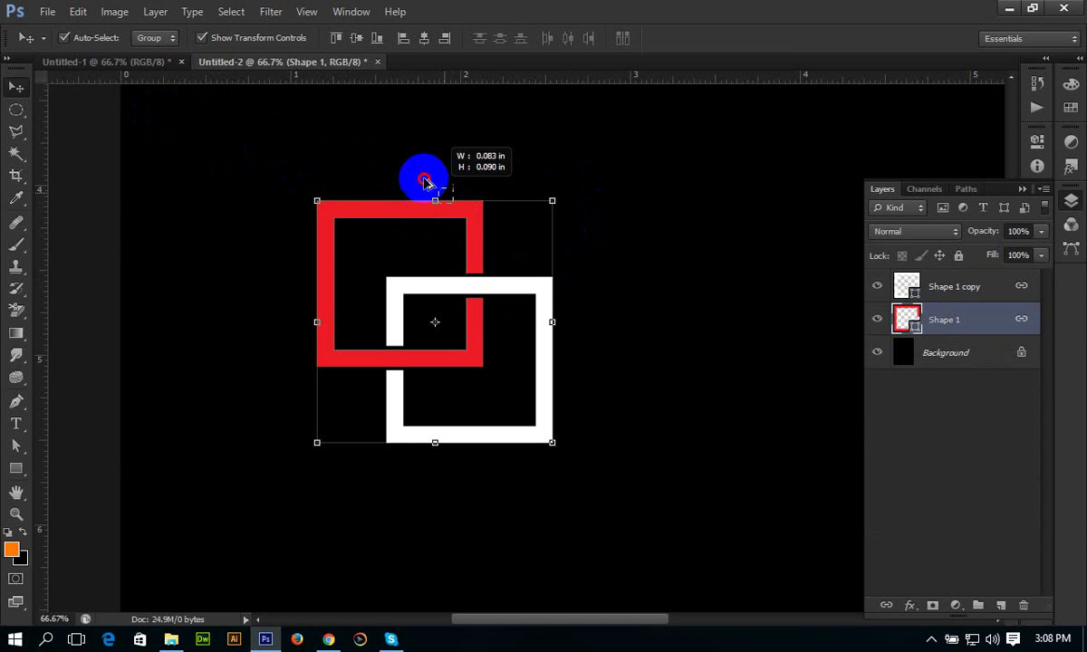
left_click(438, 205)
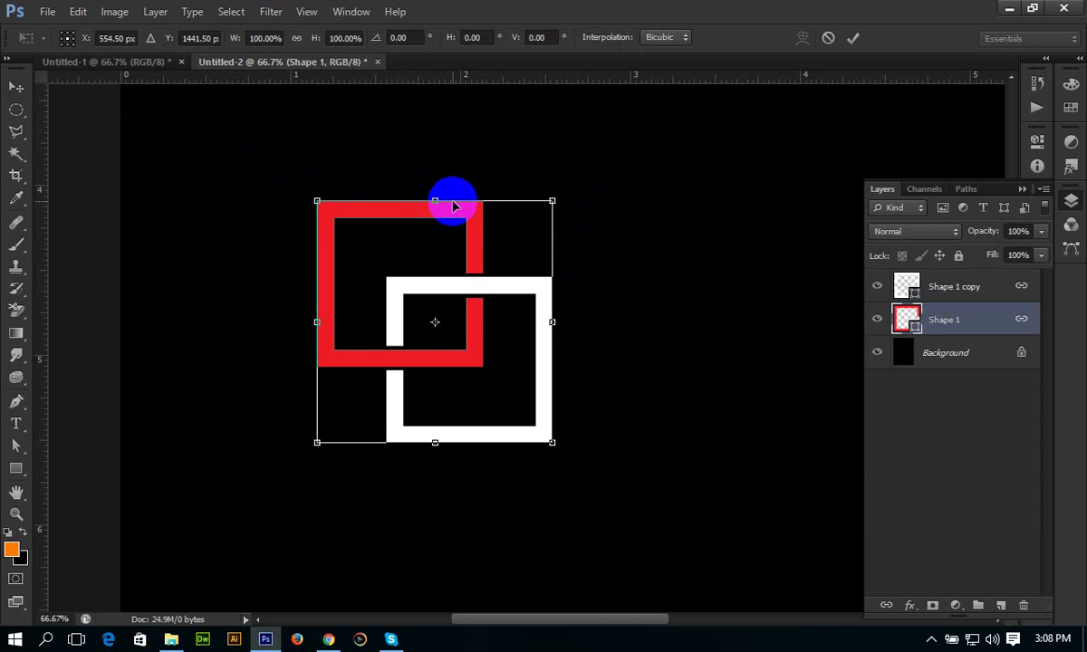
key("Return")
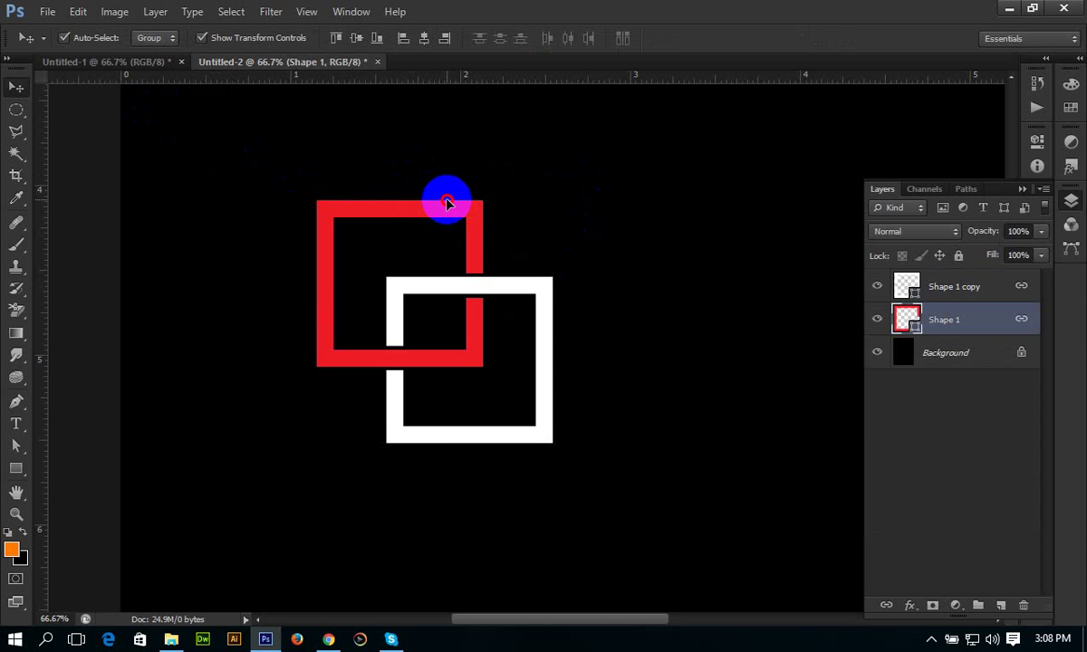
left_click(448, 206)
left_click(447, 208)
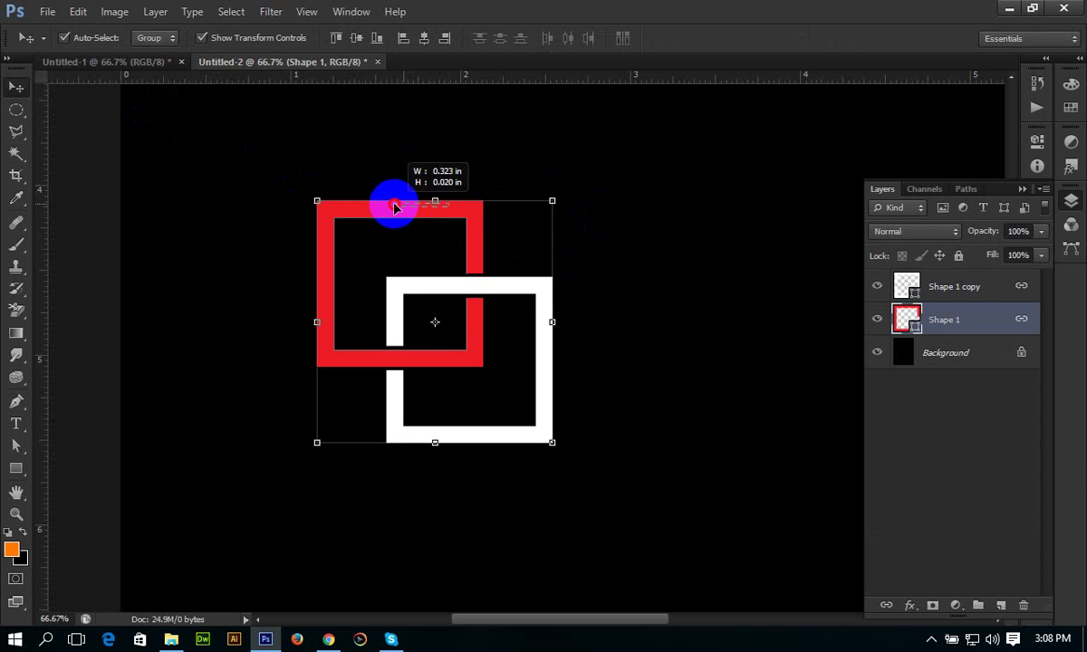
Step: Select both Shape 1 and Shape 1 copy, then float the Untitled-2 window
left_click(971, 286, "shift")
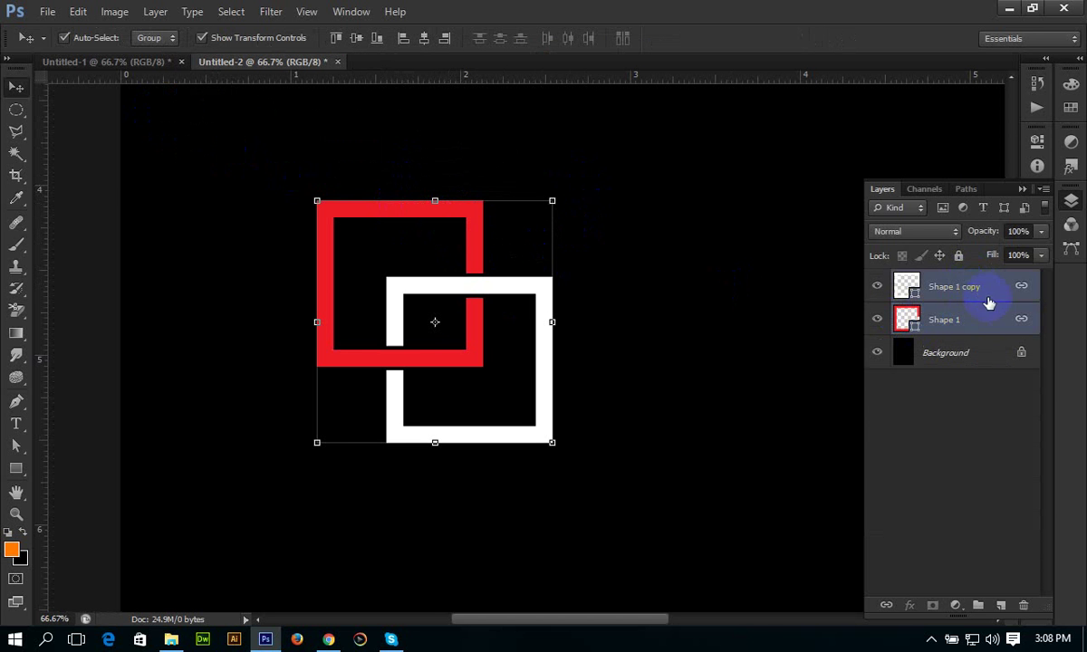
left_click(550, 368)
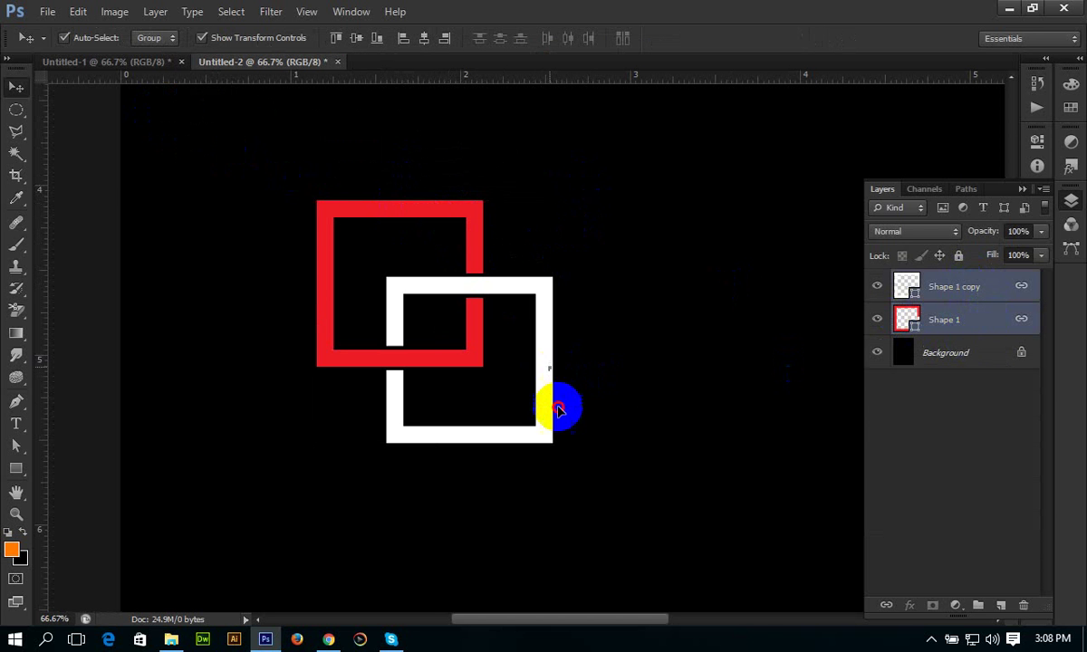
left_click(477, 287)
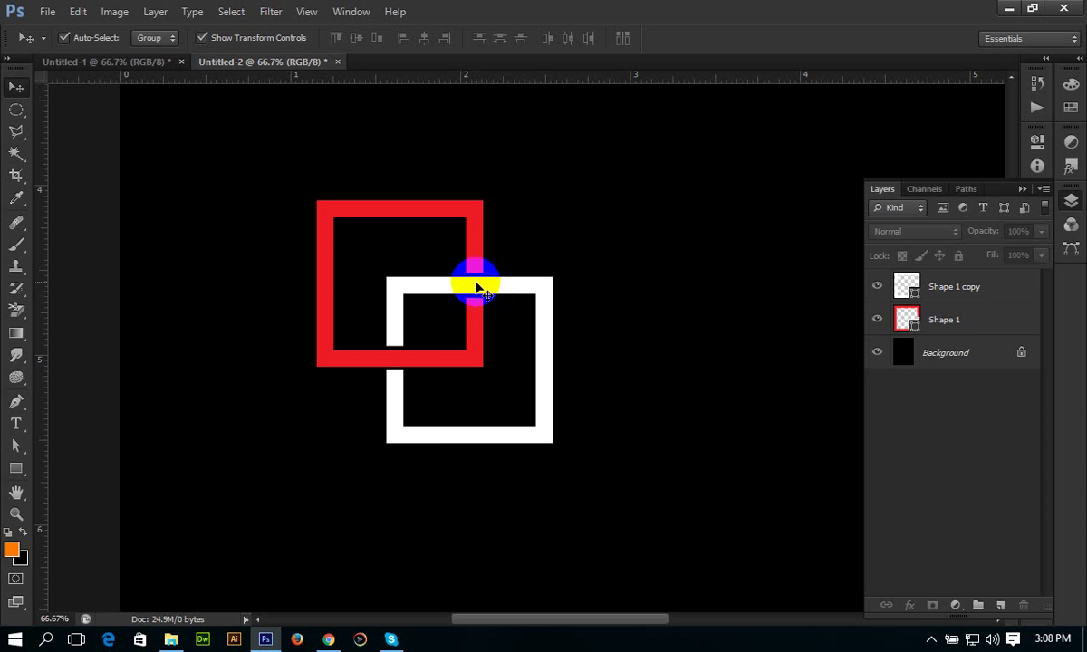
left_click(971, 286)
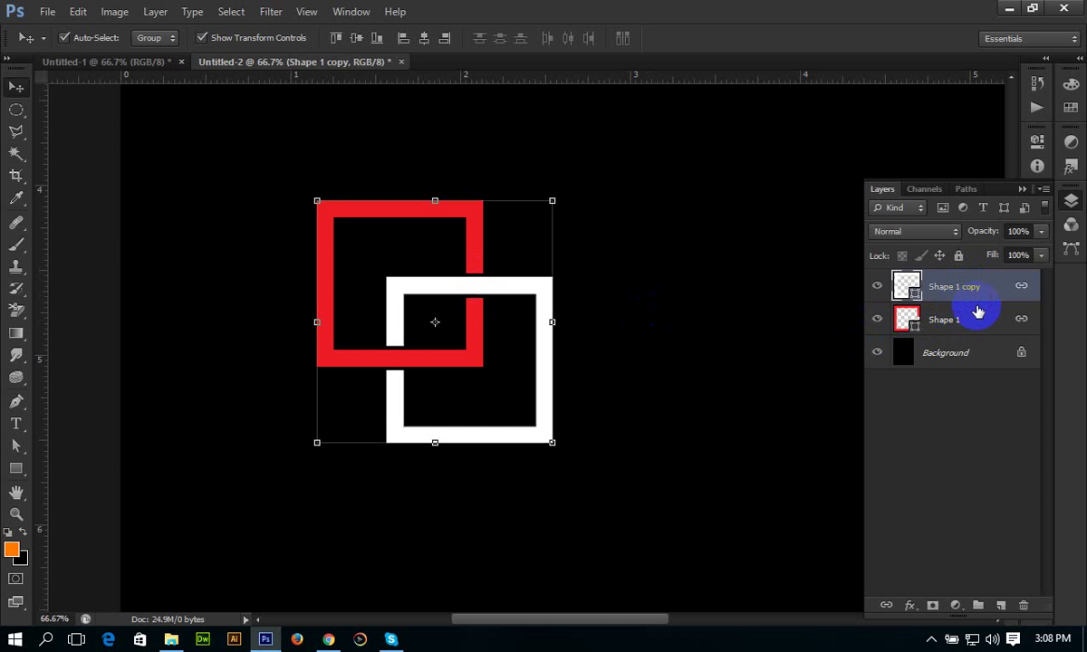
left_click(982, 319, "shift")
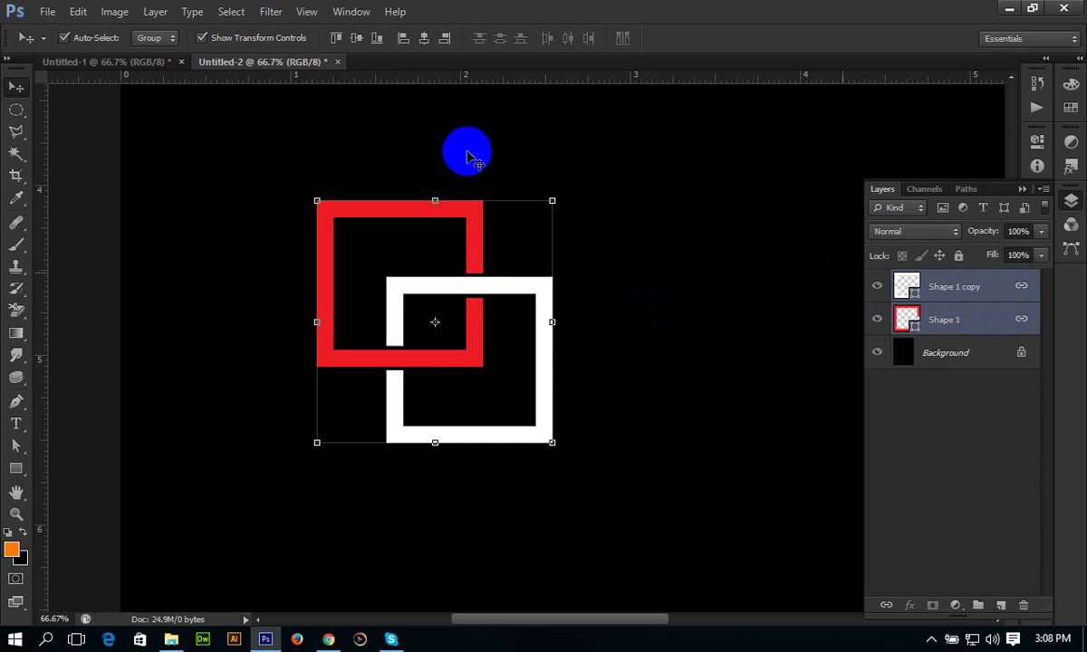
left_click_drag(221, 61, 302, 138)
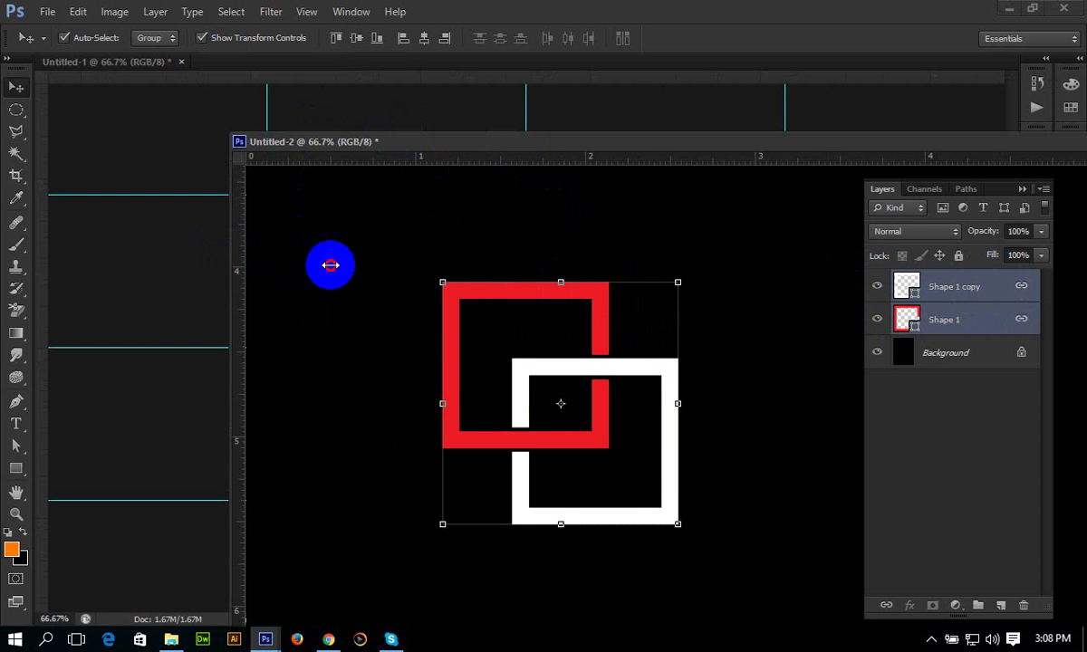
Step: Reposition and narrow the floating Untitled-2 window to reveal the business card
left_click_drag(230, 257, 360, 263)
left_click_drag(918, 150, 705, 135)
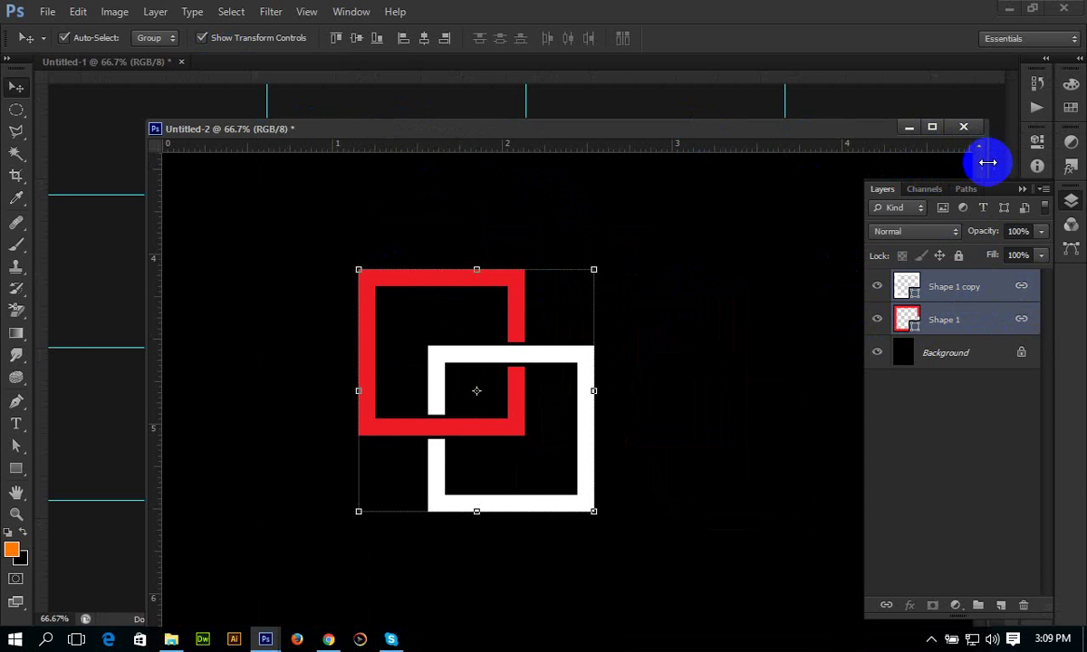
left_click_drag(987, 162, 503, 243)
left_click_drag(300, 129, 160, 125)
Step: Drag both square layers onto Untitled-1, minimize Untitled-2, and scale the logo to 33%
left_click(976, 329)
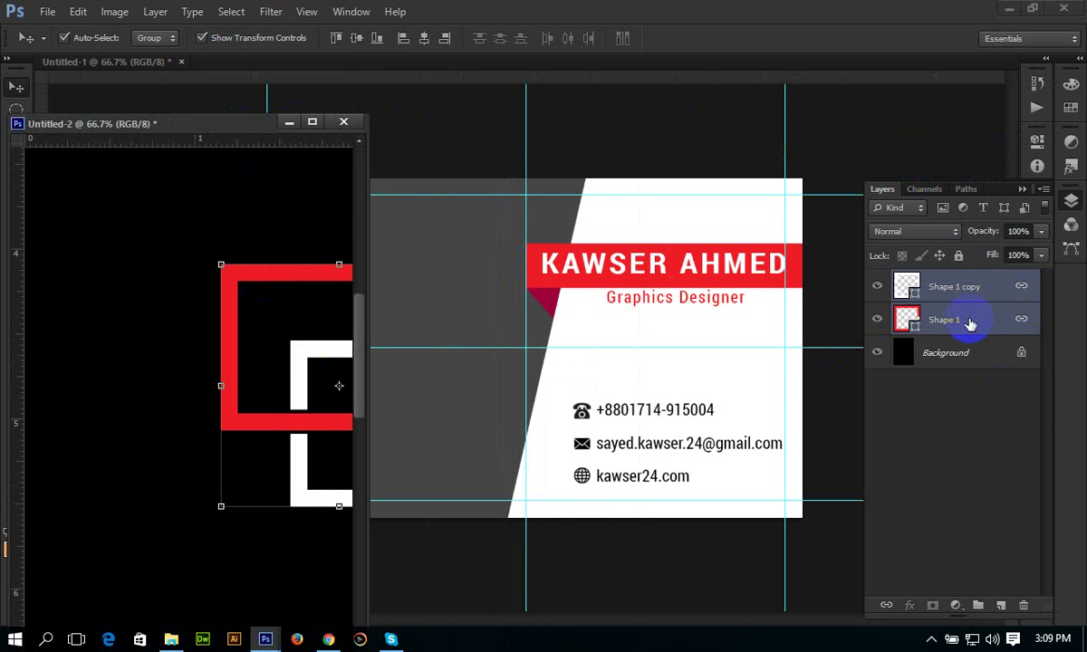
left_click_drag(969, 323, 487, 359)
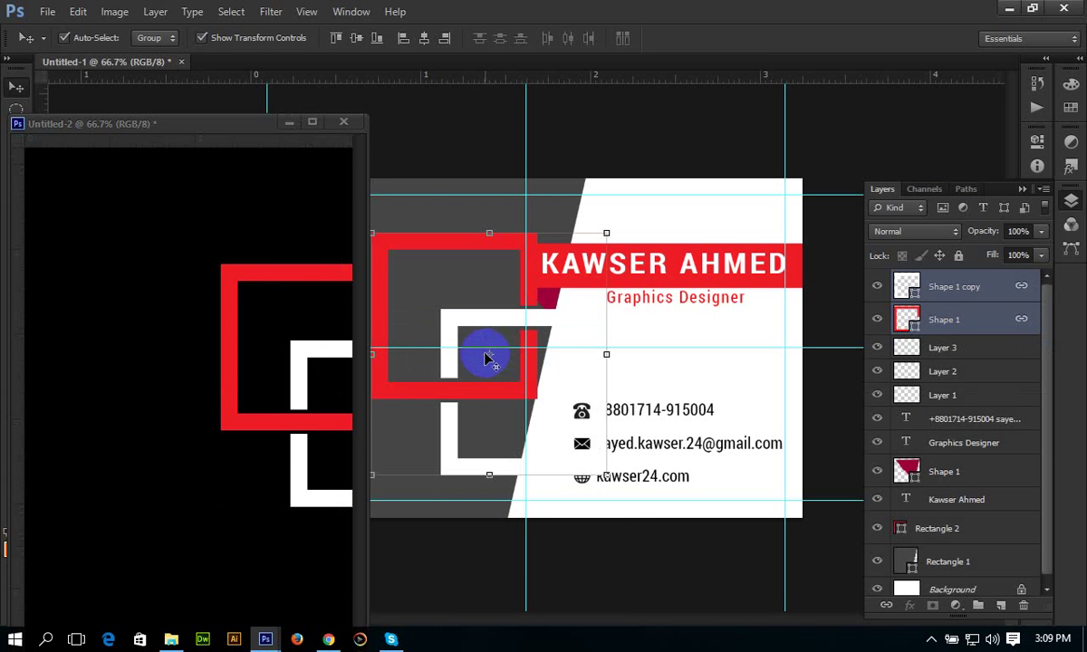
left_click(304, 142)
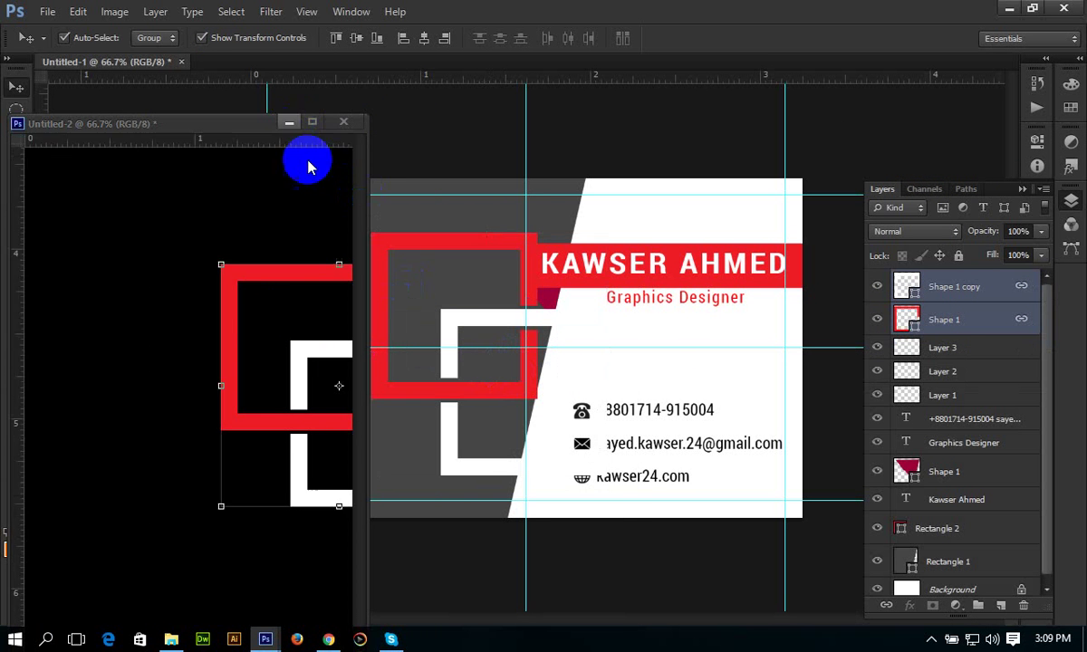
left_click(289, 122)
mouse_move(606, 475)
left_mouse_down()
mouse_move(426, 336)
mouse_move(388, 266)
left_mouse_up()
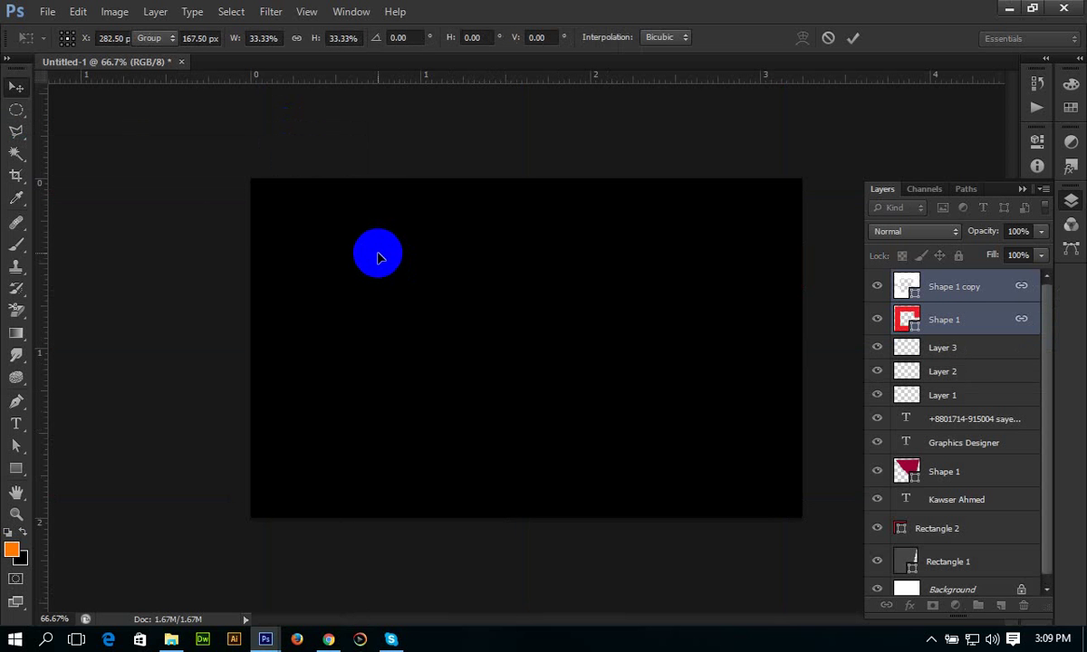
Step: Commit the 33% scale, zoom to 100%, and enlarge the logo to about 121%
key("Return")
key("ctrl+plus")
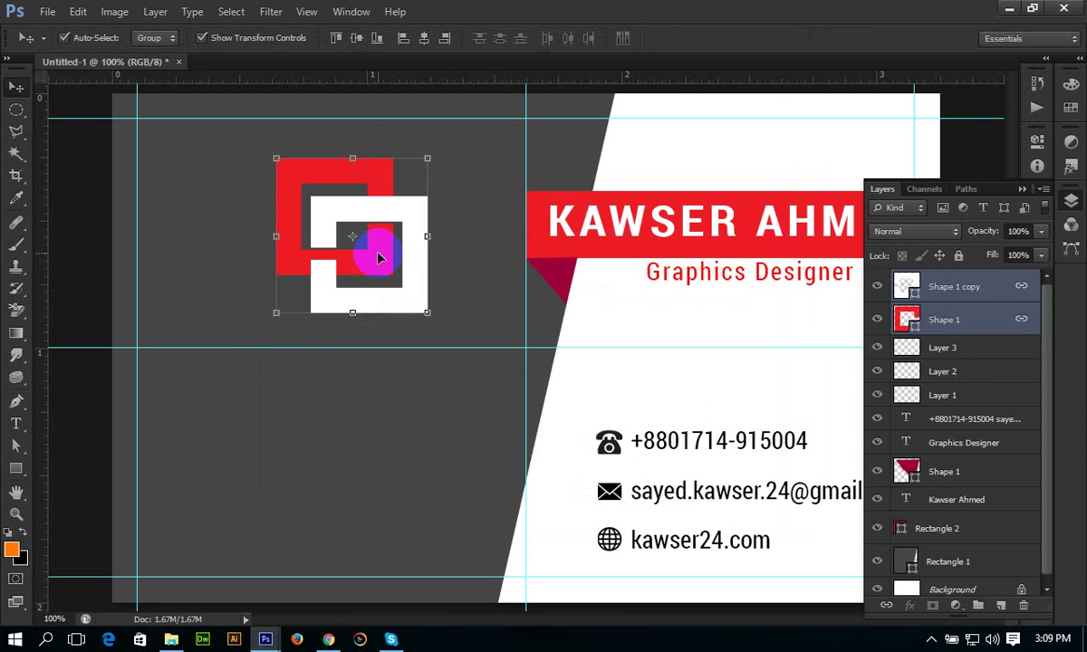
key("ctrl+t")
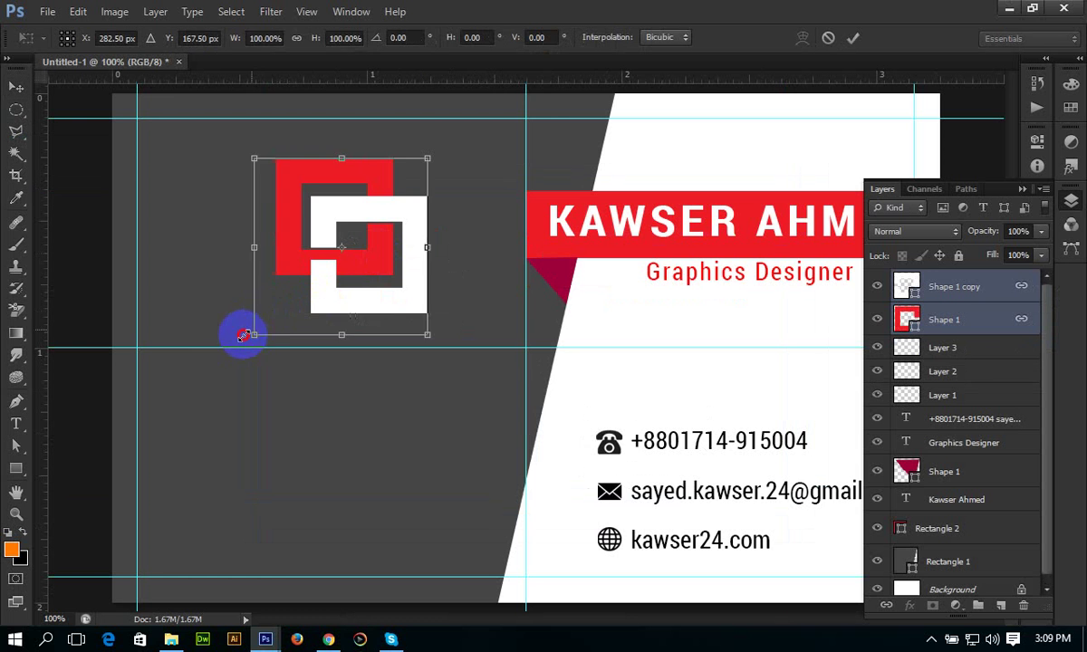
left_click_drag(242, 335, 243, 345)
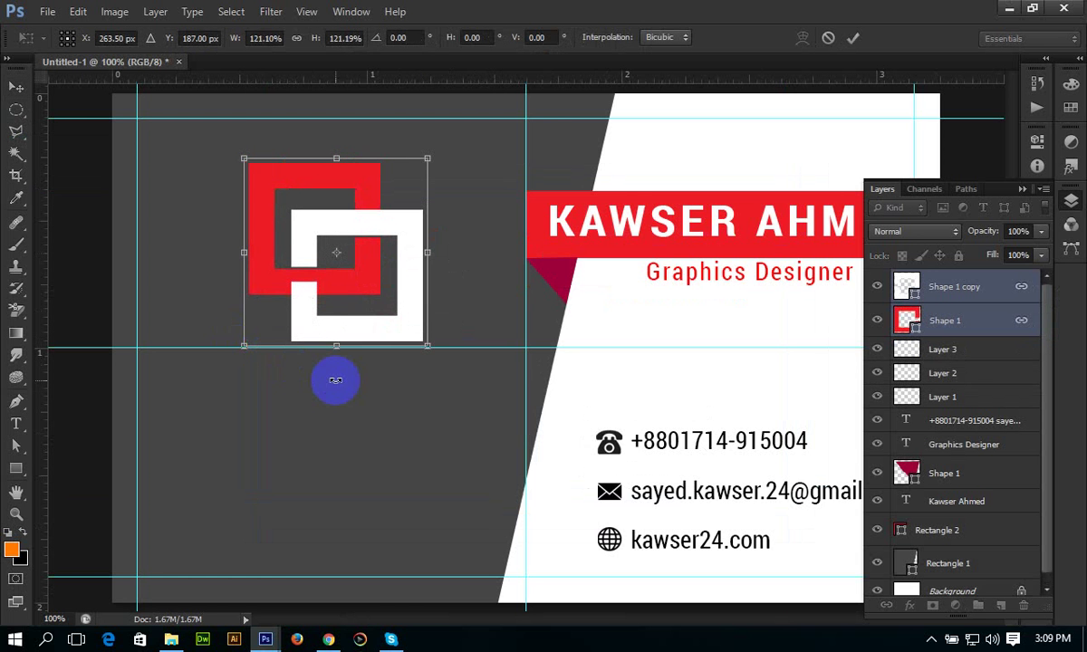
key("Return")
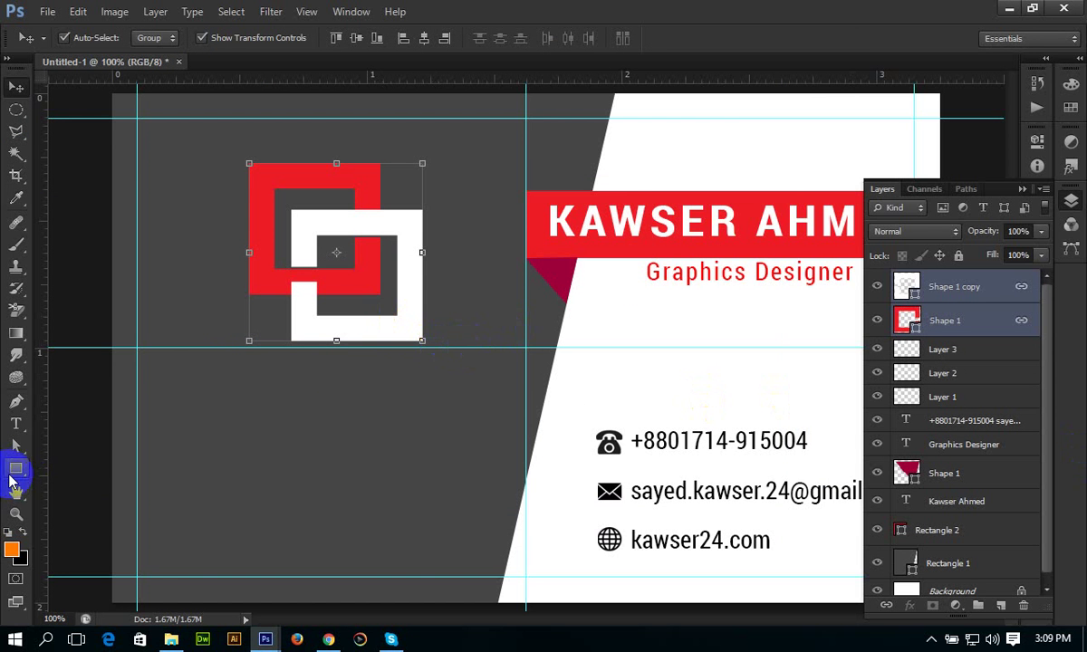
Step: Set the logo outlines' stroke width to 3 pt in the Rectangle tool options
left_click(16, 469)
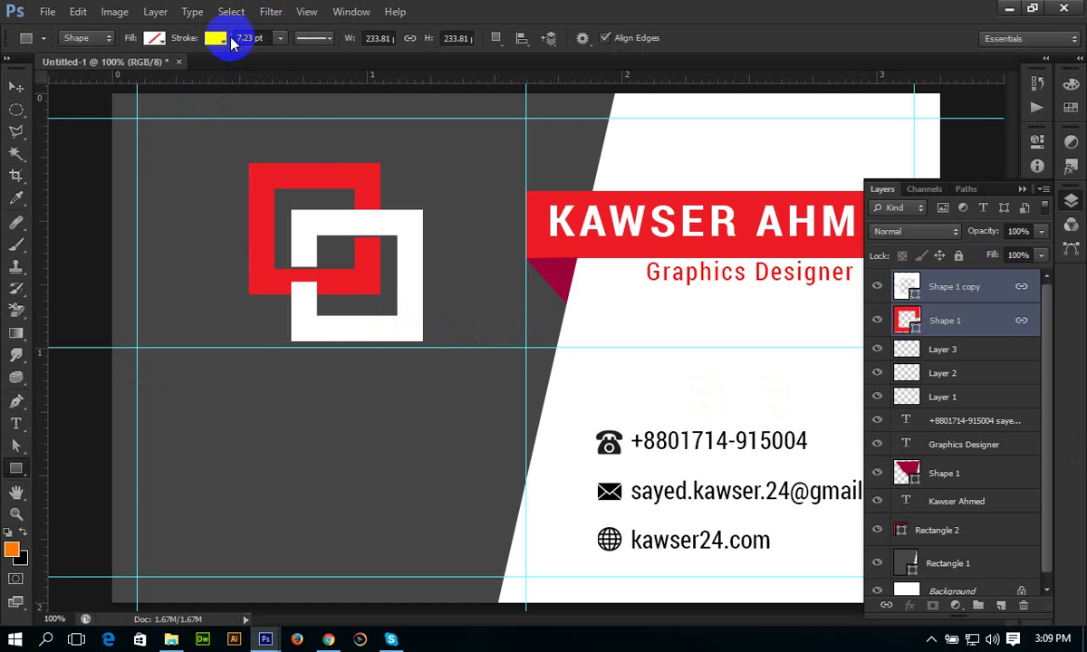
left_click(258, 38)
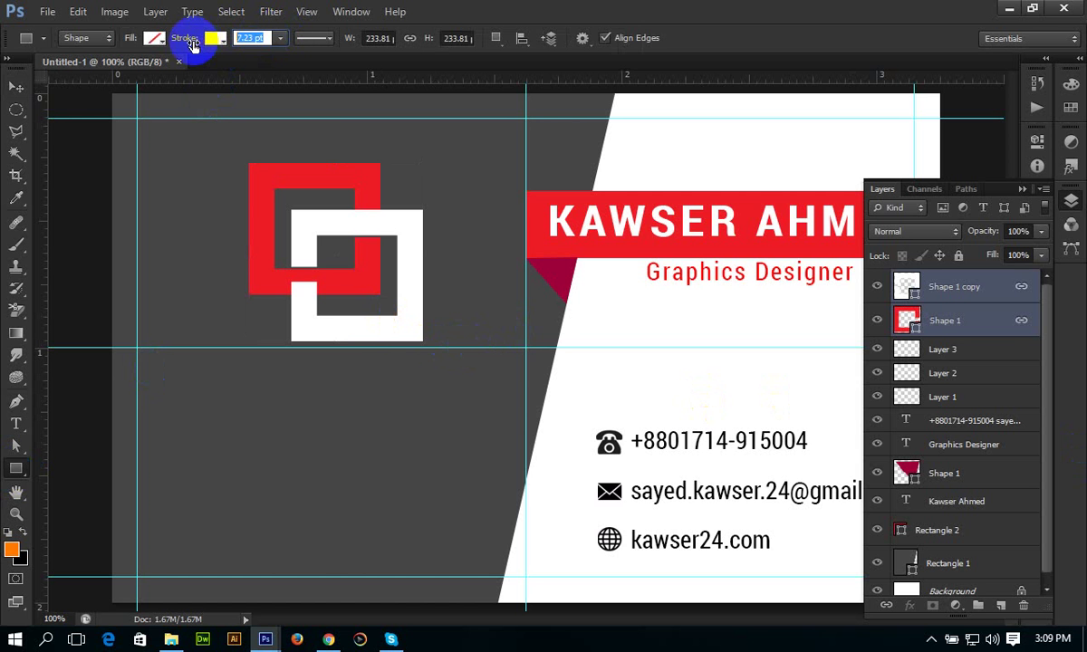
type("3")
key("Return")
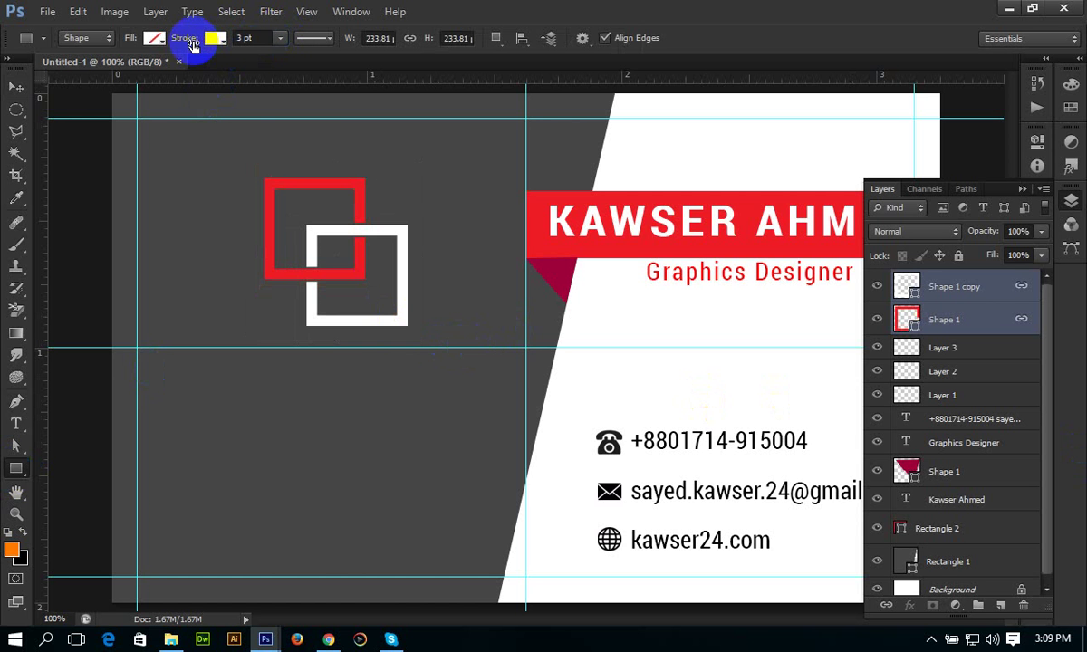
left_click(258, 38)
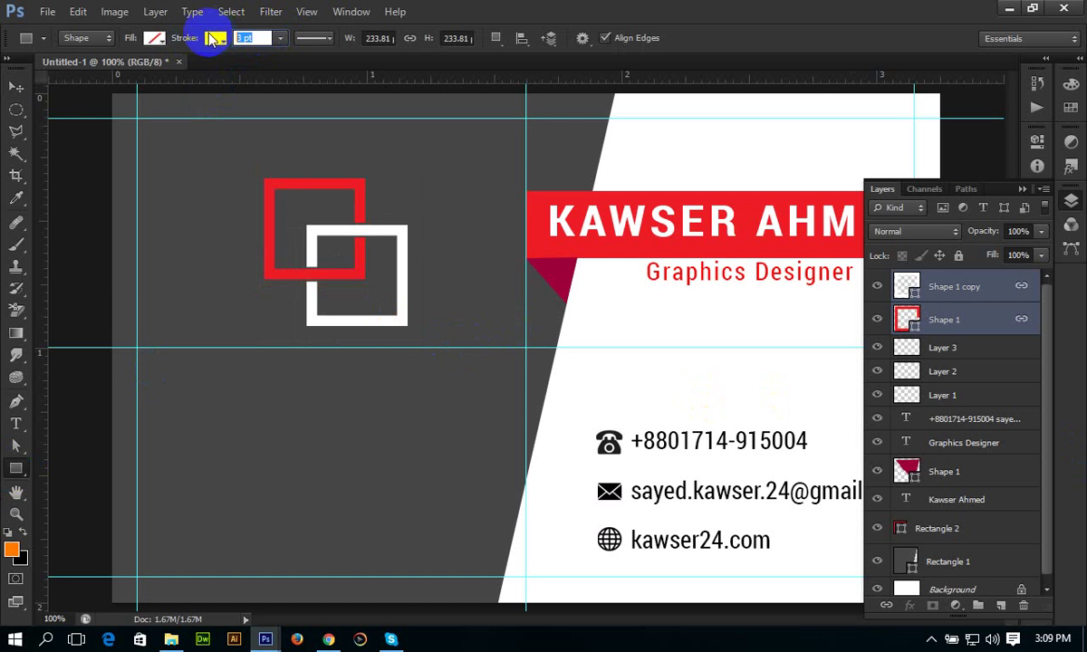
type("4")
key("Return")
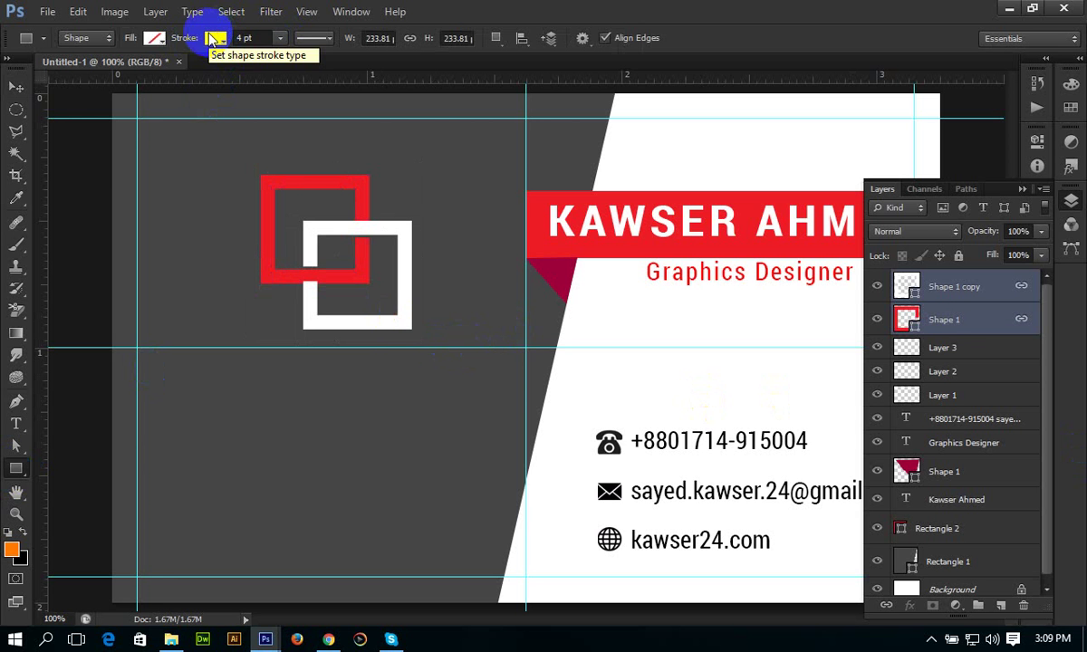
left_click(249, 38)
type("3")
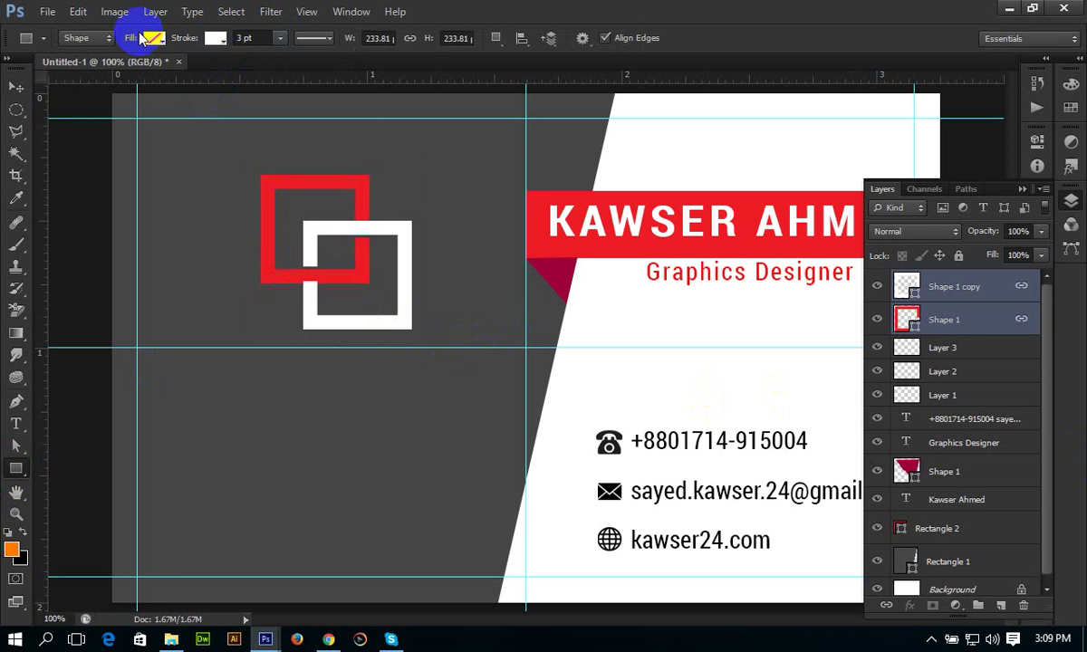
Step: Nudge the logo squares four steps down and two steps left with the Move tool
left_click(15, 87)
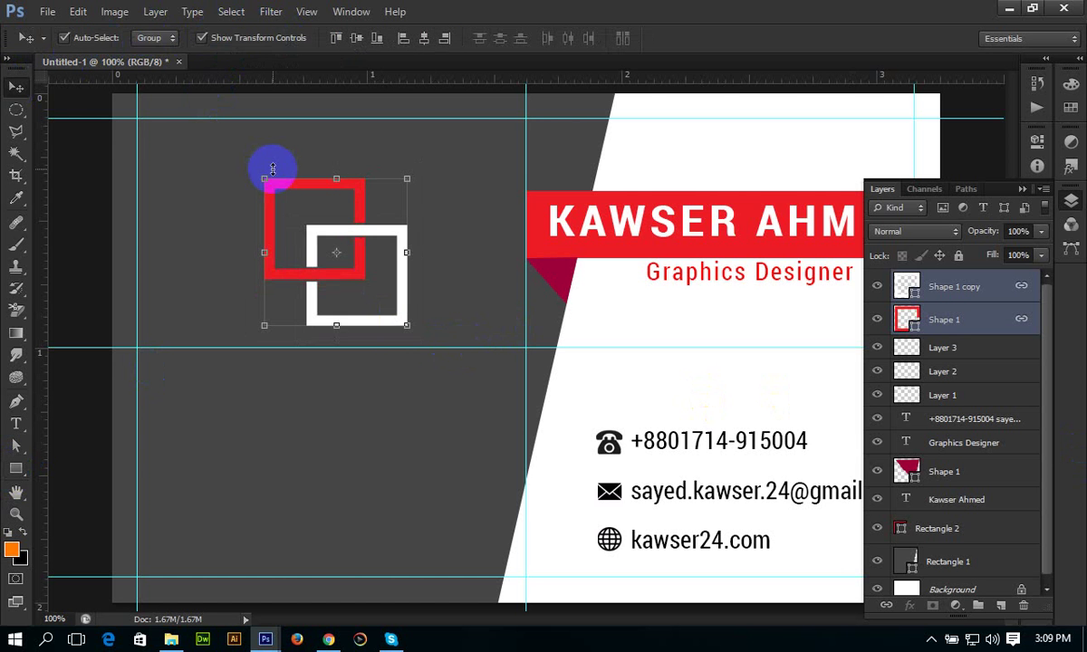
key("Down")
key("Down")
key("Down")
key("Down")
key("Down")
key("Down")
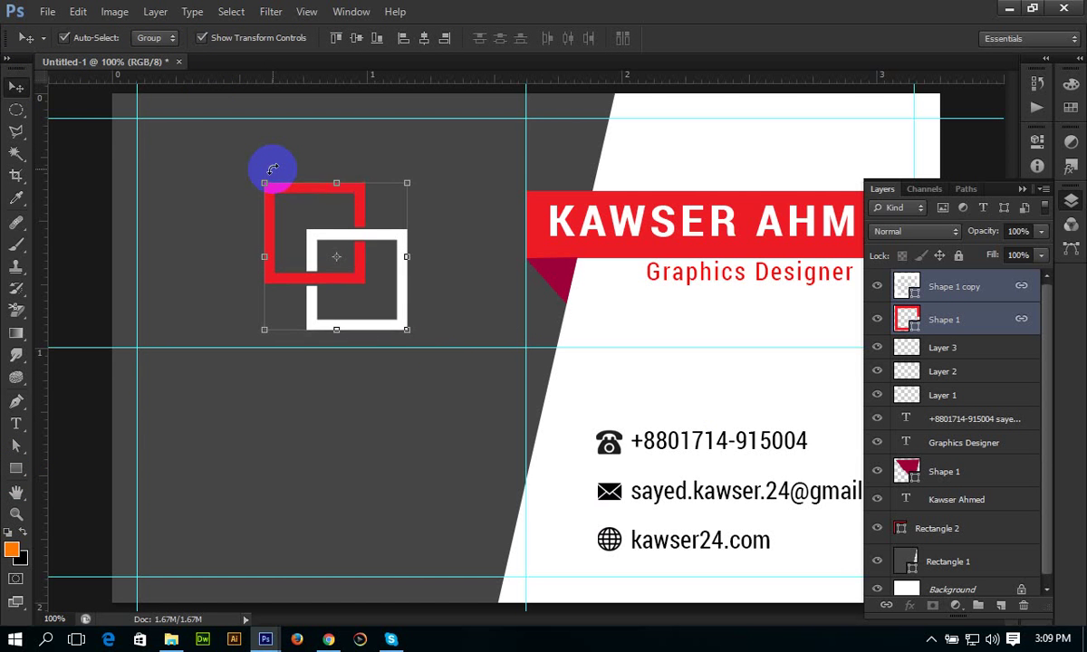
key("Down")
key("Down")
key("Down")
key("Down")
key("Down")
key("Down")
key("Down")
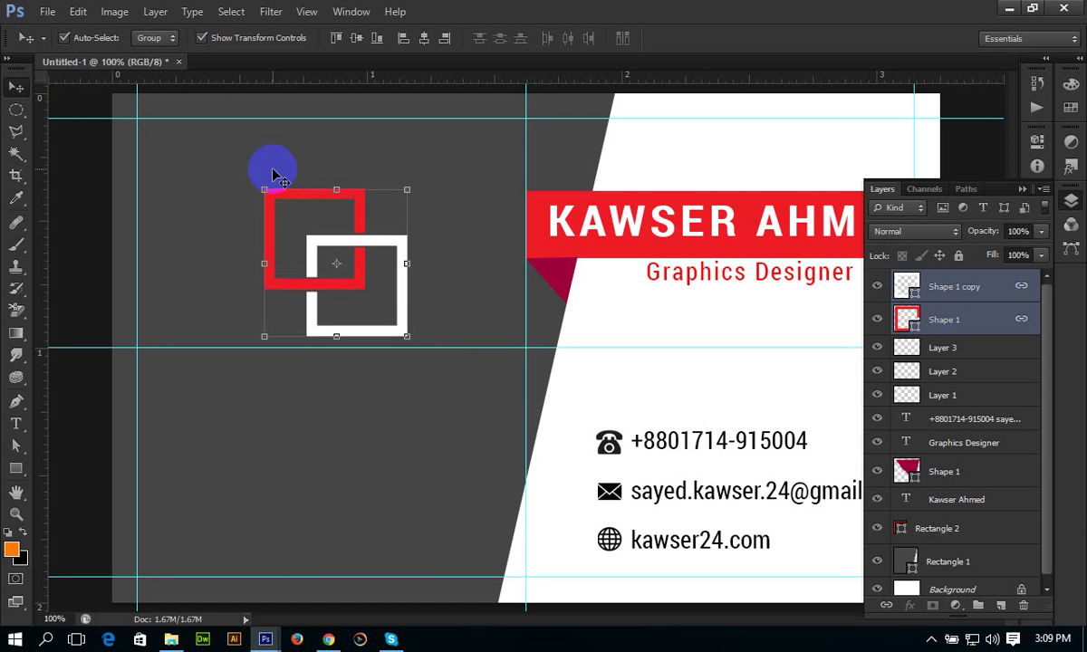
key("Down")
key("Down")
key("Down")
key("Down")
key("Down")
key("Down")
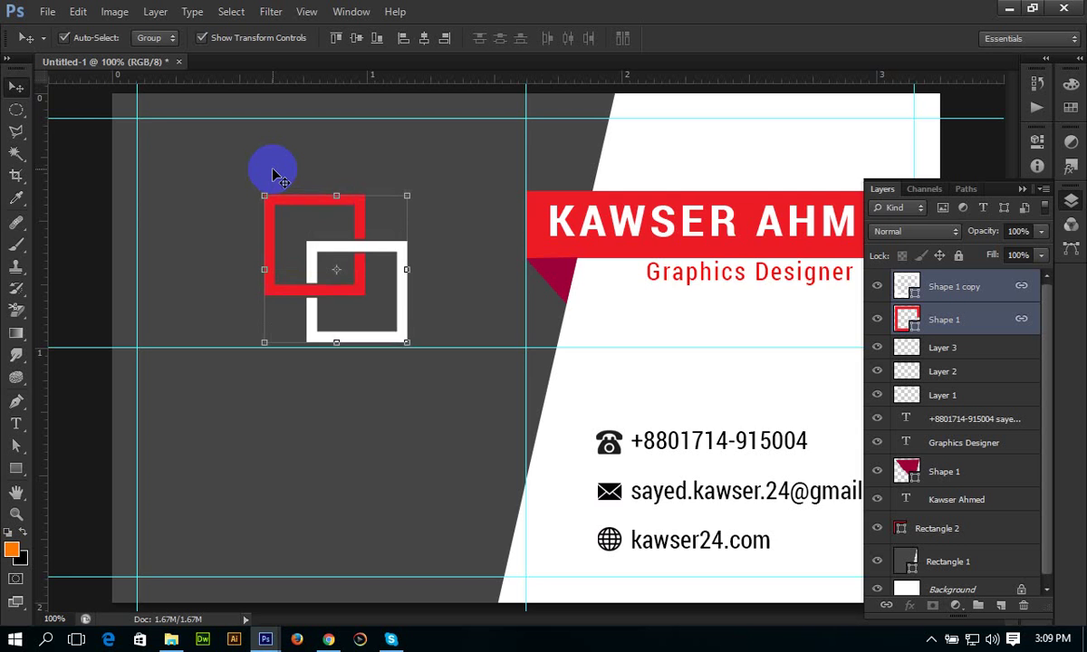
key("Down")
key("Down")
key("Down")
key("Down")
key("Down")
key("Left")
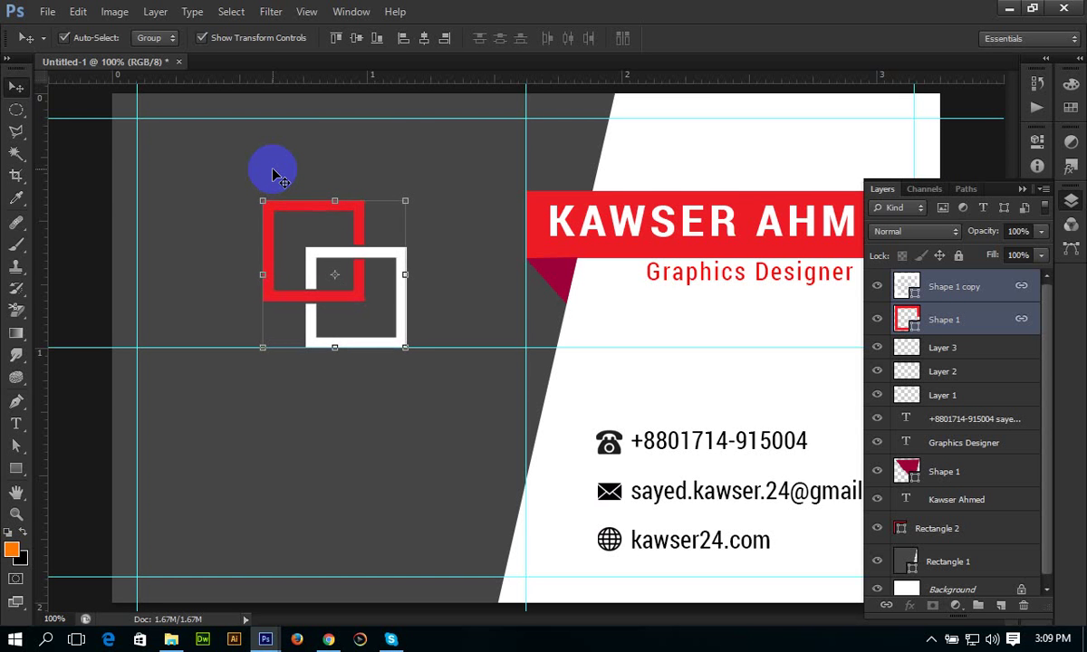
key("Left")
key("Left")
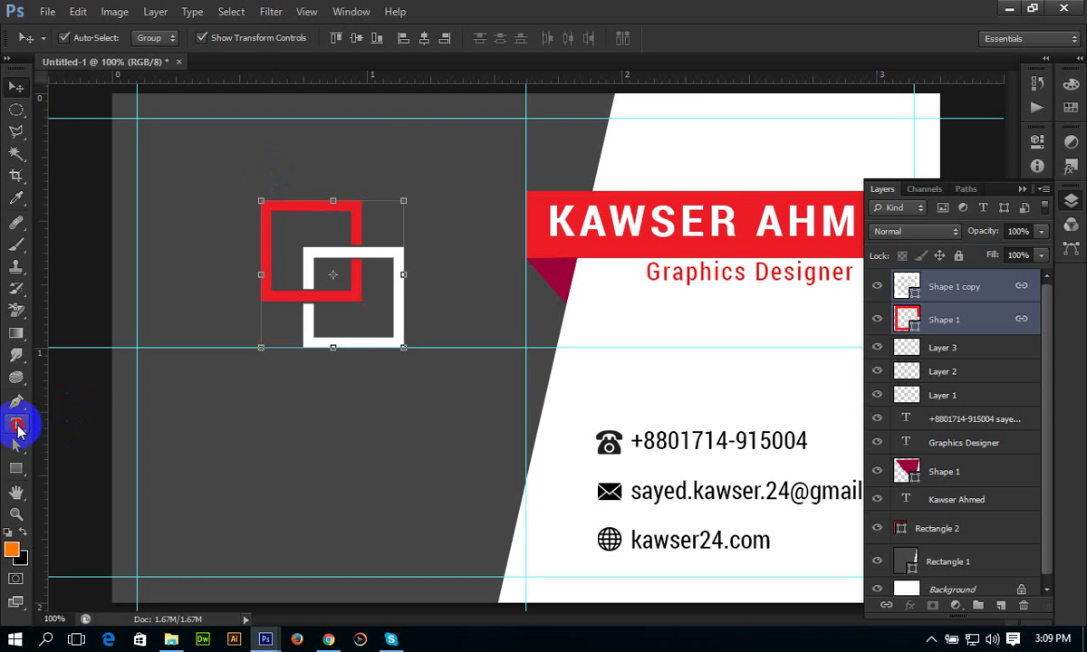
Step: Type COMPANY below the logo and colour the text white (#ffffff)
left_click(16, 423)
left_click(273, 434)
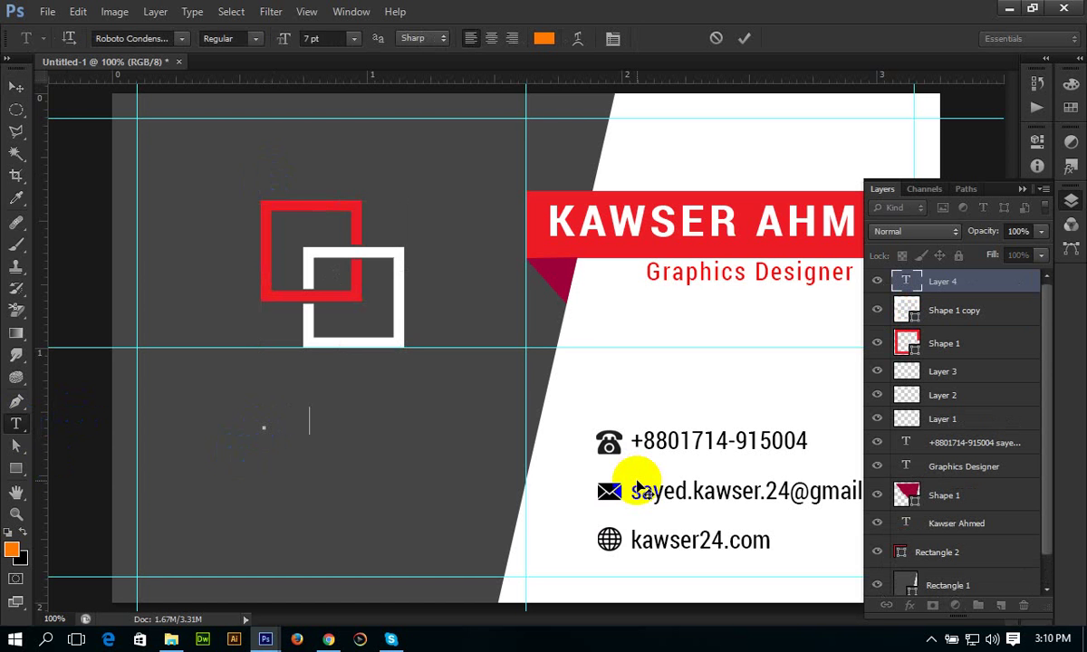
key("ctrl+a")
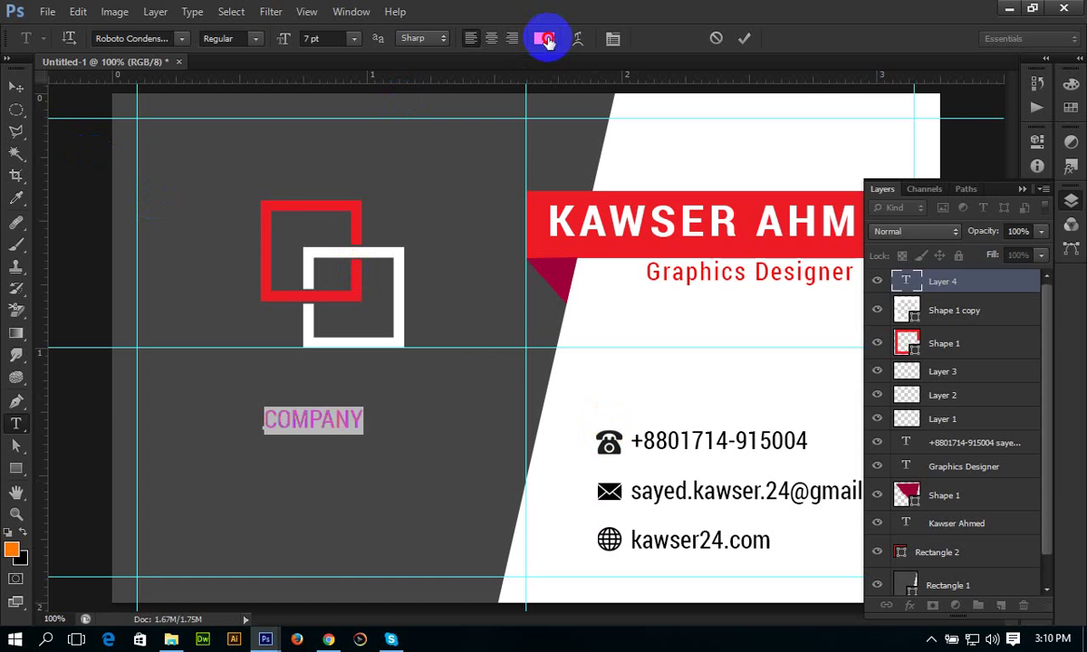
left_click(547, 41)
left_click(570, 199)
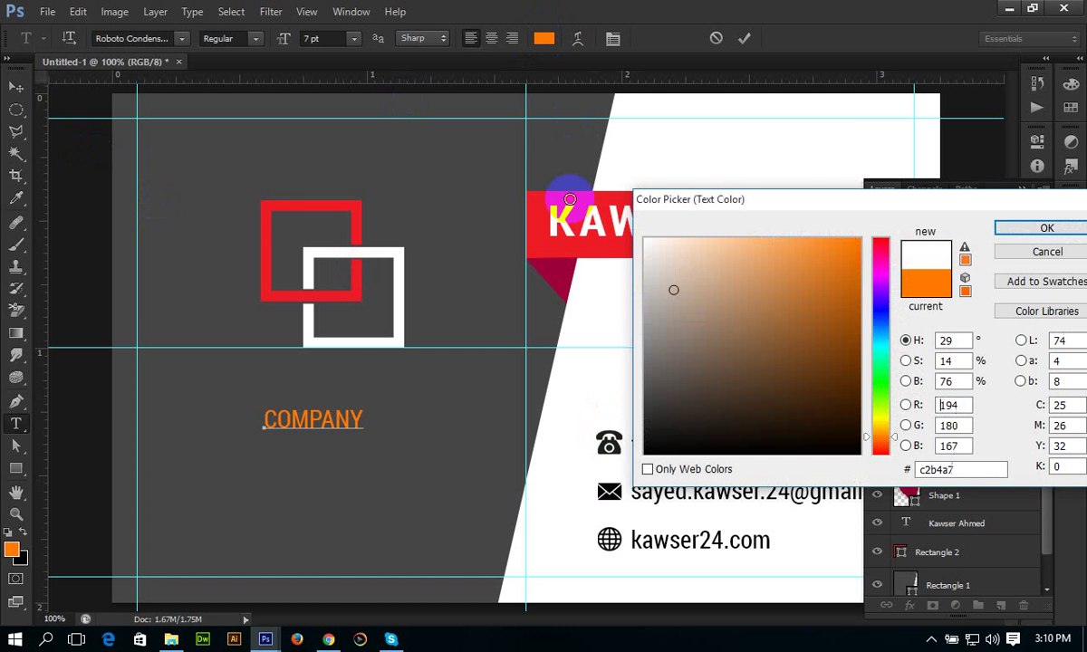
left_click(562, 206)
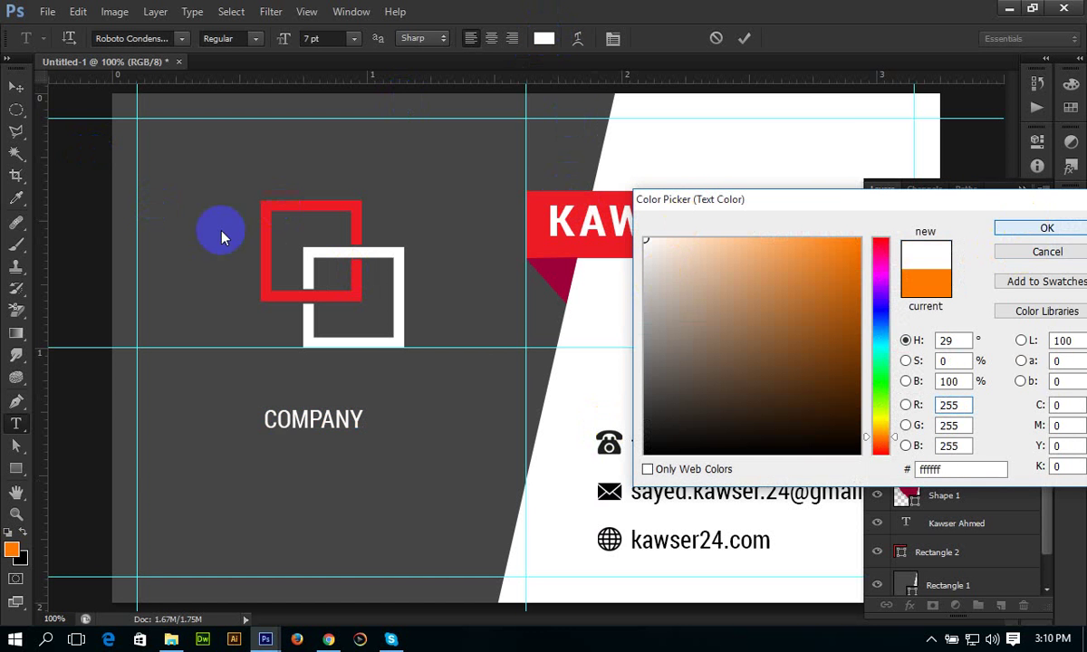
key("Return")
left_click(337, 419)
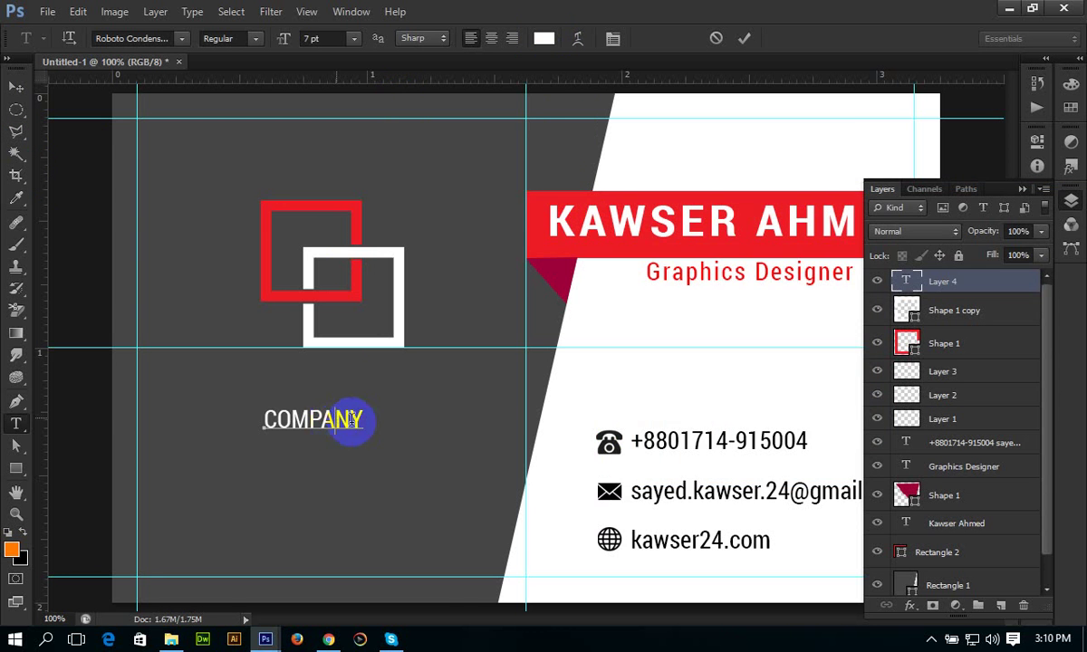
key("ctrl+a")
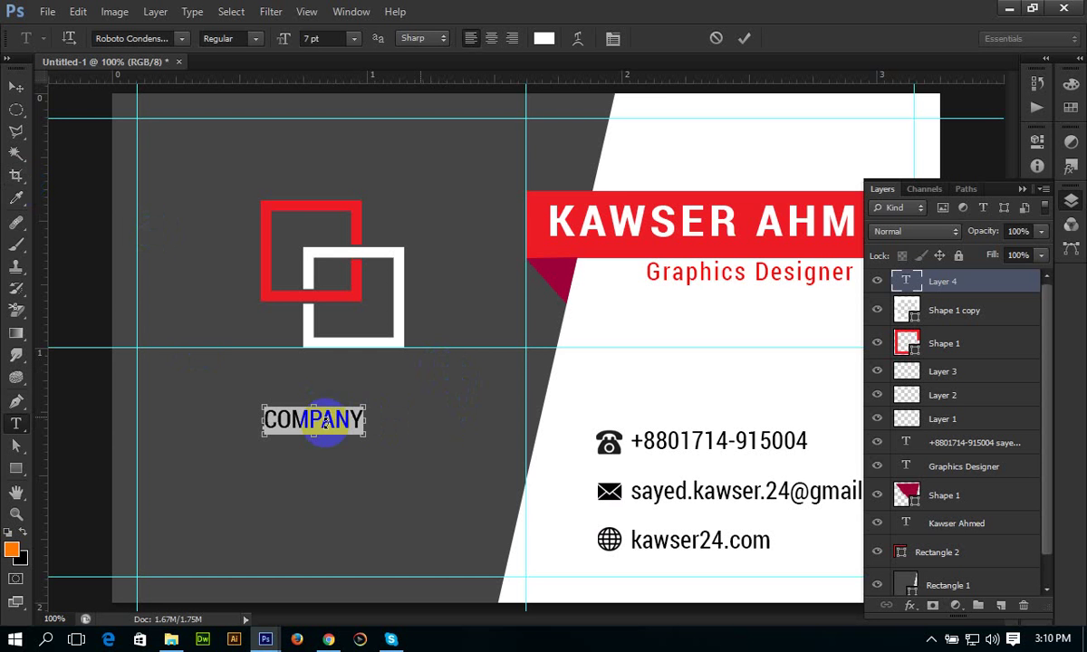
Step: Set the COMPANY text's tracking to 240 in the Character panel
left_click(1029, 194)
left_click(1038, 202)
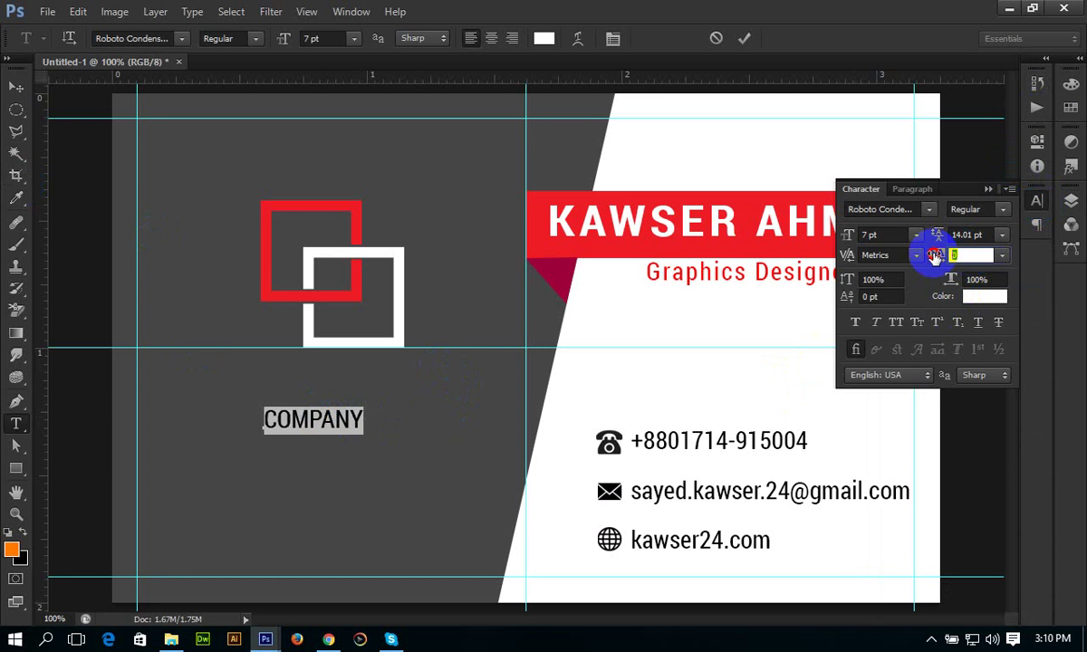
type("20")
key("Up")
key("Up")
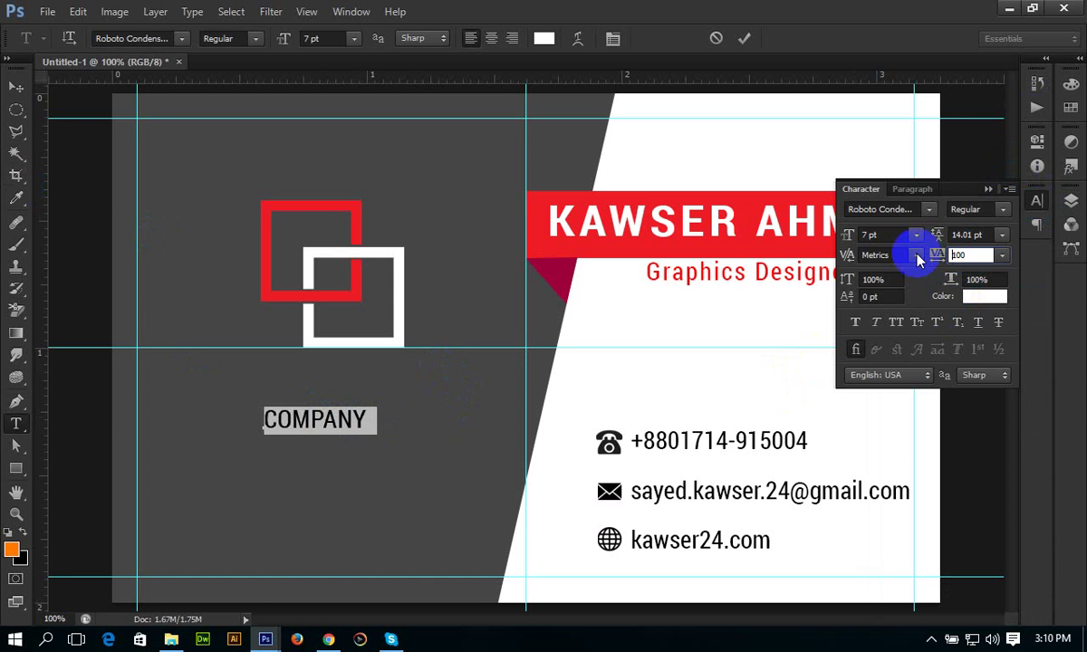
type("240")
key("Return")
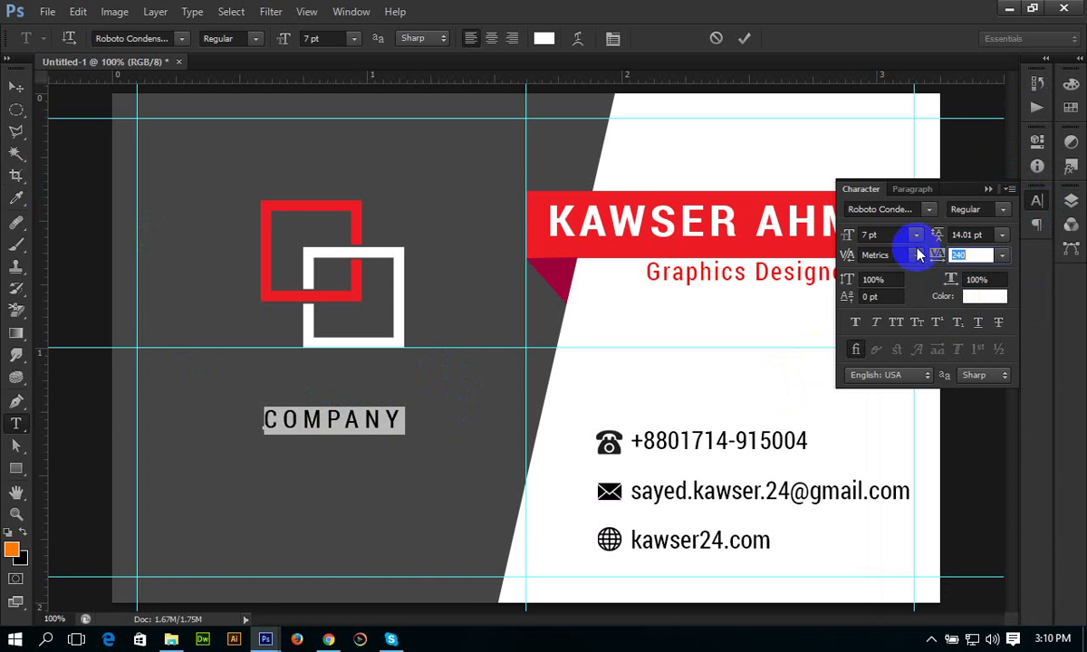
Step: Nudge the COMPANY text upward until it sits just under the square logo
left_click(11, 85)
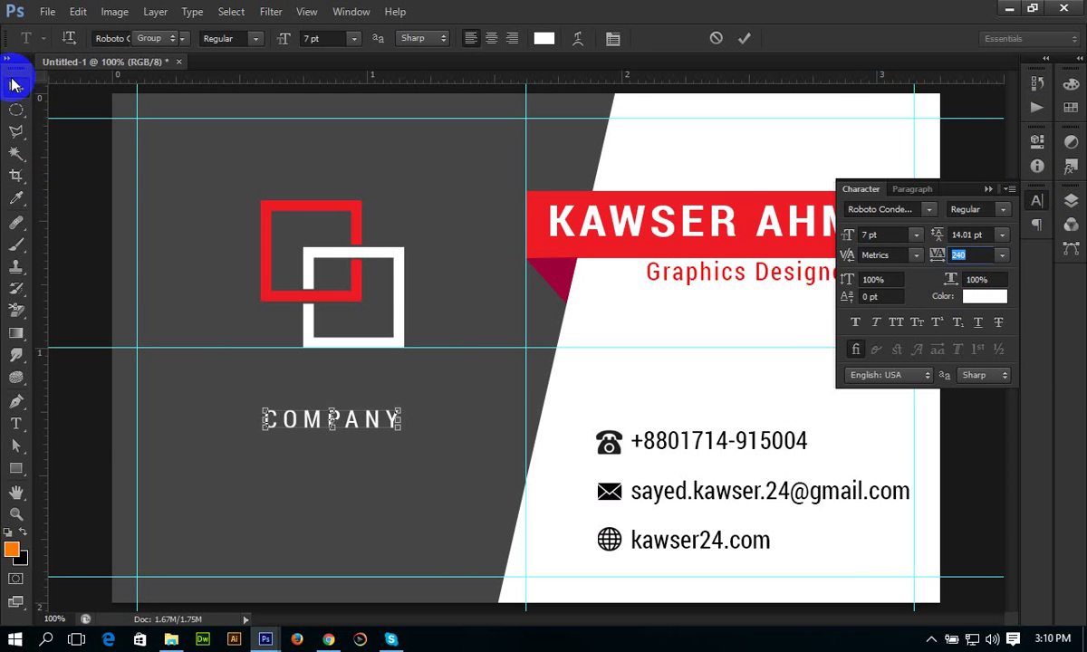
key("Up")
key("Up")
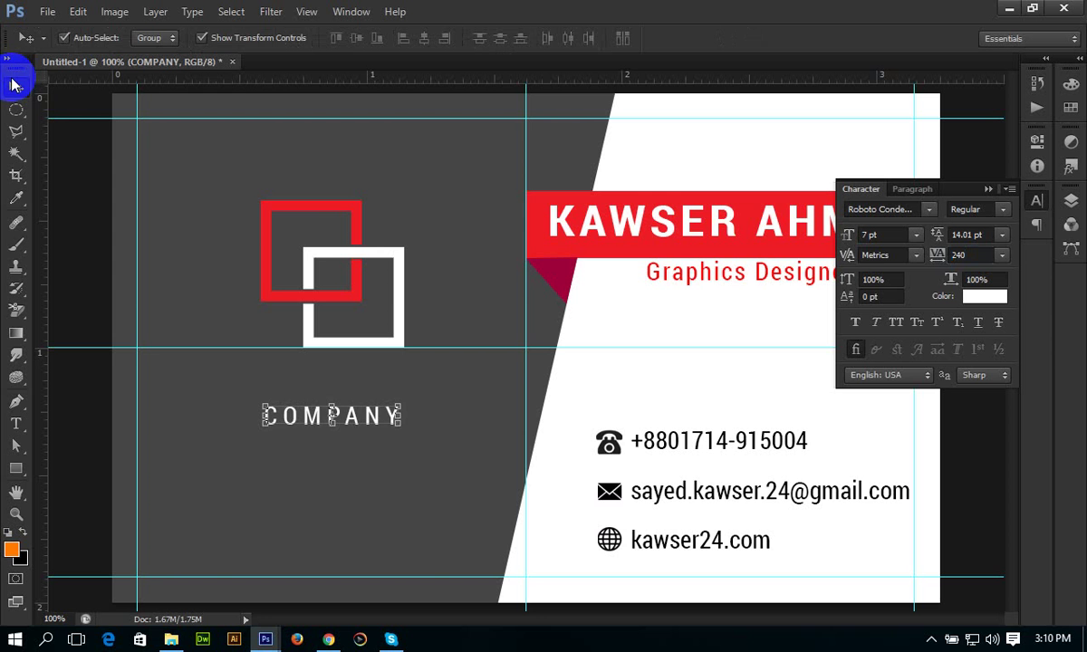
key("Up")
key("Up")
key("Up")
key("Up")
key("Up")
key("Up")
key("Up")
key("Up")
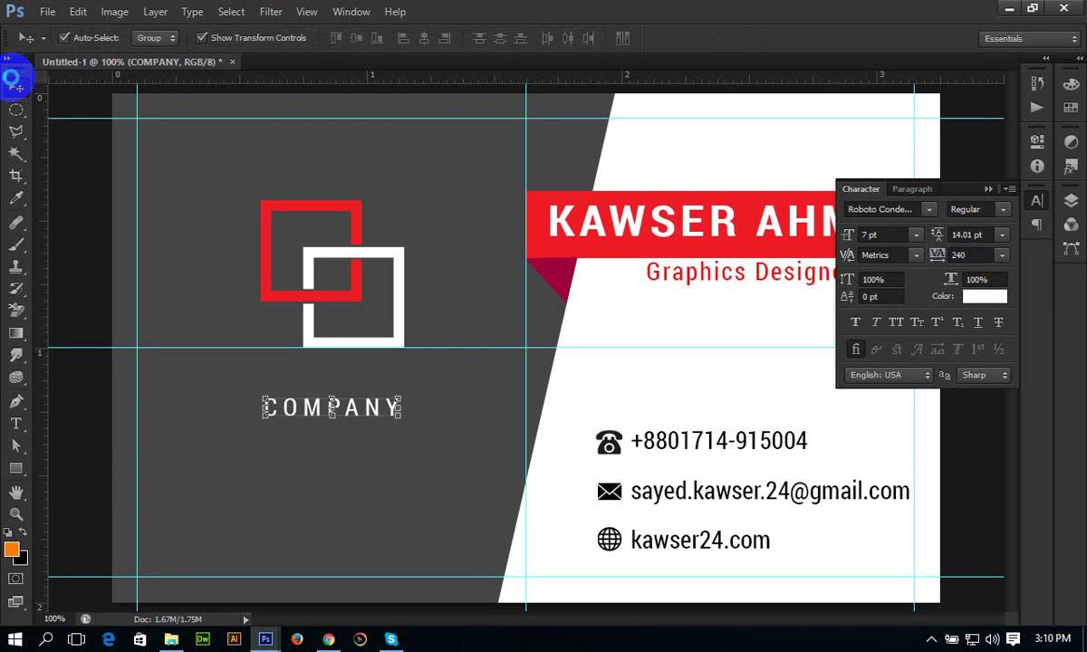
key("Up")
key("Up")
key("Up")
key("Up")
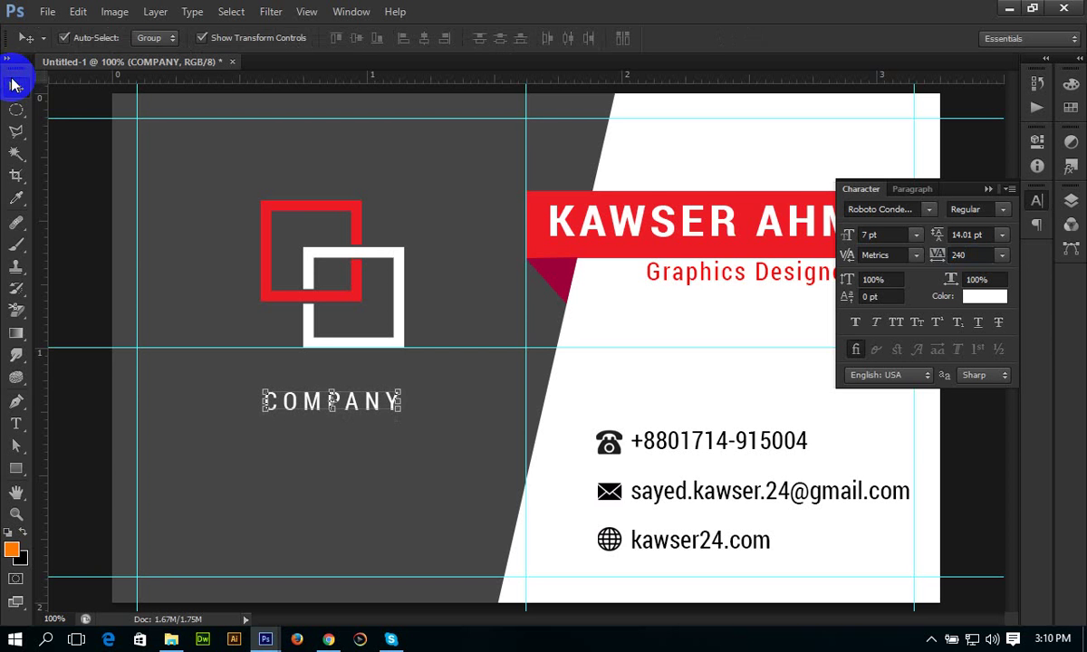
key("Up")
key("Up")
key("Up")
key("Up")
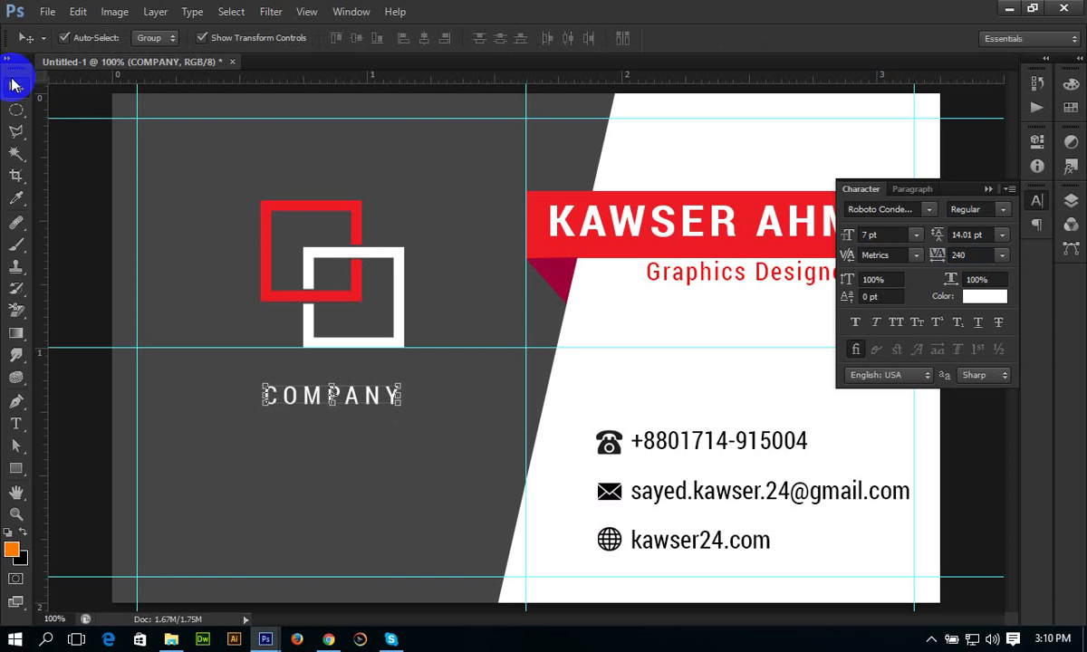
key("Up")
key("Up")
key("Up")
key("Up")
key("Up")
key("Up")
key("Up")
key("Up")
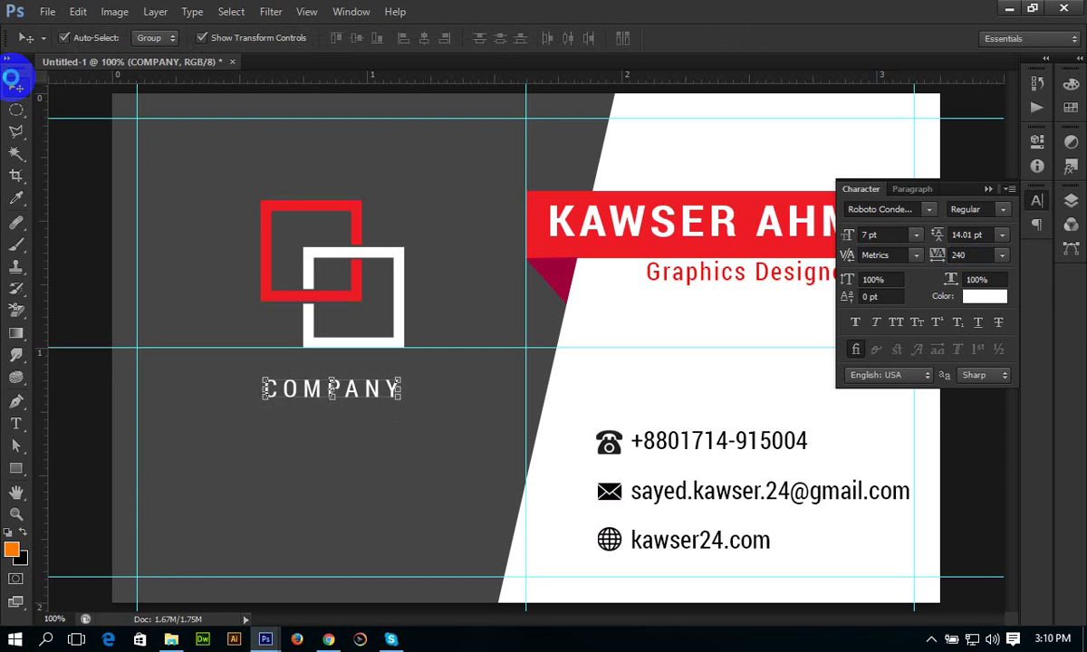
key("Up")
key("Up")
key("Up")
key("Up")
key("Up")
key("Up")
key("Up")
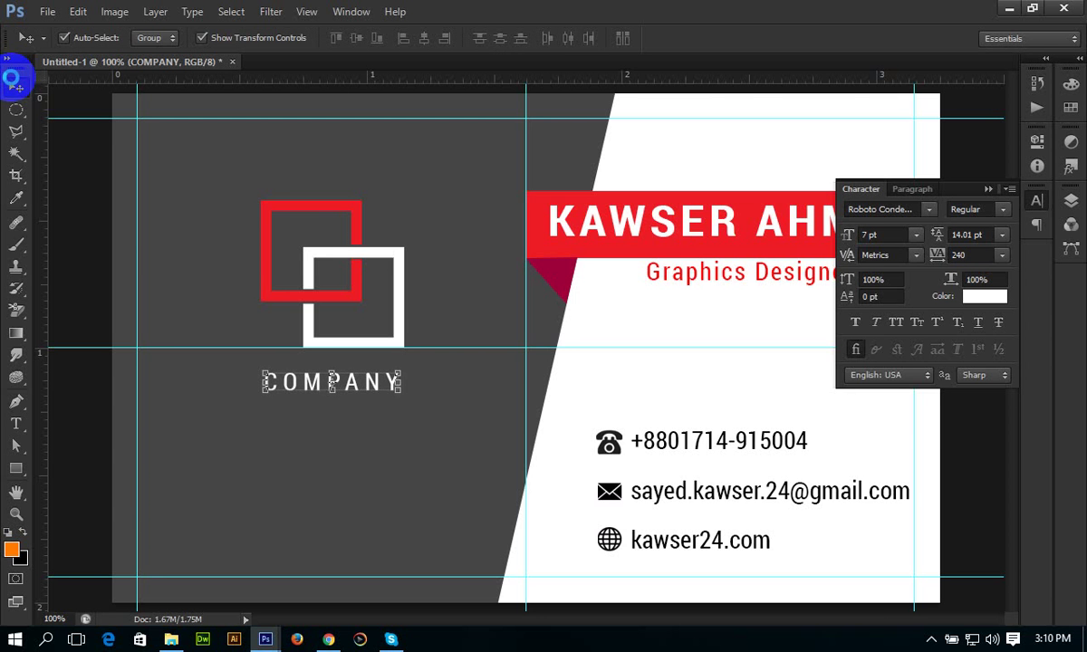
key("Up")
key("Up")
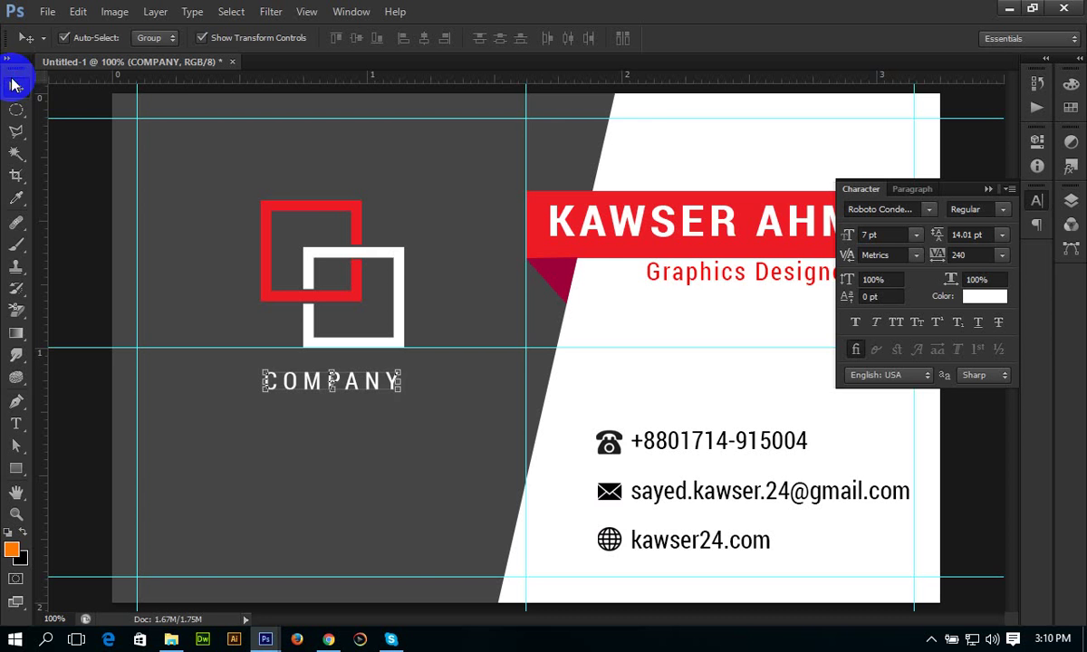
Step: Make COMPANY faux bold and zoom out to 33.3% to view the whole card
left_click(855, 324)
left_click(878, 328)
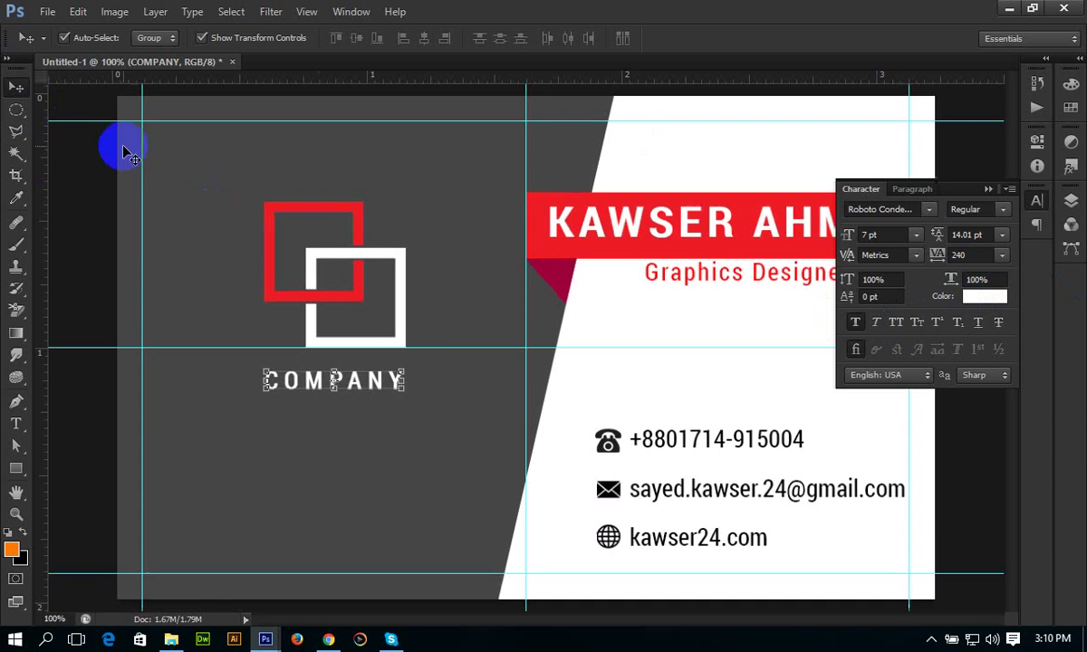
key("ctrl+minus")
key("ctrl+minus")
key("ctrl+minus")
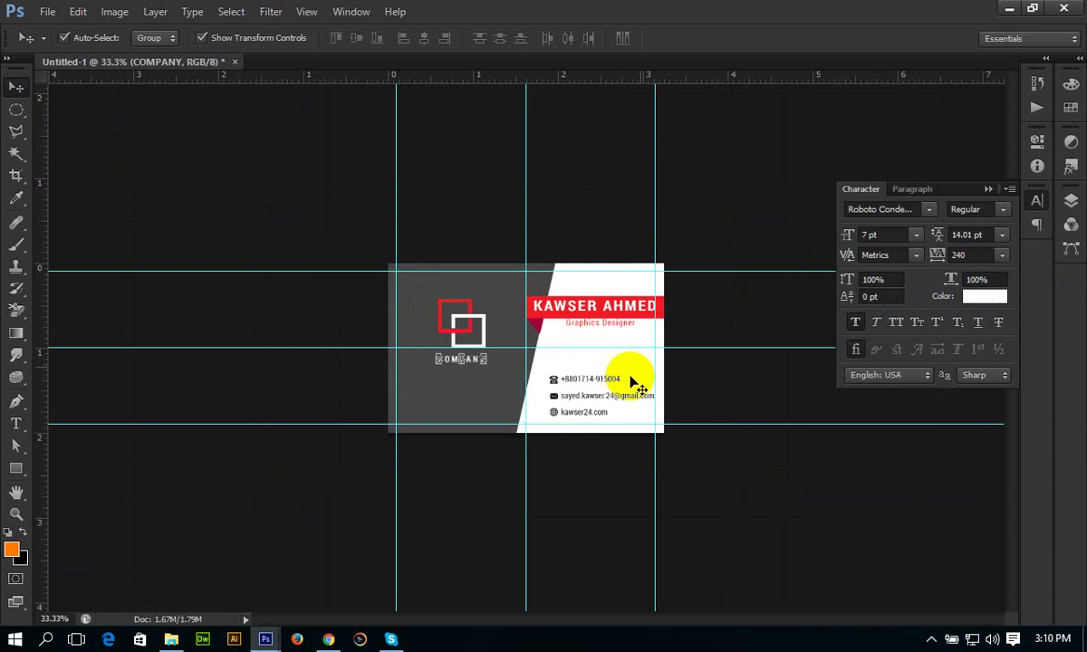
left_click(932, 639)
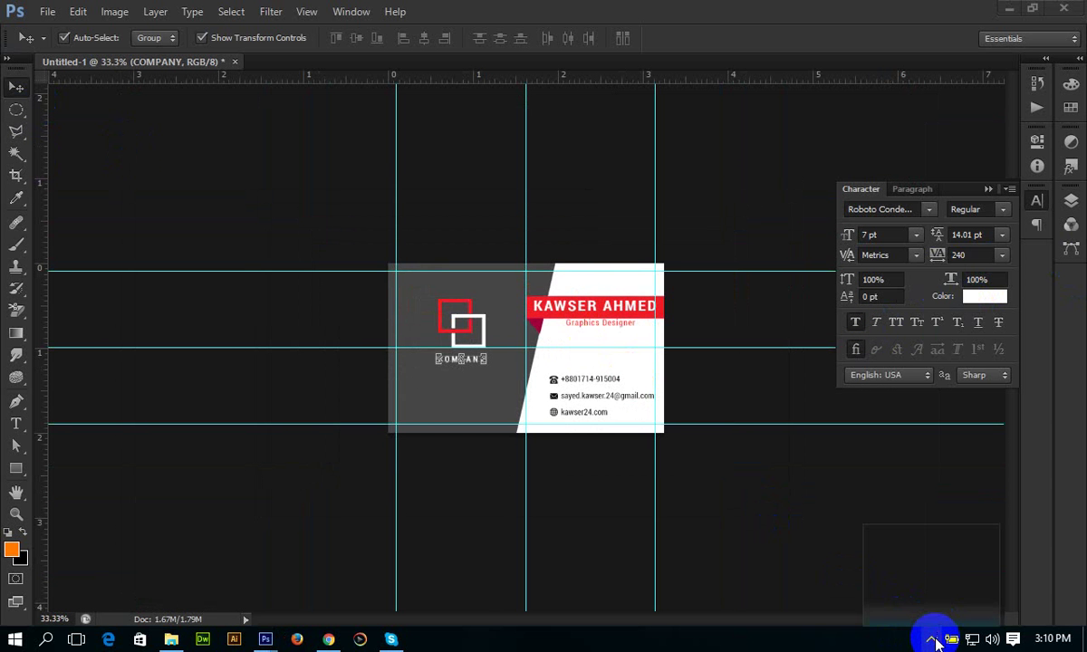